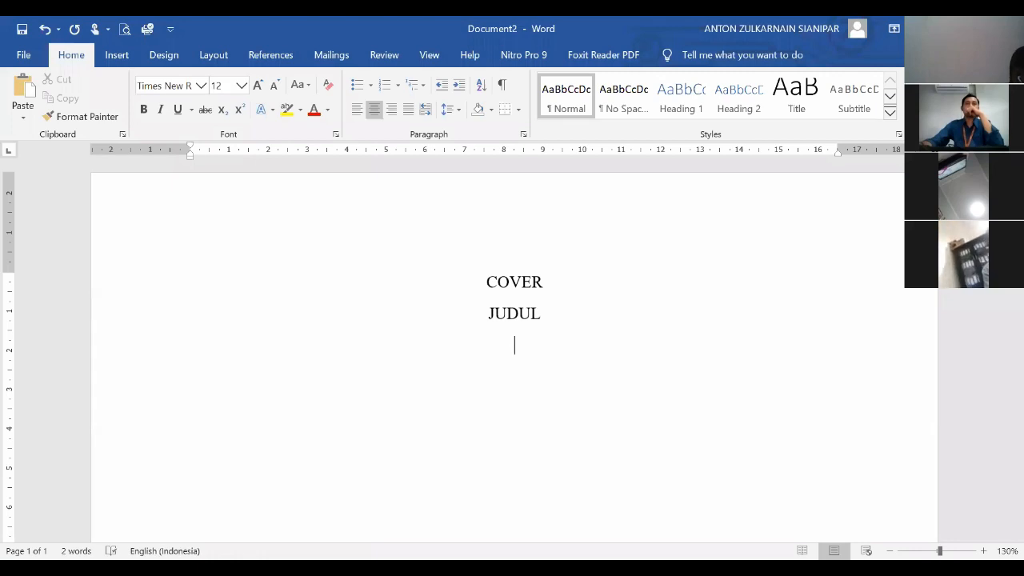
- Insert the picture LOGO STMIK JAYAKARTA (2) from the STIE & STMIK Jayakarta folder below the JUDUL line
{"action": "left_click", "coordinate": [119, 56]}
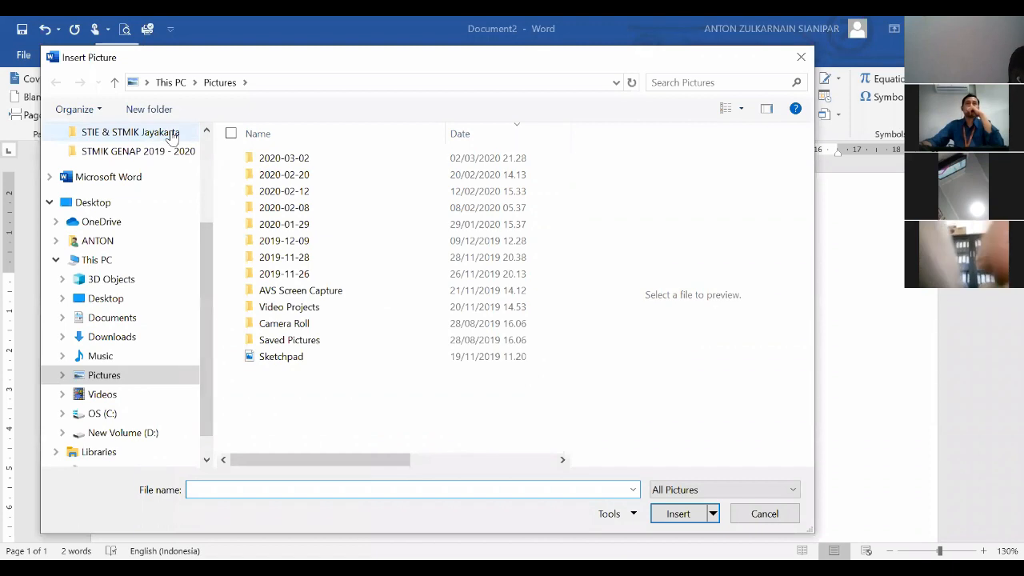
{"action": "left_click", "coordinate": [170, 133]}
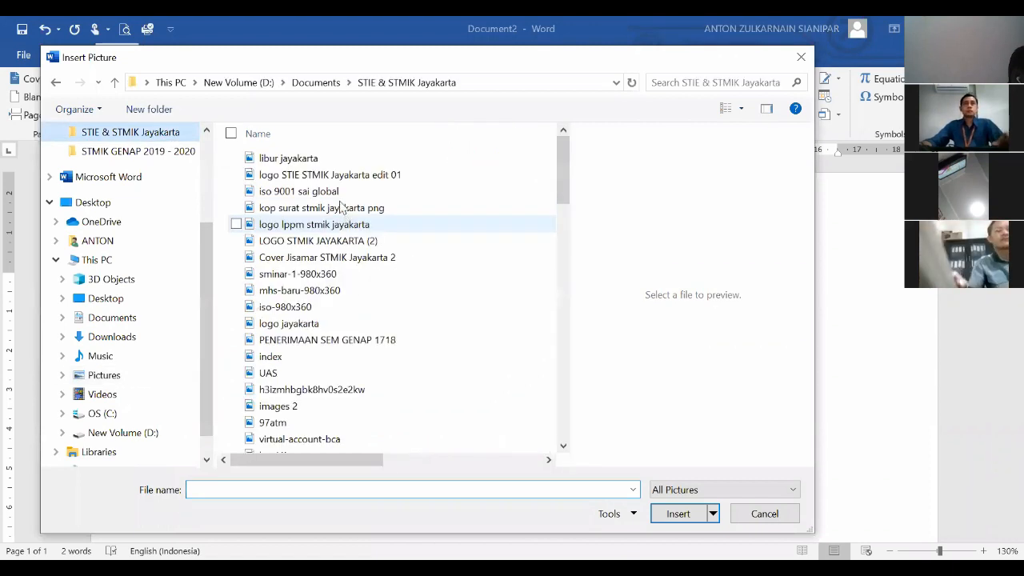
{"action": "left_click", "coordinate": [356, 241]}
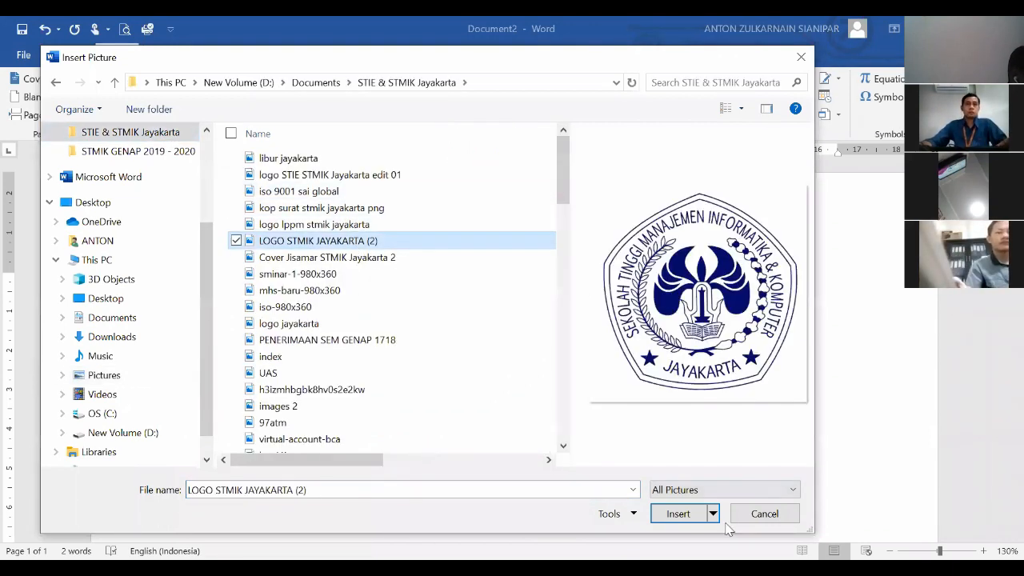
{"action": "left_click", "coordinate": [678, 517]}
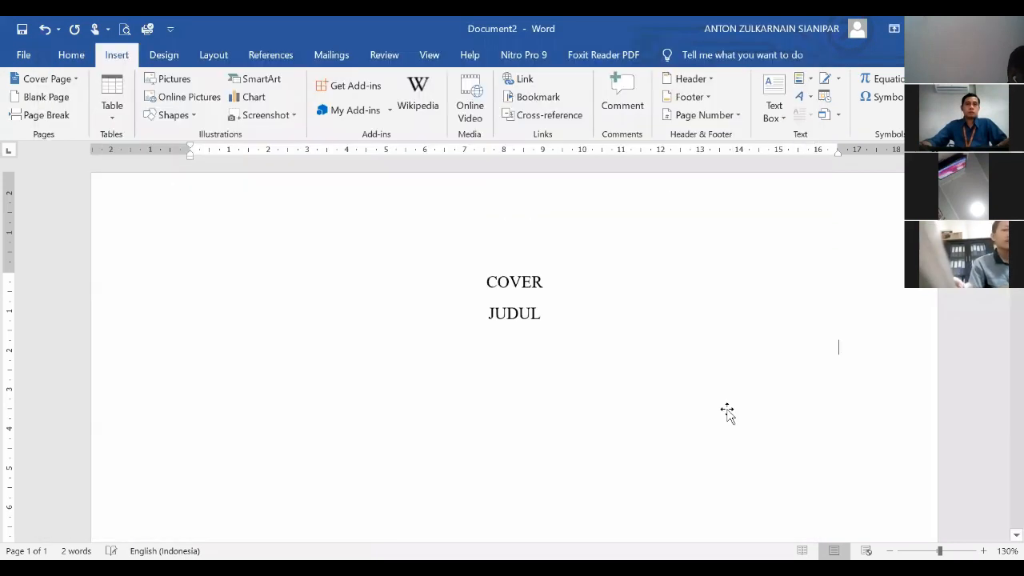
- Shrink the inserted logo proportionally to about 6 cm wide so it fits under the JUDUL line
{"action": "scroll", "coordinate": [855, 320], "scroll_direction": "down", "scroll_amount": 5}
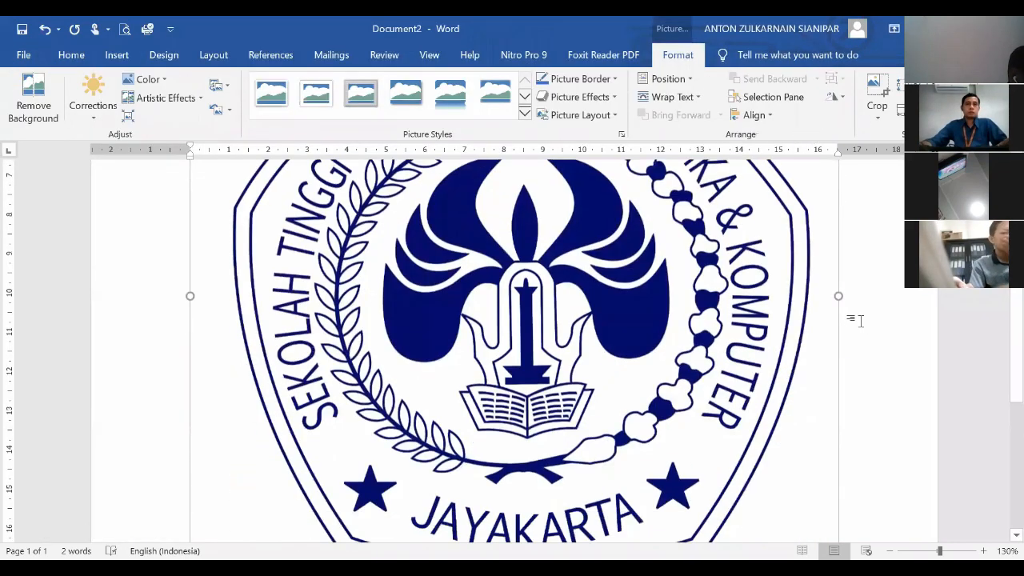
{"action": "scroll", "coordinate": [856, 320], "scroll_direction": "down", "scroll_amount": 4}
{"action": "left_click_drag", "start_coordinate": [626, 116], "coordinate": [666, 271]}
{"action": "scroll", "coordinate": [666, 272], "scroll_direction": "down", "scroll_amount": 8}
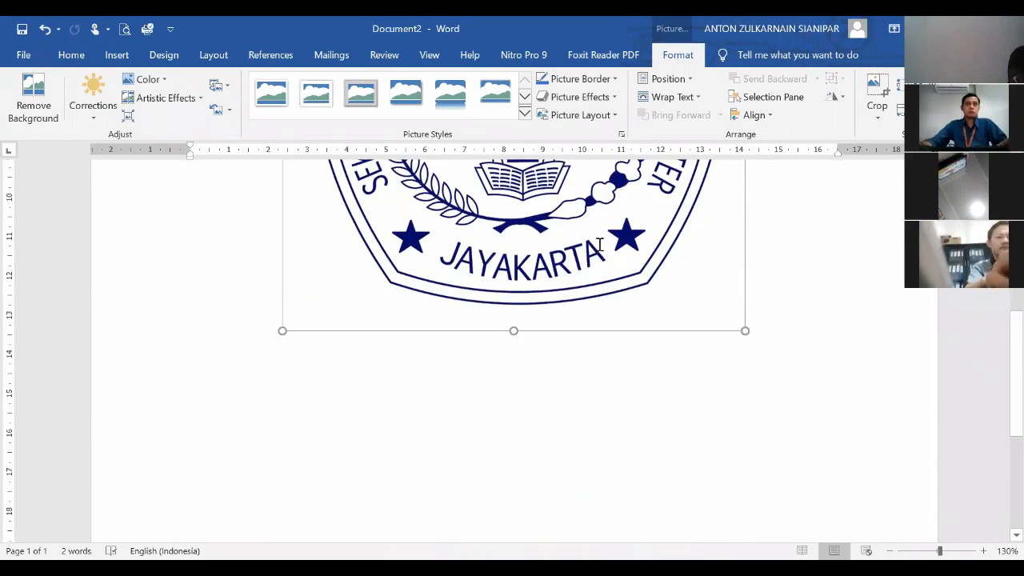
{"action": "left_click_drag", "start_coordinate": [600, 244], "coordinate": [606, 254]}
{"action": "scroll", "coordinate": [613, 273], "scroll_direction": "down", "scroll_amount": 7}
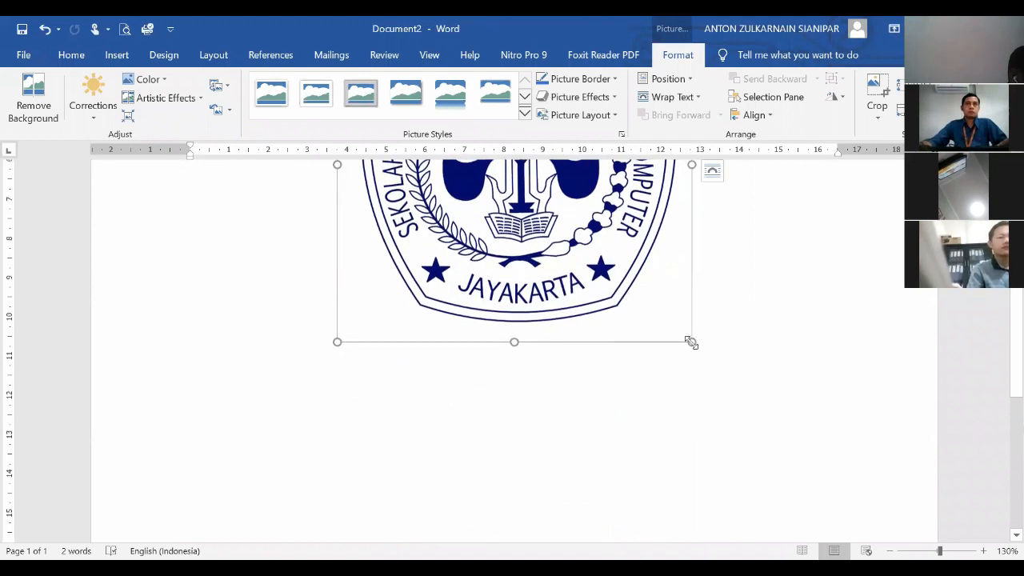
{"action": "left_click_drag", "start_coordinate": [692, 342], "coordinate": [575, 256]}
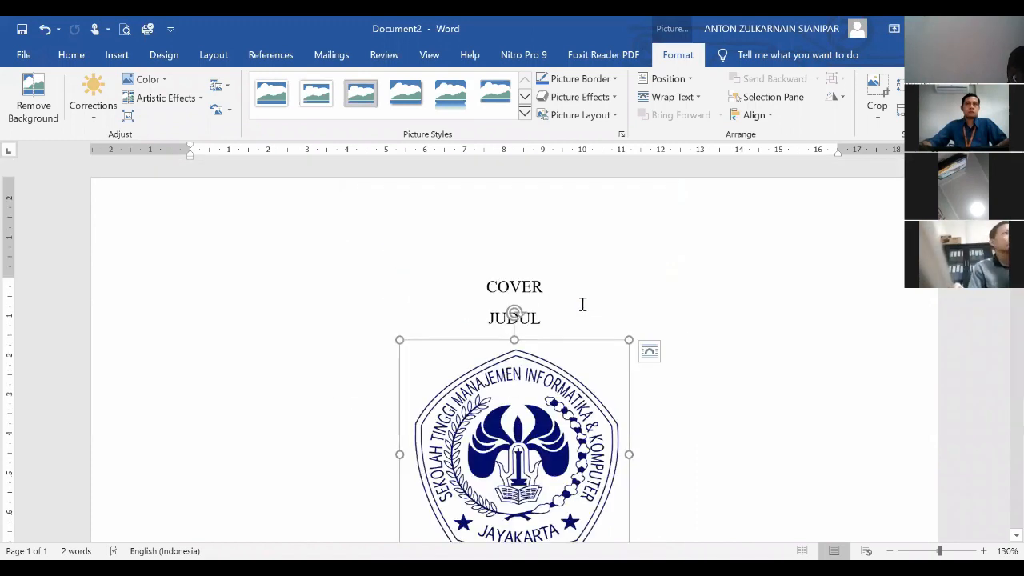
{"action": "left_click", "coordinate": [581, 305]}
- Add blank lines between the JUDUL line and the logo to push the logo down the cover page
{"action": "scroll", "coordinate": [581, 304], "scroll_direction": "down", "scroll_amount": 3}
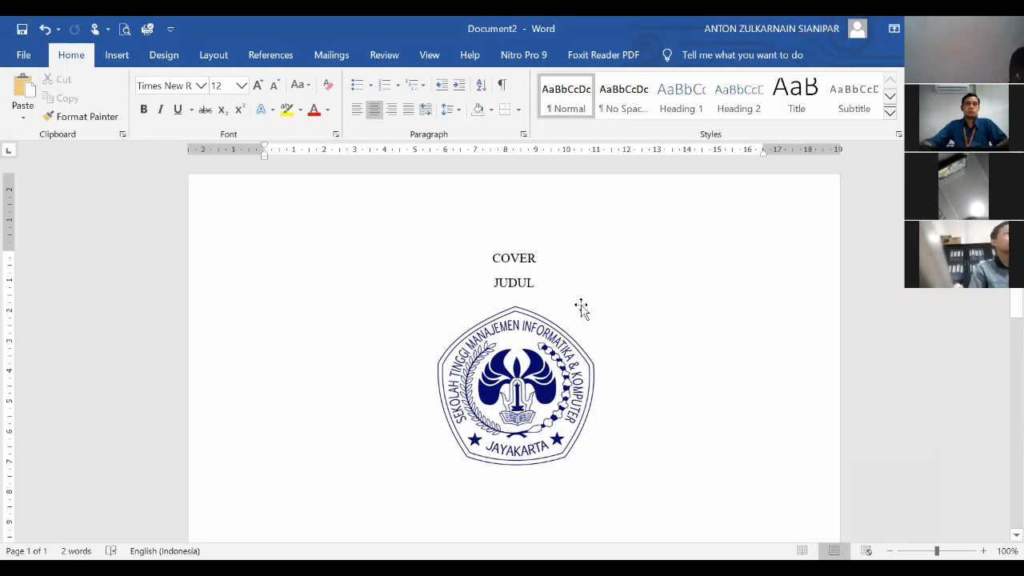
{"action": "scroll", "coordinate": [582, 304], "scroll_direction": "down", "scroll_amount": 5}
{"action": "scroll", "coordinate": [583, 305], "scroll_direction": "down", "scroll_amount": 4}
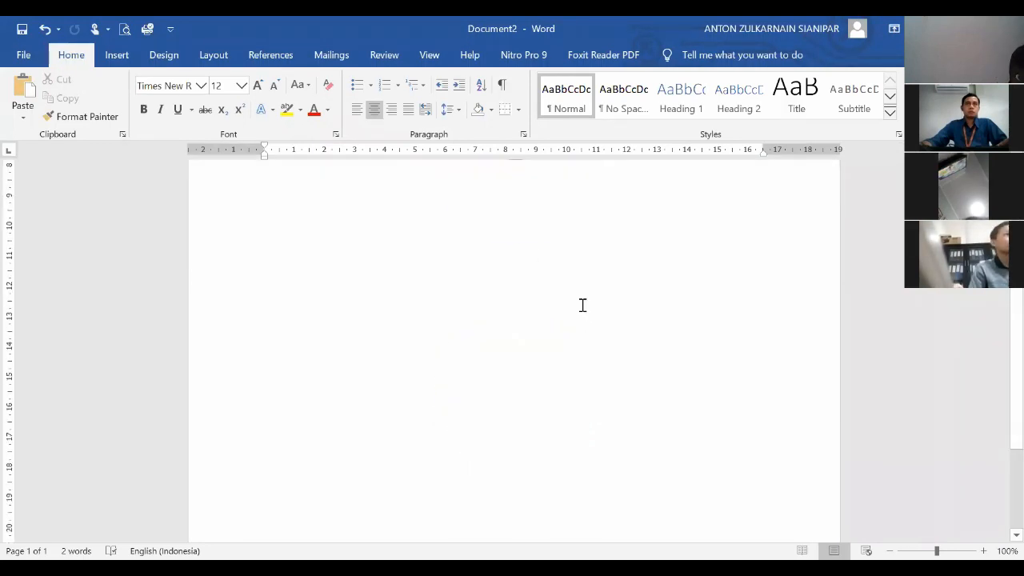
{"action": "left_click", "coordinate": [561, 358]}
{"action": "key", "text": "ctrl+z"}
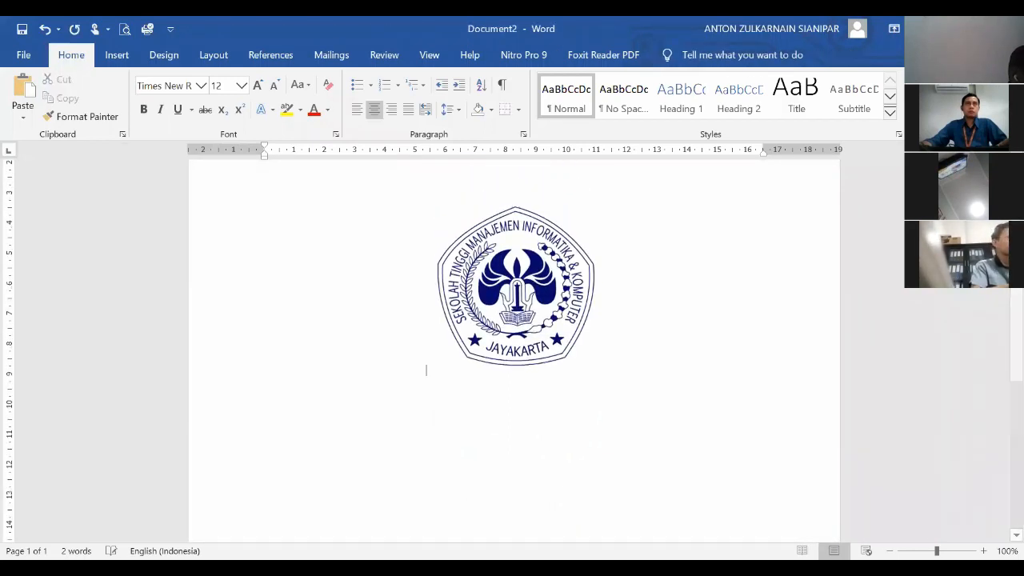
{"action": "key", "text": "Return"}
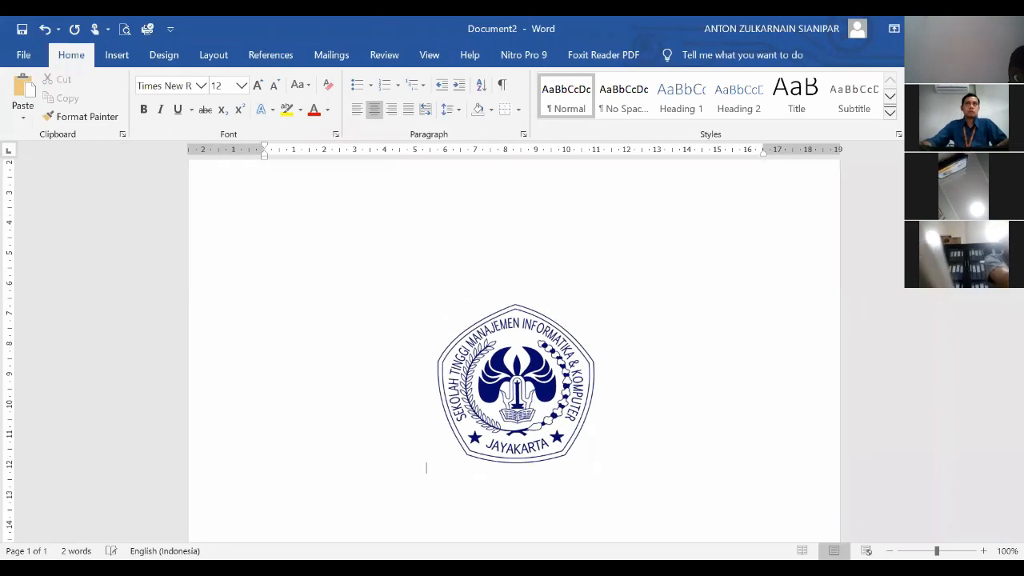
- Set the logo's text wrapping to Behind Text and move it up beneath the cover title
{"action": "left_click", "coordinate": [572, 380]}
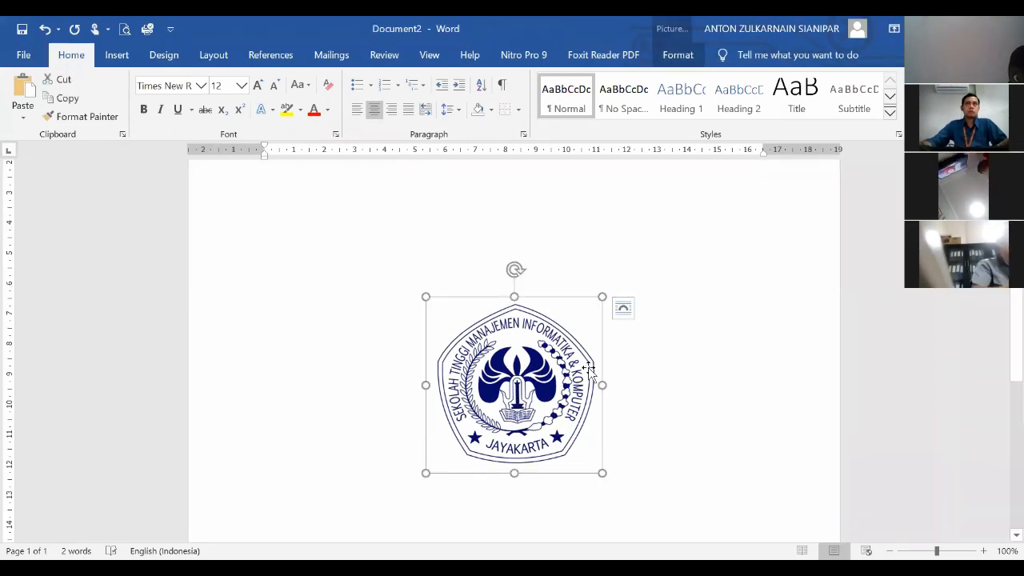
{"action": "left_click", "coordinate": [625, 311]}
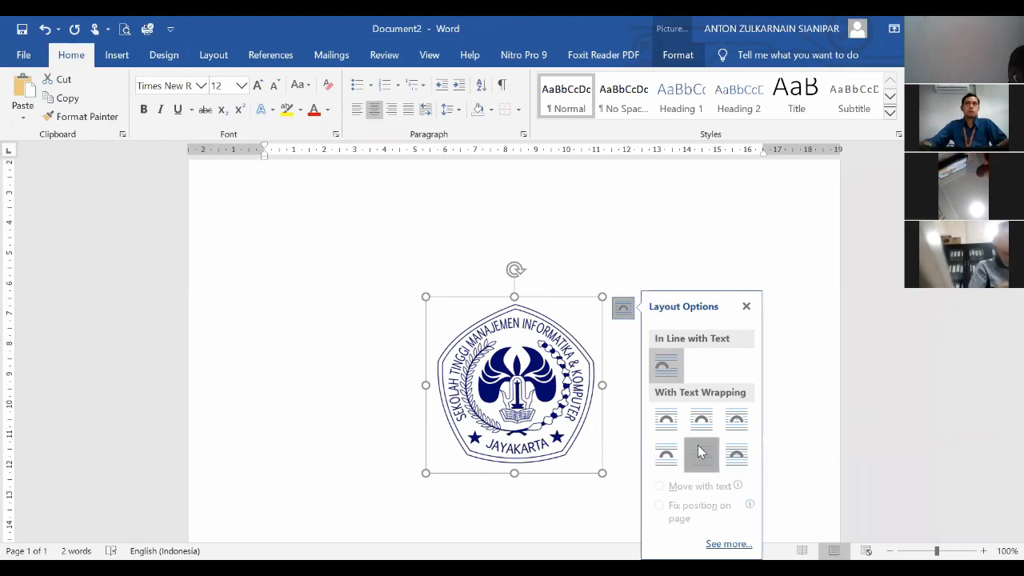
{"action": "left_click", "coordinate": [699, 448]}
{"action": "scroll", "coordinate": [608, 413], "scroll_direction": "down", "scroll_amount": 3}
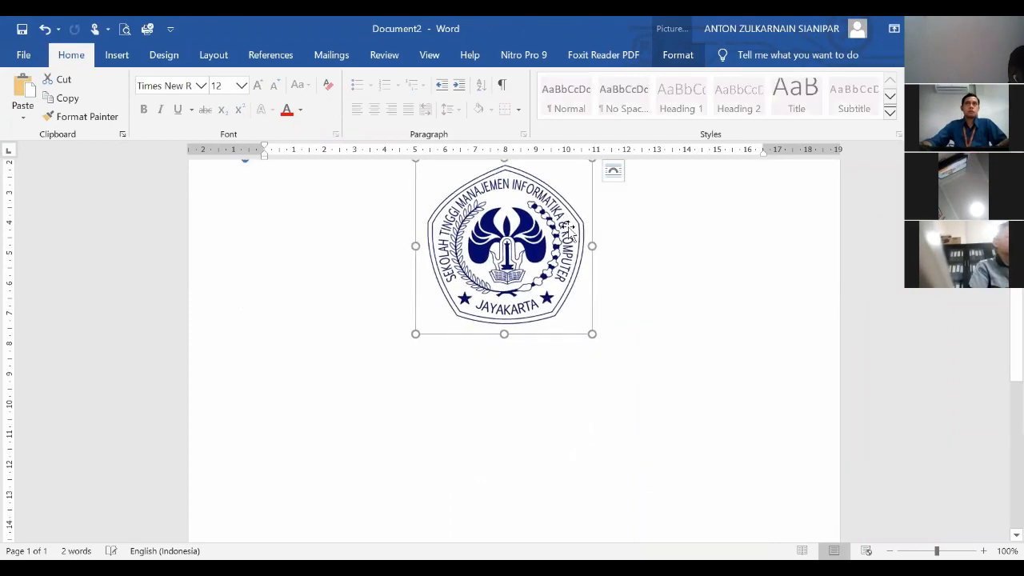
- Insert a page break below the logo and add the centred heading COVER 2 on the new page
{"action": "left_click", "coordinate": [599, 417]}
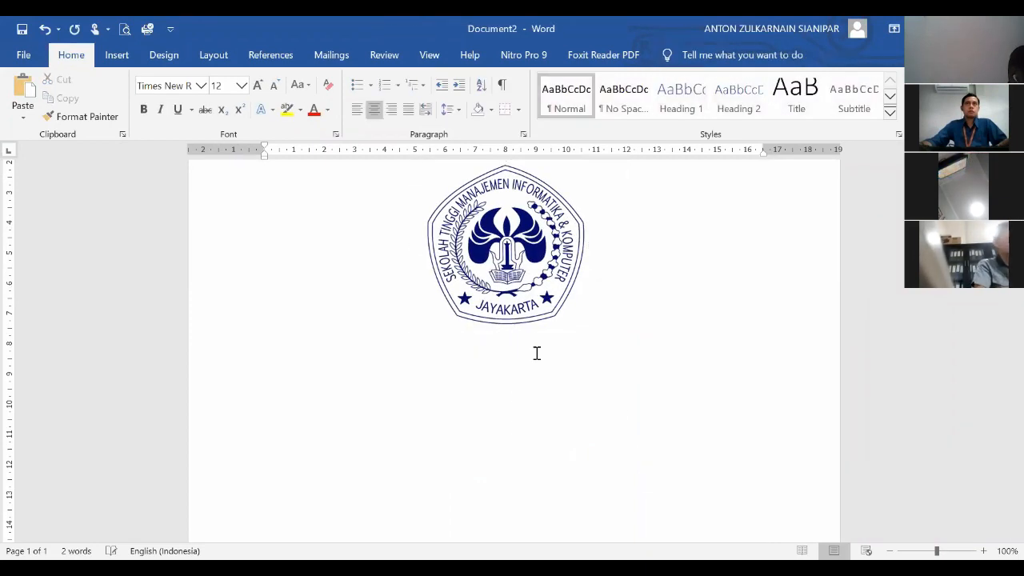
{"action": "key", "text": "ctrl+Return"}
{"action": "scroll", "coordinate": [535, 354], "scroll_direction": "up", "scroll_amount": 5}
{"action": "scroll", "coordinate": [536, 353], "scroll_direction": "down", "scroll_amount": 5}
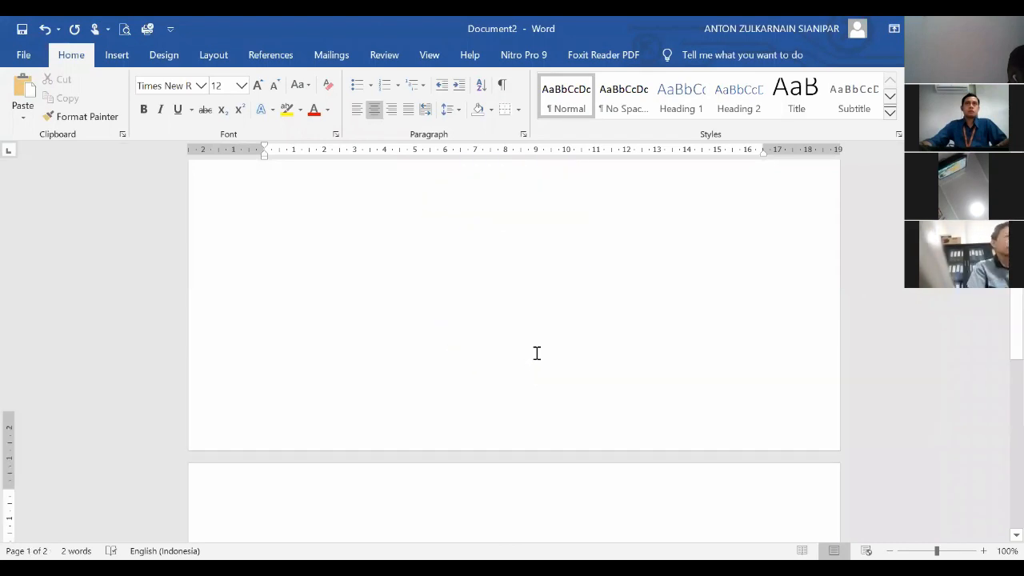
{"action": "scroll", "coordinate": [537, 353], "scroll_direction": "down", "scroll_amount": 3}
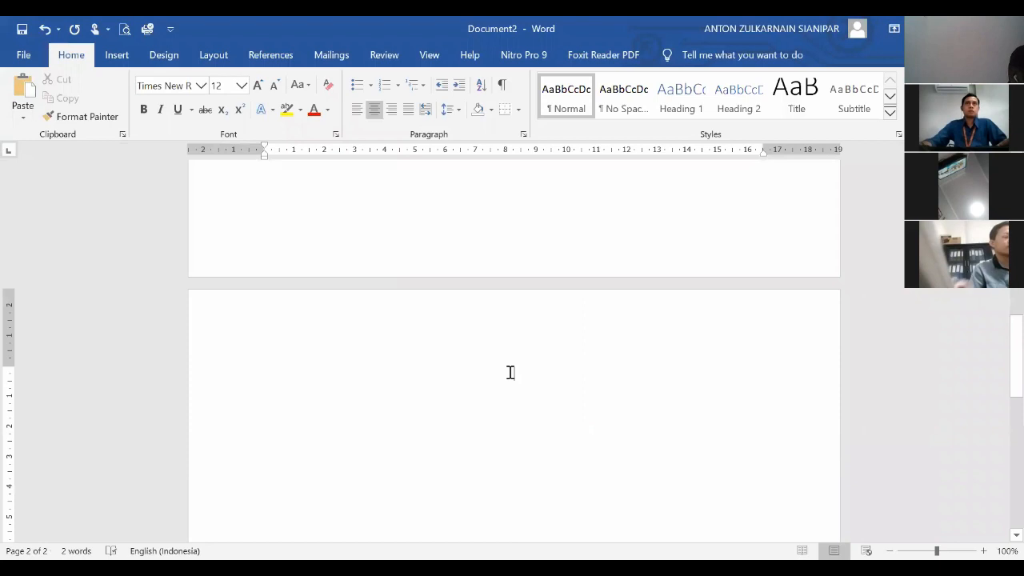
{"action": "type", "text": "COVER"}
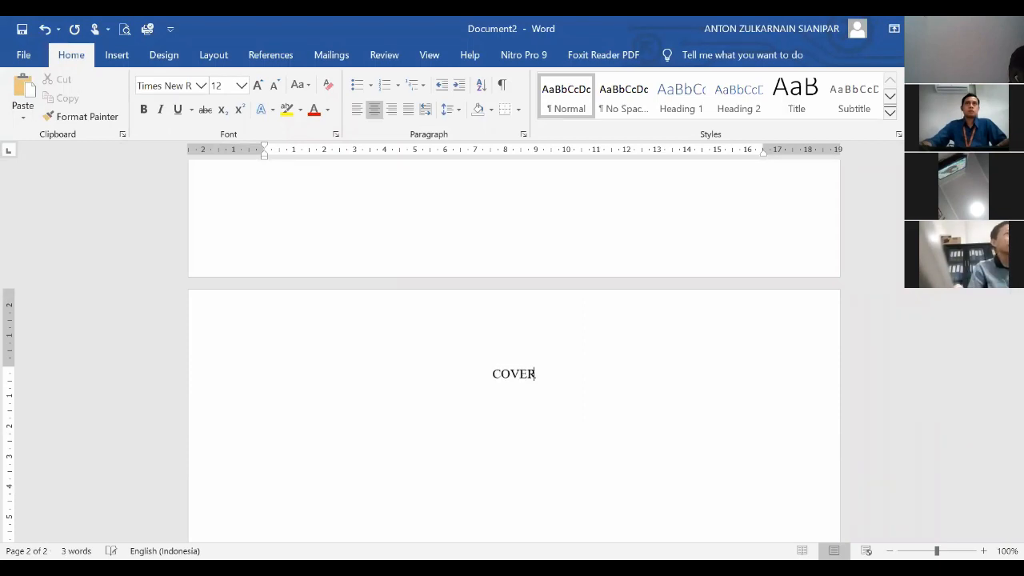
{"action": "type", "text": " 2"}
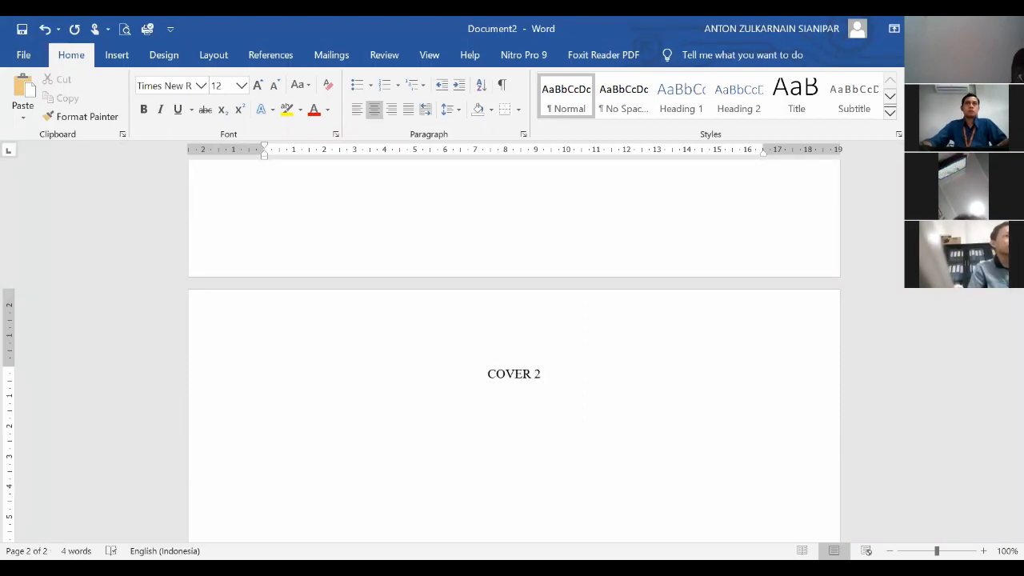
{"action": "key", "text": "Return"}
- Insert a Next Page section break below the logo on the first cover page
{"action": "scroll", "coordinate": [515, 352], "scroll_direction": "down", "scroll_amount": 1}
{"action": "scroll", "coordinate": [514, 352], "scroll_direction": "up", "scroll_amount": 6}
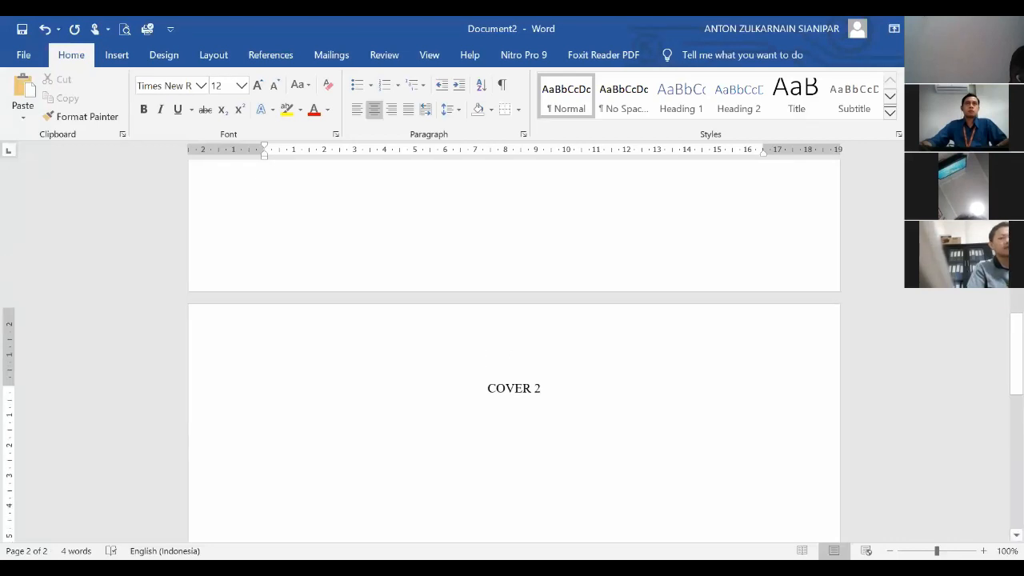
{"action": "scroll", "coordinate": [514, 352], "scroll_direction": "down", "scroll_amount": 3}
{"action": "scroll", "coordinate": [515, 352], "scroll_direction": "up", "scroll_amount": 3}
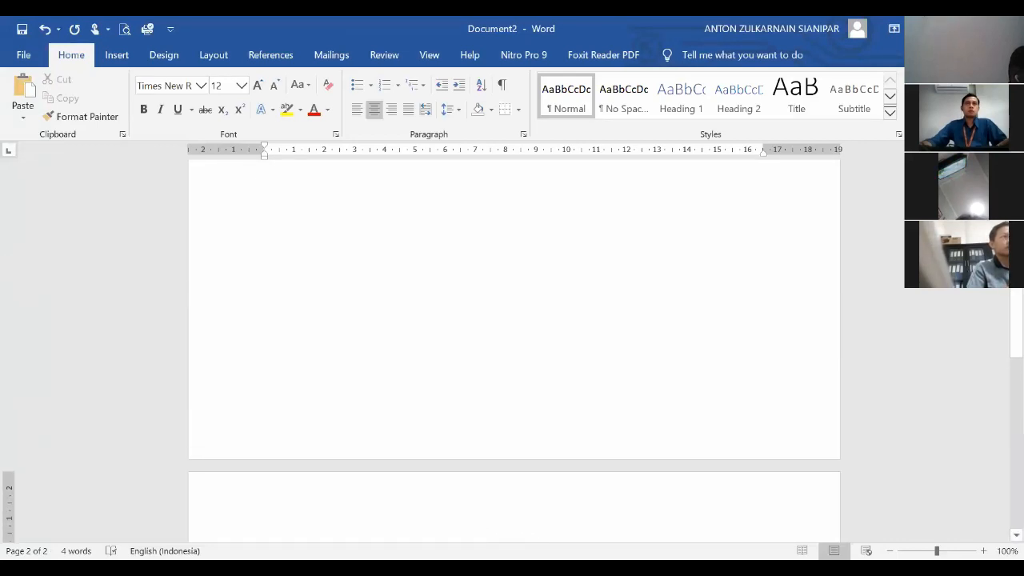
{"action": "left_click", "coordinate": [504, 327]}
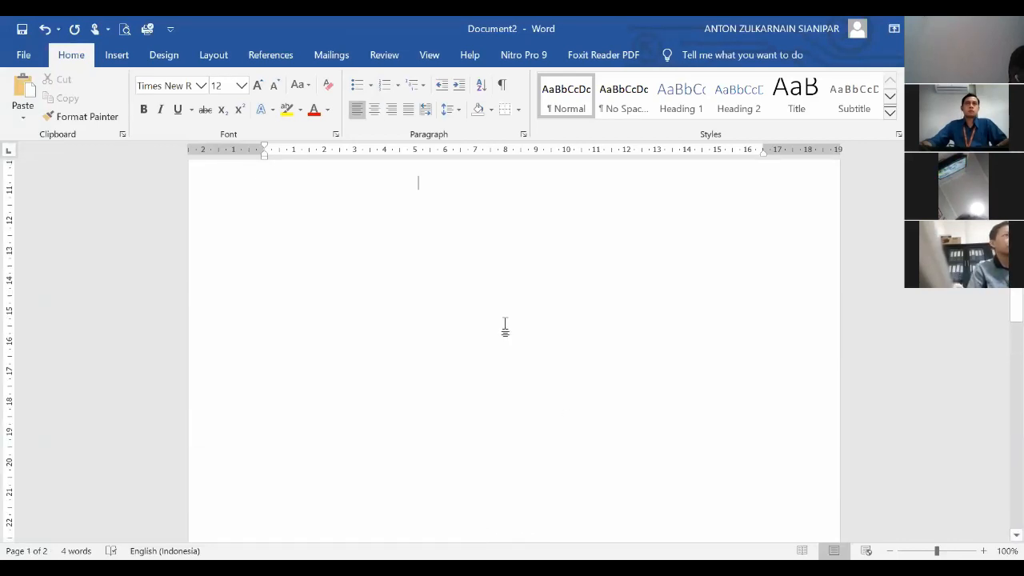
{"action": "scroll", "coordinate": [506, 325], "scroll_direction": "up", "scroll_amount": 3}
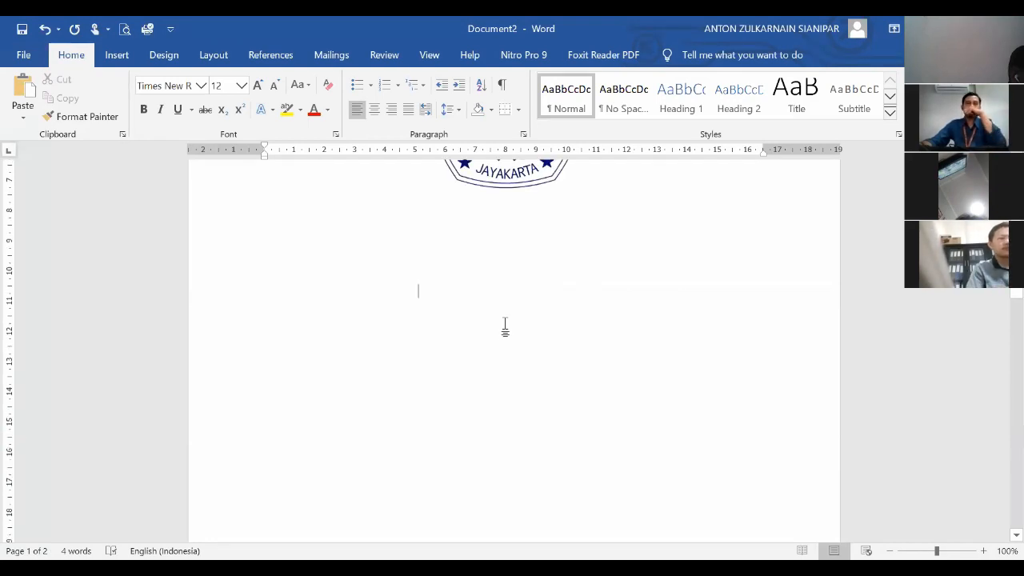
{"action": "left_click", "coordinate": [213, 56]}
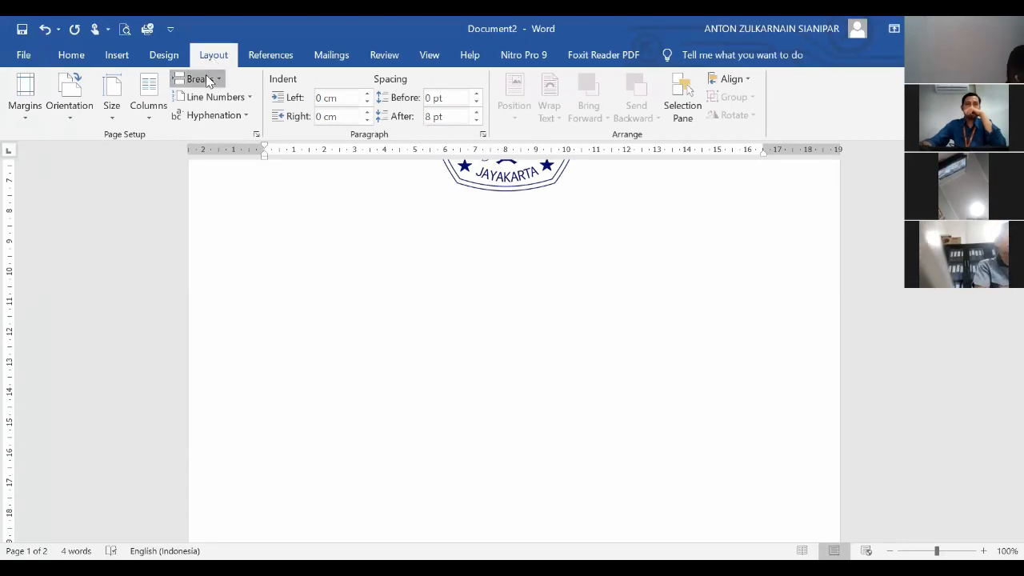
{"action": "left_click", "coordinate": [206, 78]}
{"action": "left_click", "coordinate": [265, 290]}
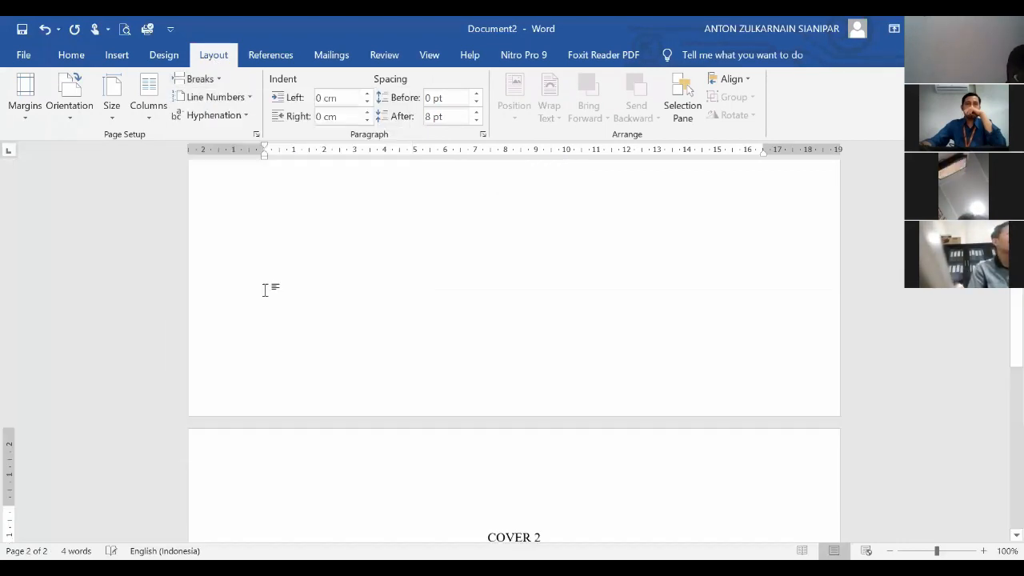
- Open the section 2 footer on the COVER 2 page and turn off Link to Previous for it
{"action": "scroll", "coordinate": [475, 373], "scroll_direction": "down", "scroll_amount": 5}
{"action": "scroll", "coordinate": [475, 373], "scroll_direction": "down", "scroll_amount": 5}
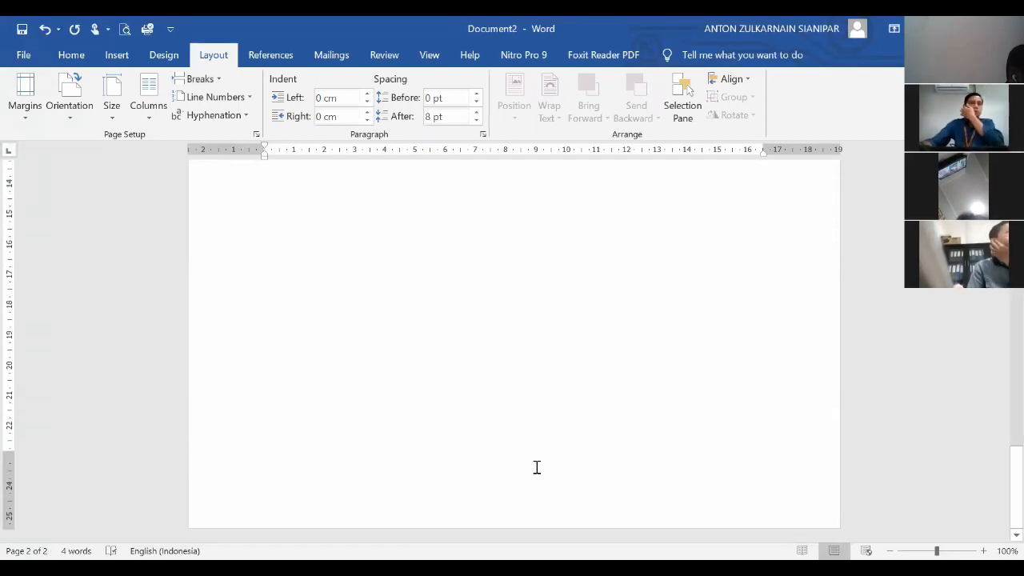
{"action": "double_click", "coordinate": [517, 480]}
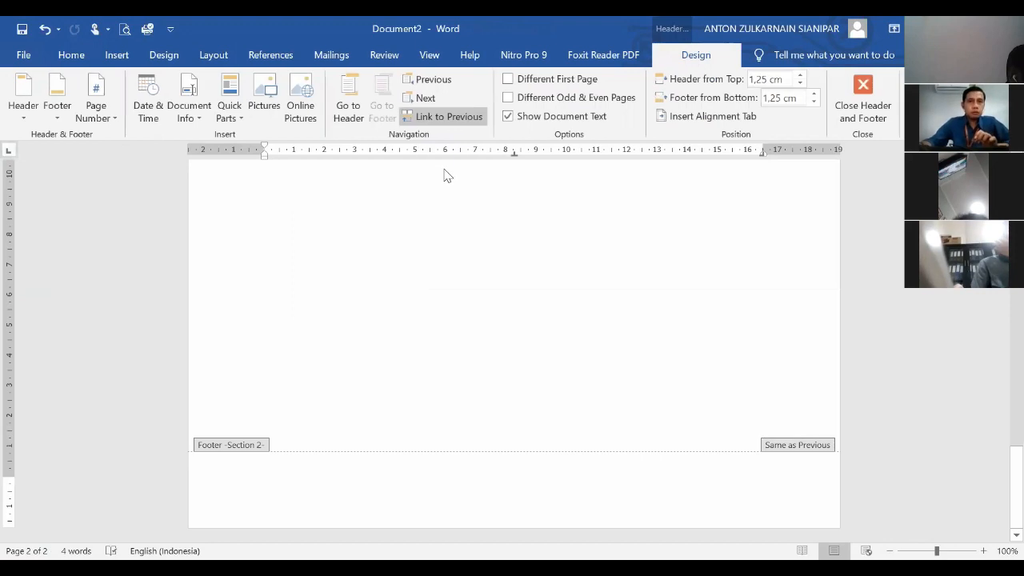
{"action": "left_click", "coordinate": [441, 121]}
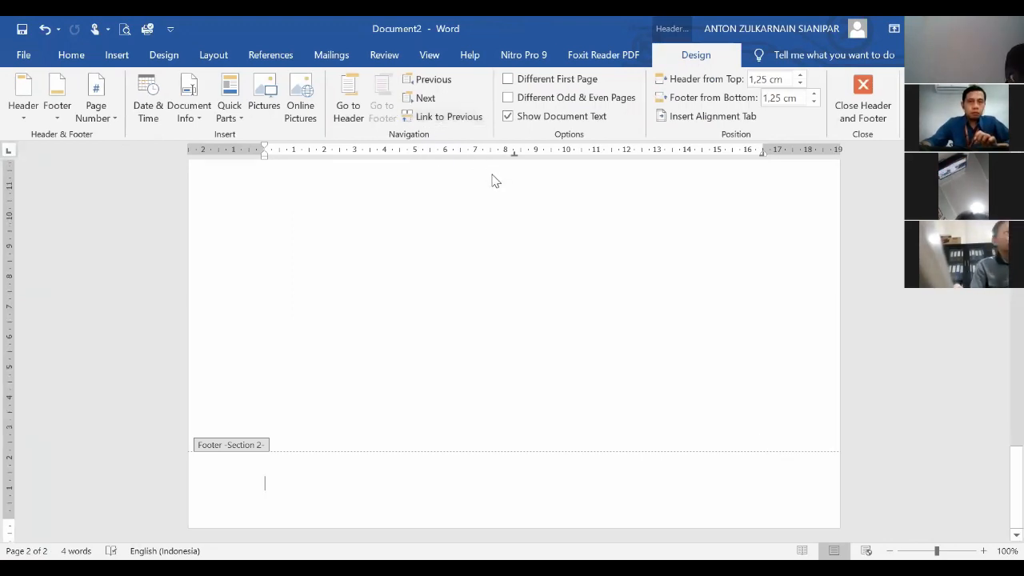
- Turn off Link to Previous for the section 2 header above COVER 2
{"action": "scroll", "coordinate": [491, 175], "scroll_direction": "up", "scroll_amount": 10}
{"action": "scroll", "coordinate": [484, 294], "scroll_direction": "up", "scroll_amount": 3}
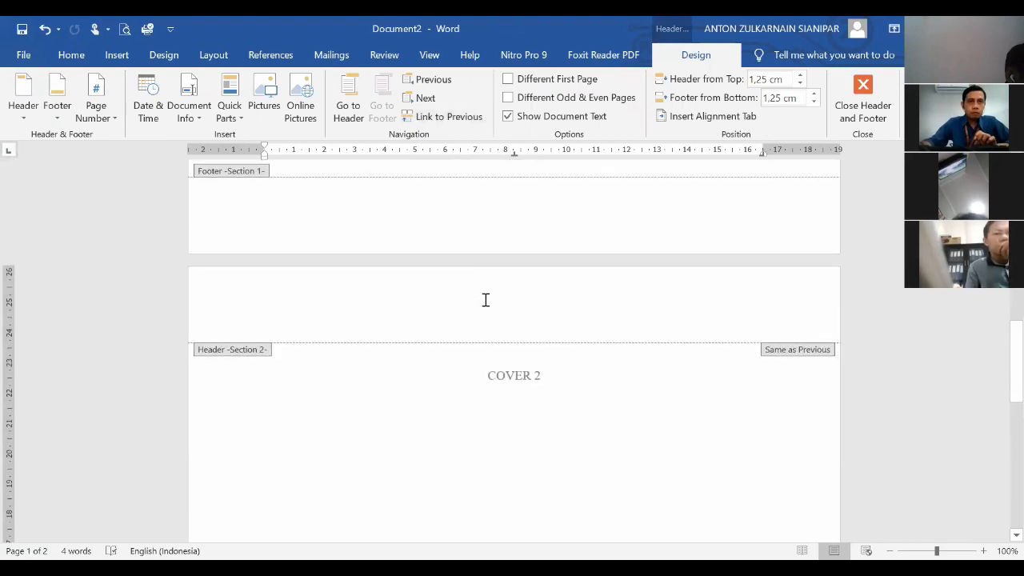
{"action": "left_click", "coordinate": [485, 300]}
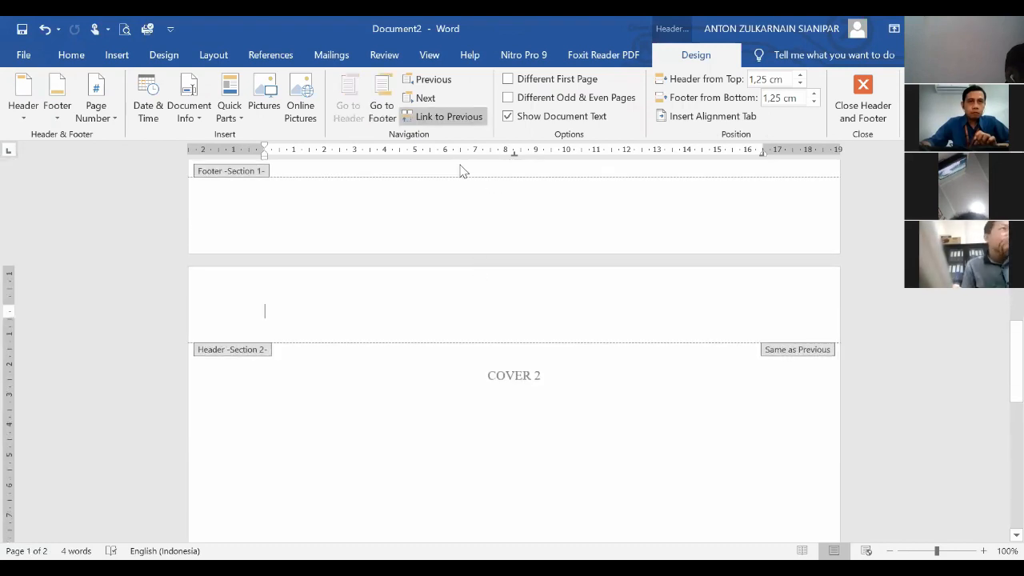
{"action": "left_click", "coordinate": [450, 118]}
- Return to the body text, start a new page after COVER 2 and enter the heading HALAMAN PERSETUJUAN
{"action": "scroll", "coordinate": [566, 296], "scroll_direction": "down", "scroll_amount": 5}
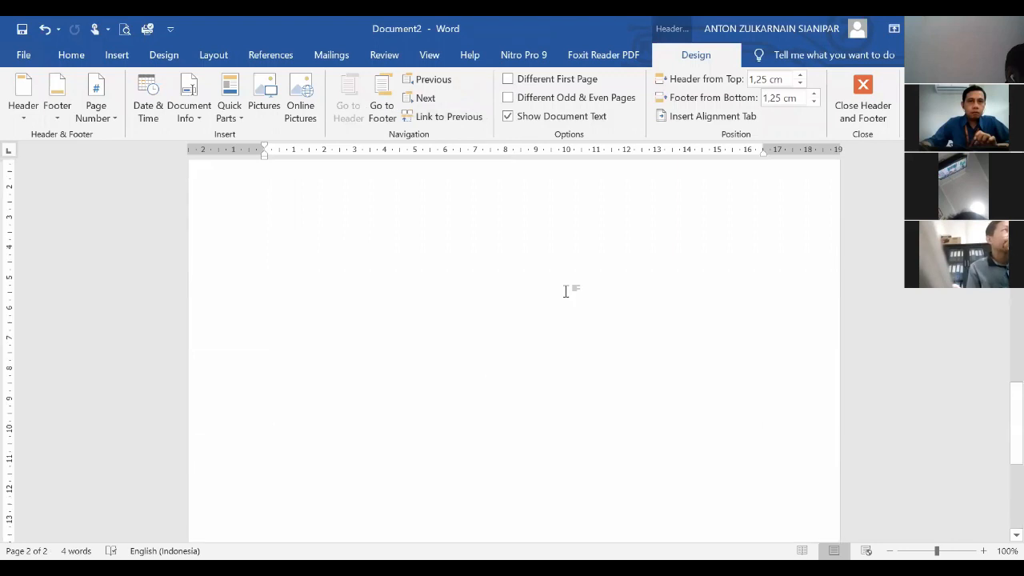
{"action": "double_click", "coordinate": [565, 292]}
{"action": "scroll", "coordinate": [566, 291], "scroll_direction": "up", "scroll_amount": 2}
{"action": "key", "text": "ctrl+Return"}
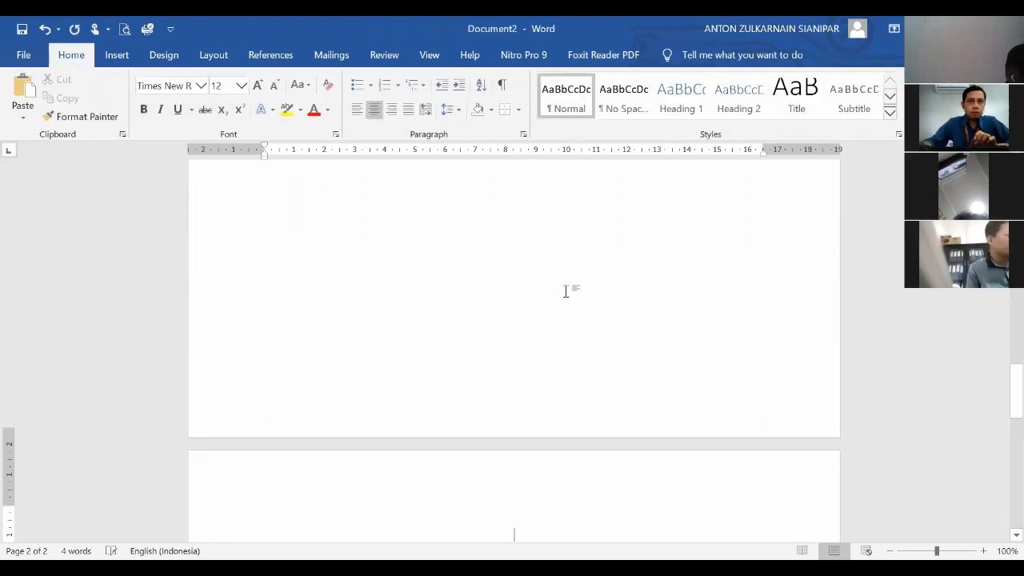
{"action": "key", "text": "ctrl+Return"}
{"action": "type", "text": "HALAMAN PERSETUJUAN"}
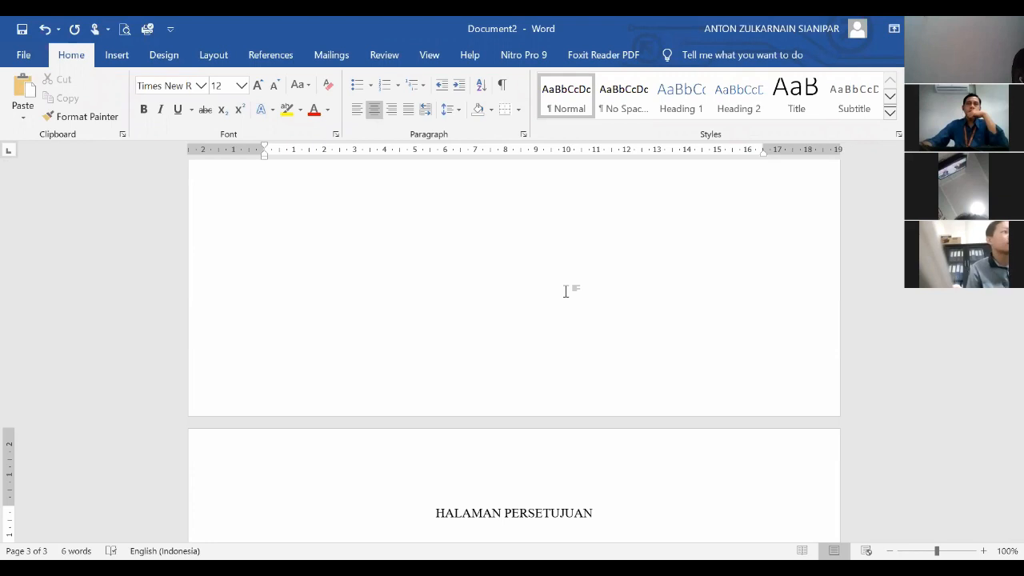
- Add the HALAMAN PERSETUJUAN heading to the table of contents as Level 1
{"action": "key", "text": "shift+Home"}
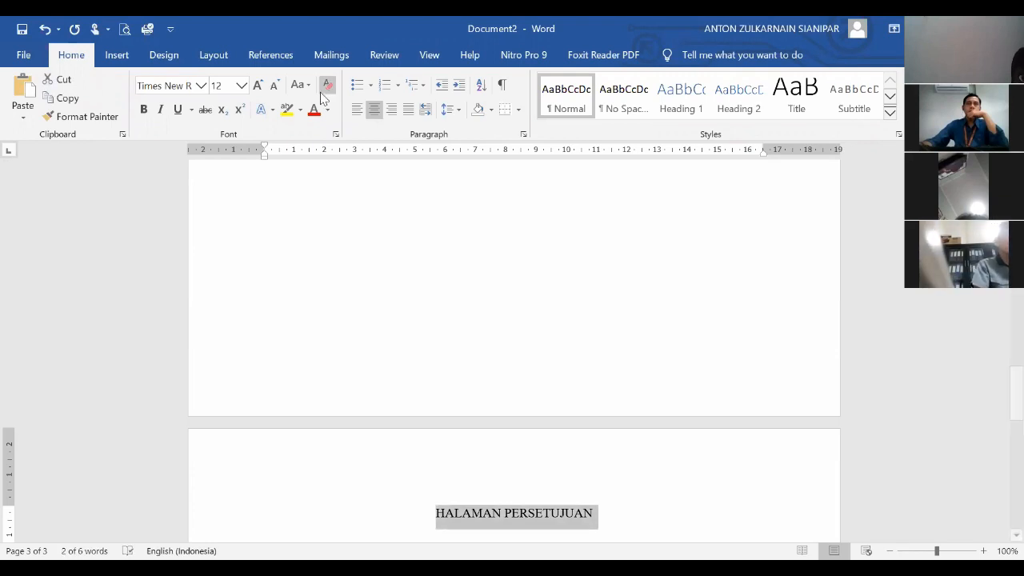
{"action": "left_click", "coordinate": [269, 56]}
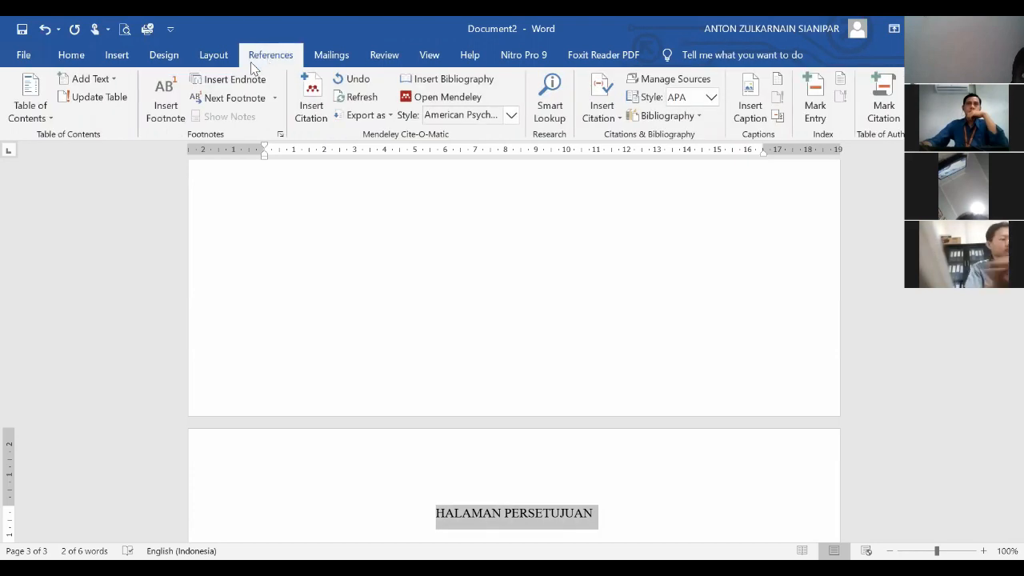
{"action": "left_click", "coordinate": [99, 83]}
{"action": "left_click", "coordinate": [96, 118]}
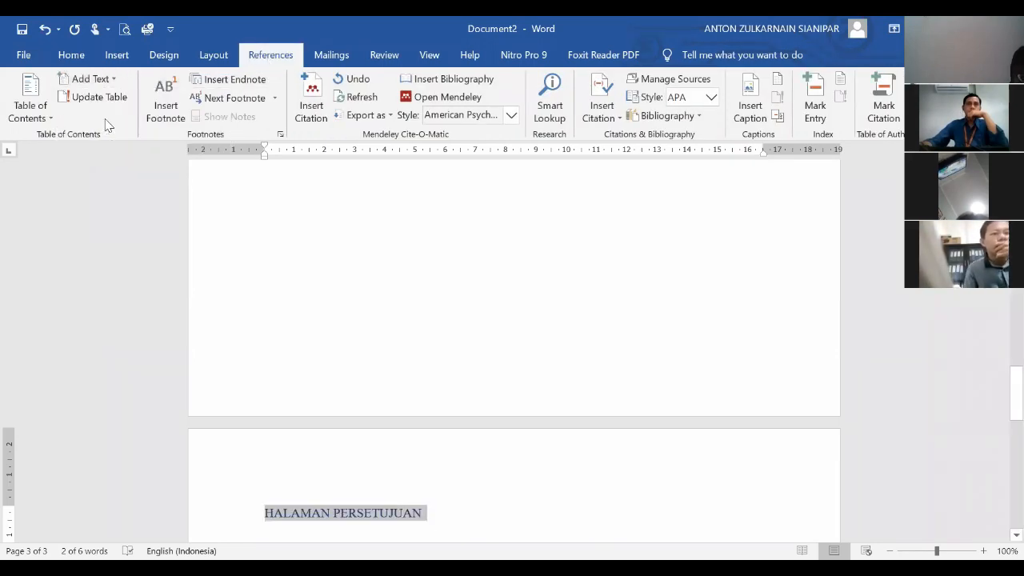
- Centre the HALAMAN PERSETUJUAN heading and set its font colour to black
{"action": "left_click", "coordinate": [71, 55]}
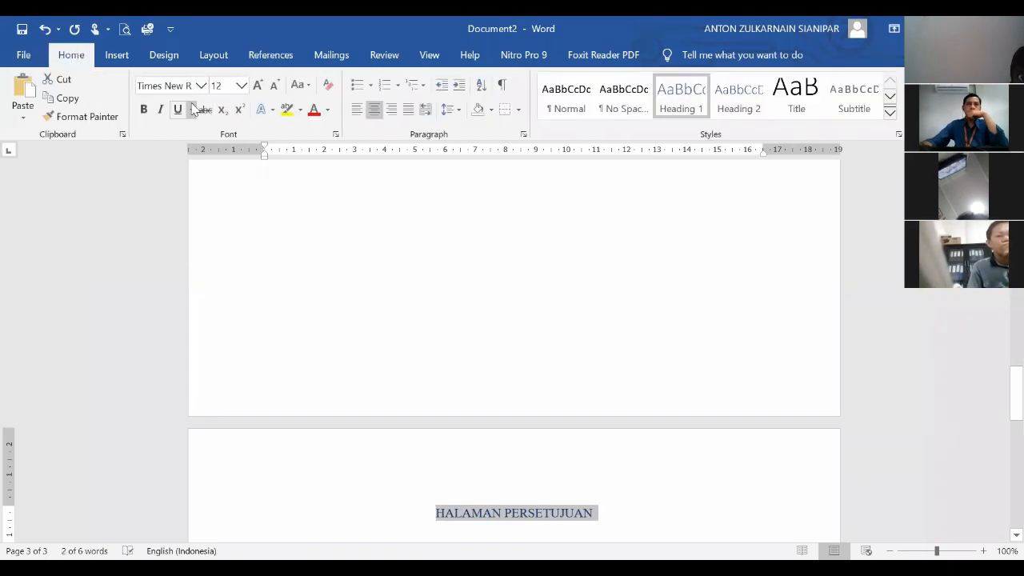
{"action": "left_click", "coordinate": [329, 111]}
{"action": "left_click", "coordinate": [332, 166]}
{"action": "left_click", "coordinate": [617, 503]}
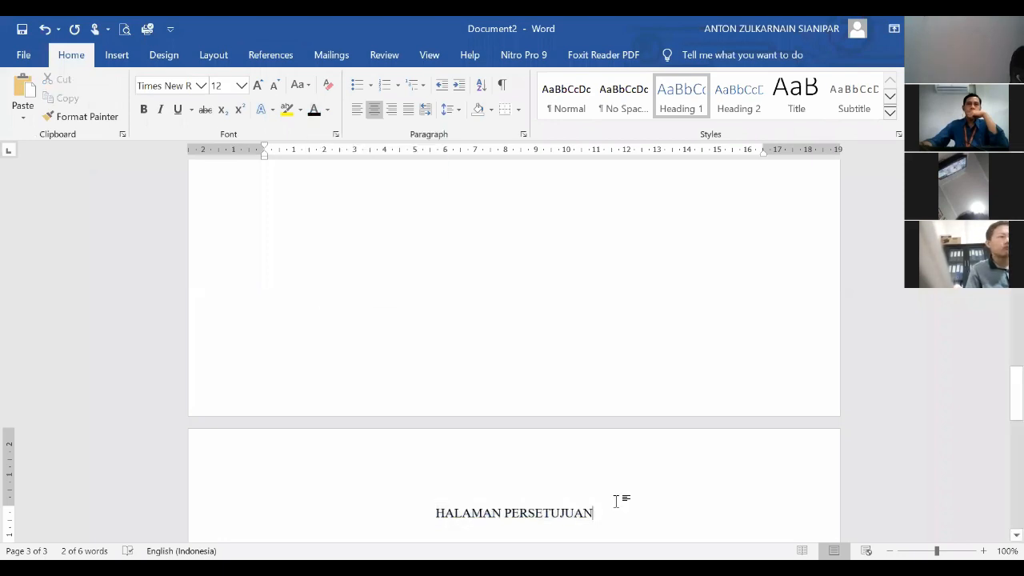
- Start a new page after HALAMAN PERSETUJUAN with the heading HALAMAN PENGESAHAN and check its table of contents level
{"action": "key", "text": "ctrl+Return"}
{"action": "type", "text": "HALAMAN PENGESAHAN"}
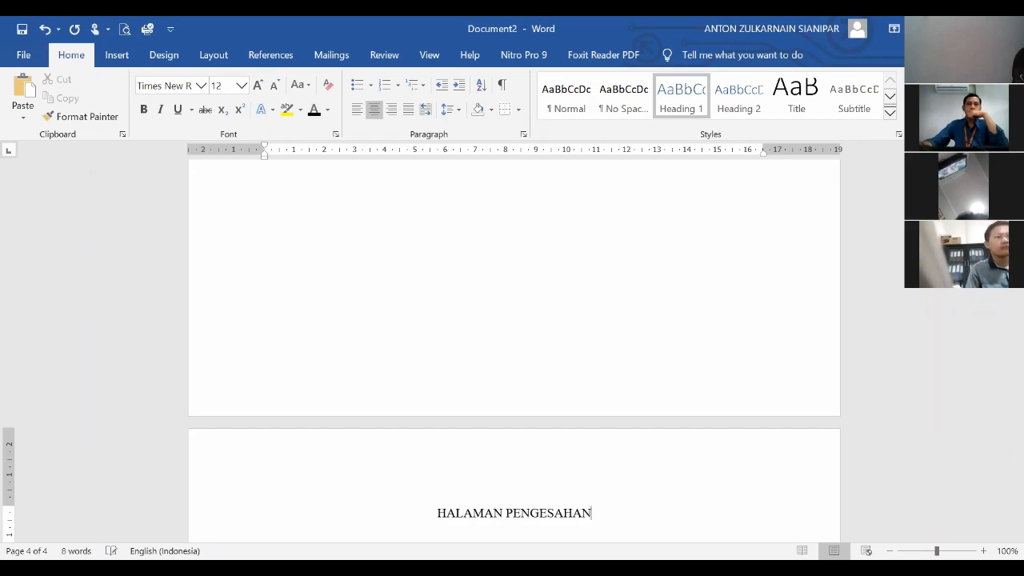
{"action": "triple_click", "coordinate": [616, 502]}
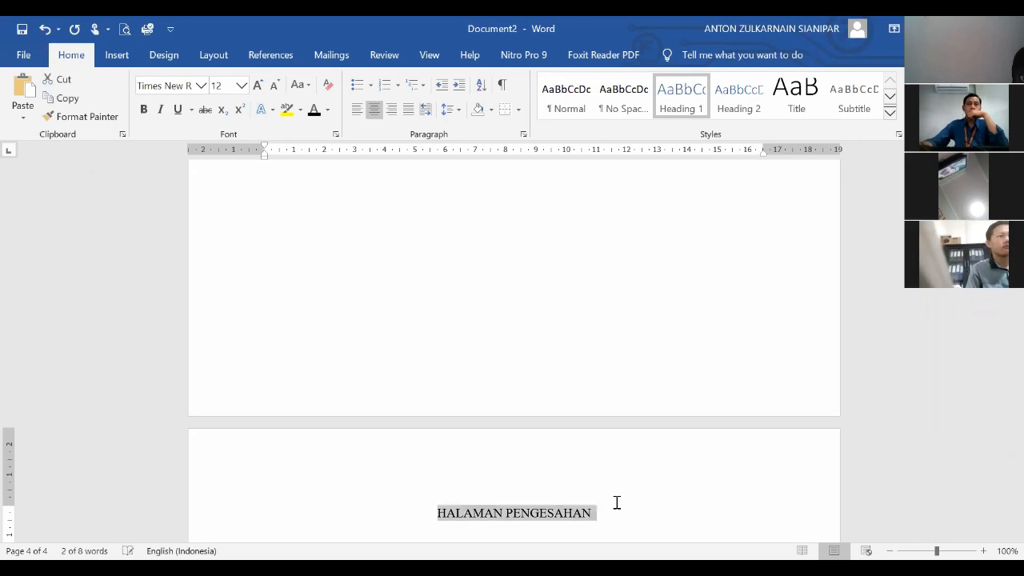
{"action": "left_click", "coordinate": [273, 56]}
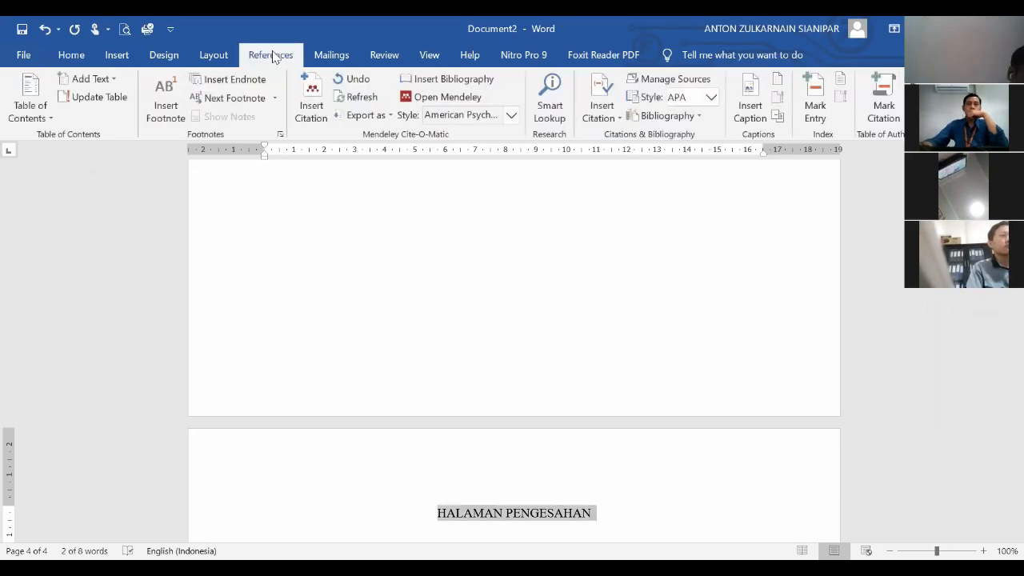
{"action": "left_click", "coordinate": [51, 82]}
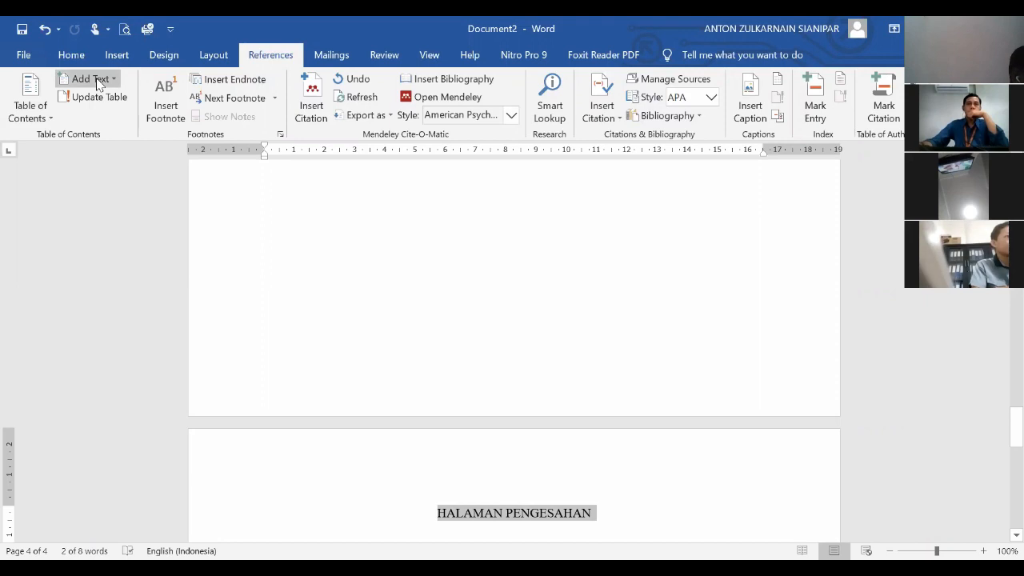
{"action": "left_click", "coordinate": [99, 83]}
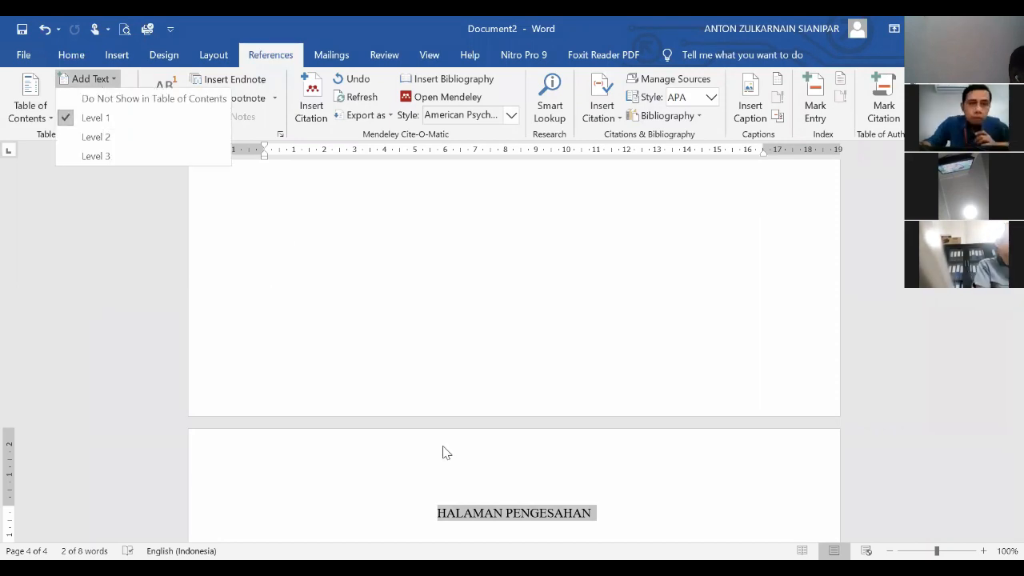
{"action": "left_click", "coordinate": [460, 505]}
{"action": "left_click", "coordinate": [482, 513]}
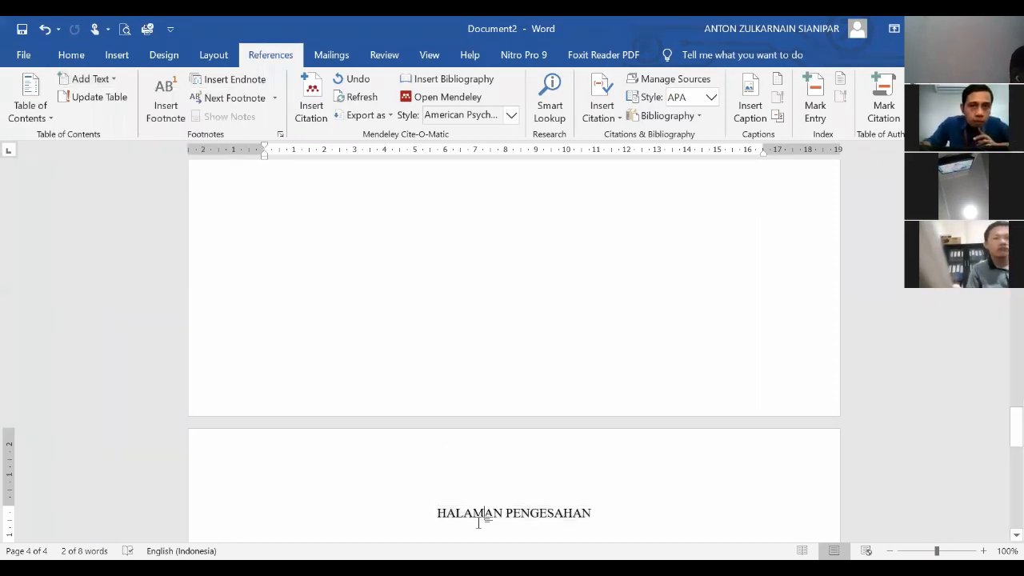
- Add a page headed KATA PENGANTAR after HALAMAN PENGESAHAN and start another new page below it
{"action": "left_click", "coordinate": [604, 515]}
{"action": "key", "text": "ctrl+Return"}
{"action": "type", "text": "KATA PENGANTAR"}
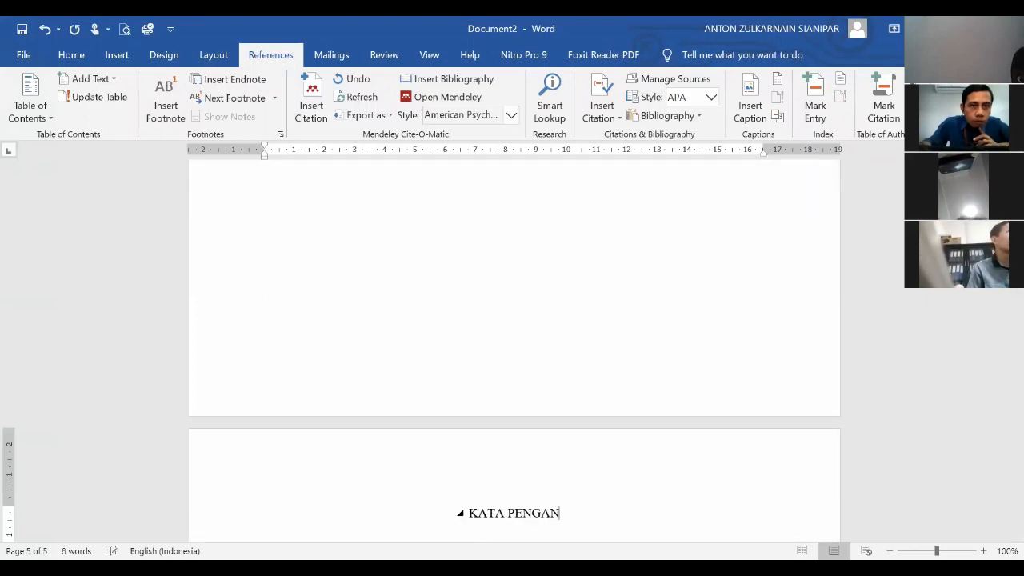
{"action": "left_click", "coordinate": [104, 83]}
{"action": "left_click", "coordinate": [601, 518]}
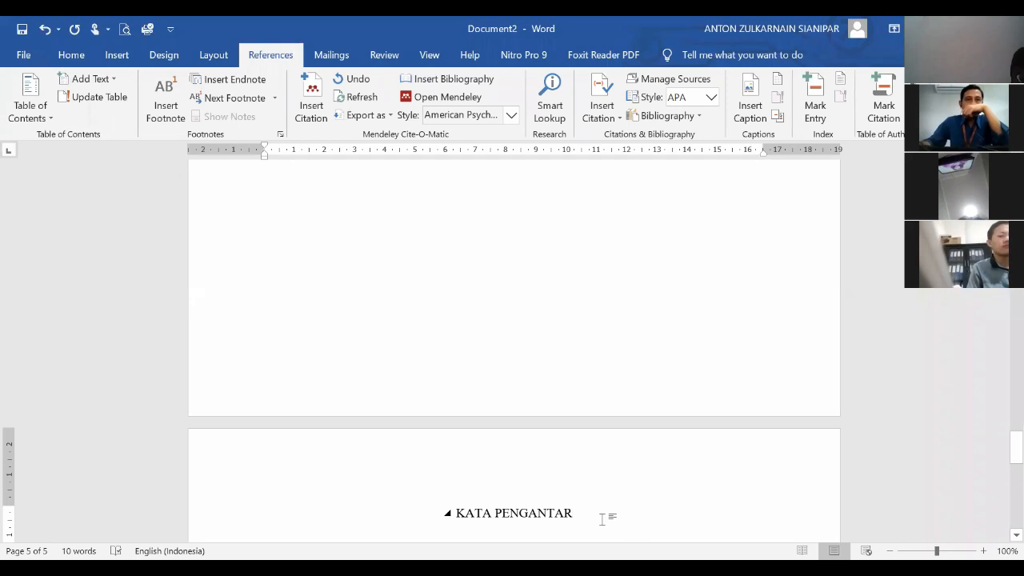
{"action": "key", "text": "ctrl+Return"}
{"action": "type", "text": "DA"}
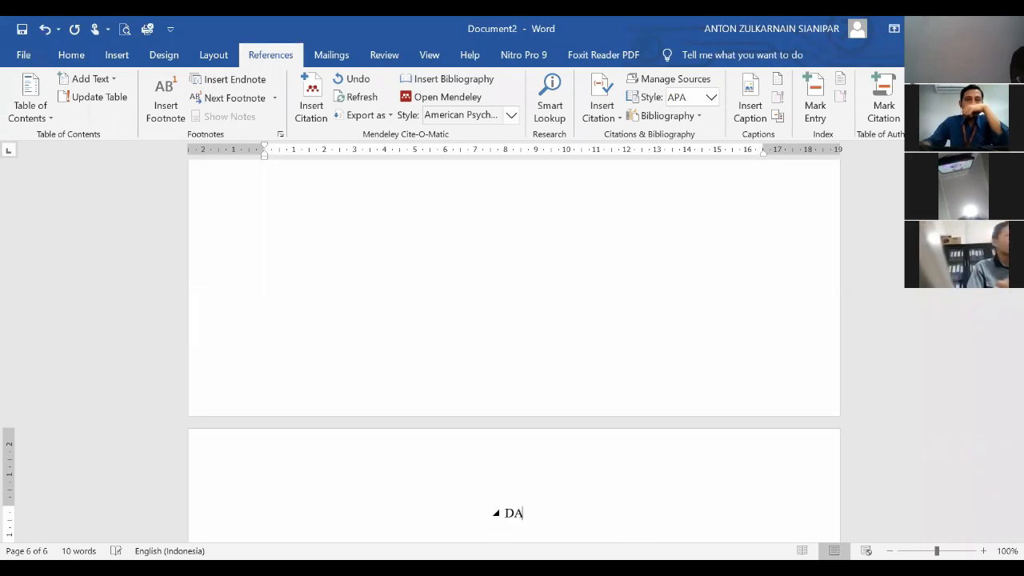
{"action": "type", "text": "FTAR"}
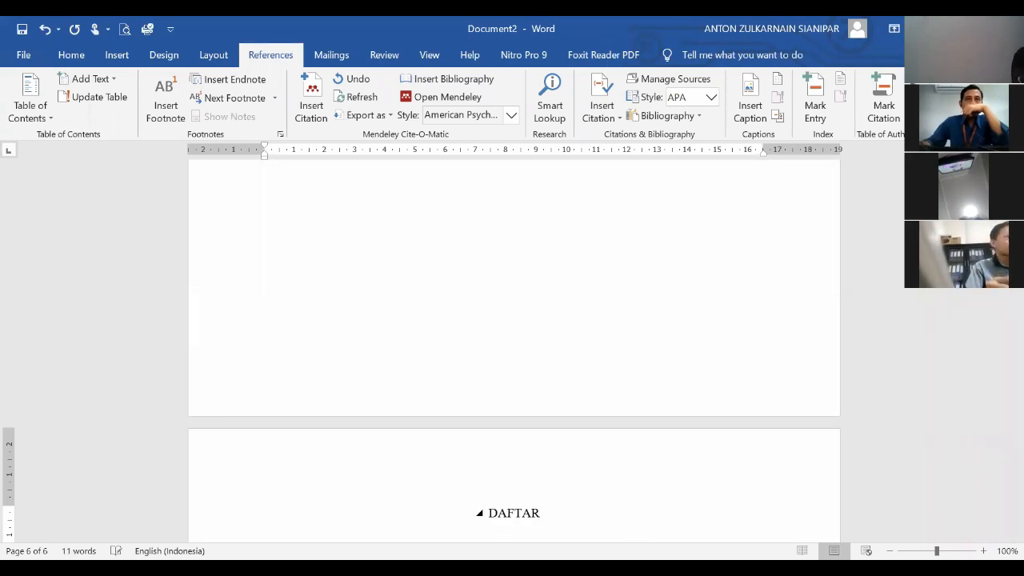
{"action": "key", "text": "BackSpace"}
{"action": "key", "text": "BackSpace"}
{"action": "key", "text": "BackSpace"}
{"action": "key", "text": "BackSpace"}
{"action": "key", "text": "BackSpace"}
{"action": "key", "text": "BackSpace"}
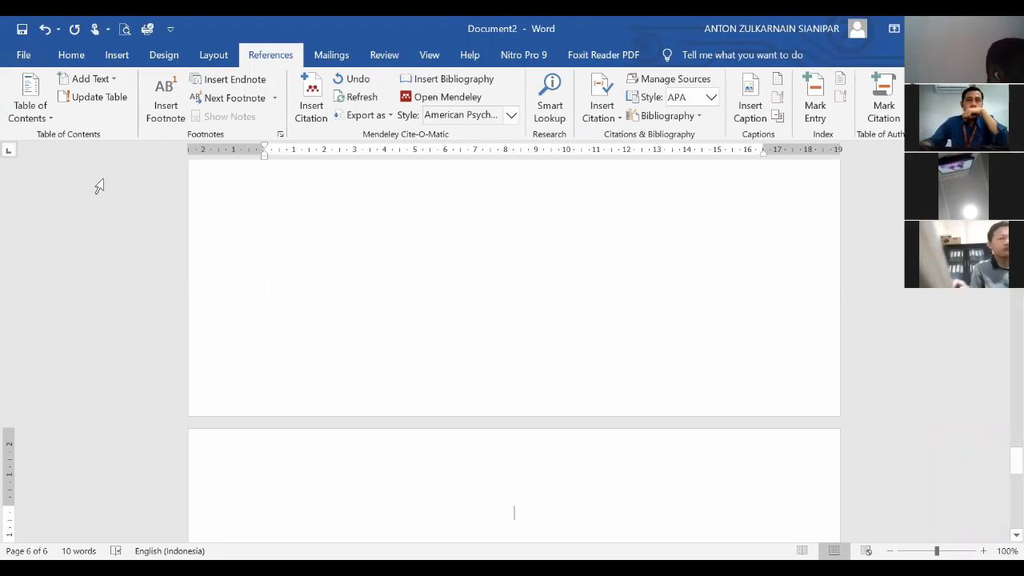
- Insert the Automatic Table 1 table of contents on the empty page after KATA PENGANTAR
{"action": "left_click", "coordinate": [83, 58]}
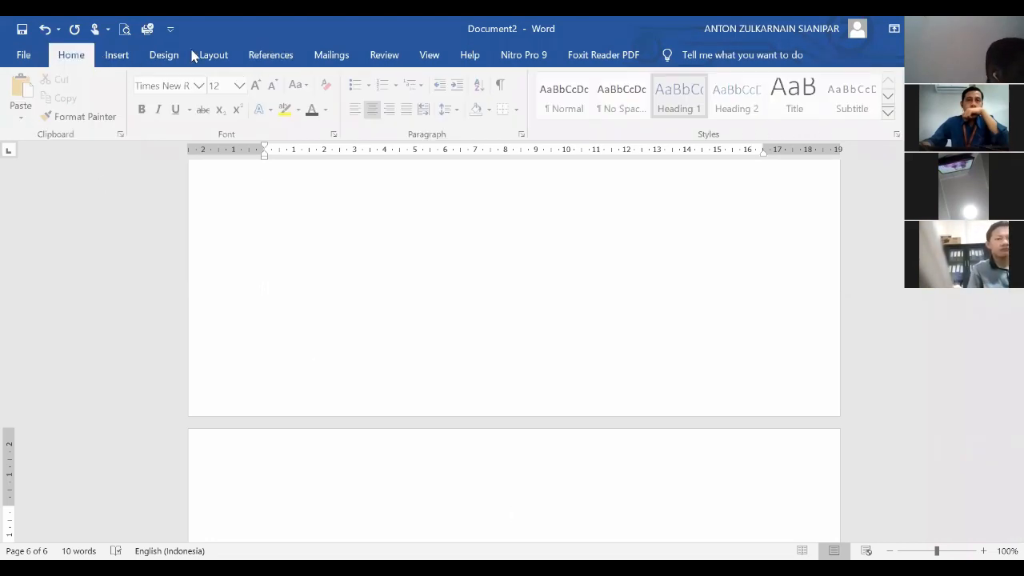
{"action": "left_click", "coordinate": [258, 59]}
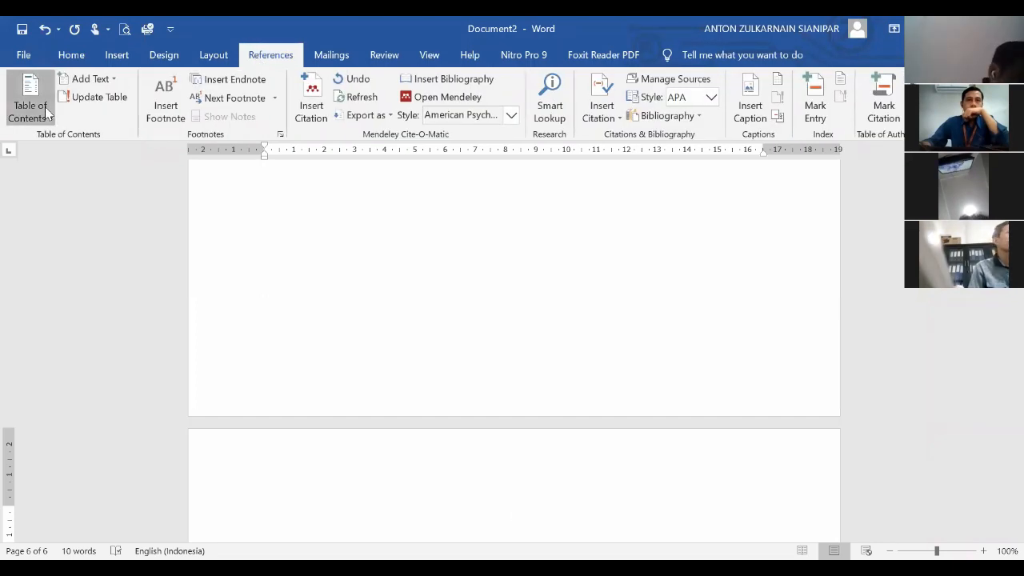
{"action": "left_click", "coordinate": [45, 106]}
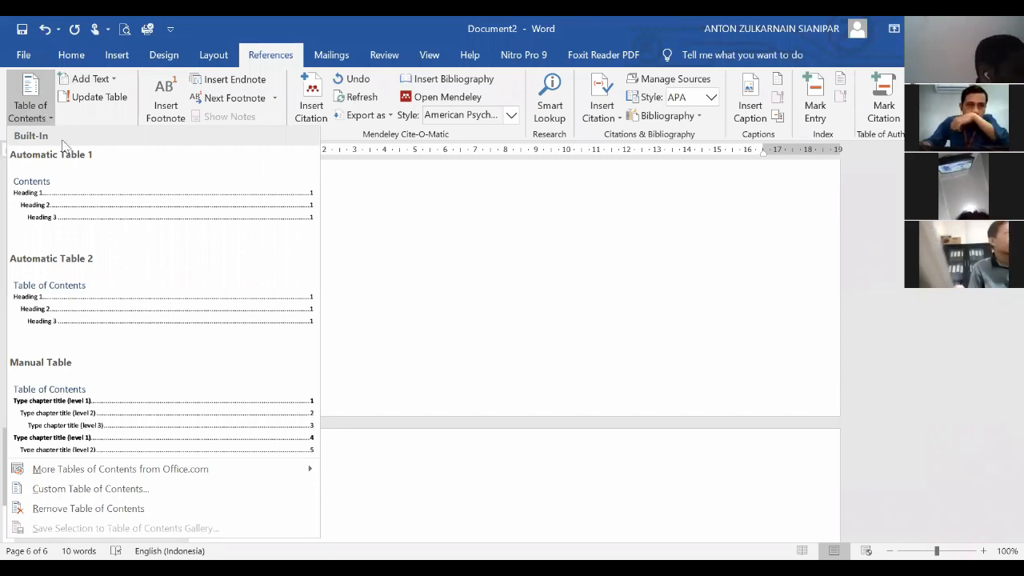
{"action": "left_click", "coordinate": [81, 182]}
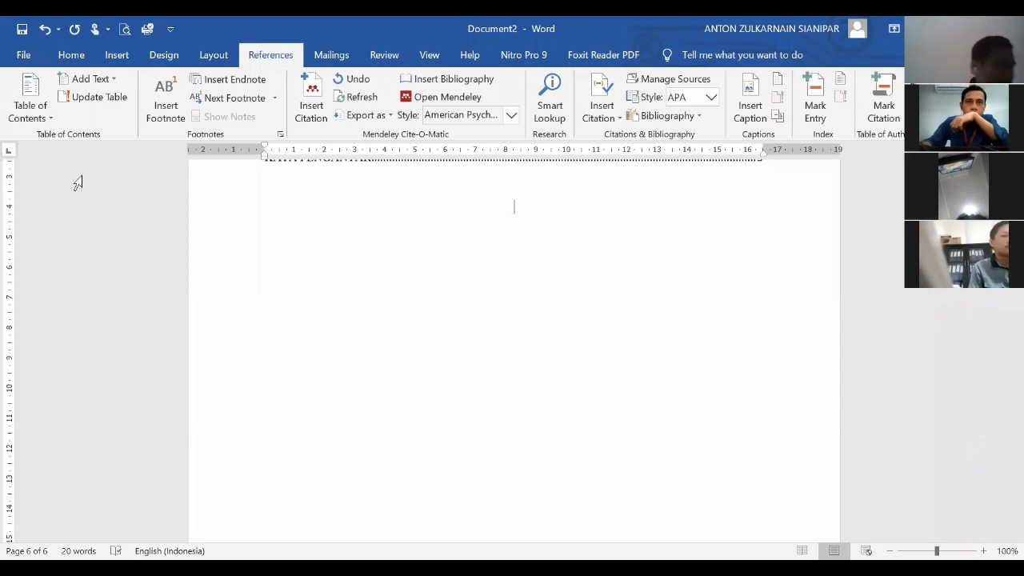
{"action": "scroll", "coordinate": [78, 183], "scroll_direction": "up", "scroll_amount": 3}
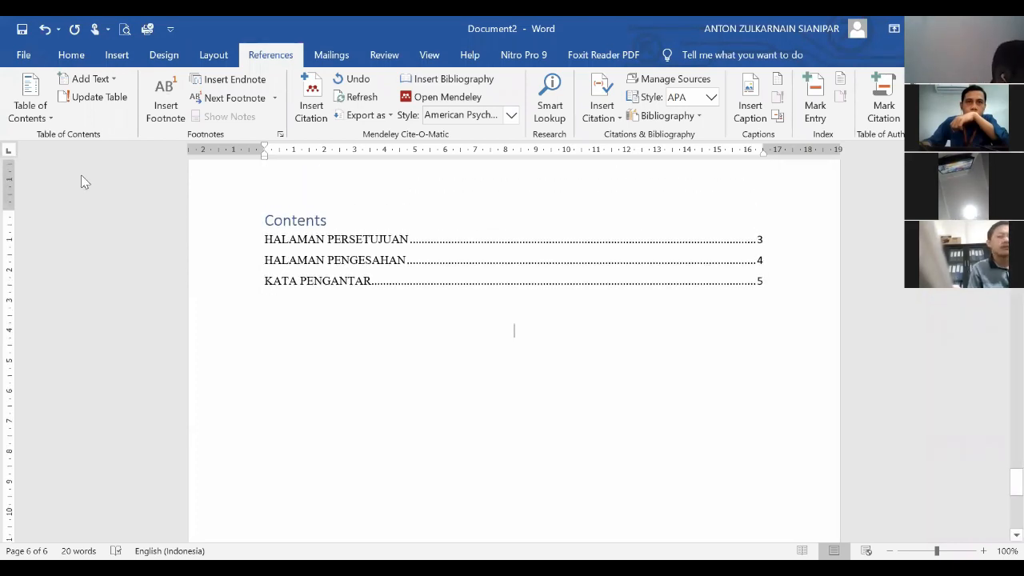
- Centre the Contents title of the table of contents and add an empty line below it
{"action": "key", "text": "Up"}
{"action": "key", "text": "Up"}
{"action": "key", "text": "Up"}
{"action": "key", "text": "Up"}
{"action": "key", "text": "Up"}
{"action": "key", "text": "ctrl+e"}
{"action": "key", "text": "Return"}
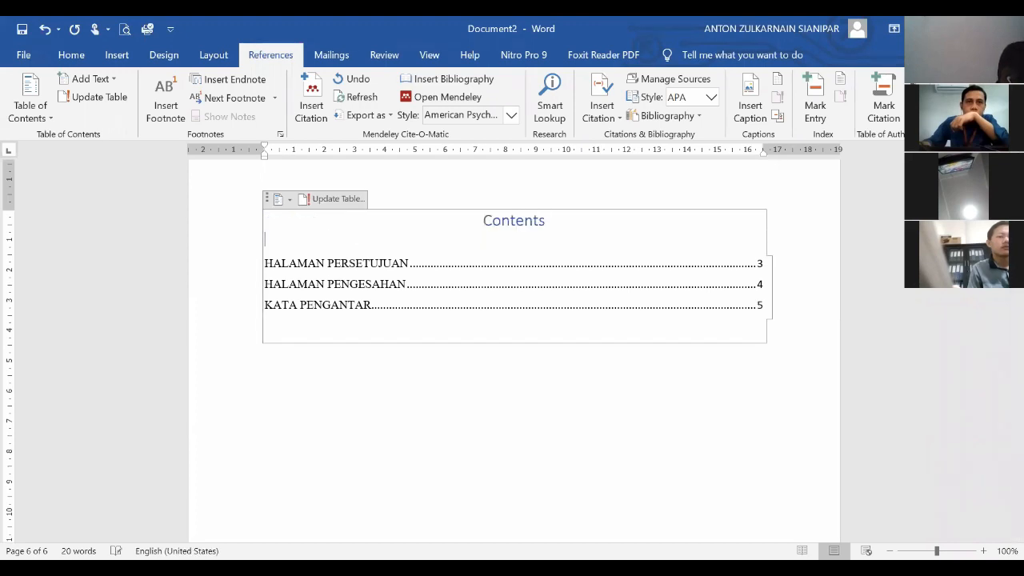
- Replace the Contents title of the table with DAFTAR ISI
{"action": "key", "text": "shift+End"}
{"action": "type", "text": "d"}
{"action": "key", "text": "BackSpace"}
{"action": "type", "text": "DAFTAR ISI"}
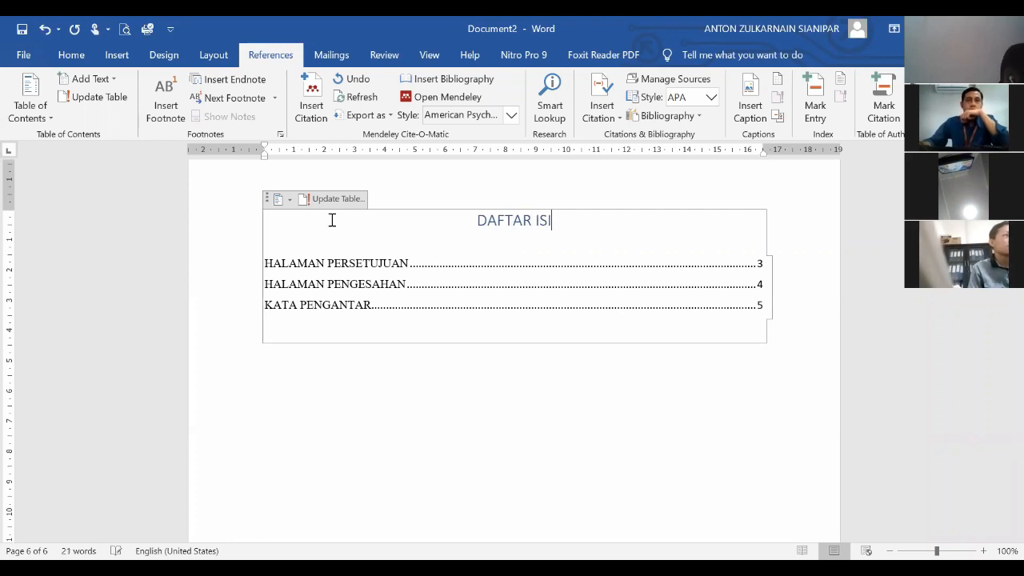
- Assign the DAFTAR ISI title to table of contents Level 1 and set its font colour to black
{"action": "key", "text": "shift+Home"}
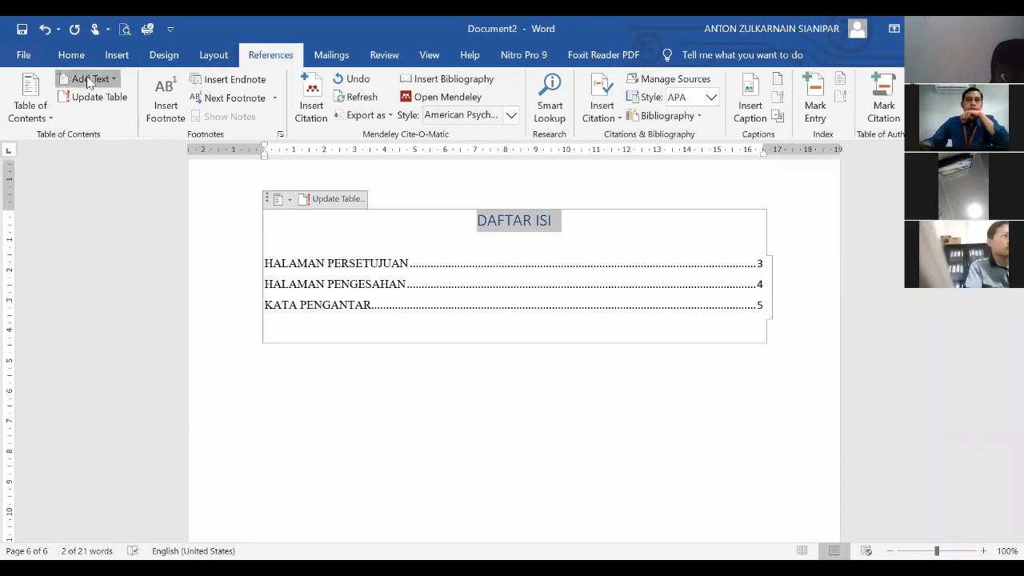
{"action": "left_click", "coordinate": [132, 118]}
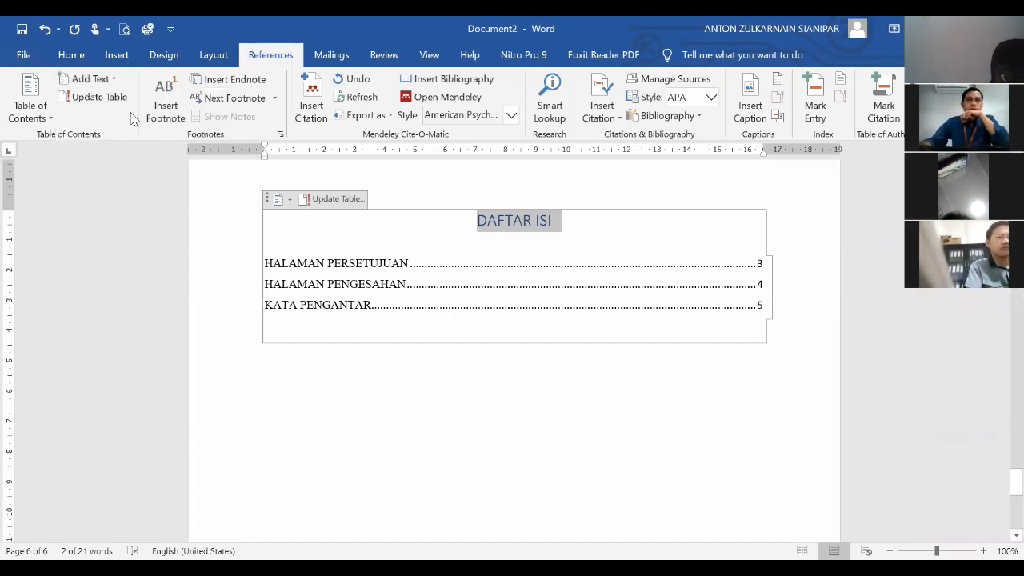
{"action": "left_click", "coordinate": [86, 52]}
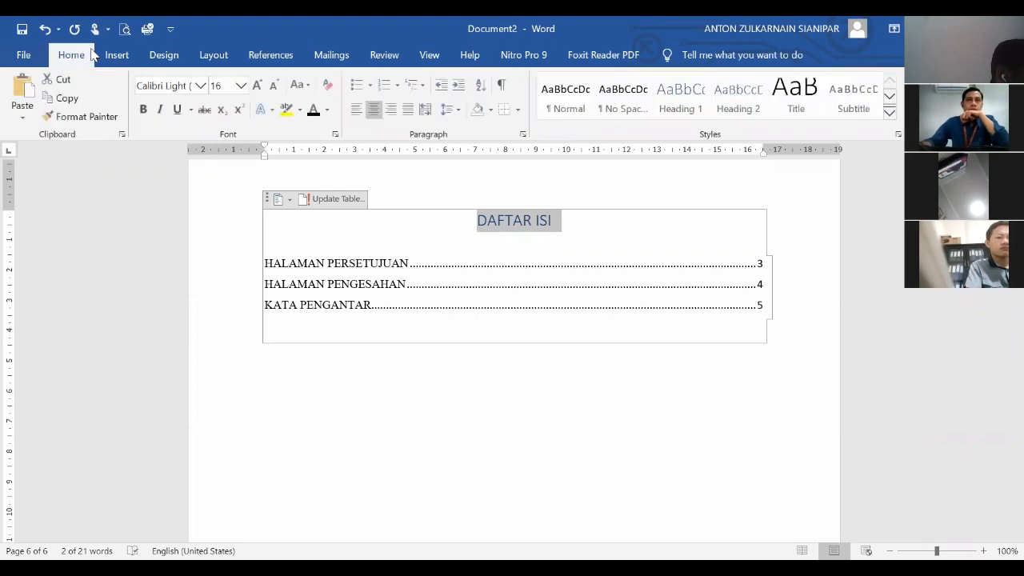
{"action": "left_click", "coordinate": [312, 110]}
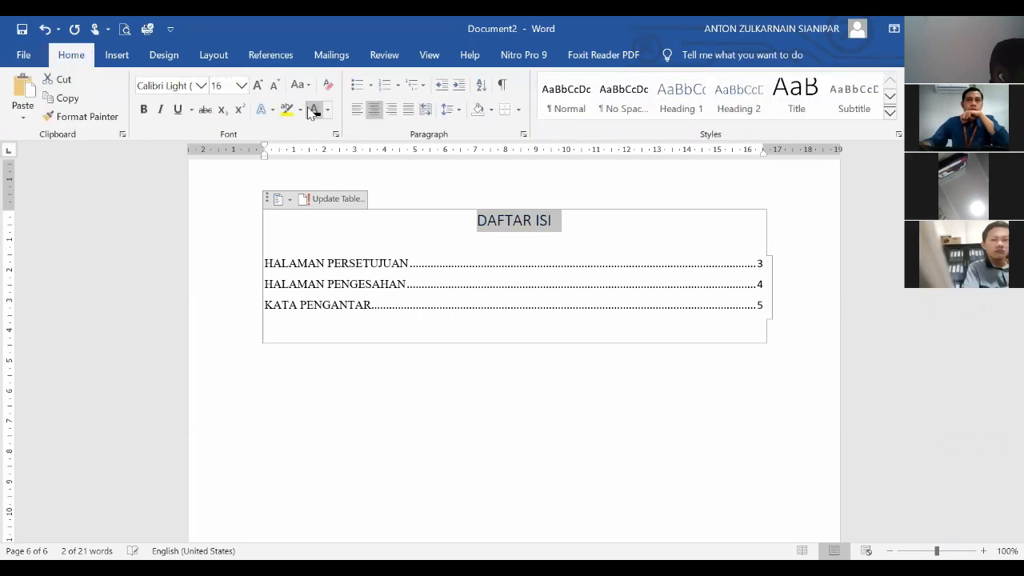
{"action": "left_click", "coordinate": [608, 256]}
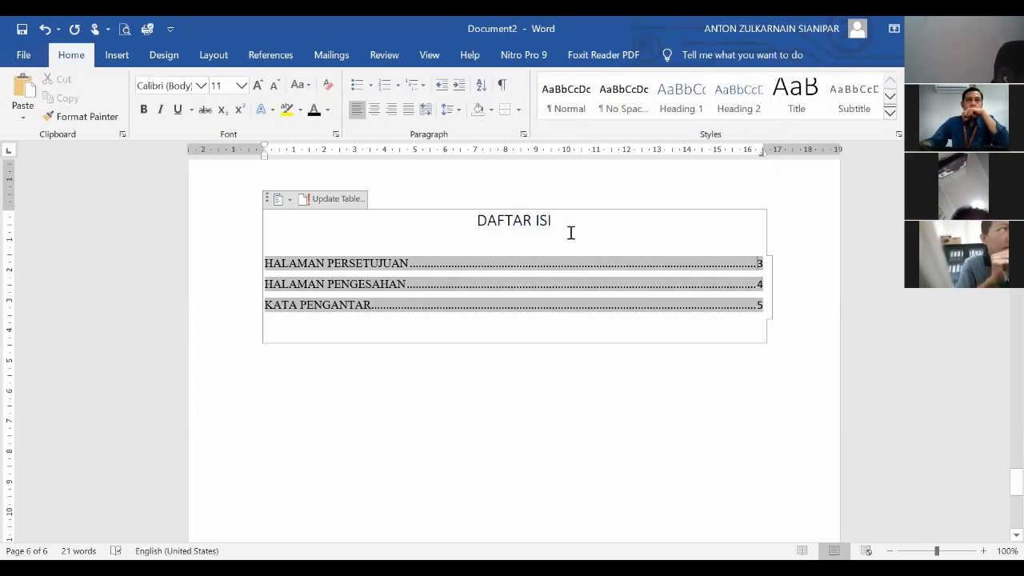
- Set the font of the DAFTAR ISI title to Times New Roman
{"action": "left_click", "coordinate": [571, 231]}
{"action": "triple_click", "coordinate": [487, 222]}
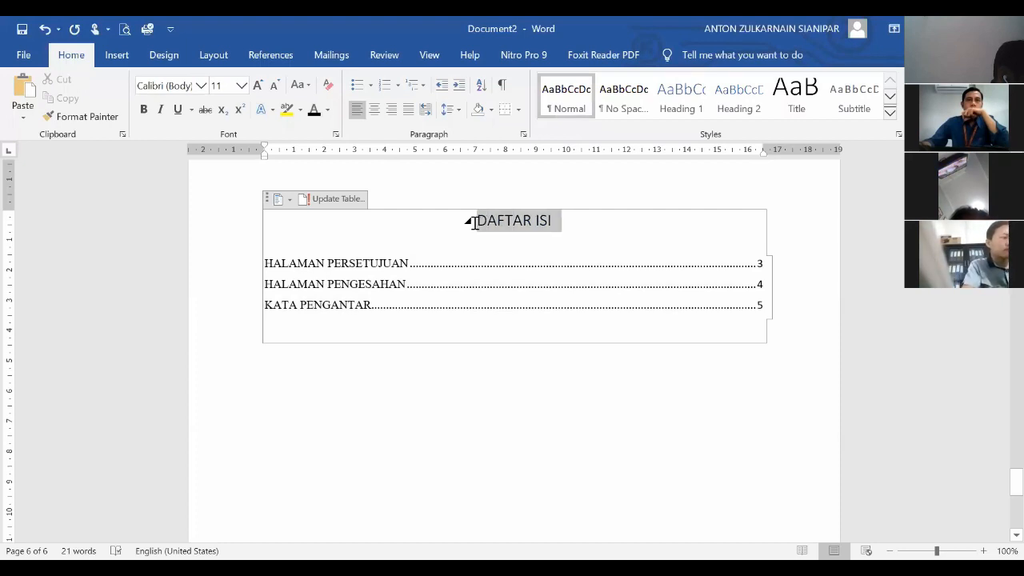
{"action": "left_click", "coordinate": [192, 86]}
{"action": "type", "text": "Times New Roman"}
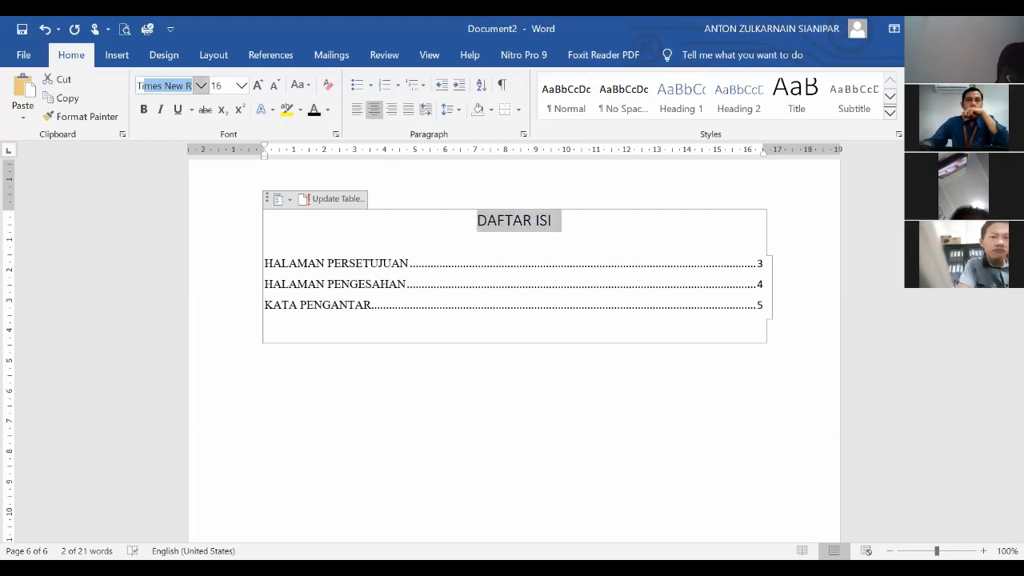
{"action": "key", "text": "Return"}
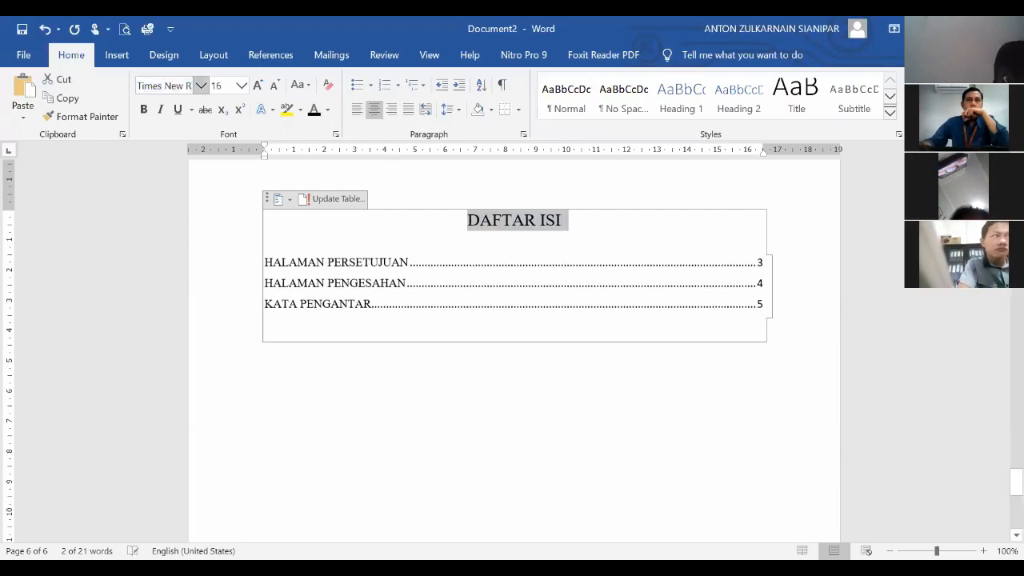
{"action": "left_click", "coordinate": [452, 224]}
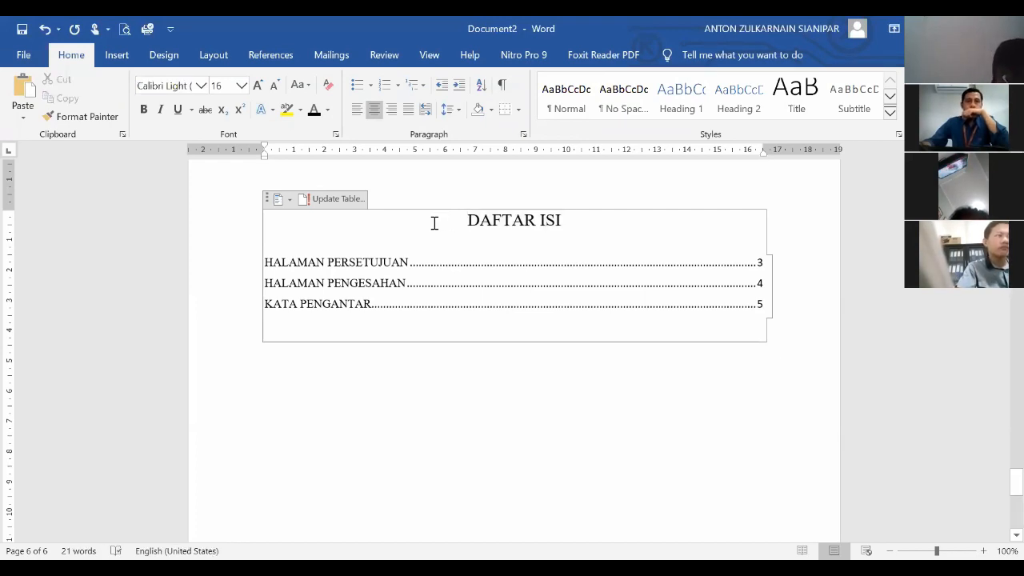
- Update the entire table of contents, including its entries and page numbers
{"action": "left_click", "coordinate": [347, 207]}
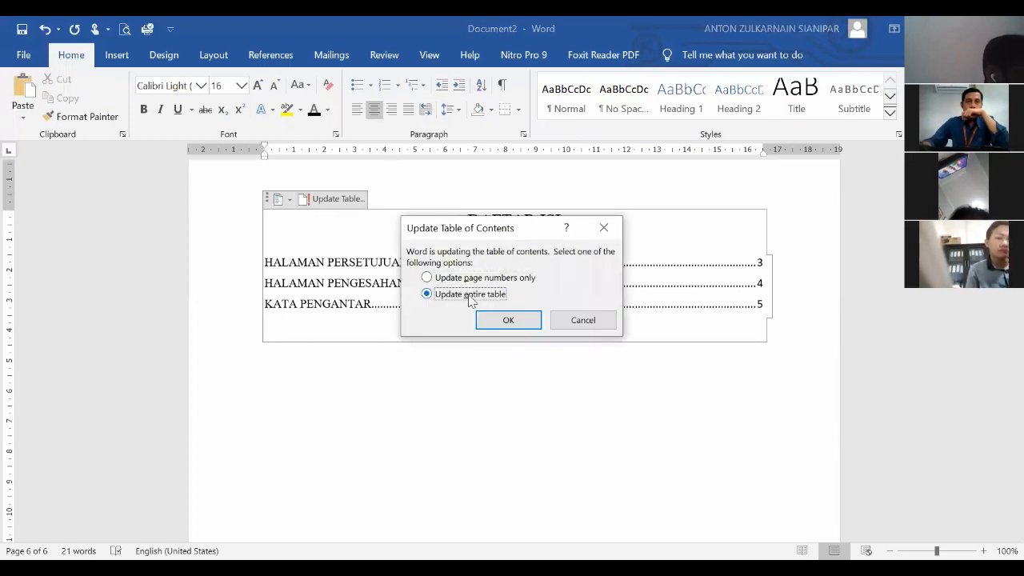
{"action": "left_click", "coordinate": [497, 321]}
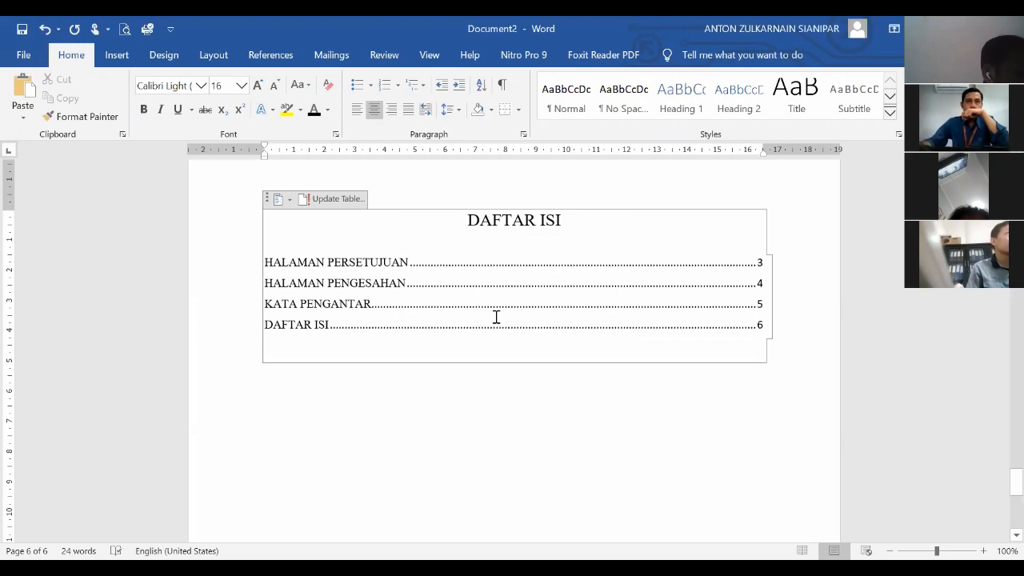
{"action": "scroll", "coordinate": [496, 318], "scroll_direction": "up", "scroll_amount": 1}
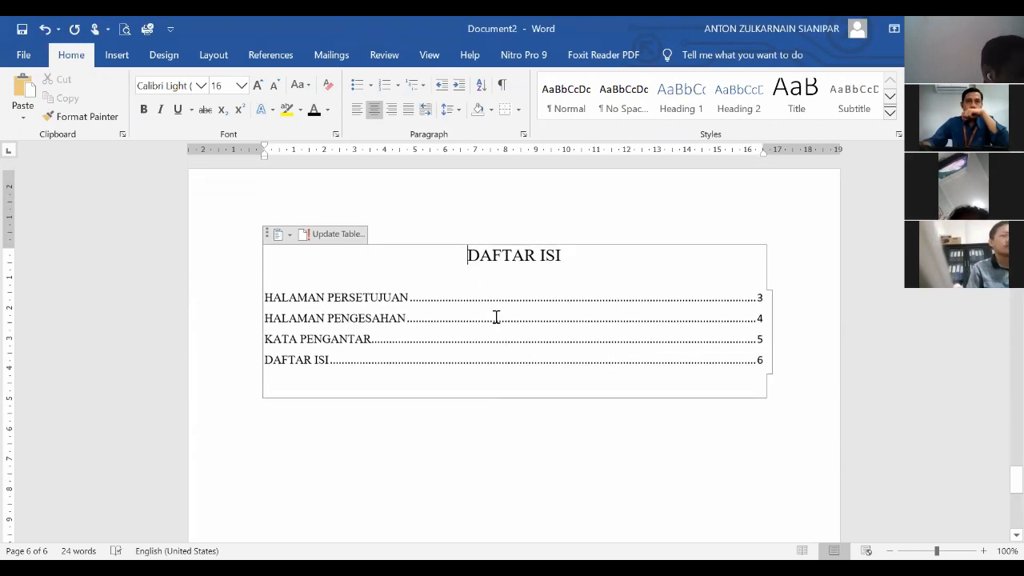
{"action": "scroll", "coordinate": [496, 318], "scroll_direction": "down", "scroll_amount": 1}
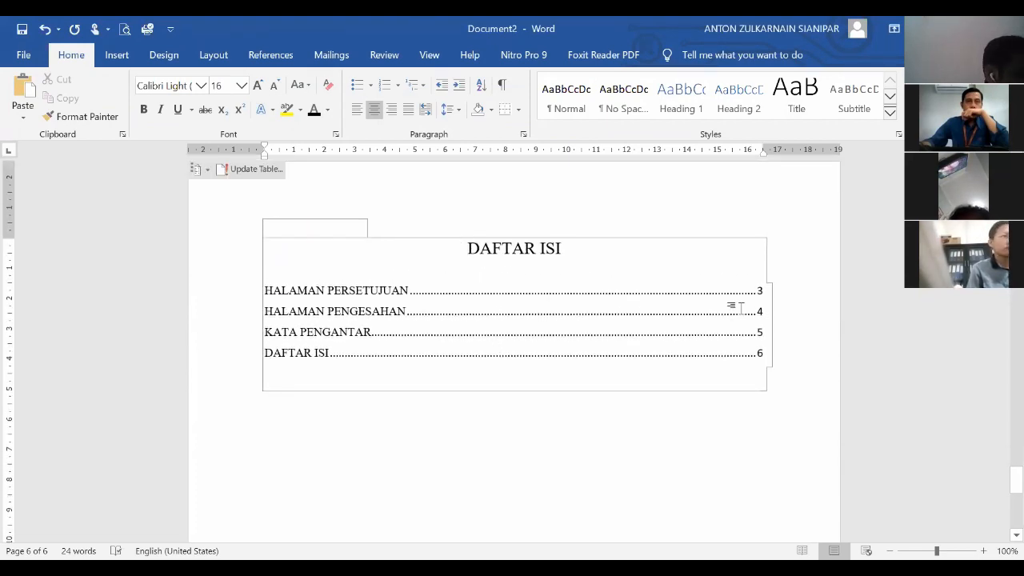
{"action": "scroll", "coordinate": [740, 307], "scroll_direction": "up", "scroll_amount": 20}
{"action": "scroll", "coordinate": [741, 307], "scroll_direction": "up", "scroll_amount": 10}
{"action": "scroll", "coordinate": [740, 305], "scroll_direction": "down", "scroll_amount": 12}
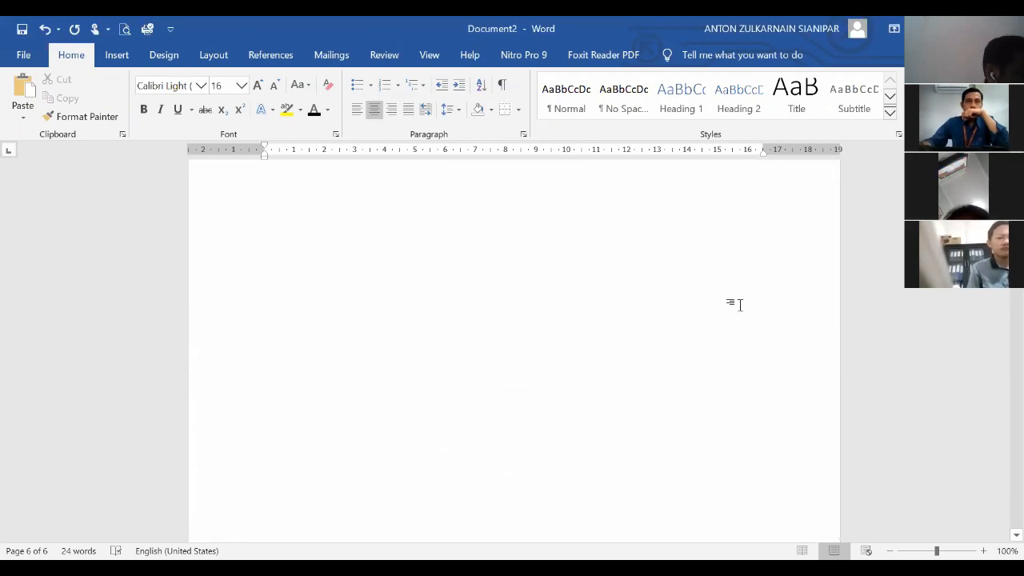
{"action": "left_click", "coordinate": [566, 340]}
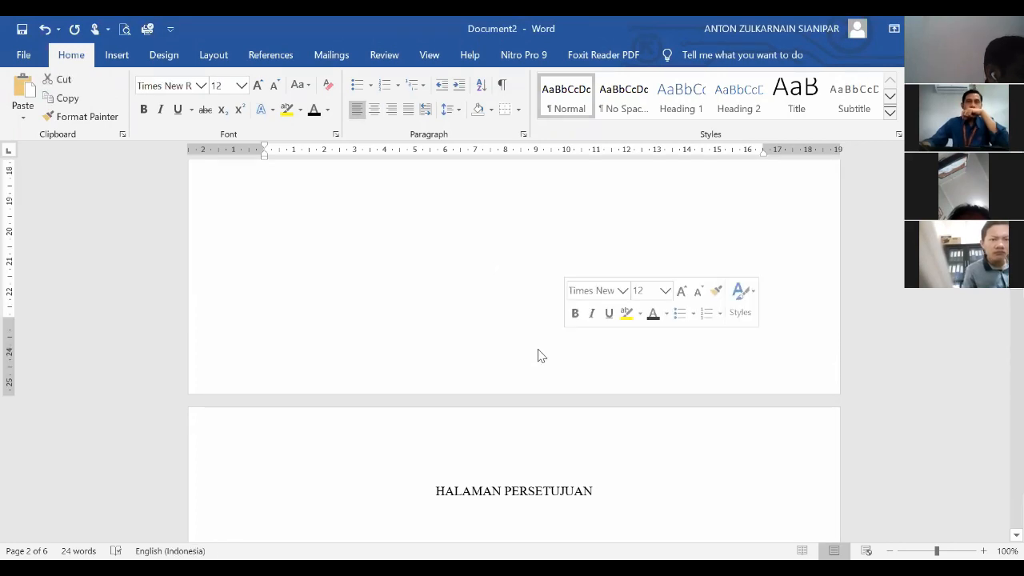
{"action": "left_click", "coordinate": [600, 345]}
{"action": "left_click", "coordinate": [99, 120]}
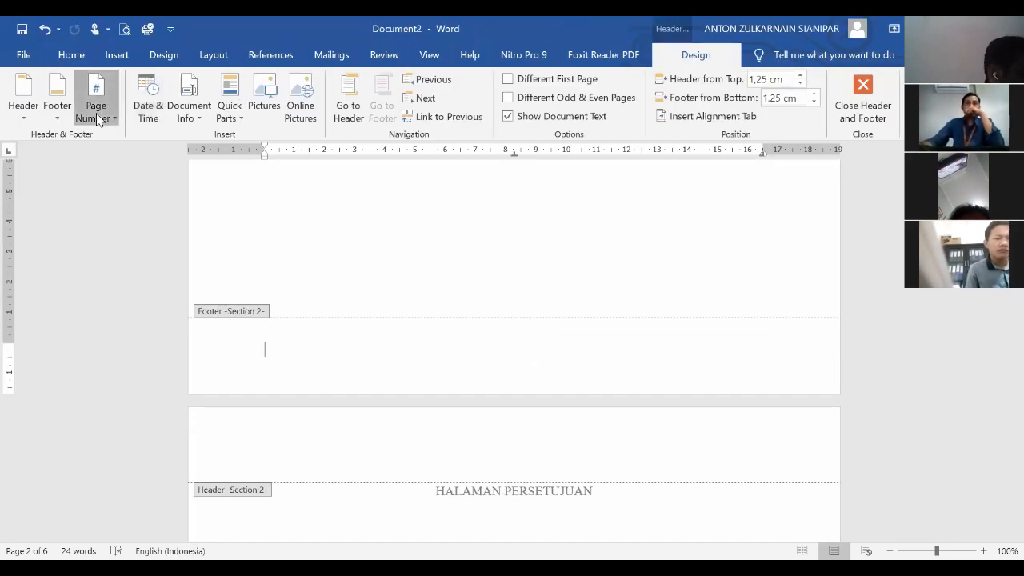
{"action": "double_click", "coordinate": [471, 234]}
{"action": "scroll", "coordinate": [544, 375], "scroll_direction": "down", "scroll_amount": 12}
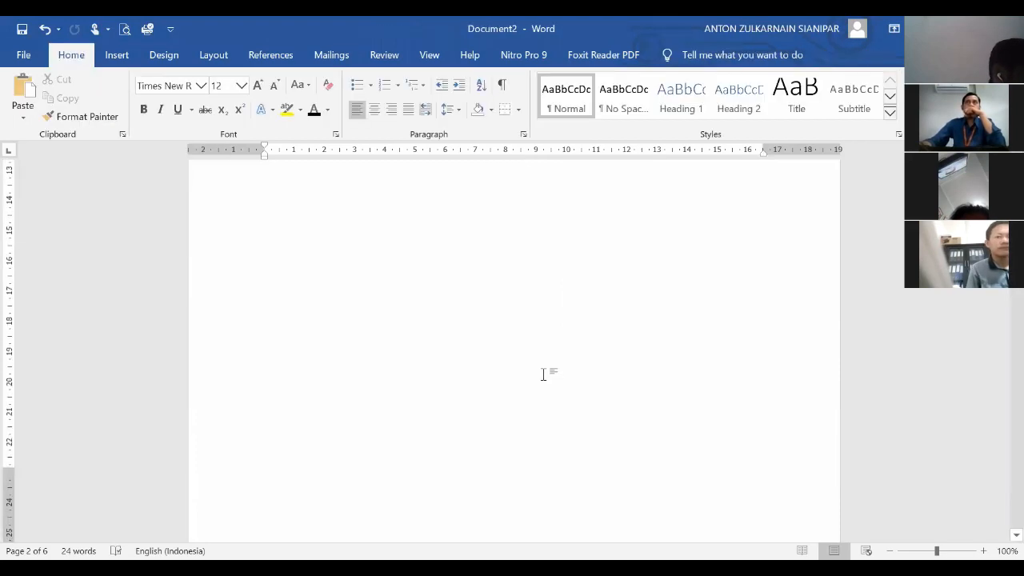
{"action": "double_click", "coordinate": [549, 337]}
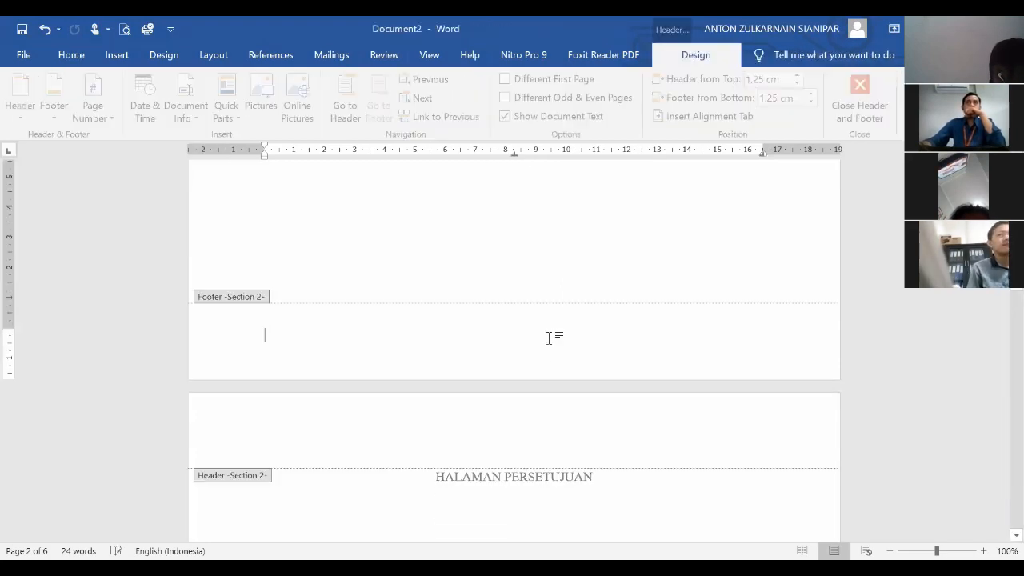
{"action": "double_click", "coordinate": [309, 160]}
{"action": "scroll", "coordinate": [403, 280], "scroll_direction": "down", "scroll_amount": 3}
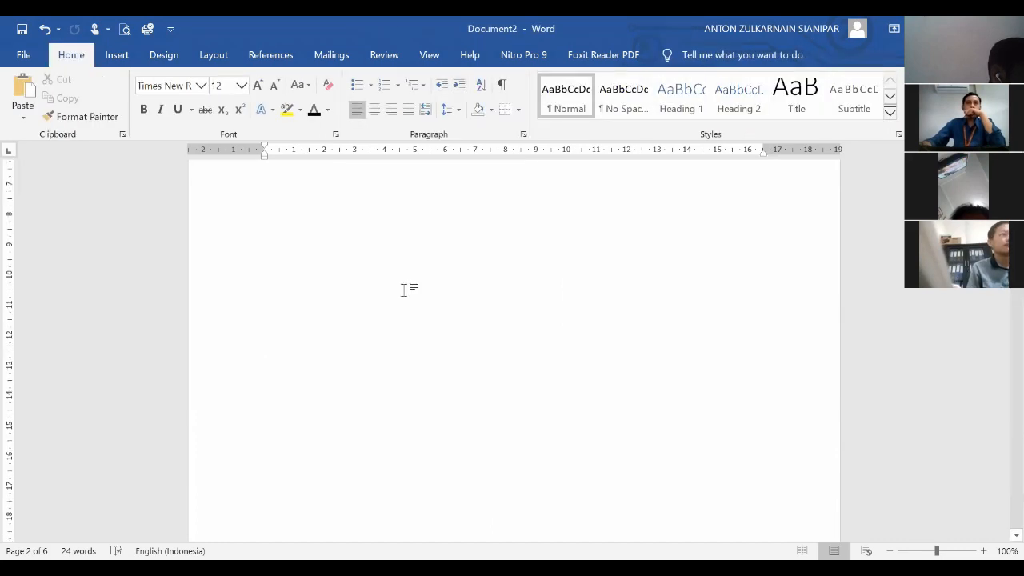
{"action": "scroll", "coordinate": [550, 334], "scroll_direction": "down", "scroll_amount": 6}
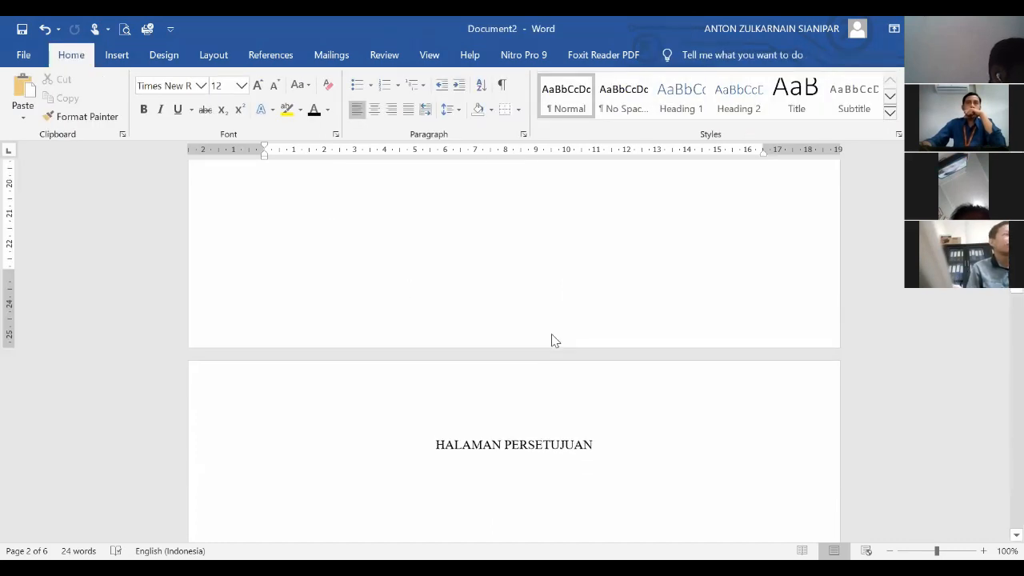
- Insert a centred Plain Number 2 page number at the bottom of the page in the Section 2 footer
{"action": "double_click", "coordinate": [543, 319]}
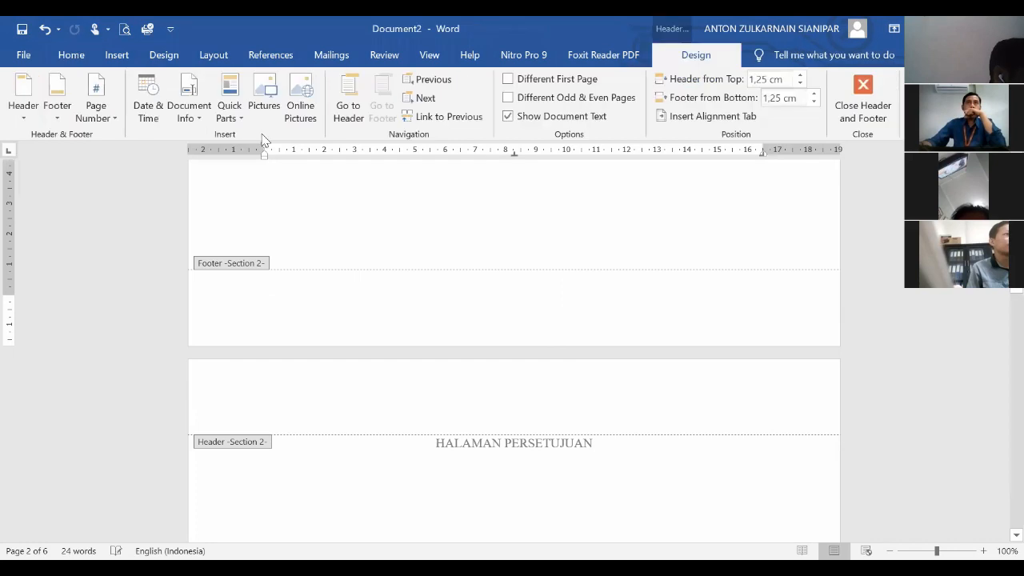
{"action": "left_click", "coordinate": [99, 109]}
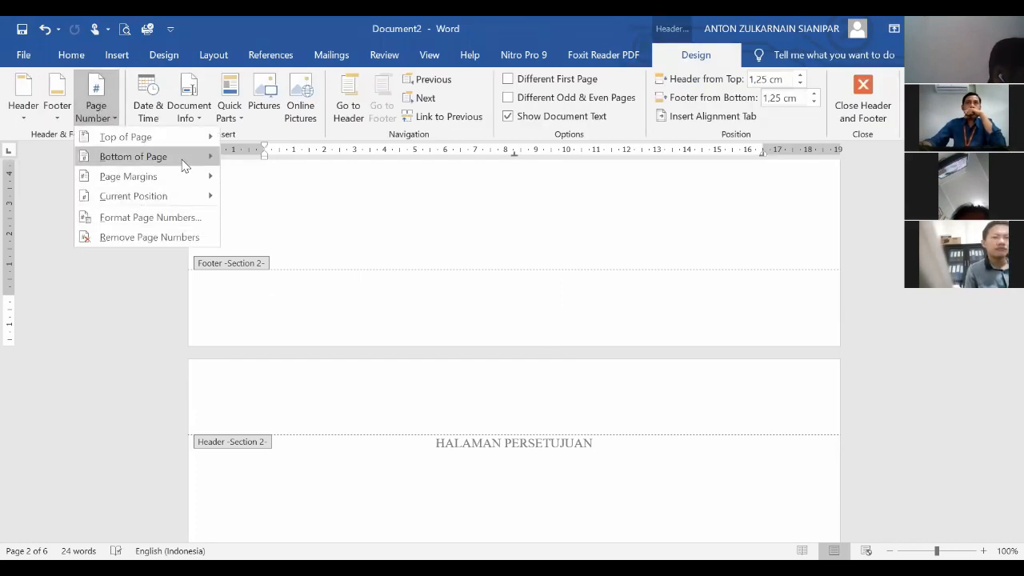
{"action": "mouse_move", "coordinate": [183, 164]}
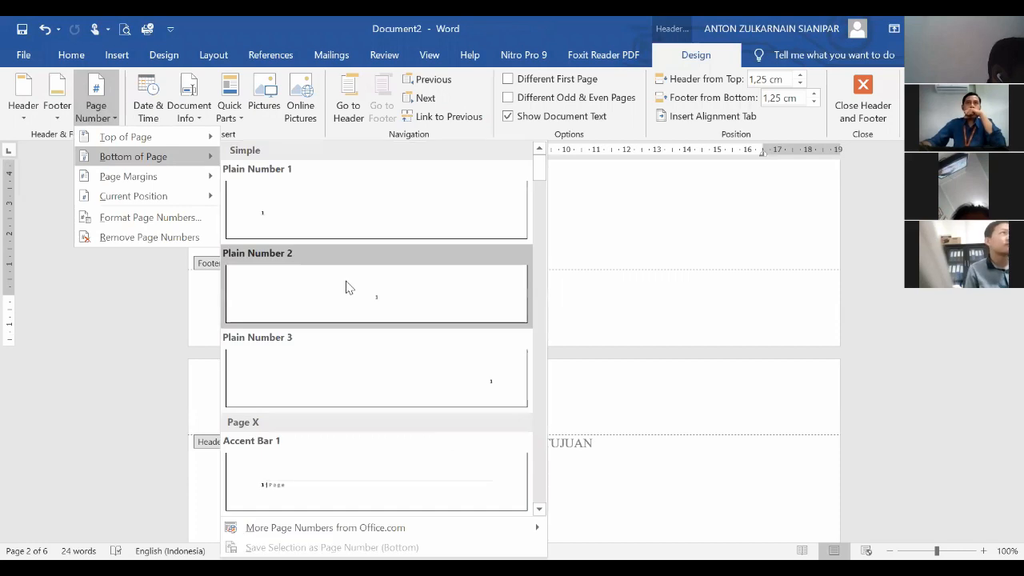
{"action": "left_click", "coordinate": [539, 261]}
{"action": "scroll", "coordinate": [571, 249], "scroll_direction": "up", "scroll_amount": 10}
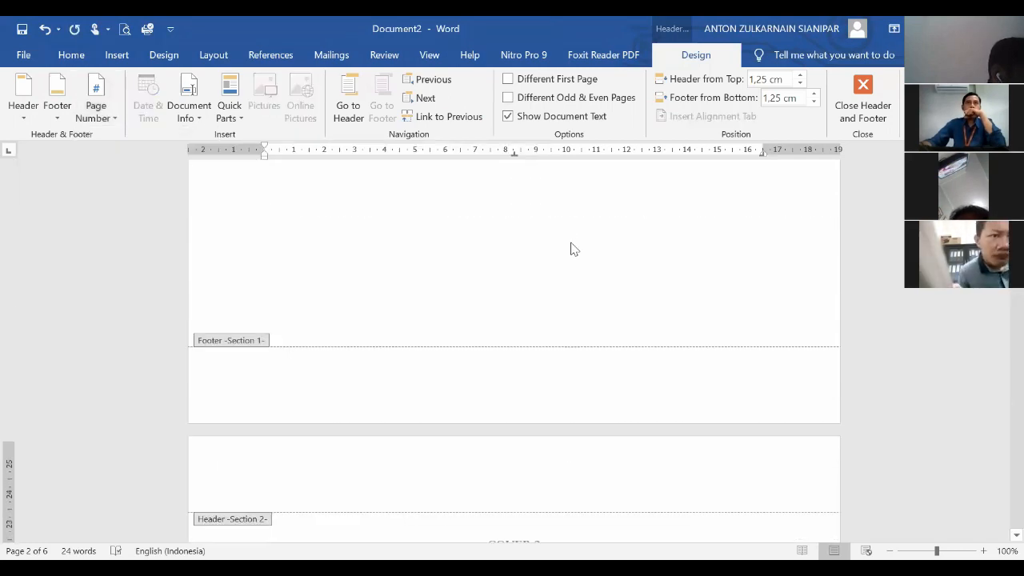
{"action": "scroll", "coordinate": [570, 249], "scroll_direction": "down", "scroll_amount": 5}
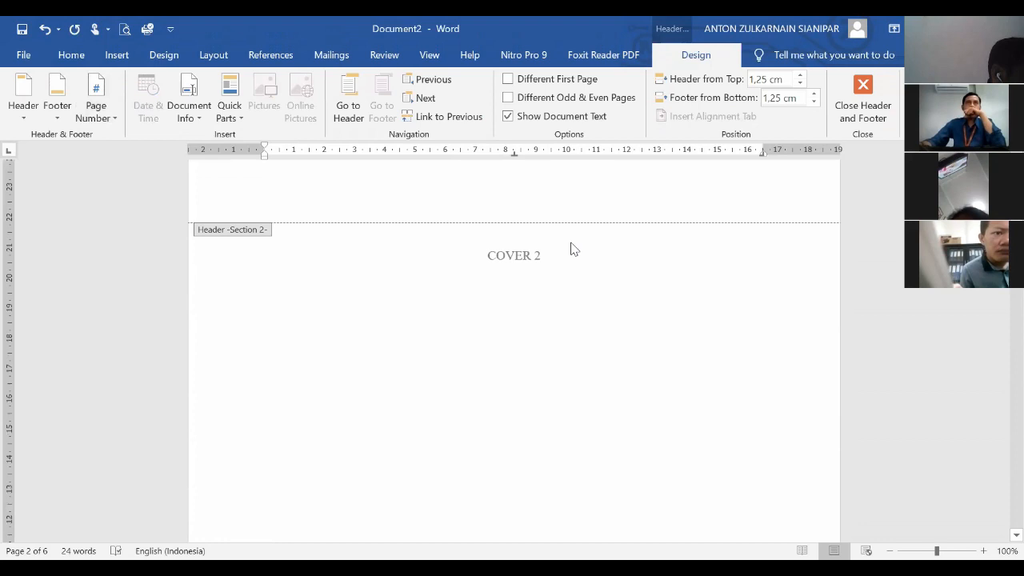
{"action": "scroll", "coordinate": [570, 249], "scroll_direction": "down", "scroll_amount": 4}
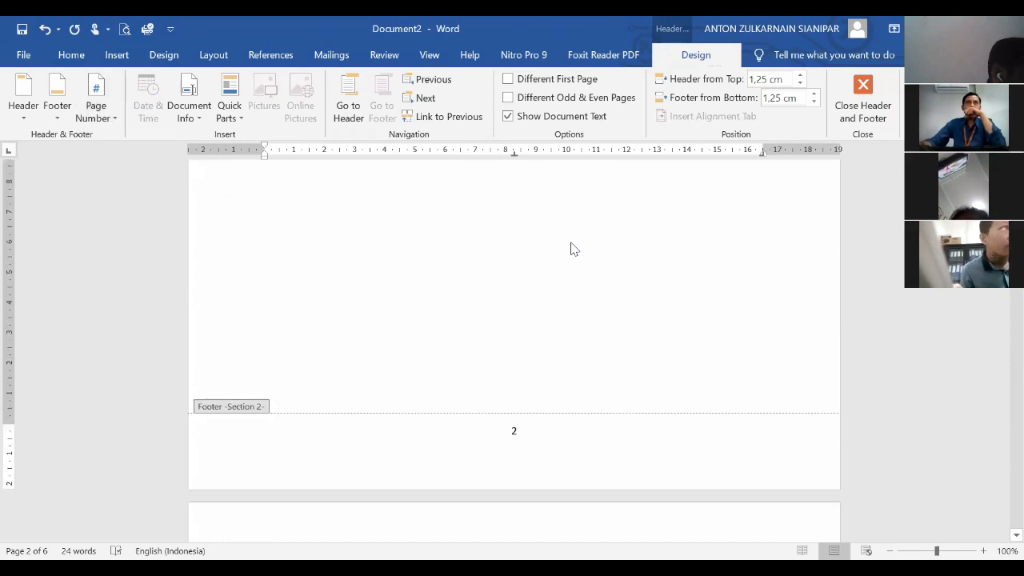
{"action": "left_click", "coordinate": [113, 120]}
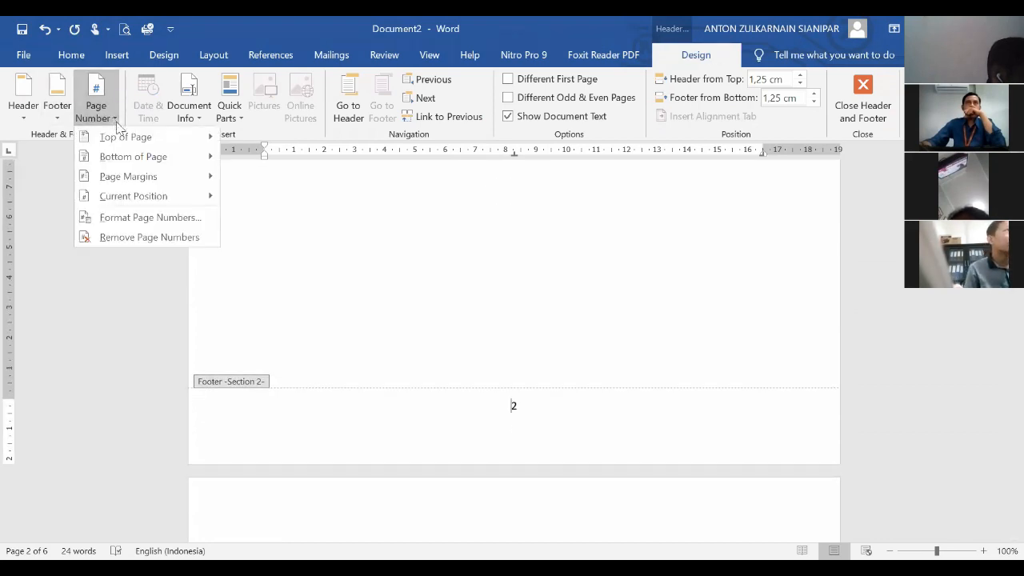
{"action": "left_click", "coordinate": [184, 219]}
{"action": "left_click", "coordinate": [523, 198]}
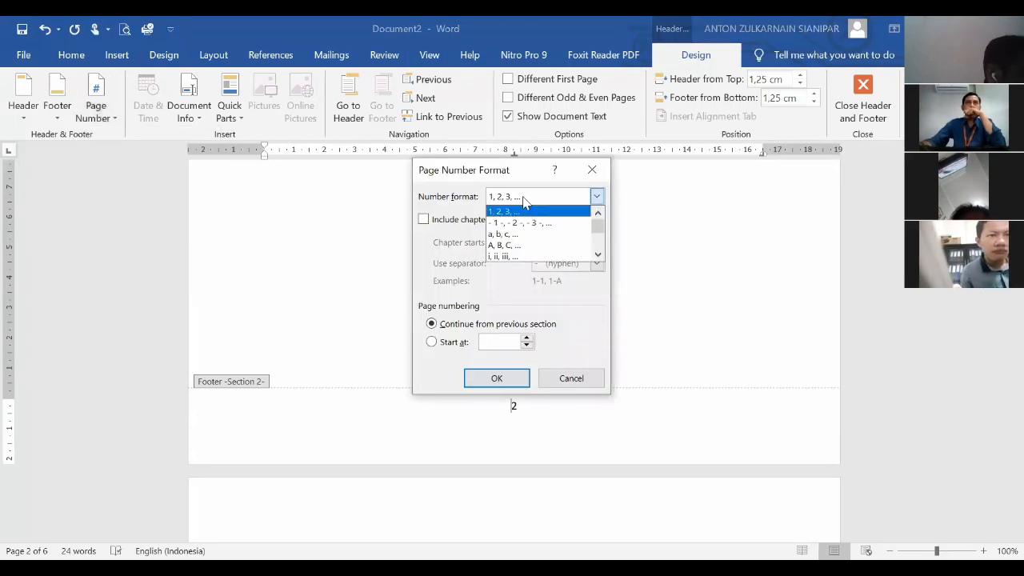
{"action": "left_click", "coordinate": [593, 170]}
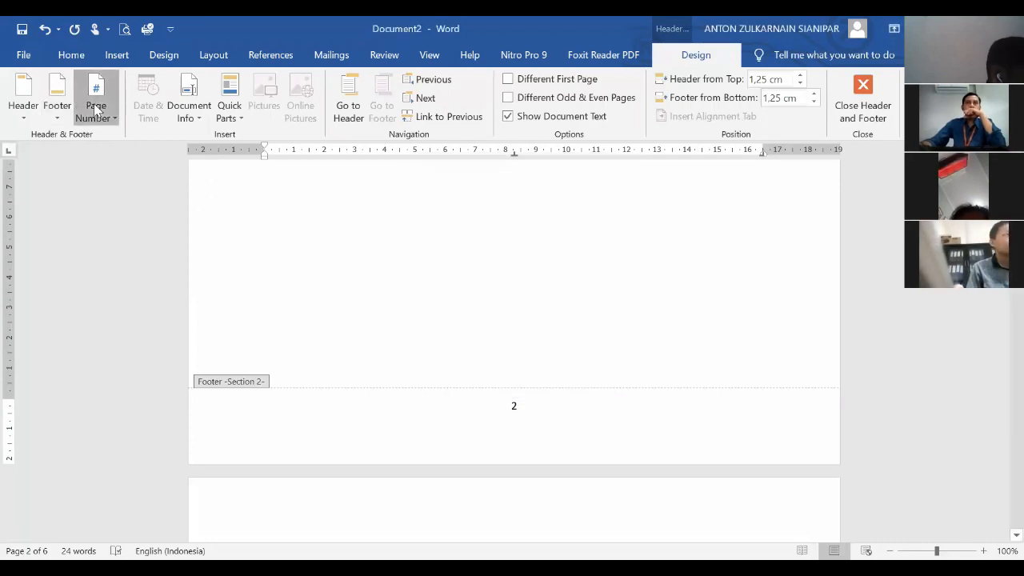
{"action": "left_click", "coordinate": [96, 111]}
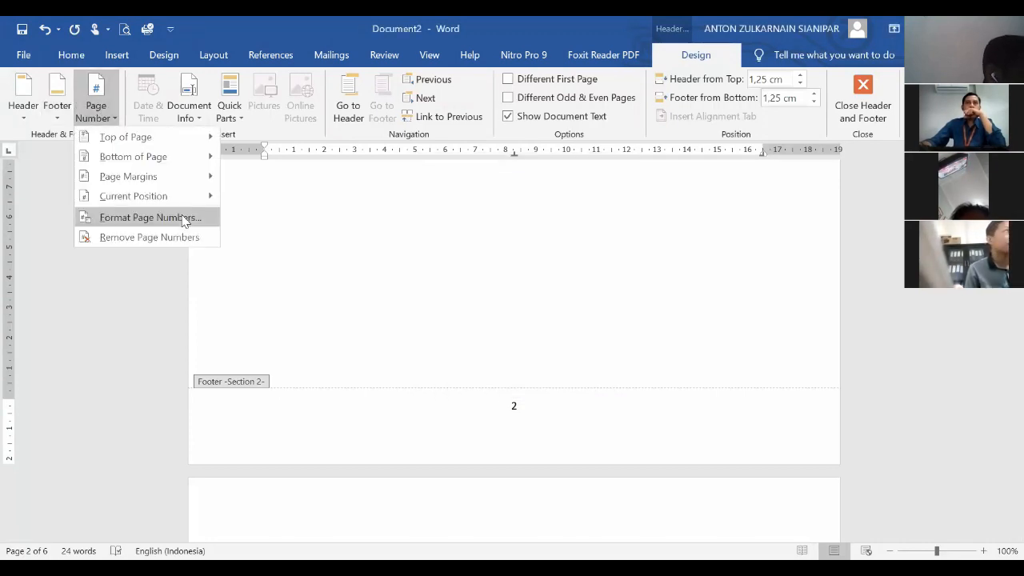
{"action": "left_click", "coordinate": [184, 218]}
{"action": "left_click", "coordinate": [541, 197]}
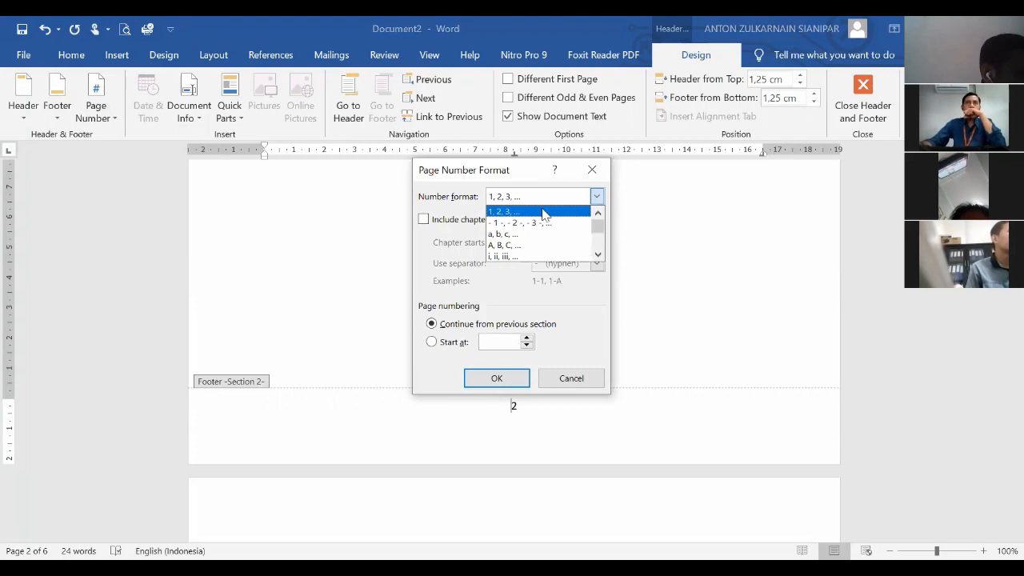
{"action": "left_click", "coordinate": [547, 256]}
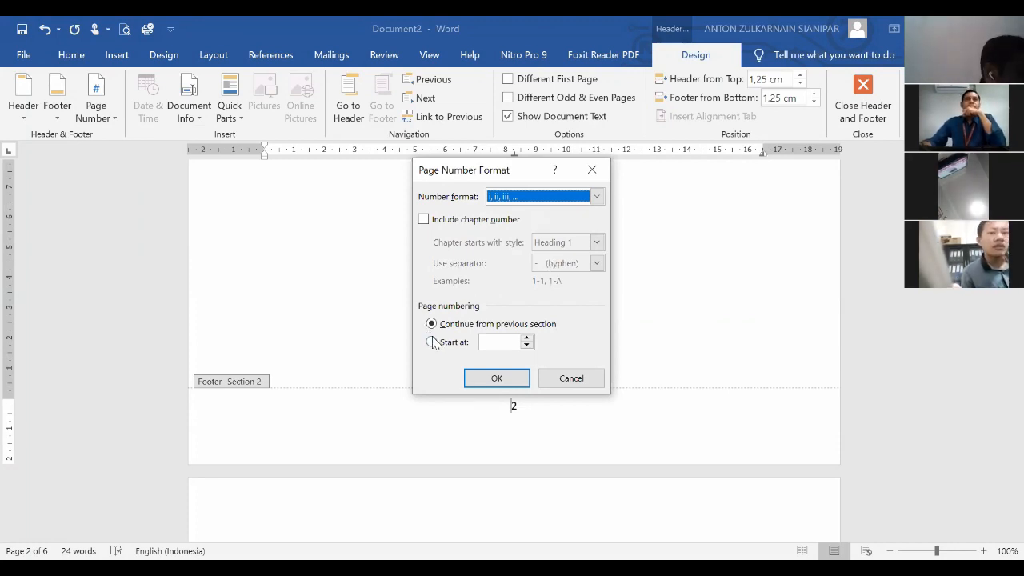
{"action": "left_click", "coordinate": [570, 381]}
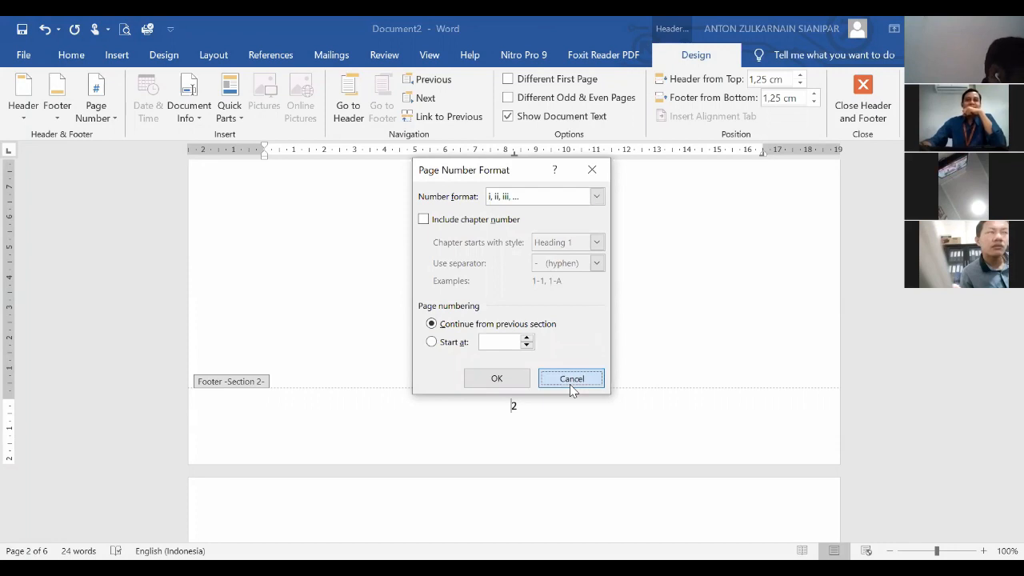
{"action": "double_click", "coordinate": [568, 383]}
- Compare the page numbers listed in DAFTAR ISI with the footer numbers on the pages back to the covers
{"action": "scroll", "coordinate": [570, 384], "scroll_direction": "down", "scroll_amount": 20}
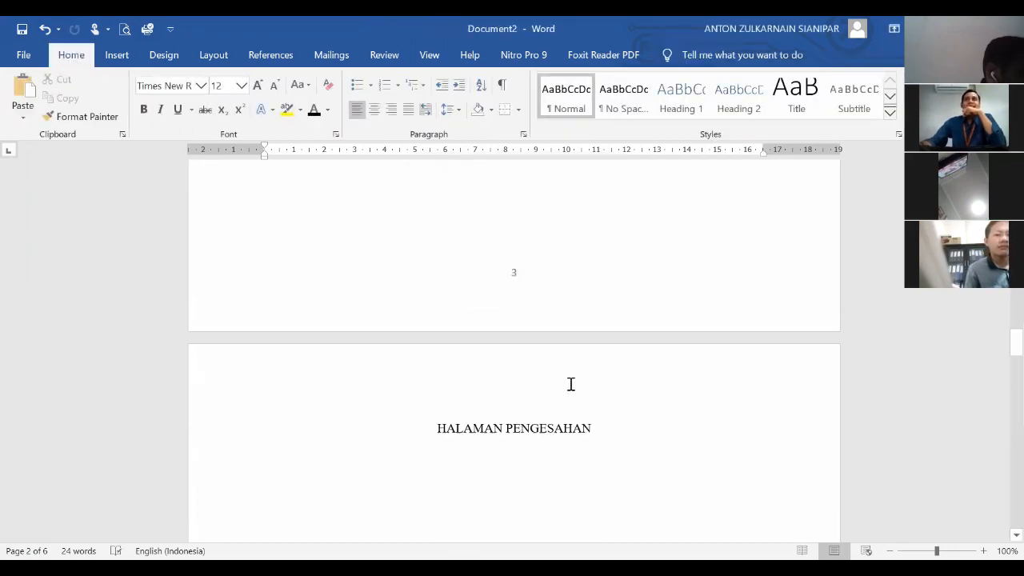
{"action": "scroll", "coordinate": [571, 384], "scroll_direction": "up", "scroll_amount": 6}
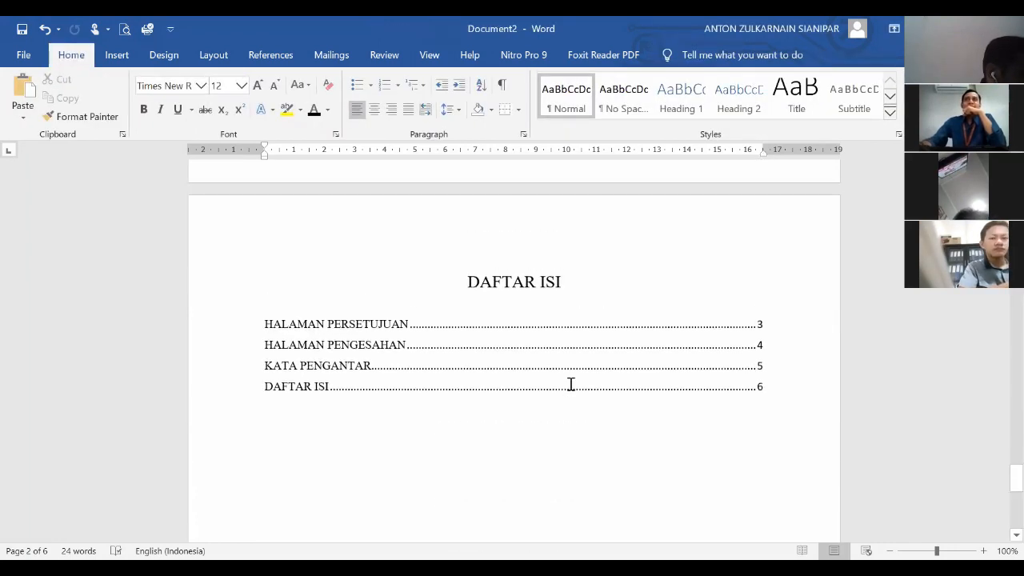
{"action": "left_click", "coordinate": [547, 346]}
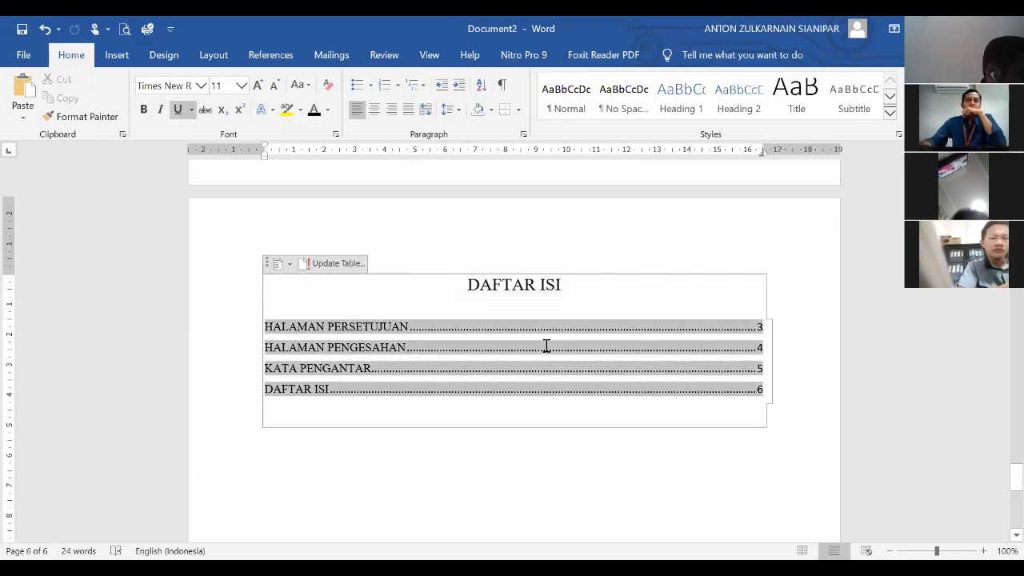
{"action": "left_click", "coordinate": [272, 56]}
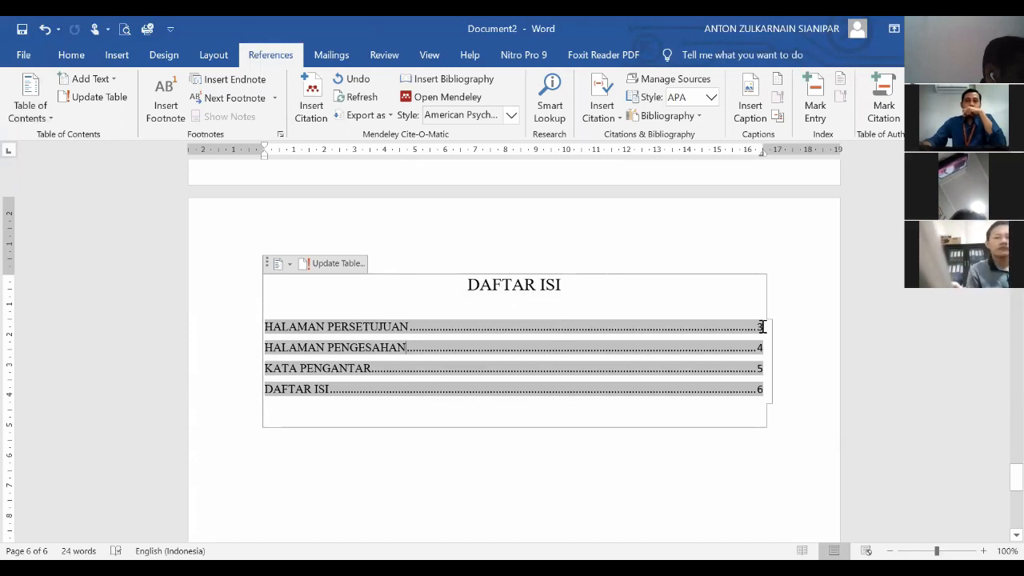
{"action": "scroll", "coordinate": [762, 326], "scroll_direction": "up", "scroll_amount": 10}
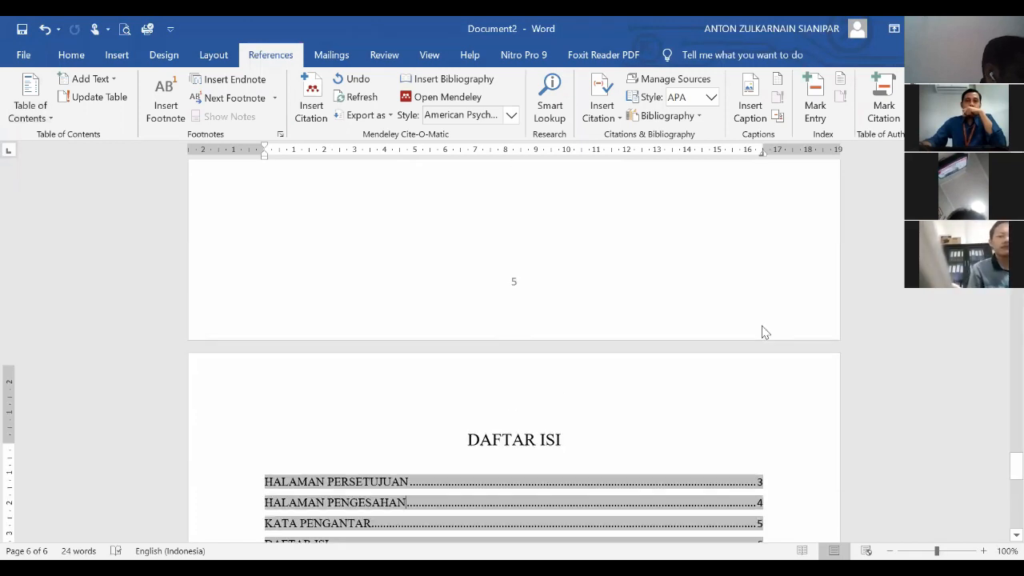
{"action": "scroll", "coordinate": [761, 326], "scroll_direction": "up", "scroll_amount": 15}
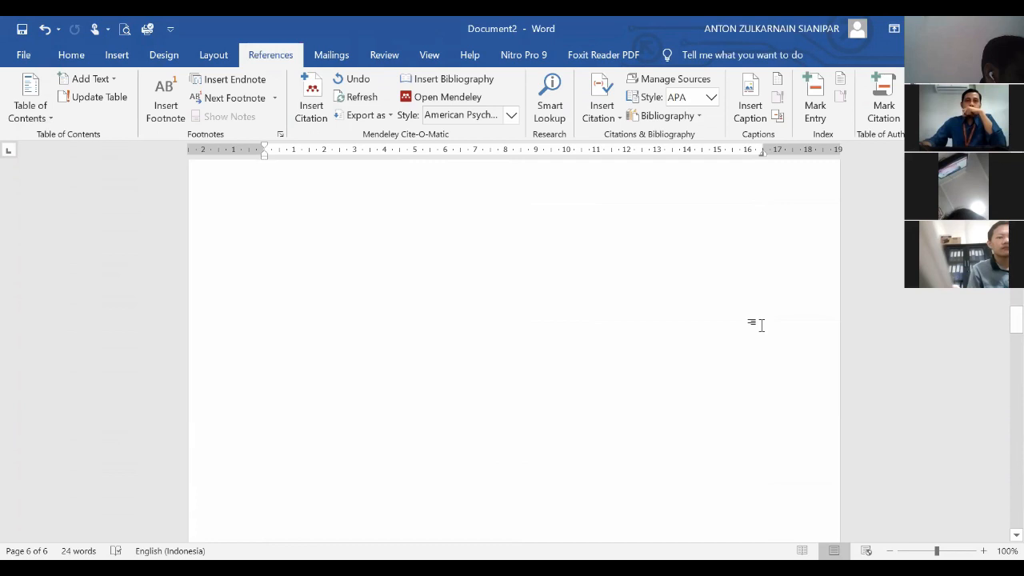
{"action": "scroll", "coordinate": [761, 325], "scroll_direction": "up", "scroll_amount": 15}
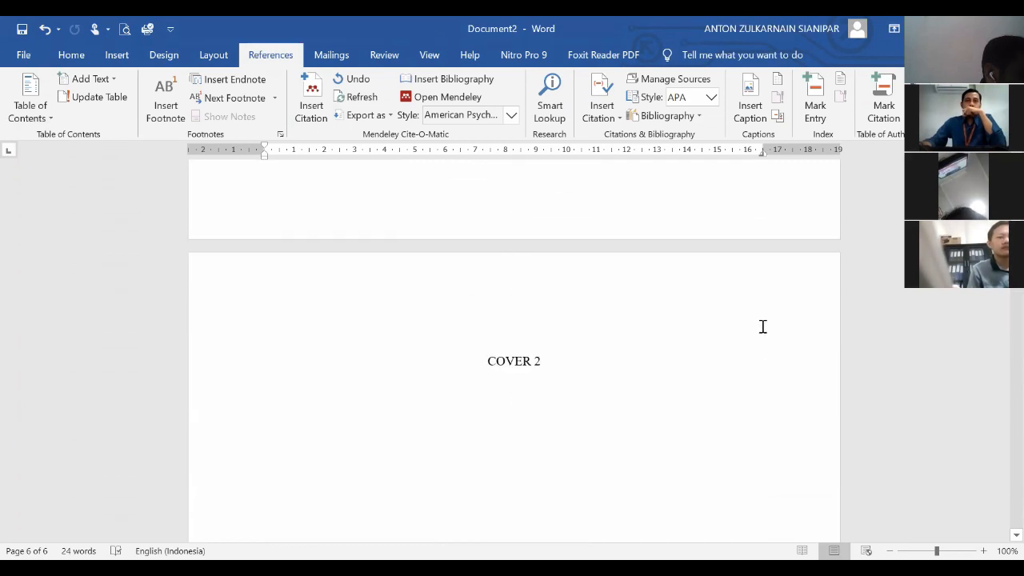
{"action": "scroll", "coordinate": [762, 326], "scroll_direction": "down", "scroll_amount": 2}
{"action": "scroll", "coordinate": [761, 326], "scroll_direction": "up", "scroll_amount": 12}
{"action": "scroll", "coordinate": [761, 325], "scroll_direction": "down", "scroll_amount": 12}
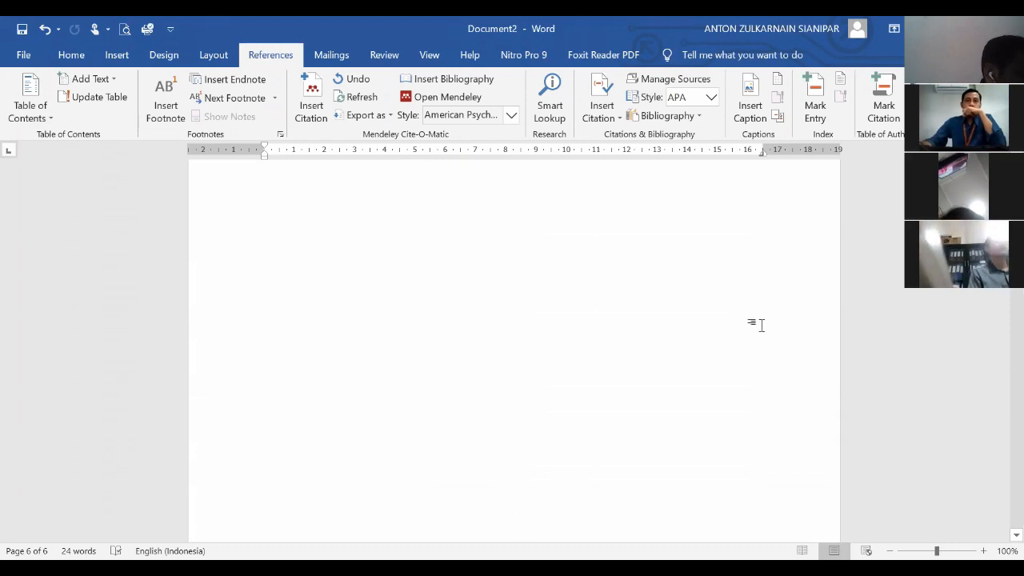
- Format the Section 2 footer page numbers as i, ii, iii and start the numbering at i
{"action": "double_click", "coordinate": [504, 283]}
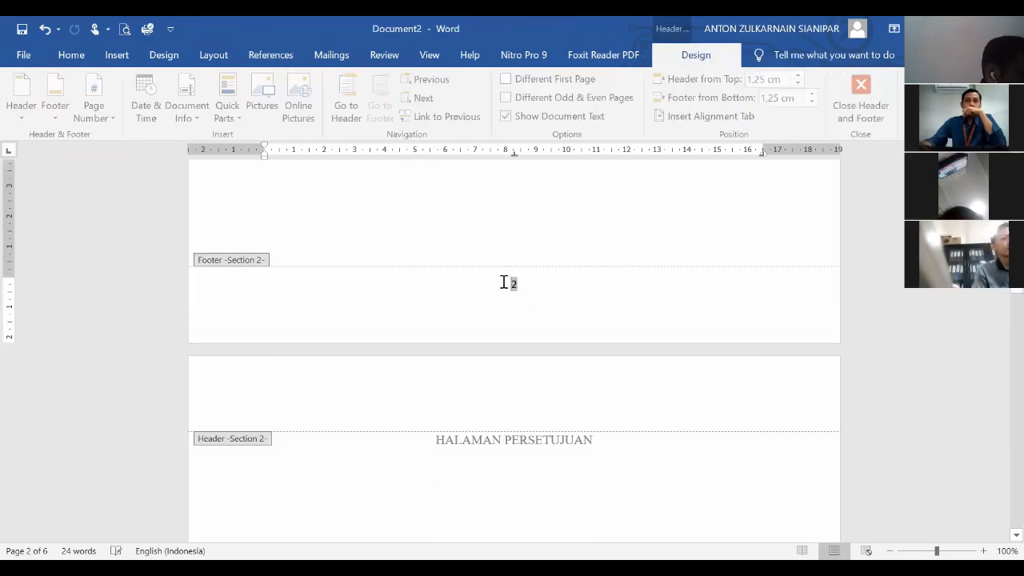
{"action": "left_click", "coordinate": [114, 126]}
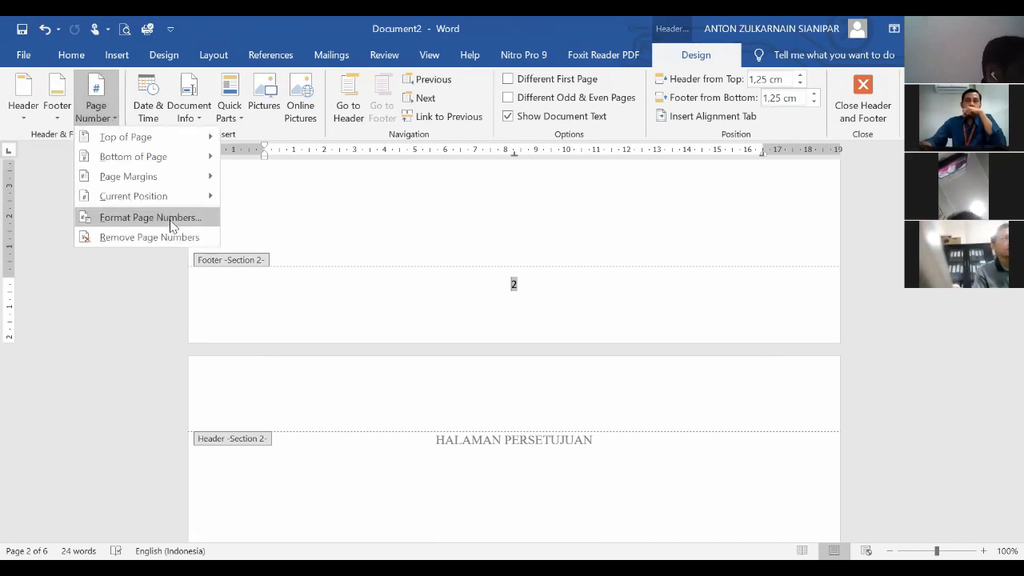
{"action": "left_click", "coordinate": [171, 221]}
{"action": "left_click", "coordinate": [518, 200]}
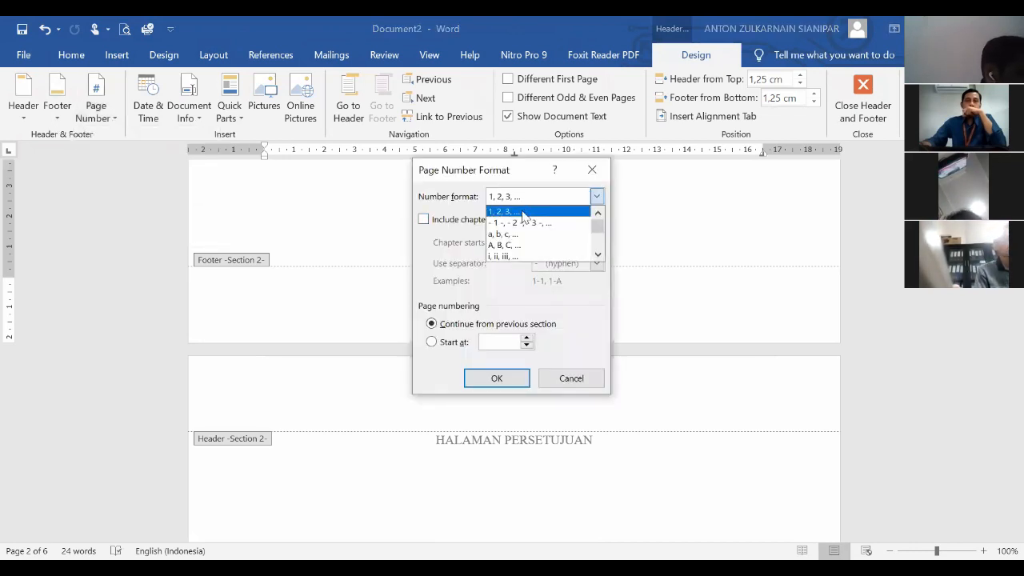
{"action": "left_click", "coordinate": [527, 256]}
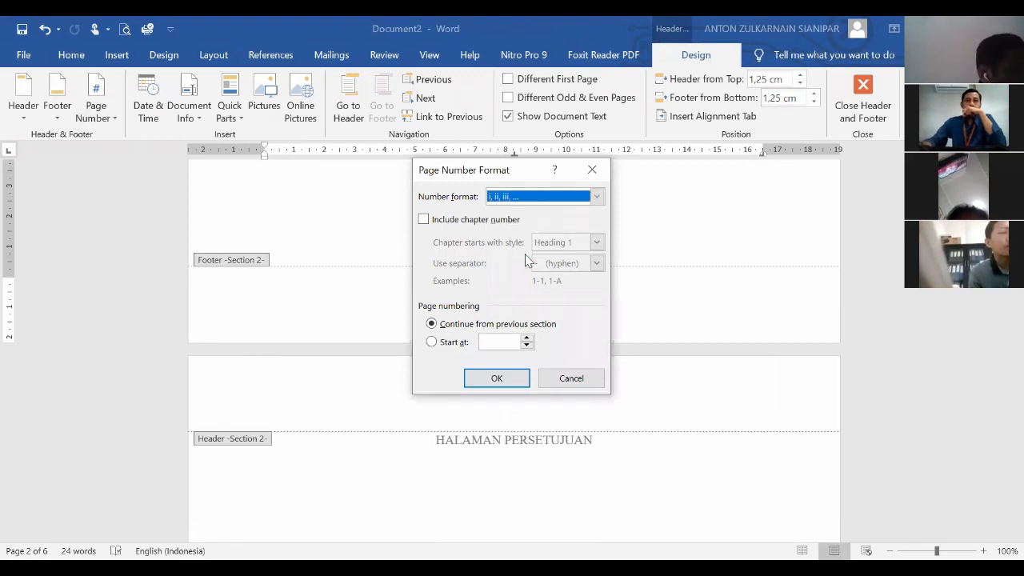
{"action": "left_click", "coordinate": [438, 344]}
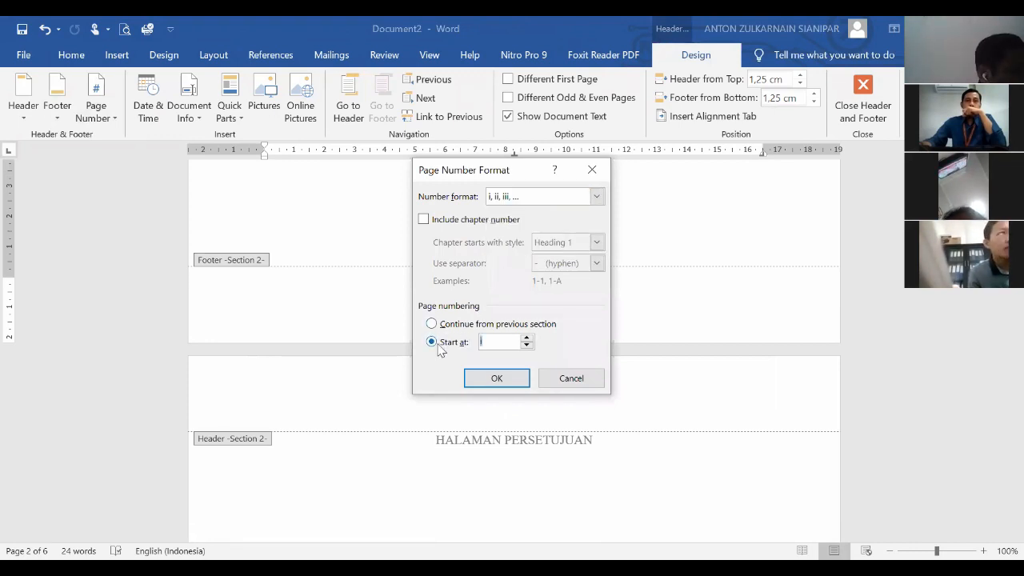
{"action": "left_click", "coordinate": [497, 376]}
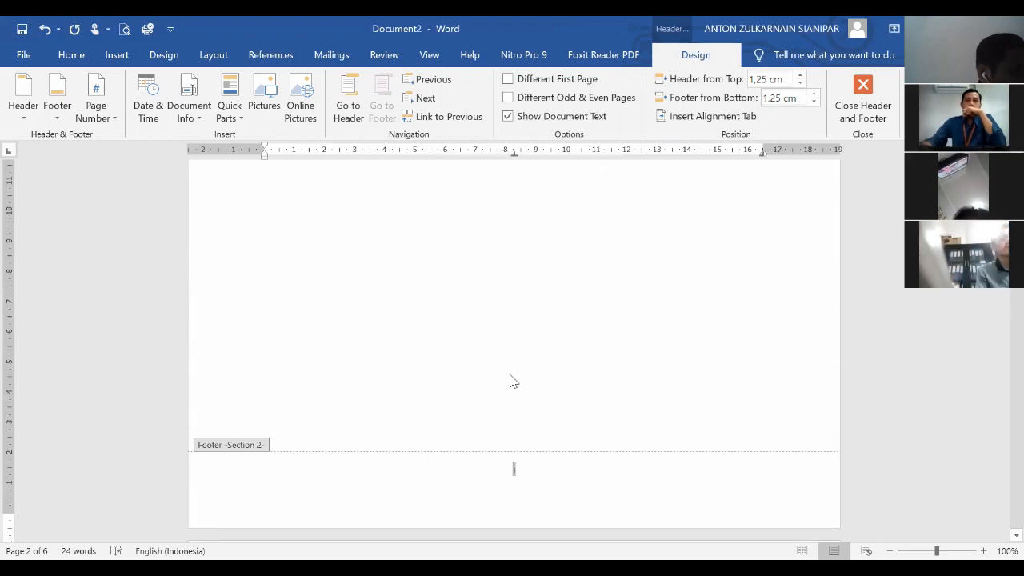
- Check the page footers from the logo cover page through COVER 2 to the start of HALAMAN PERSETUJUAN
{"action": "scroll", "coordinate": [512, 381], "scroll_direction": "up", "scroll_amount": 20}
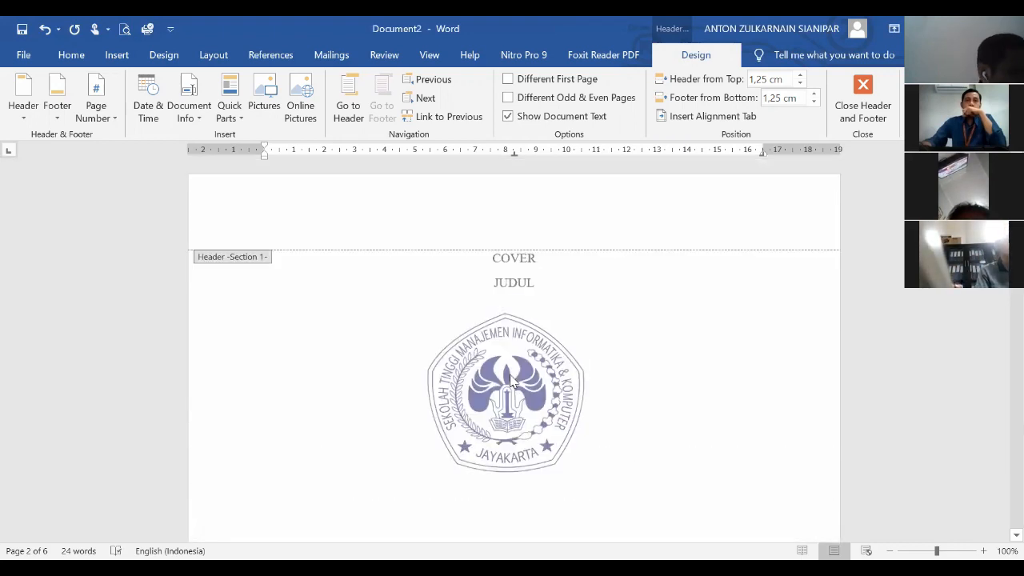
{"action": "scroll", "coordinate": [512, 382], "scroll_direction": "down", "scroll_amount": 2}
{"action": "scroll", "coordinate": [512, 381], "scroll_direction": "up", "scroll_amount": 1}
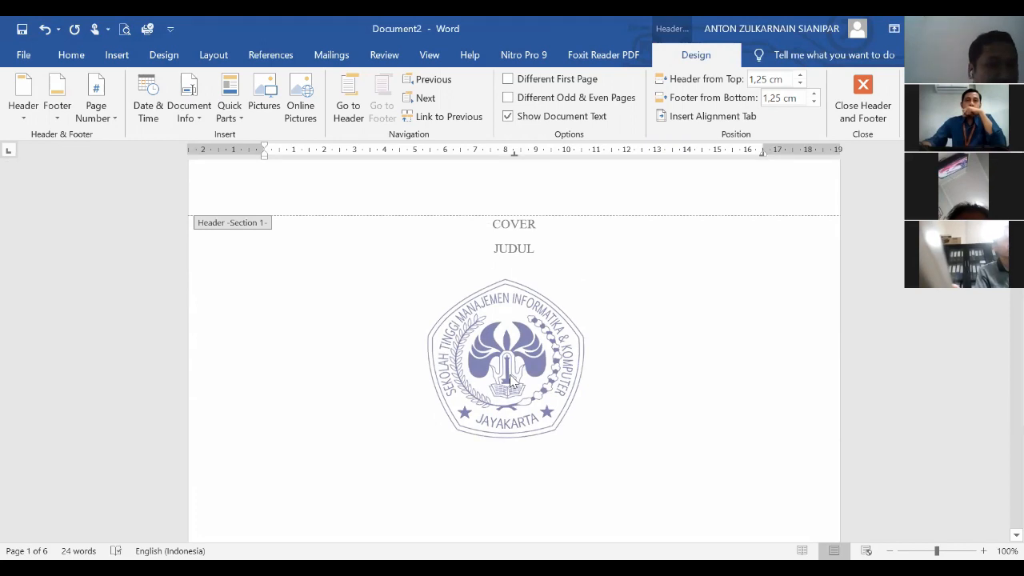
{"action": "scroll", "coordinate": [512, 382], "scroll_direction": "down", "scroll_amount": 1}
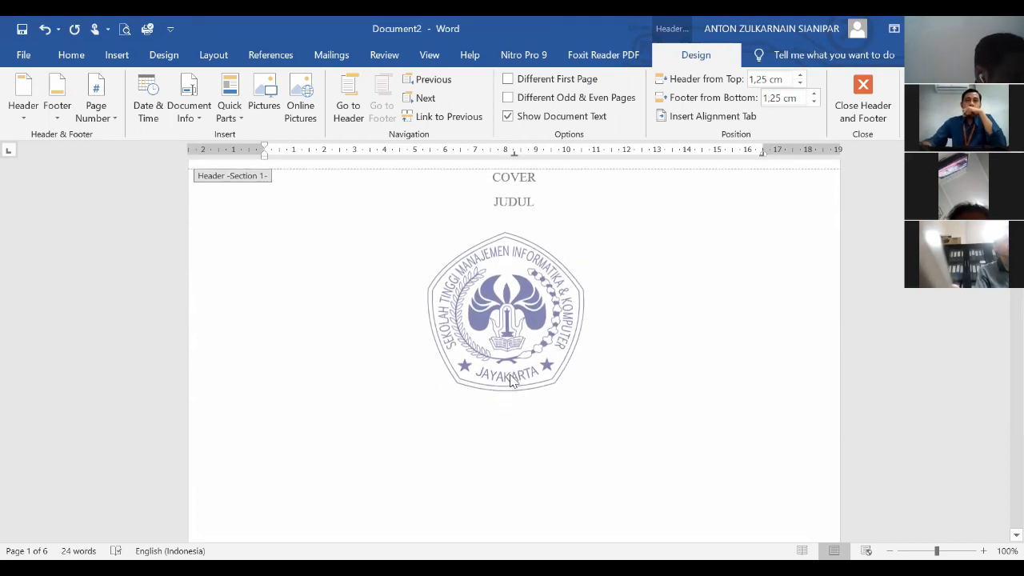
{"action": "scroll", "coordinate": [511, 381], "scroll_direction": "up", "scroll_amount": 2}
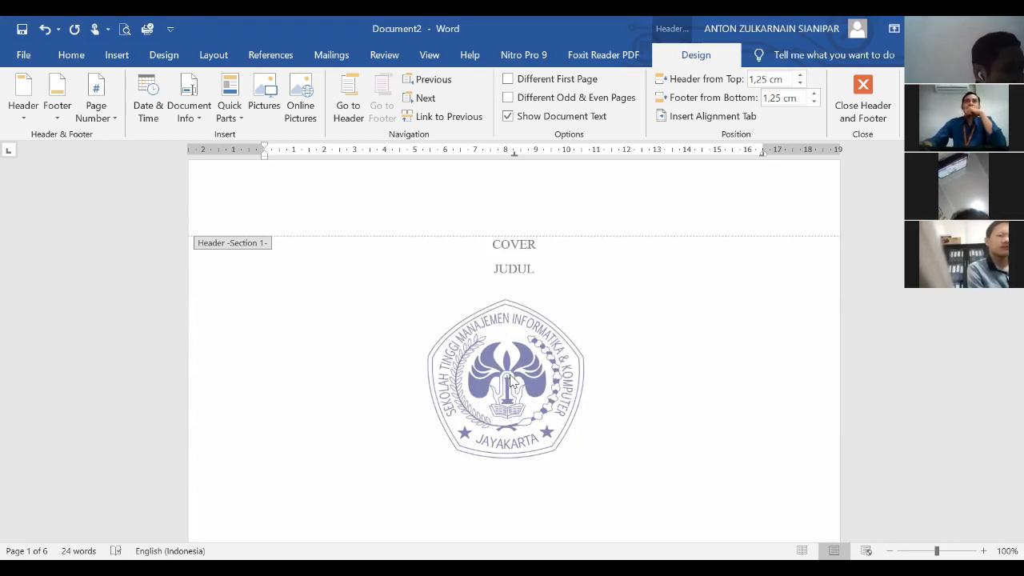
{"action": "scroll", "coordinate": [510, 378], "scroll_direction": "down", "scroll_amount": 15}
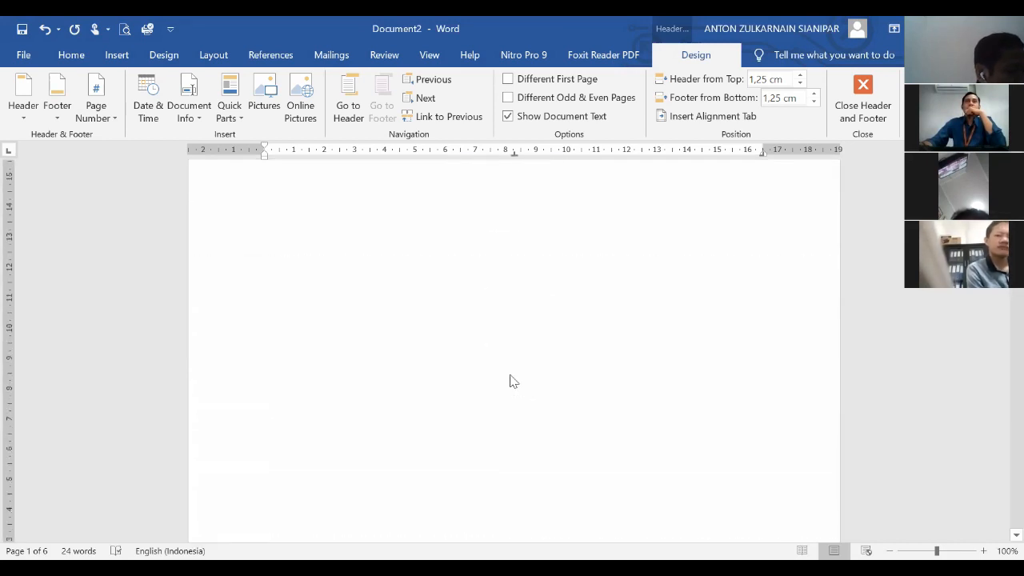
{"action": "scroll", "coordinate": [511, 375], "scroll_direction": "down", "scroll_amount": 5}
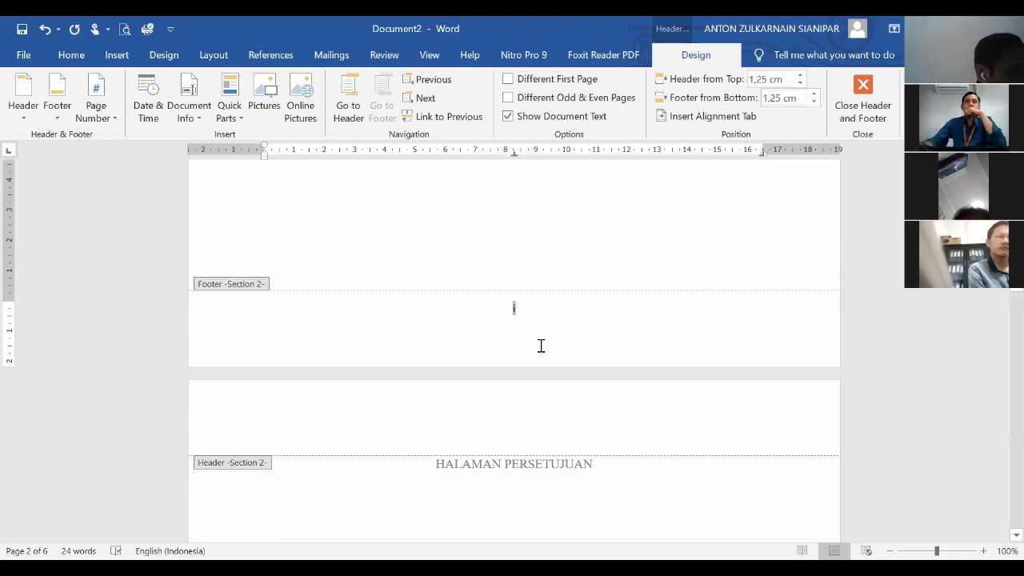
{"action": "scroll", "coordinate": [541, 346], "scroll_direction": "up", "scroll_amount": 6}
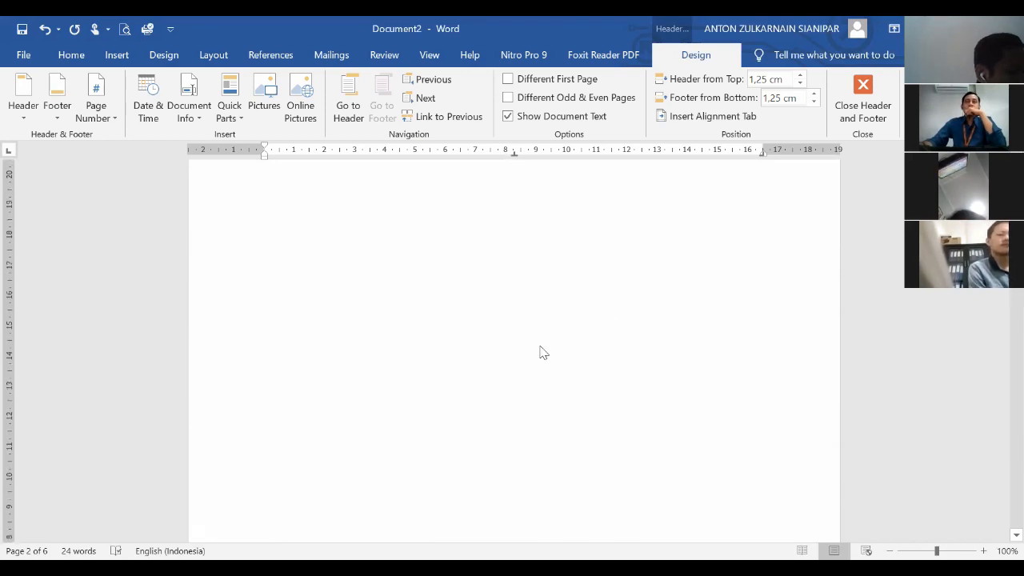
{"action": "scroll", "coordinate": [543, 352], "scroll_direction": "up", "scroll_amount": 4}
- Enable Different First Page for Section 2 to leave the page number off the COVER 2 footer
{"action": "scroll", "coordinate": [543, 353], "scroll_direction": "down", "scroll_amount": 5}
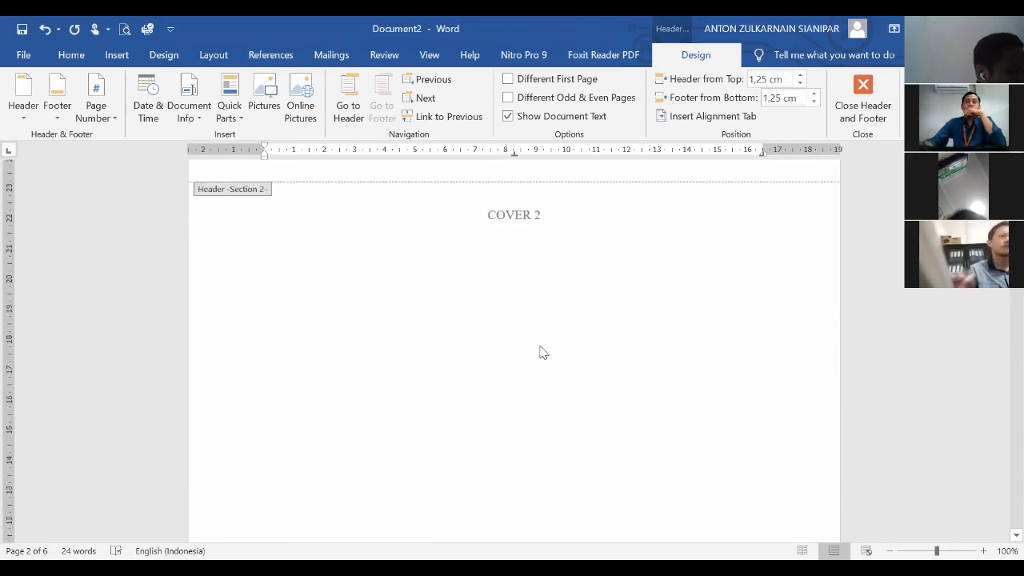
{"action": "scroll", "coordinate": [541, 352], "scroll_direction": "down", "scroll_amount": 5}
{"action": "left_click", "coordinate": [578, 80]}
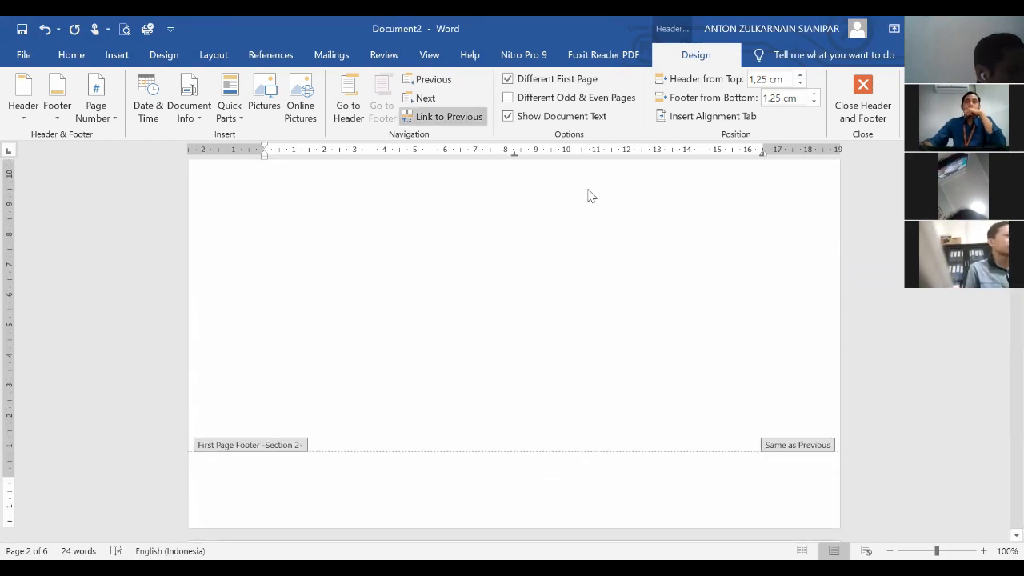
- Check the Section 2 footer numbers from HALAMAN PERSETUJUAN through to DAFTAR ISI, and close header and footer editing
{"action": "scroll", "coordinate": [590, 196], "scroll_direction": "down", "scroll_amount": 6}
{"action": "scroll", "coordinate": [590, 196], "scroll_direction": "down", "scroll_amount": 2}
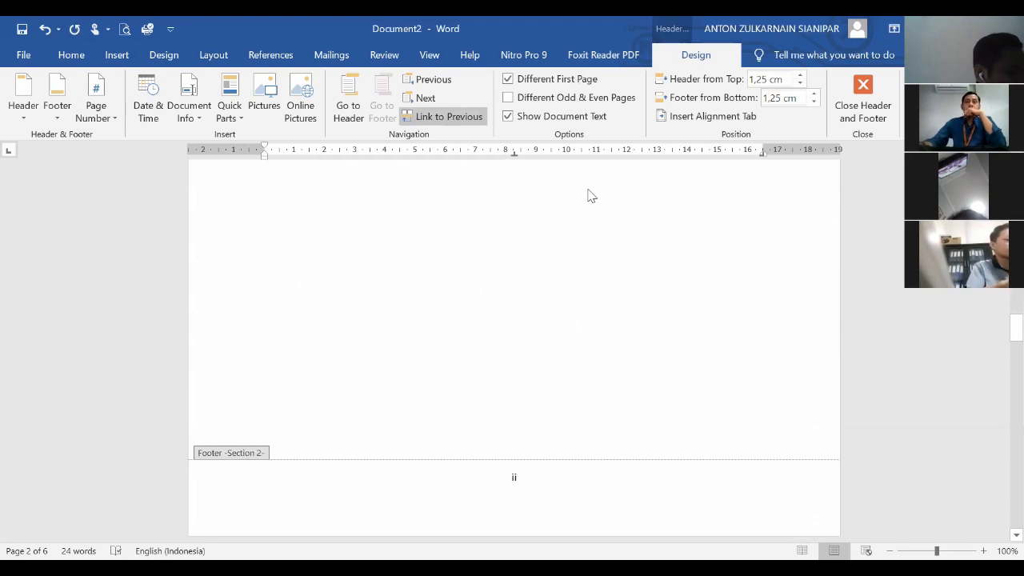
{"action": "scroll", "coordinate": [590, 196], "scroll_direction": "down", "scroll_amount": 10}
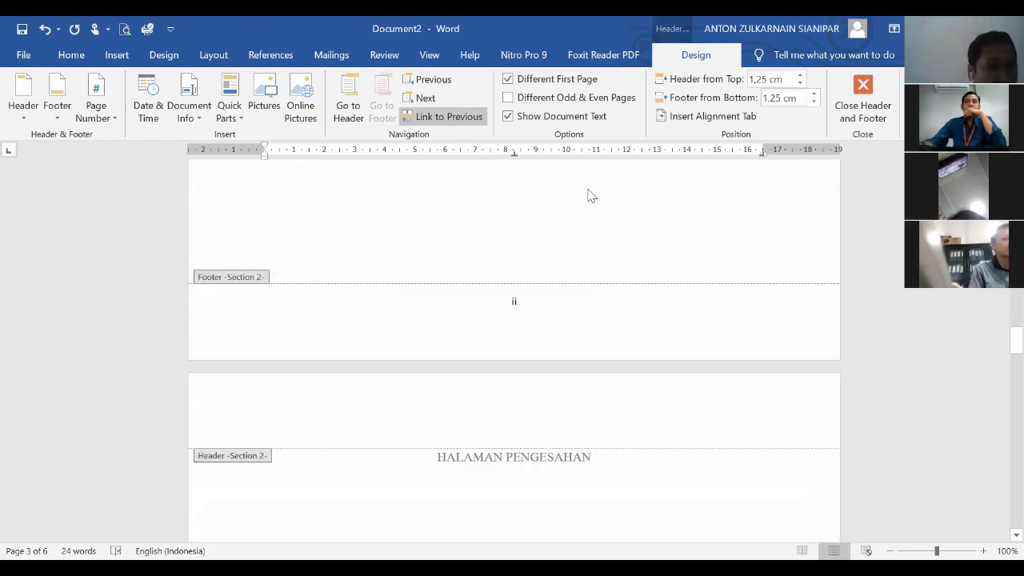
{"action": "scroll", "coordinate": [590, 196], "scroll_direction": "down", "scroll_amount": 10}
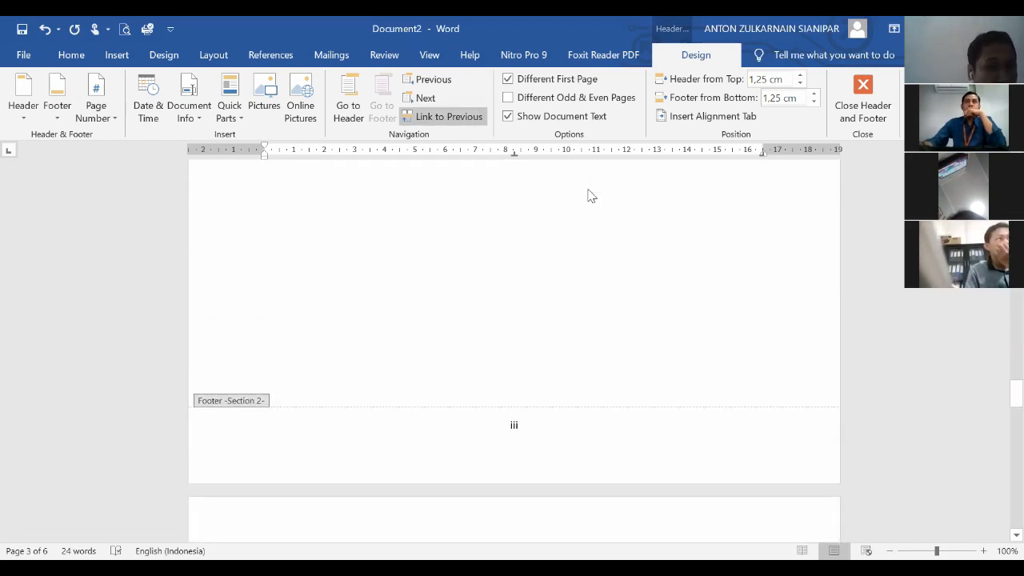
{"action": "scroll", "coordinate": [591, 196], "scroll_direction": "down", "scroll_amount": 5}
{"action": "scroll", "coordinate": [591, 196], "scroll_direction": "down", "scroll_amount": 3}
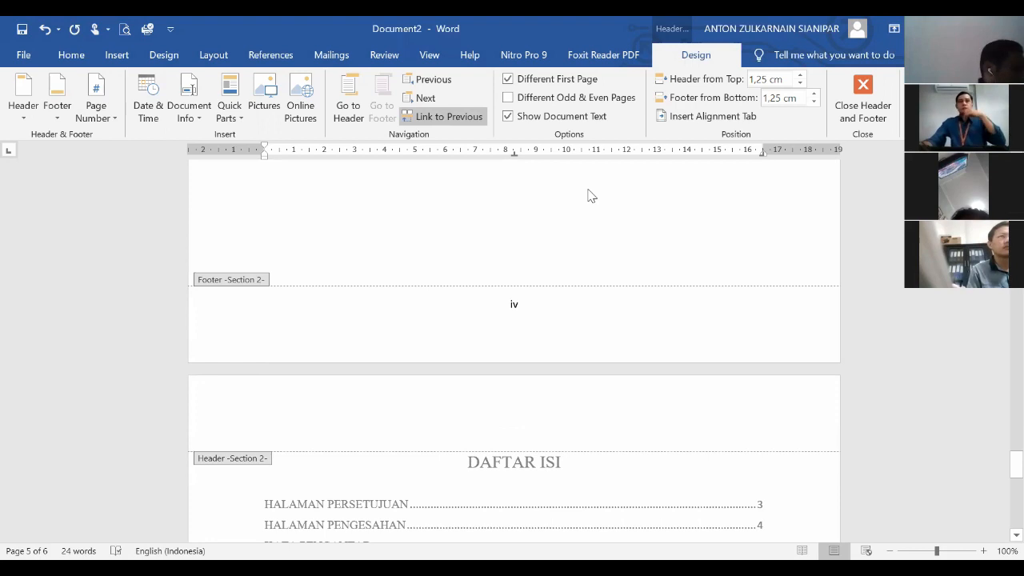
{"action": "scroll", "coordinate": [588, 191], "scroll_direction": "down", "scroll_amount": 6}
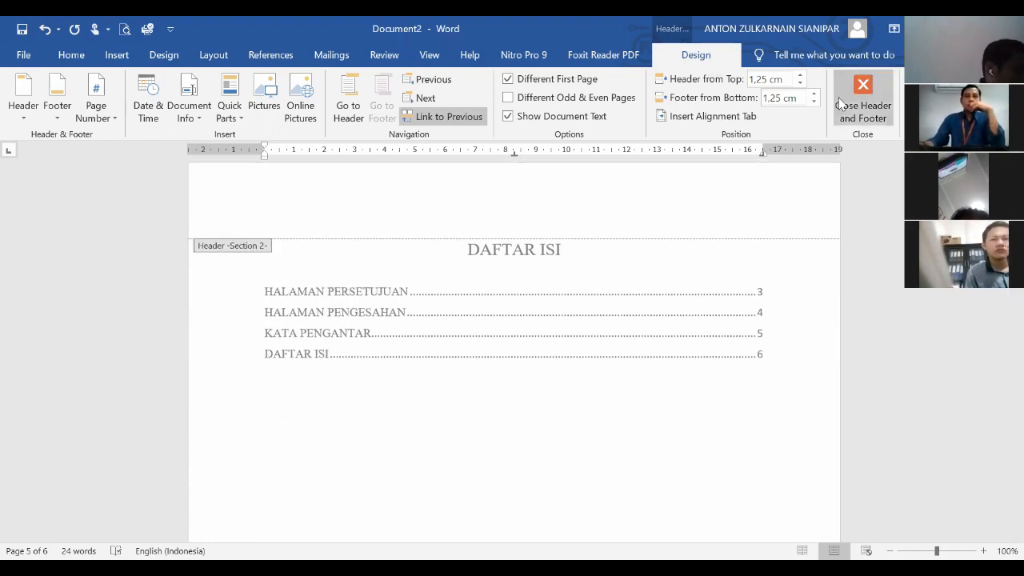
{"action": "left_click", "coordinate": [862, 104]}
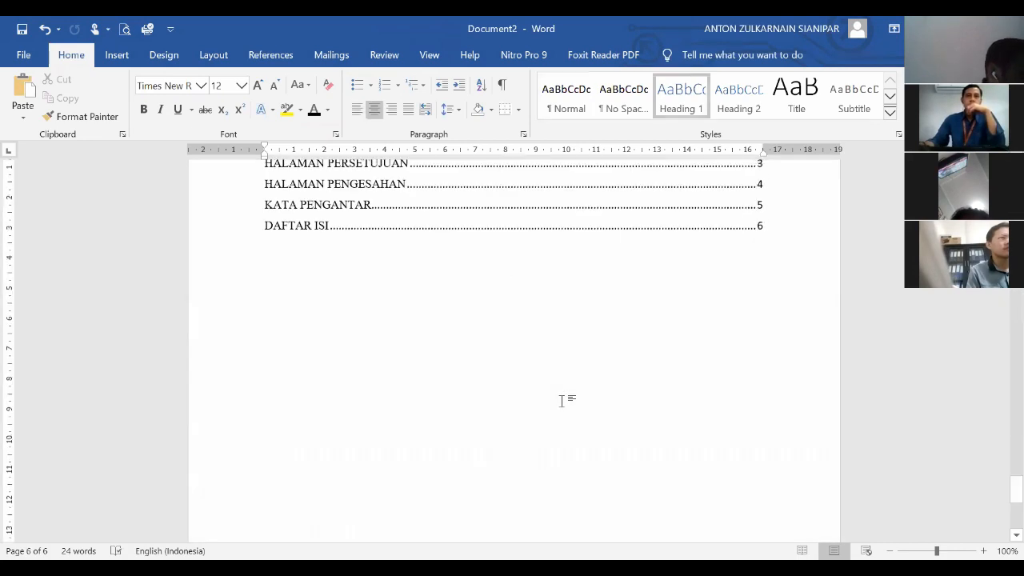
- Update the entire DAFTAR ISI table of contents to pick up the Roman page numbers
{"action": "scroll", "coordinate": [561, 400], "scroll_direction": "up", "scroll_amount": 4}
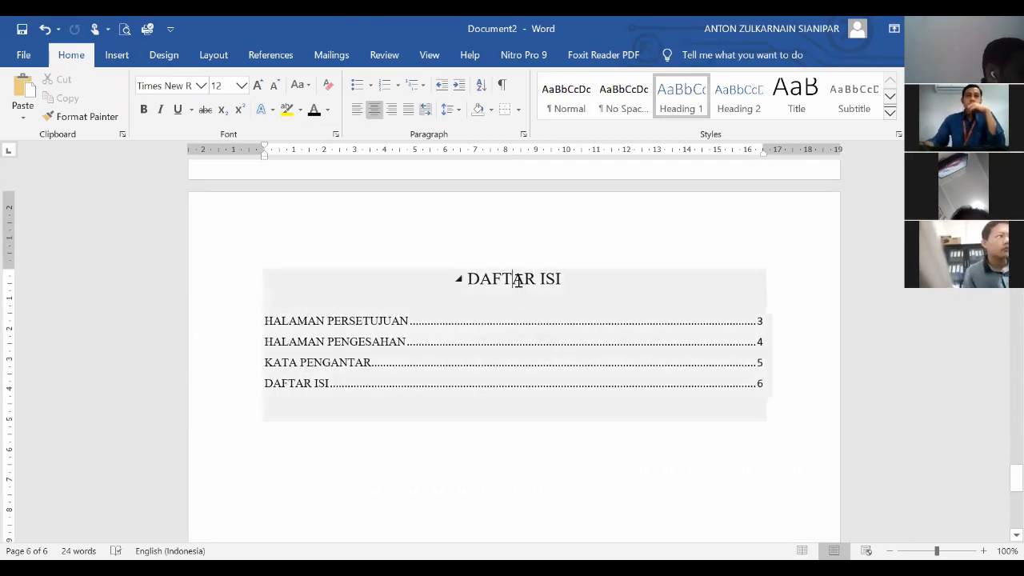
{"action": "left_click", "coordinate": [515, 280]}
{"action": "left_click", "coordinate": [347, 259]}
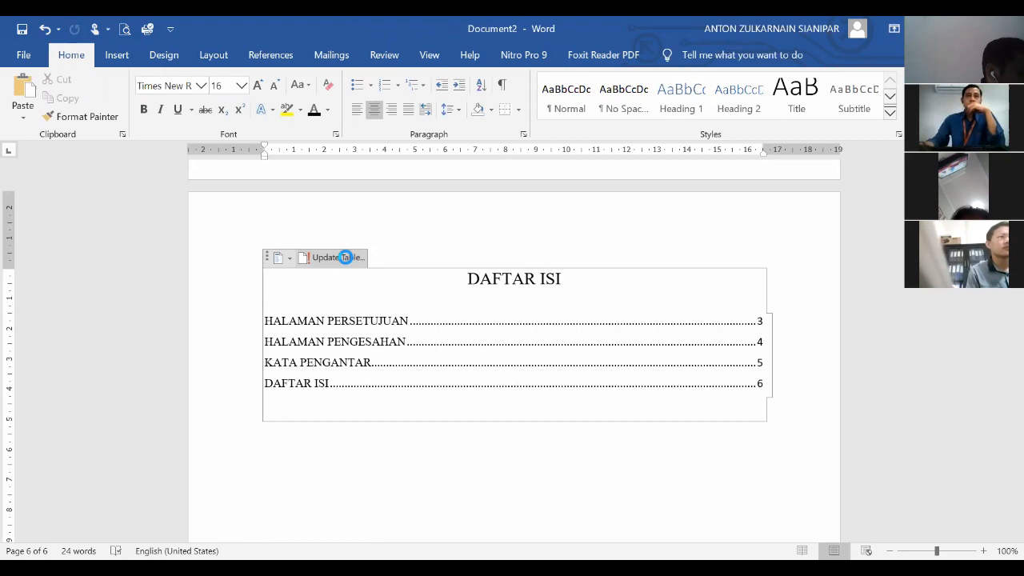
{"action": "left_click", "coordinate": [471, 295]}
{"action": "left_click", "coordinate": [507, 320]}
{"action": "left_click", "coordinate": [650, 474]}
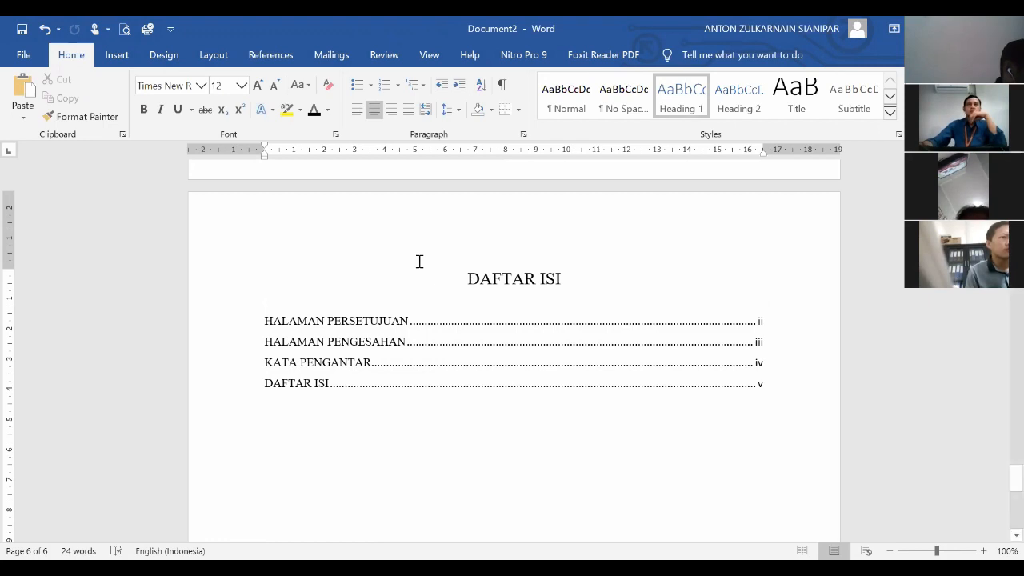
- View the built-in table of contents styles, and run the entire-table update on DAFTAR ISI once more
{"action": "left_click", "coordinate": [289, 53]}
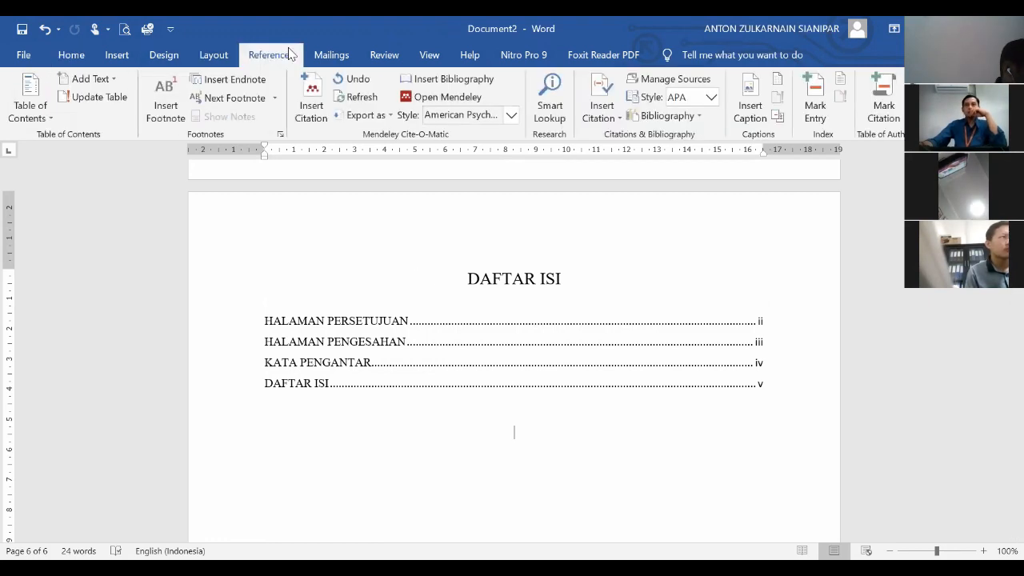
{"action": "left_click", "coordinate": [42, 118]}
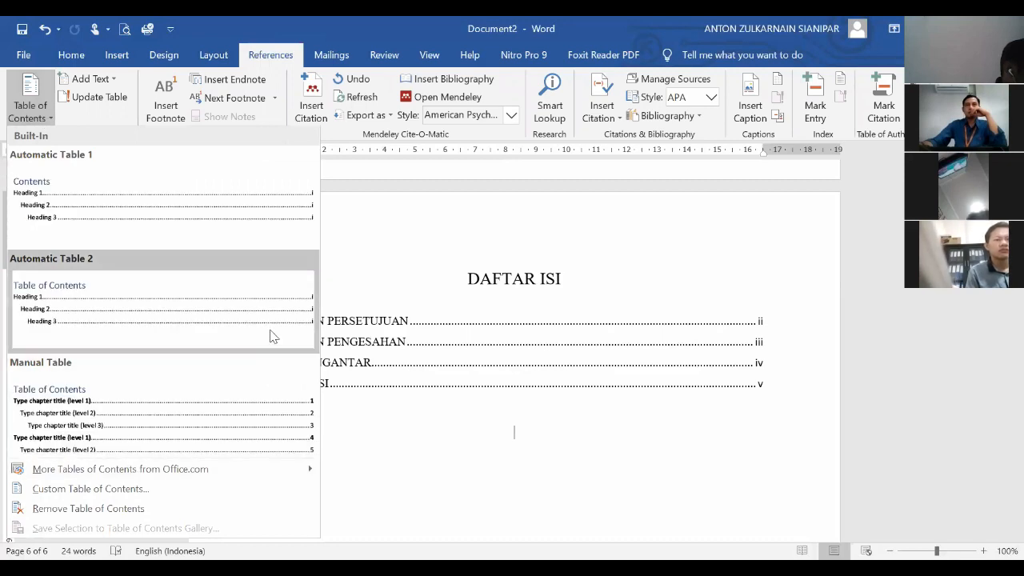
{"action": "left_click", "coordinate": [89, 99]}
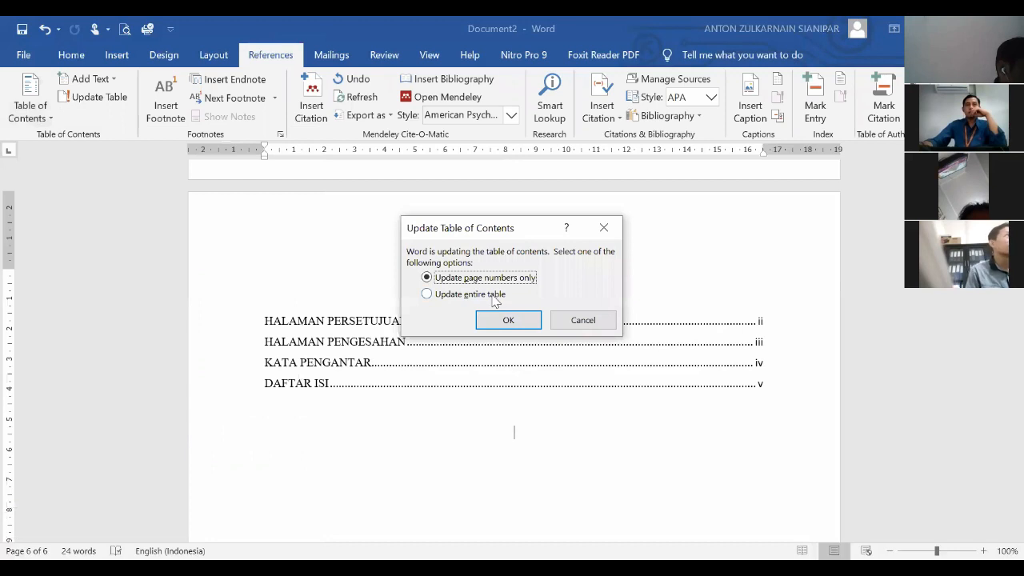
{"action": "left_click", "coordinate": [492, 295]}
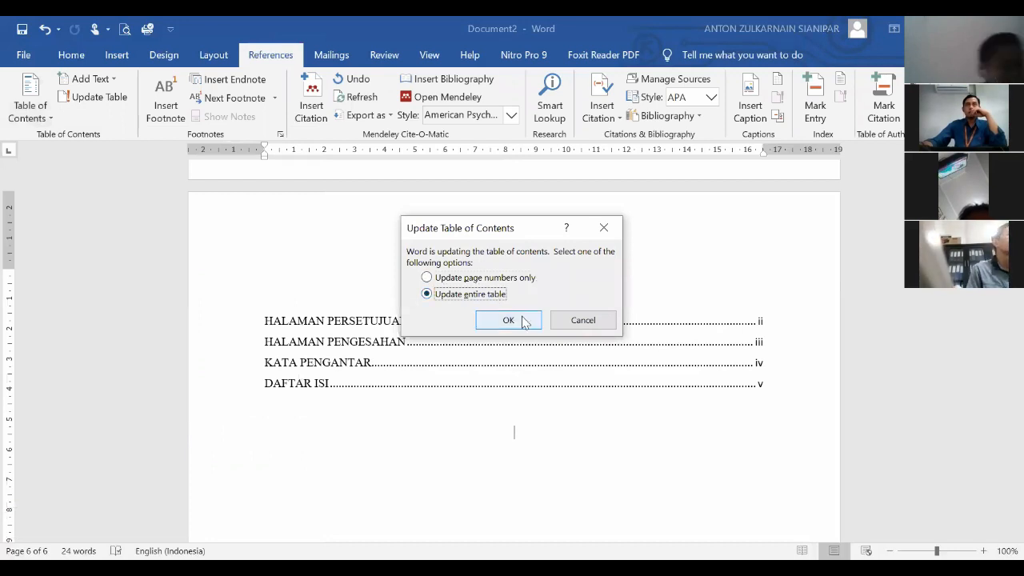
{"action": "left_click", "coordinate": [521, 320]}
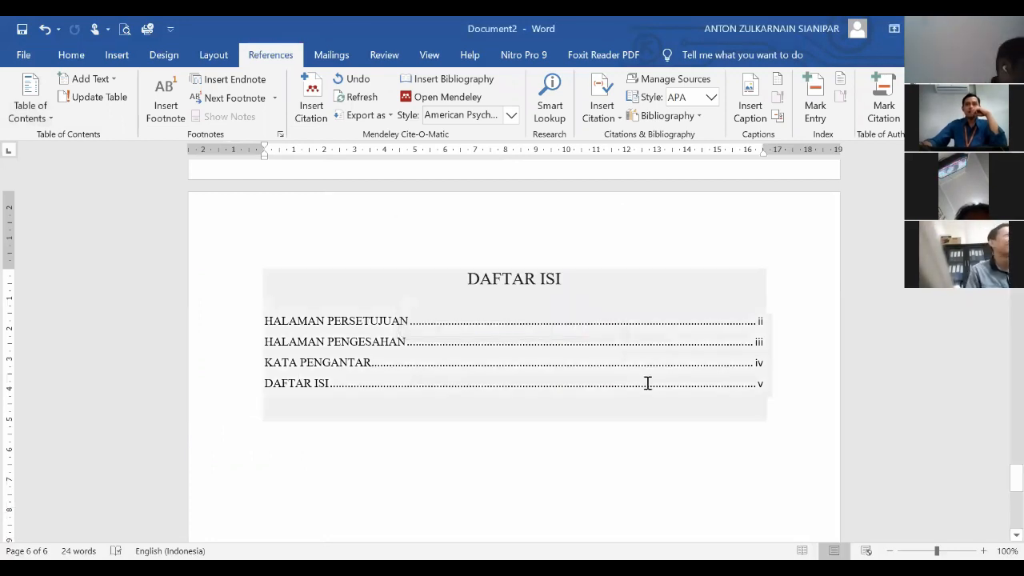
{"action": "left_click", "coordinate": [622, 462]}
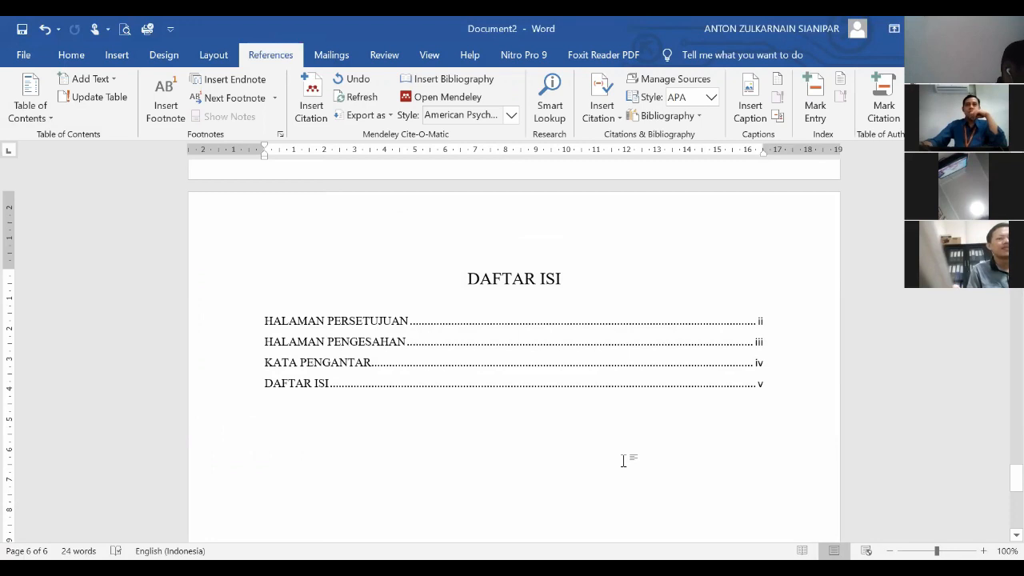
- Review the document from DAFTAR ISI back to the logo cover, checking which pages carry footer numbers
{"action": "scroll", "coordinate": [623, 461], "scroll_direction": "down", "scroll_amount": 1}
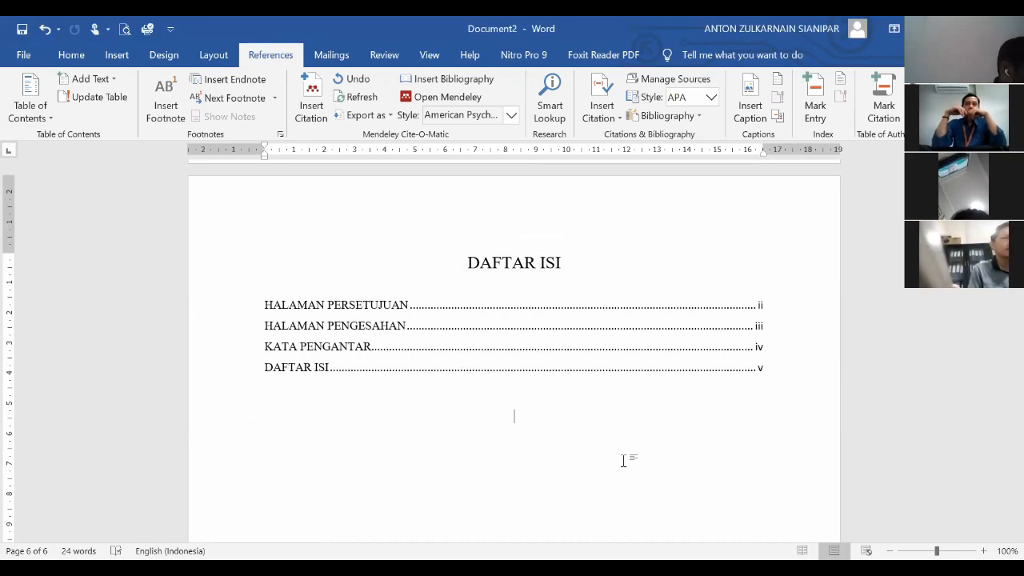
{"action": "scroll", "coordinate": [623, 461], "scroll_direction": "up", "scroll_amount": 5}
{"action": "scroll", "coordinate": [624, 460], "scroll_direction": "up", "scroll_amount": 10}
{"action": "scroll", "coordinate": [624, 460], "scroll_direction": "up", "scroll_amount": 15}
{"action": "scroll", "coordinate": [625, 461], "scroll_direction": "down", "scroll_amount": 5}
{"action": "scroll", "coordinate": [624, 460], "scroll_direction": "up", "scroll_amount": 5}
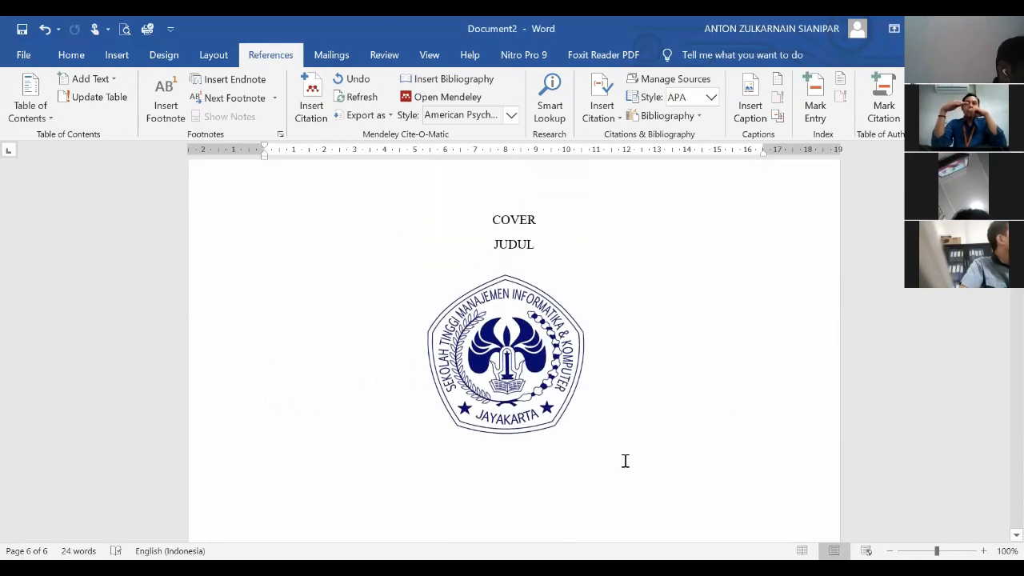
{"action": "scroll", "coordinate": [625, 461], "scroll_direction": "down", "scroll_amount": 20}
{"action": "scroll", "coordinate": [624, 461], "scroll_direction": "down", "scroll_amount": 8}
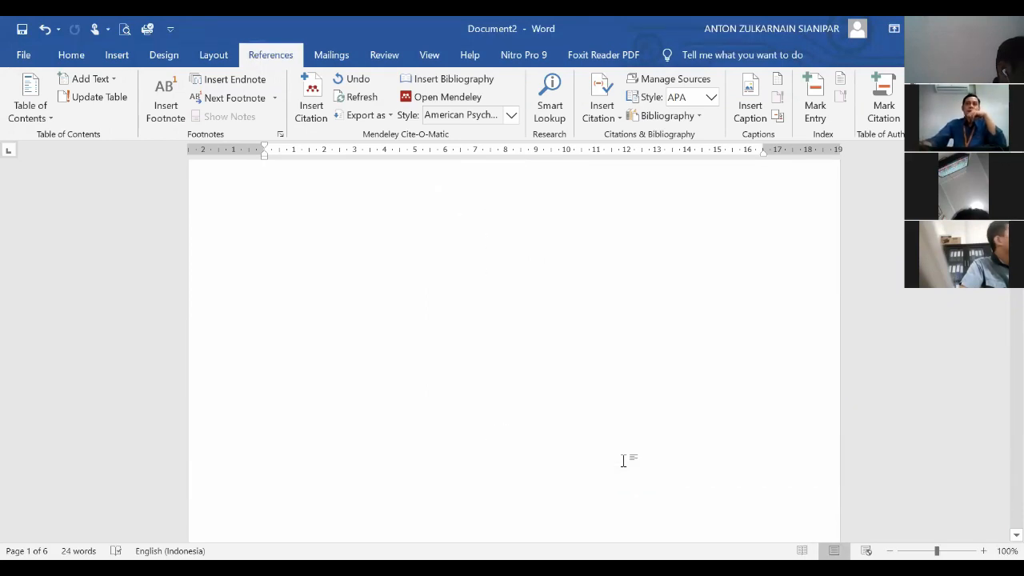
{"action": "scroll", "coordinate": [624, 460], "scroll_direction": "down", "scroll_amount": 5}
{"action": "scroll", "coordinate": [623, 461], "scroll_direction": "up", "scroll_amount": 5}
{"action": "scroll", "coordinate": [623, 461], "scroll_direction": "up", "scroll_amount": 6}
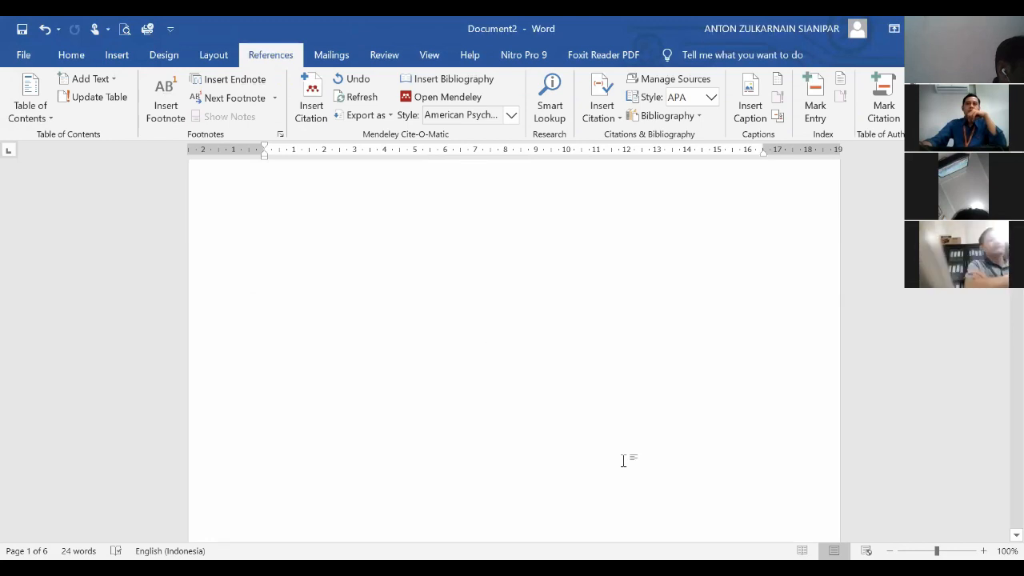
{"action": "scroll", "coordinate": [623, 460], "scroll_direction": "up", "scroll_amount": 3}
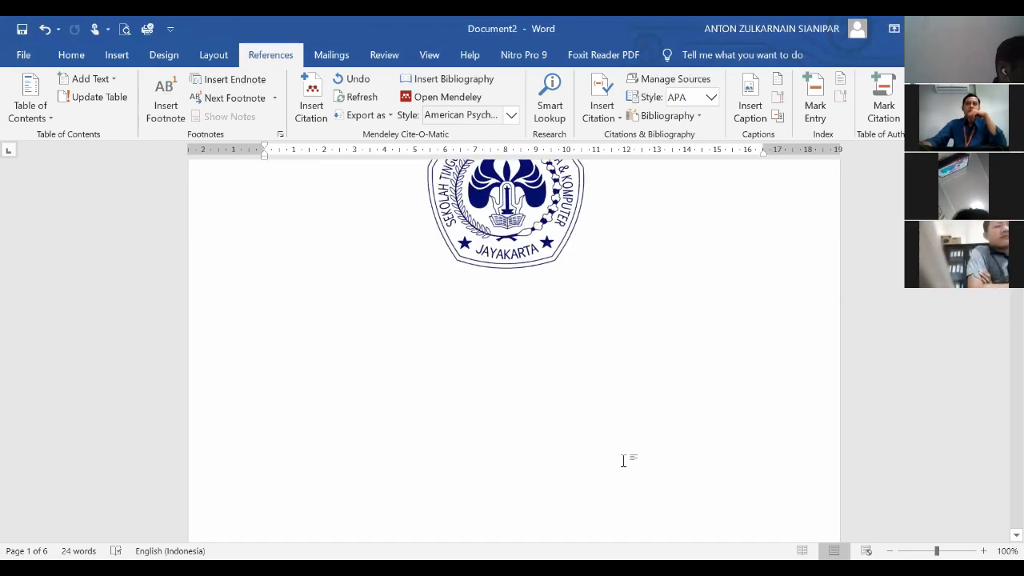
{"action": "scroll", "coordinate": [623, 461], "scroll_direction": "up", "scroll_amount": 2}
- Compare the footers of the COVER 2 and HALAMAN PERSETUJUAN pages to check where Roman numbering becomes visible
{"action": "scroll", "coordinate": [623, 460], "scroll_direction": "down", "scroll_amount": 8}
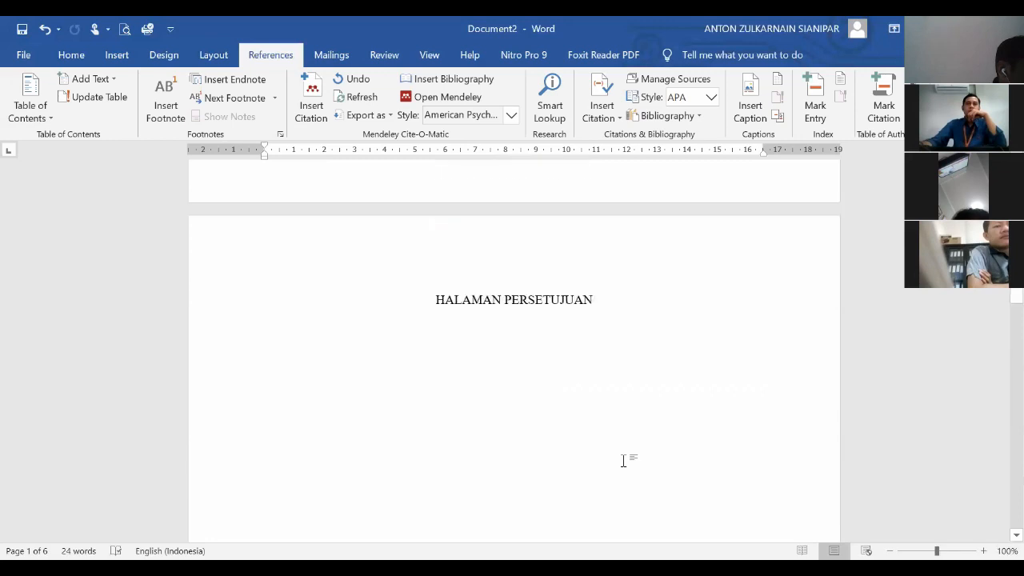
{"action": "scroll", "coordinate": [624, 461], "scroll_direction": "down", "scroll_amount": 3}
{"action": "scroll", "coordinate": [623, 461], "scroll_direction": "up", "scroll_amount": 4}
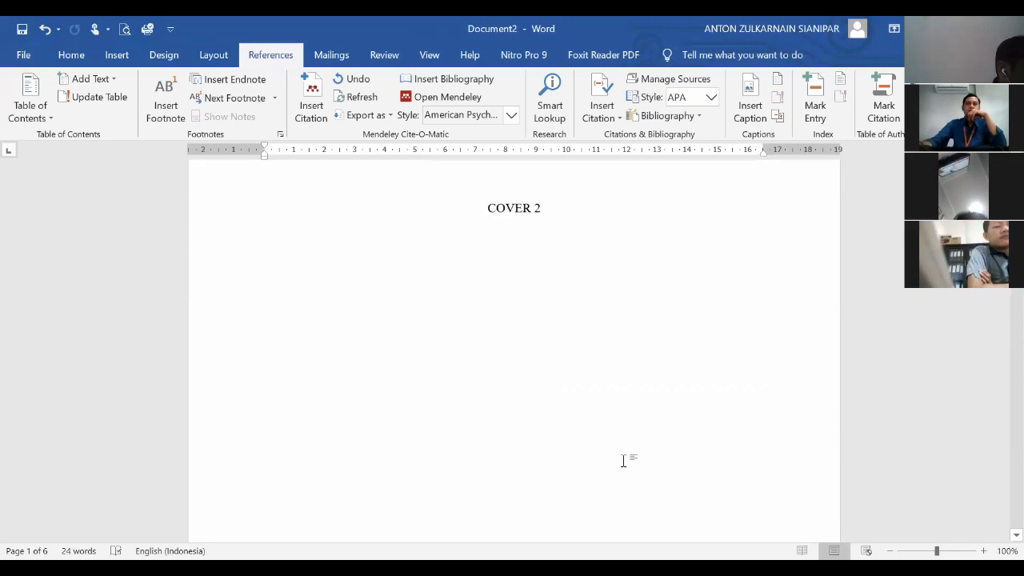
{"action": "scroll", "coordinate": [623, 461], "scroll_direction": "down", "scroll_amount": 4}
{"action": "scroll", "coordinate": [623, 460], "scroll_direction": "up", "scroll_amount": 2}
{"action": "scroll", "coordinate": [623, 461], "scroll_direction": "down", "scroll_amount": 5}
{"action": "scroll", "coordinate": [623, 461], "scroll_direction": "down", "scroll_amount": 10}
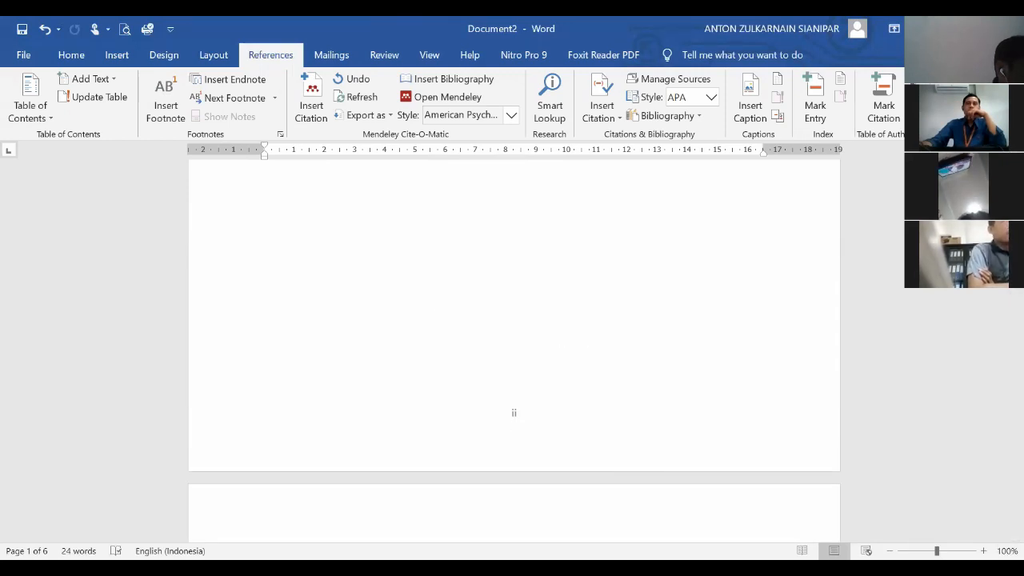
{"action": "scroll", "coordinate": [606, 366], "scroll_direction": "down", "scroll_amount": 10}
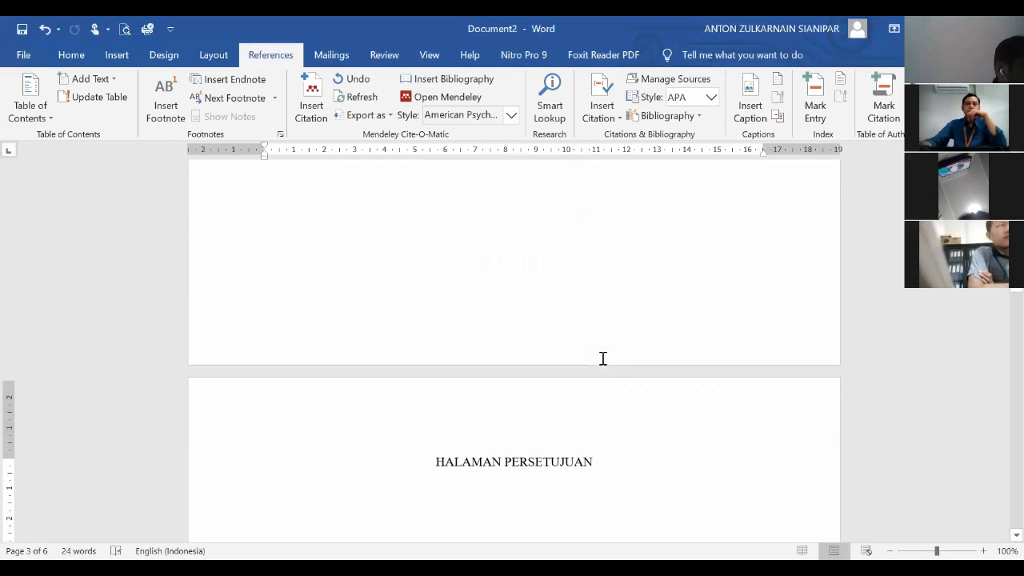
{"action": "scroll", "coordinate": [595, 297], "scroll_direction": "down", "scroll_amount": 2}
{"action": "scroll", "coordinate": [595, 297], "scroll_direction": "up", "scroll_amount": 6}
{"action": "scroll", "coordinate": [595, 297], "scroll_direction": "up", "scroll_amount": 3}
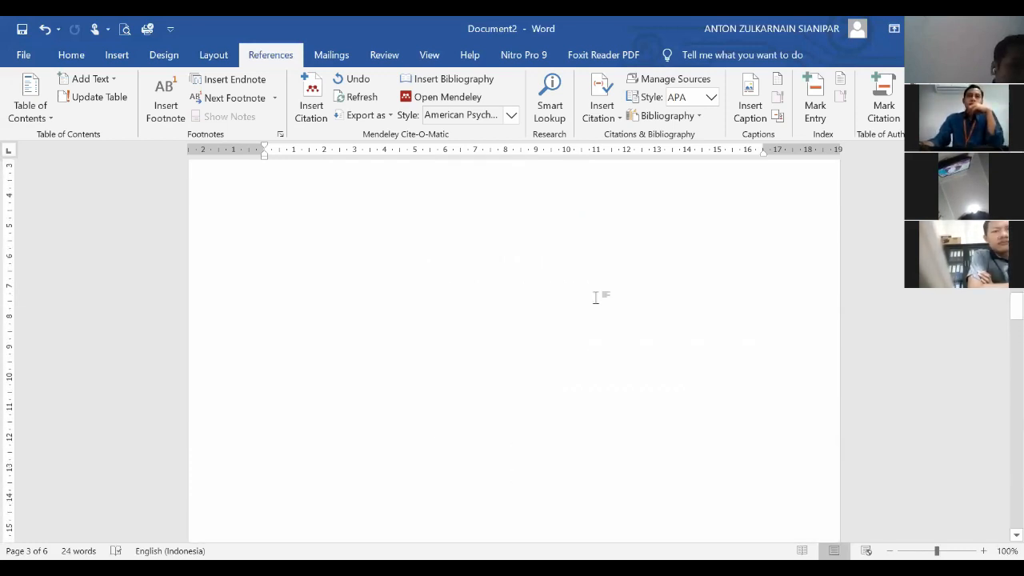
{"action": "scroll", "coordinate": [595, 297], "scroll_direction": "down", "scroll_amount": 3}
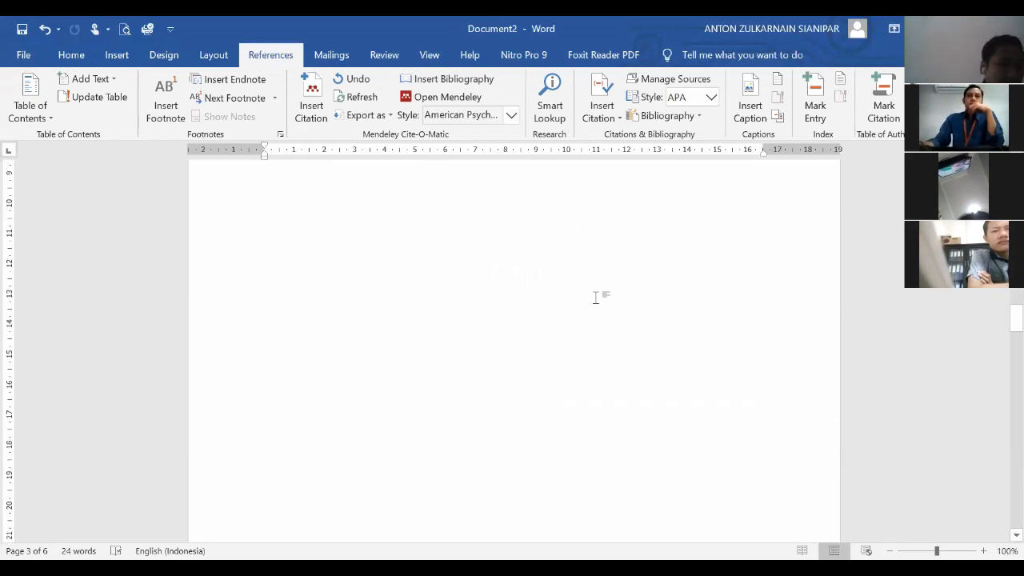
- Review the pages down to DAFTAR ISI and examine the Roman page numbers listed in its table of contents
{"action": "scroll", "coordinate": [596, 264], "scroll_direction": "down", "scroll_amount": 2}
{"action": "scroll", "coordinate": [597, 231], "scroll_direction": "up", "scroll_amount": 1}
{"action": "scroll", "coordinate": [597, 231], "scroll_direction": "down", "scroll_amount": 6}
{"action": "scroll", "coordinate": [597, 231], "scroll_direction": "up", "scroll_amount": 1}
{"action": "scroll", "coordinate": [597, 231], "scroll_direction": "down", "scroll_amount": 5}
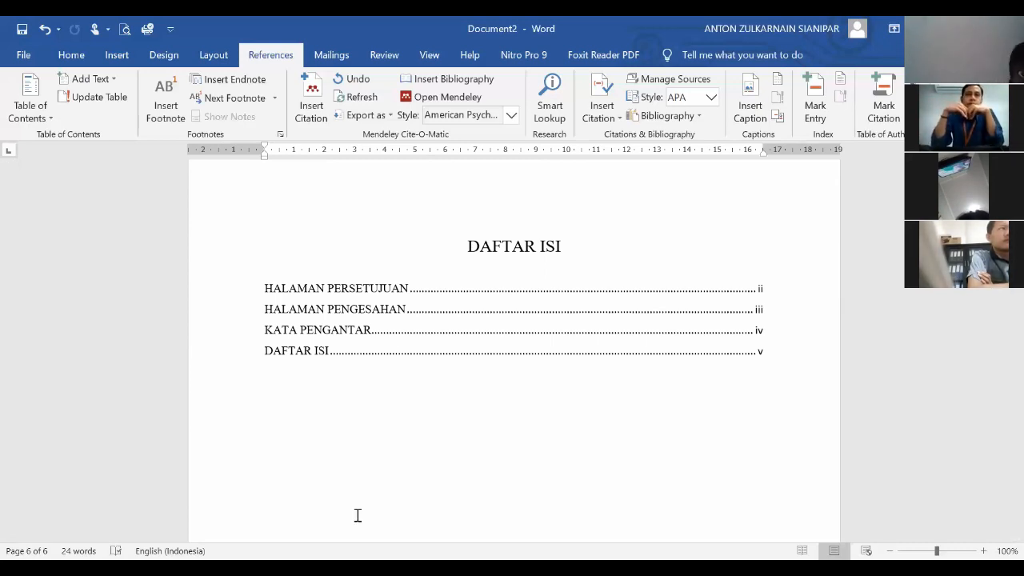
{"action": "left_click", "coordinate": [785, 335]}
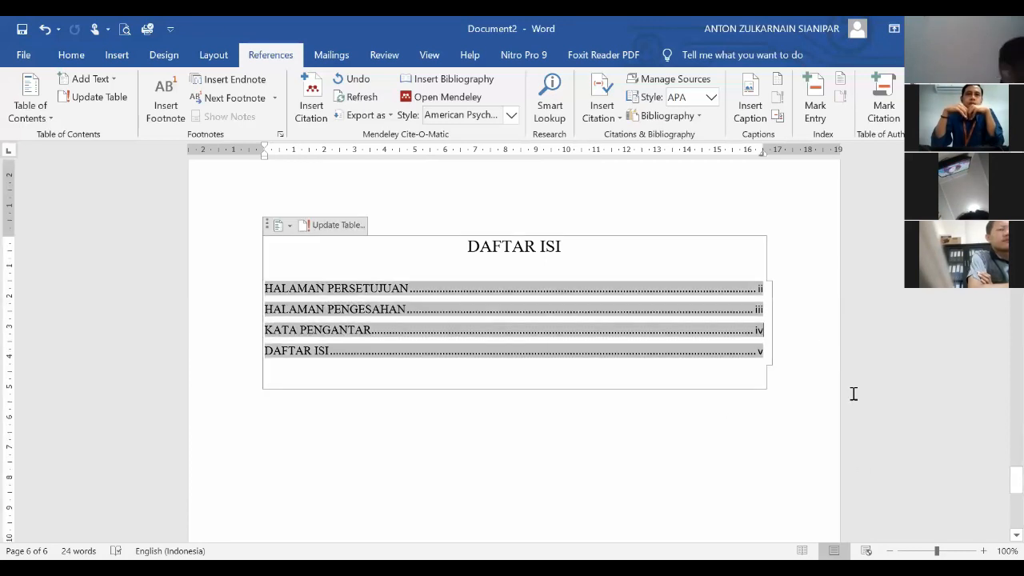
{"action": "left_click", "coordinate": [756, 398]}
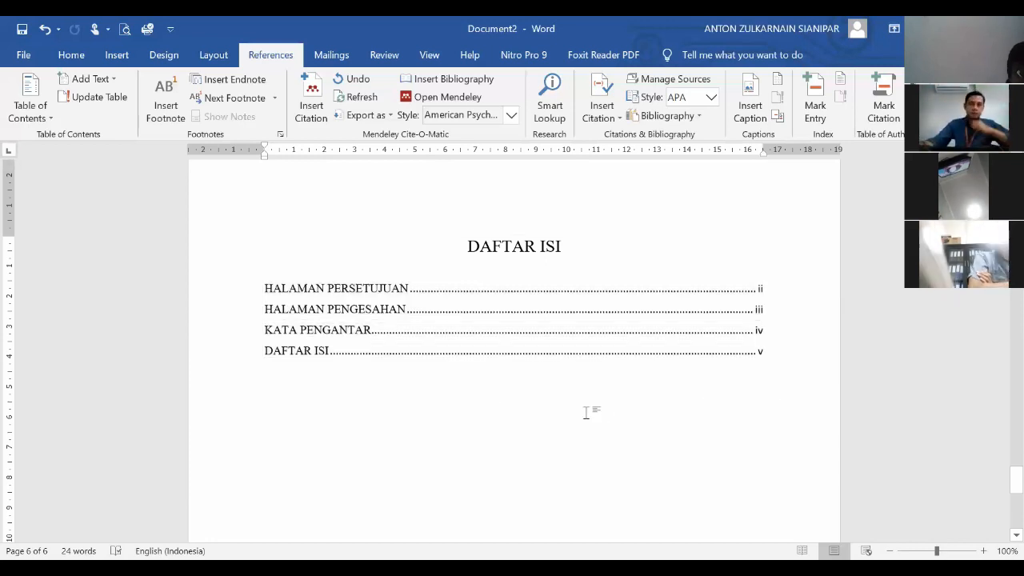
{"action": "left_click", "coordinate": [535, 247]}
{"action": "left_click", "coordinate": [555, 396]}
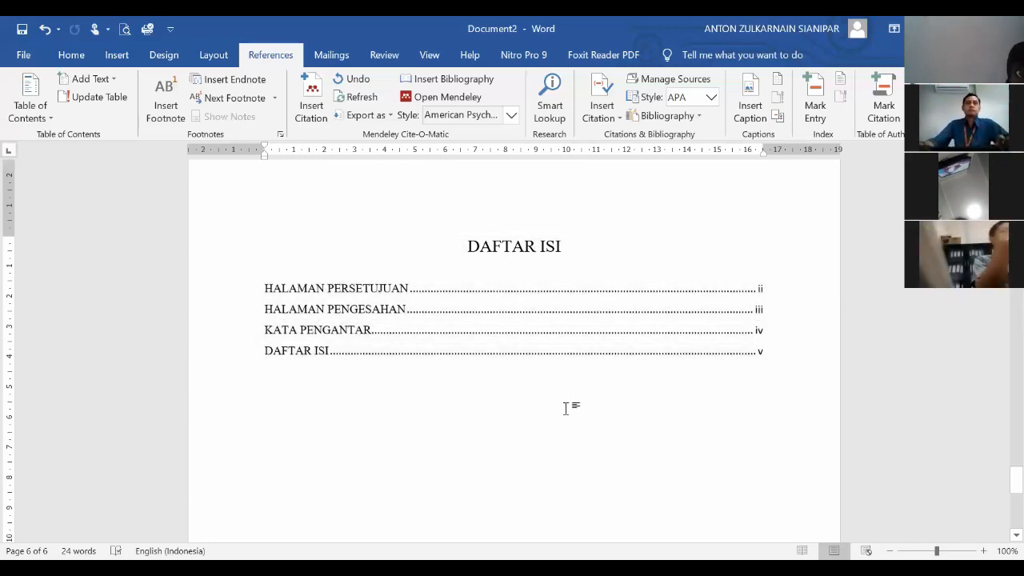
- Make the KATA PENGANTAR heading bold
{"action": "scroll", "coordinate": [514, 382], "scroll_direction": "up", "scroll_amount": 15}
{"action": "scroll", "coordinate": [508, 326], "scroll_direction": "up", "scroll_amount": 2}
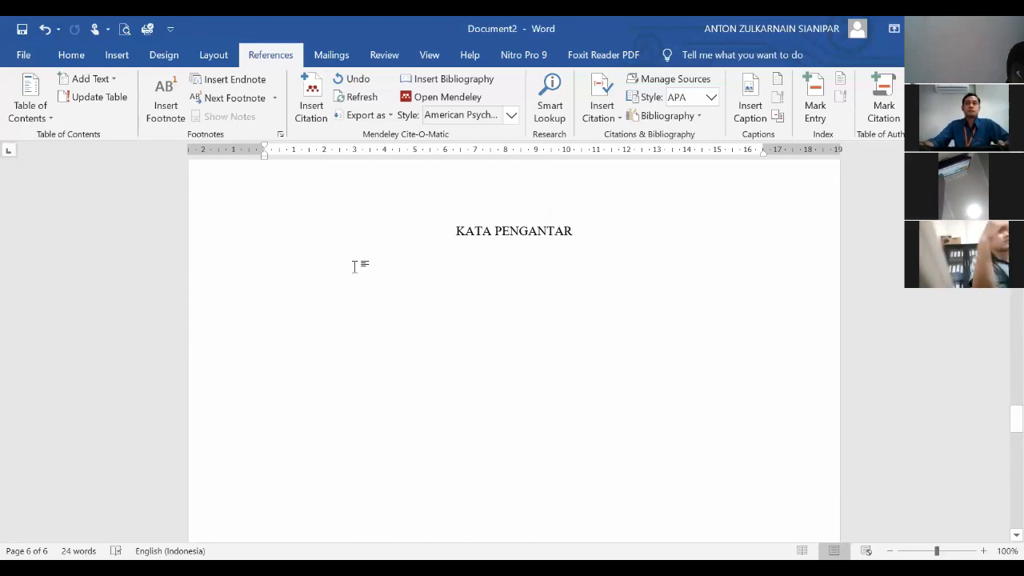
{"action": "left_click", "coordinate": [226, 238]}
{"action": "left_click", "coordinate": [71, 55]}
{"action": "left_click", "coordinate": [143, 110]}
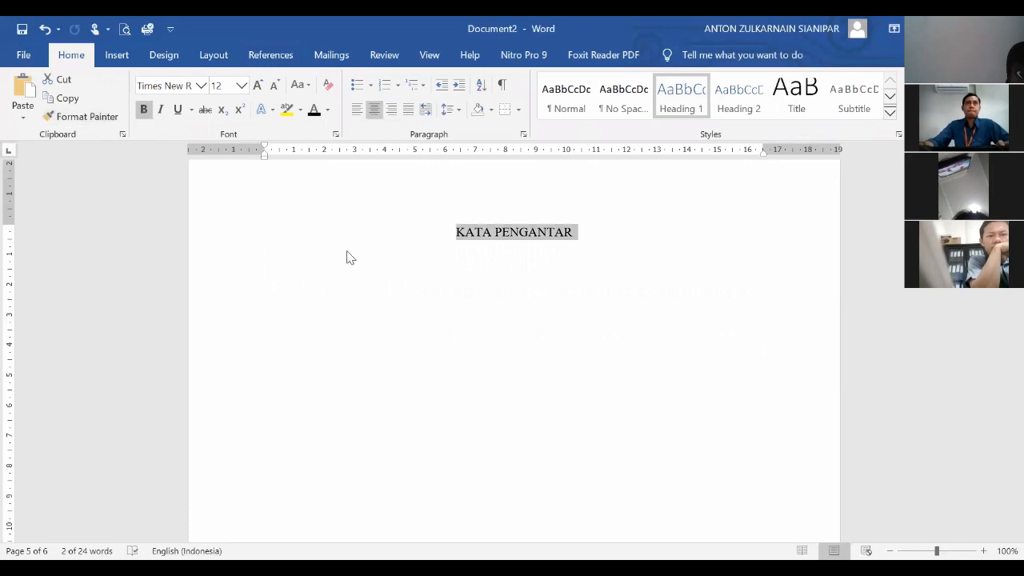
- Make the HALAMAN PENGESAHAN and HALAMAN PERSETUJUAN headings bold
{"action": "scroll", "coordinate": [426, 301], "scroll_direction": "up", "scroll_amount": 7}
{"action": "scroll", "coordinate": [425, 302], "scroll_direction": "up", "scroll_amount": 3}
{"action": "left_click", "coordinate": [265, 272]}
{"action": "left_click", "coordinate": [147, 110]}
{"action": "scroll", "coordinate": [408, 336], "scroll_direction": "up", "scroll_amount": 15}
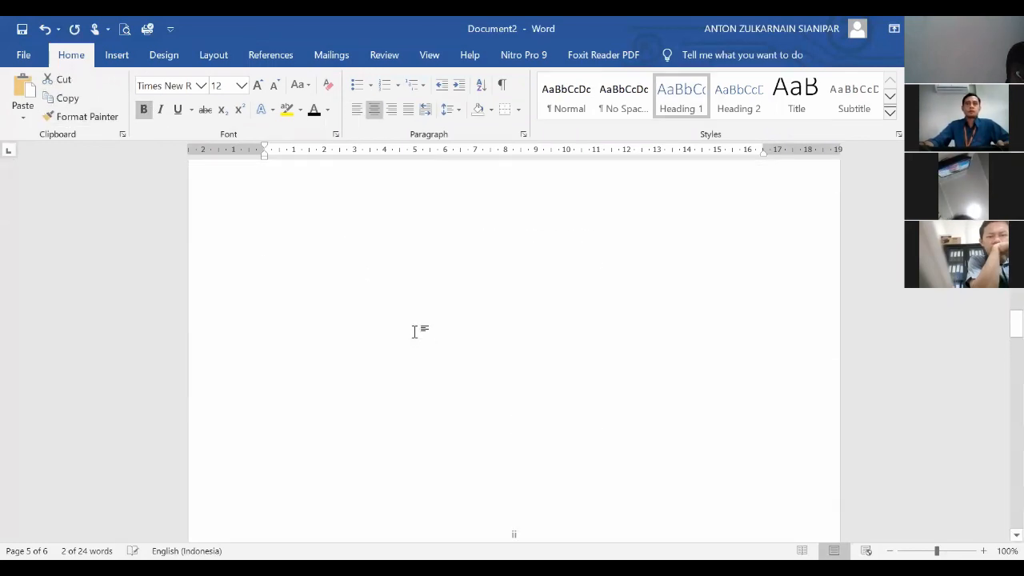
{"action": "left_click", "coordinate": [235, 369]}
{"action": "left_click", "coordinate": [143, 109]}
- Update the entire DAFTAR ISI table of contents so its entries pick up the bold heading formatting
{"action": "scroll", "coordinate": [424, 294], "scroll_direction": "up", "scroll_amount": 8}
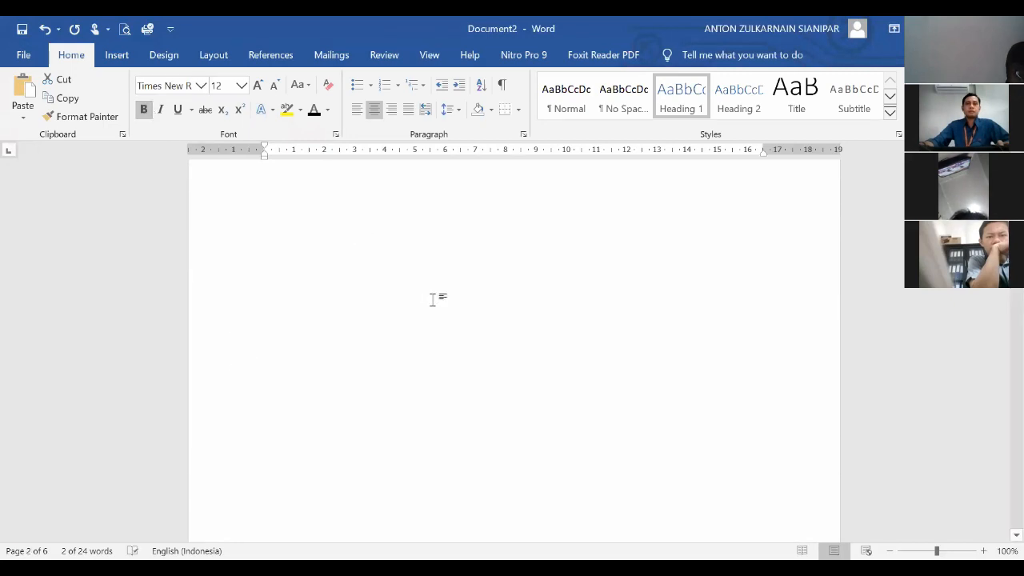
{"action": "scroll", "coordinate": [432, 300], "scroll_direction": "up", "scroll_amount": 4}
{"action": "scroll", "coordinate": [456, 272], "scroll_direction": "down", "scroll_amount": 10}
{"action": "scroll", "coordinate": [469, 276], "scroll_direction": "up", "scroll_amount": 10}
{"action": "scroll", "coordinate": [460, 308], "scroll_direction": "down", "scroll_amount": 5}
{"action": "scroll", "coordinate": [479, 328], "scroll_direction": "down", "scroll_amount": 10}
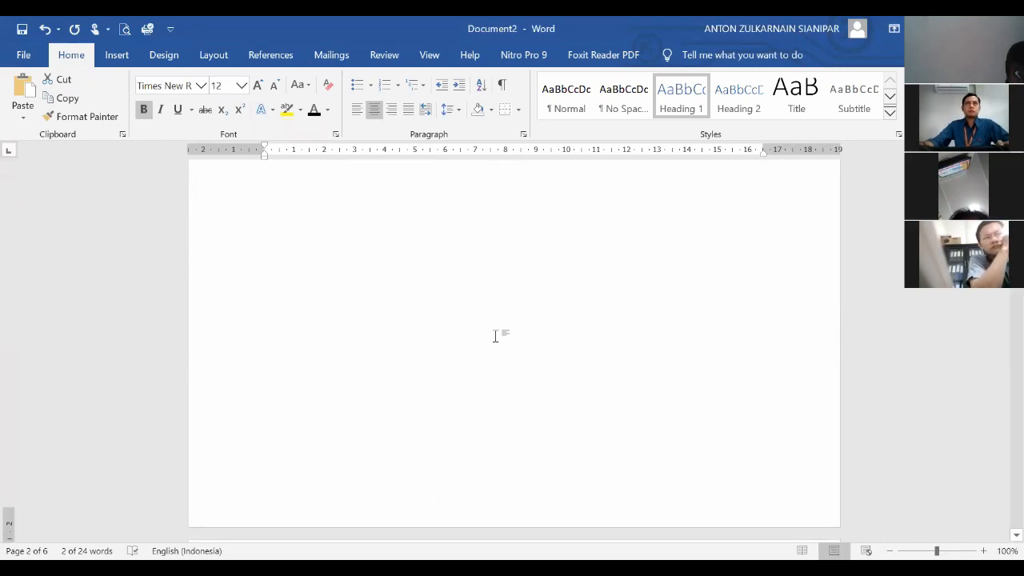
{"action": "scroll", "coordinate": [480, 328], "scroll_direction": "down", "scroll_amount": 20}
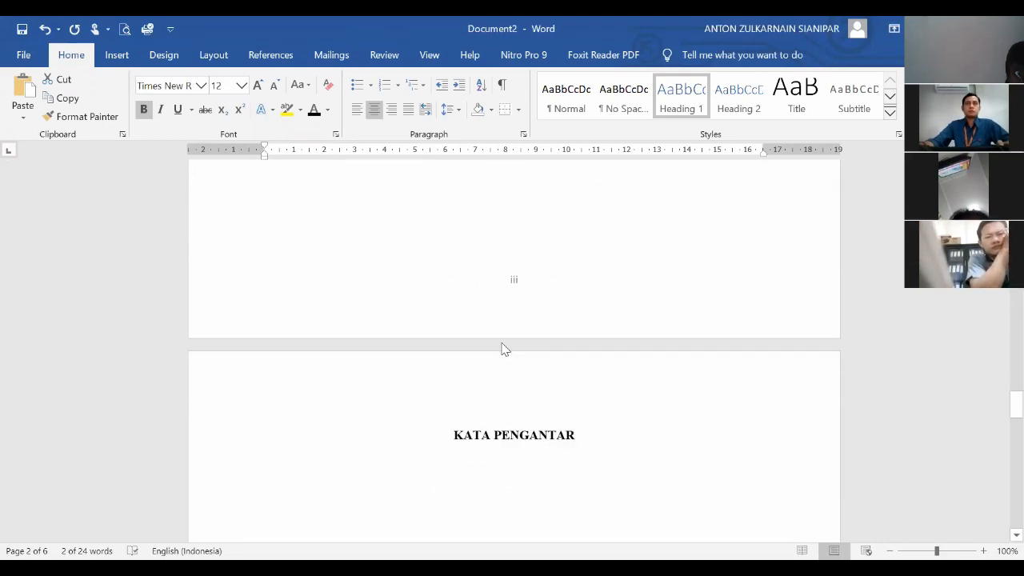
{"action": "scroll", "coordinate": [528, 304], "scroll_direction": "down", "scroll_amount": 1}
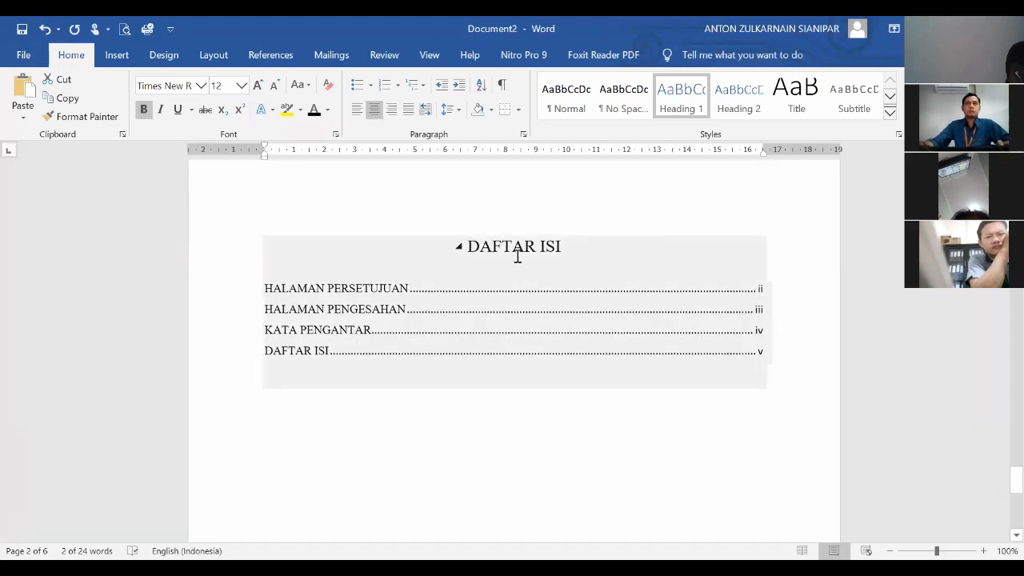
{"action": "left_click", "coordinate": [516, 250]}
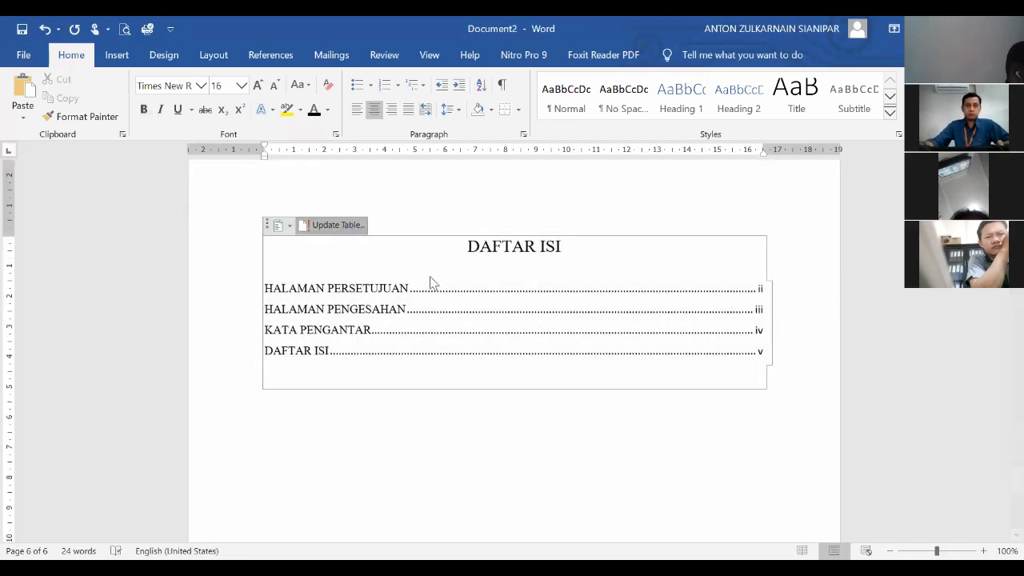
{"action": "left_click", "coordinate": [468, 296]}
{"action": "left_click", "coordinate": [506, 320]}
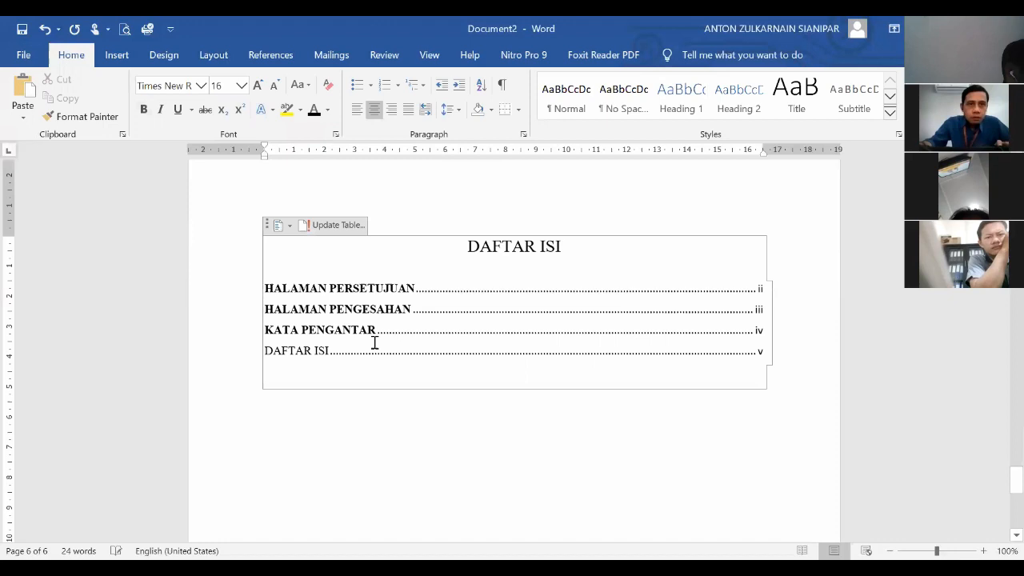
- Make the DAFTAR ISI title bold and update the entire table of contents again
{"action": "left_click", "coordinate": [247, 259]}
{"action": "key", "text": "ctrl+b"}
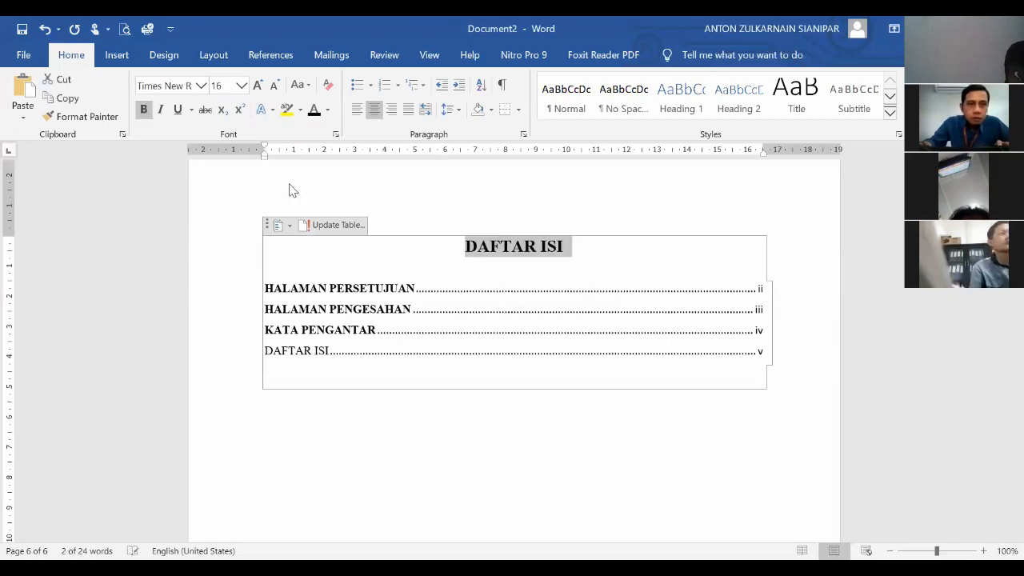
{"action": "left_click", "coordinate": [316, 225]}
{"action": "key", "text": "Down"}
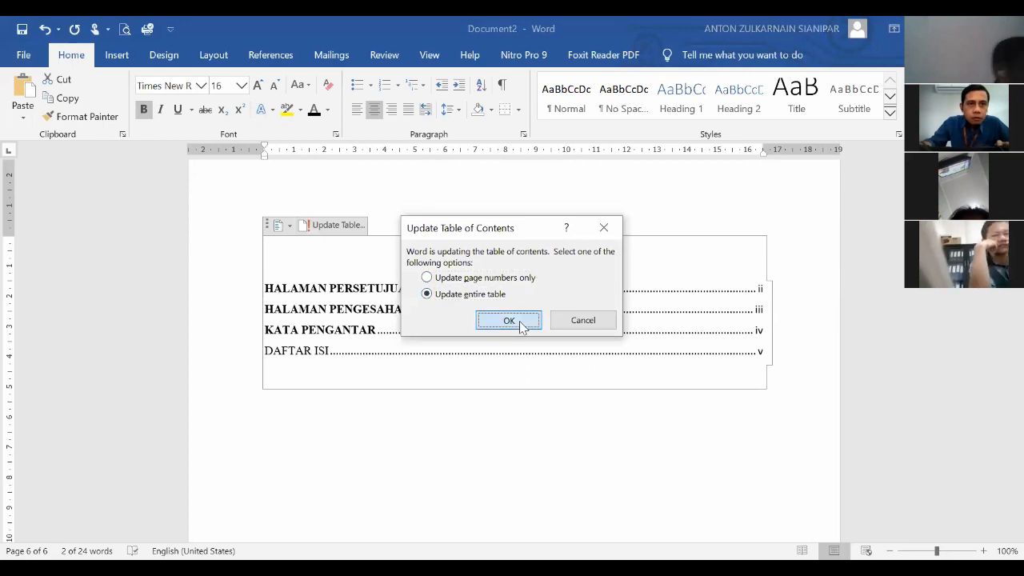
{"action": "left_click", "coordinate": [520, 321]}
{"action": "left_click", "coordinate": [745, 451]}
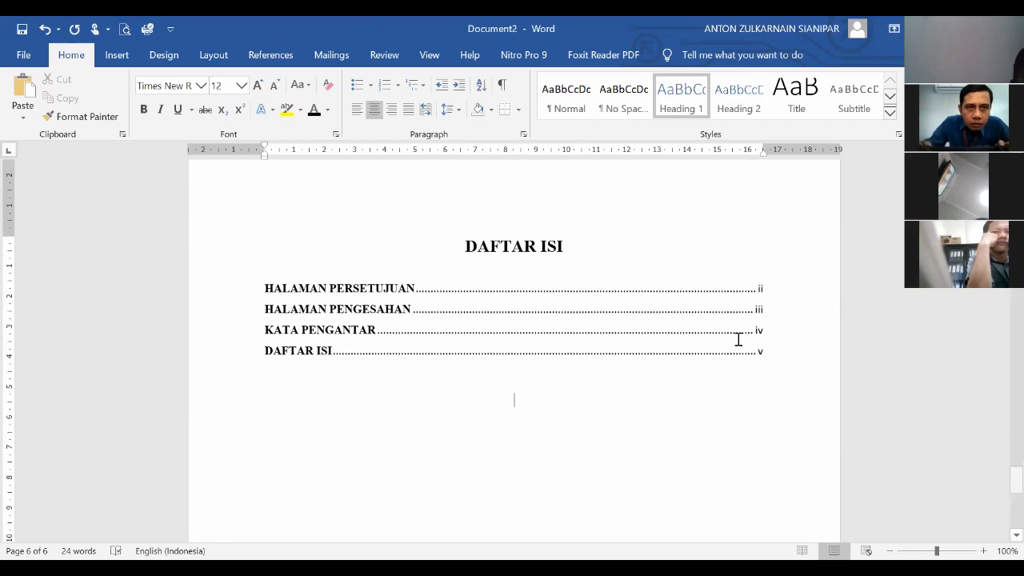
- Left-align the empty line below the DAFTAR ISI table of contents
{"action": "left_click", "coordinate": [248, 55]}
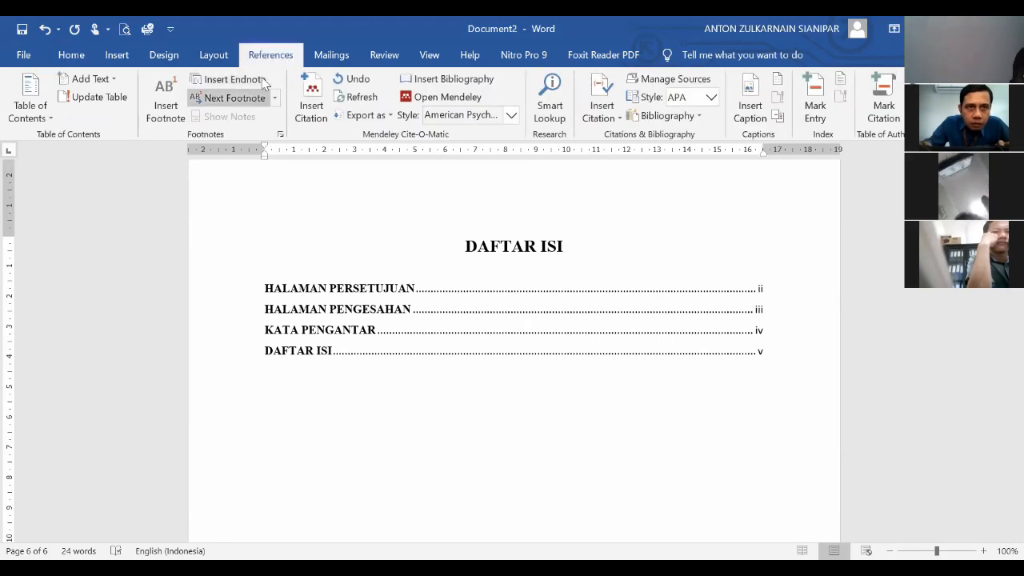
{"action": "left_click", "coordinate": [224, 53]}
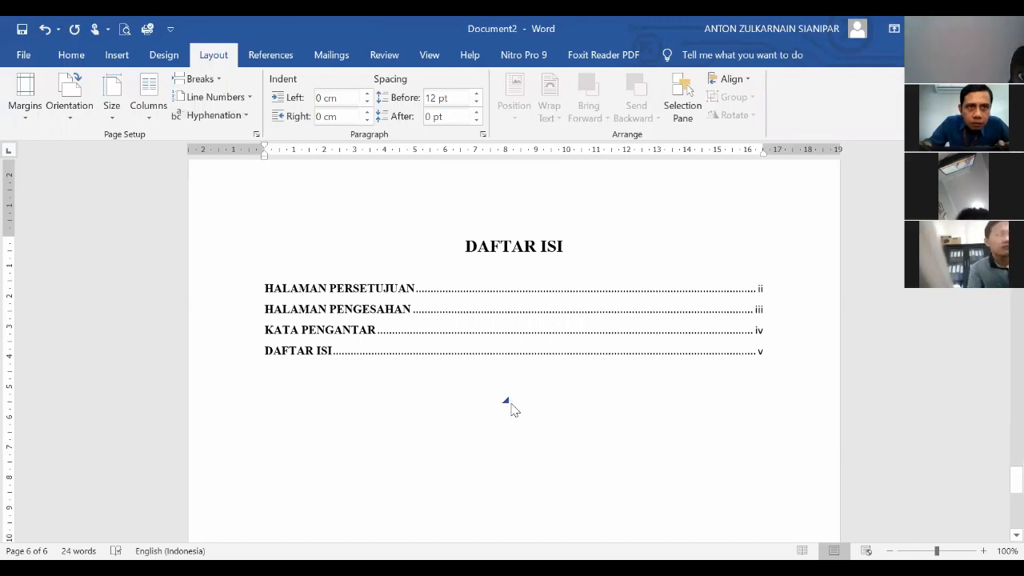
{"action": "key", "text": "ctrl+l"}
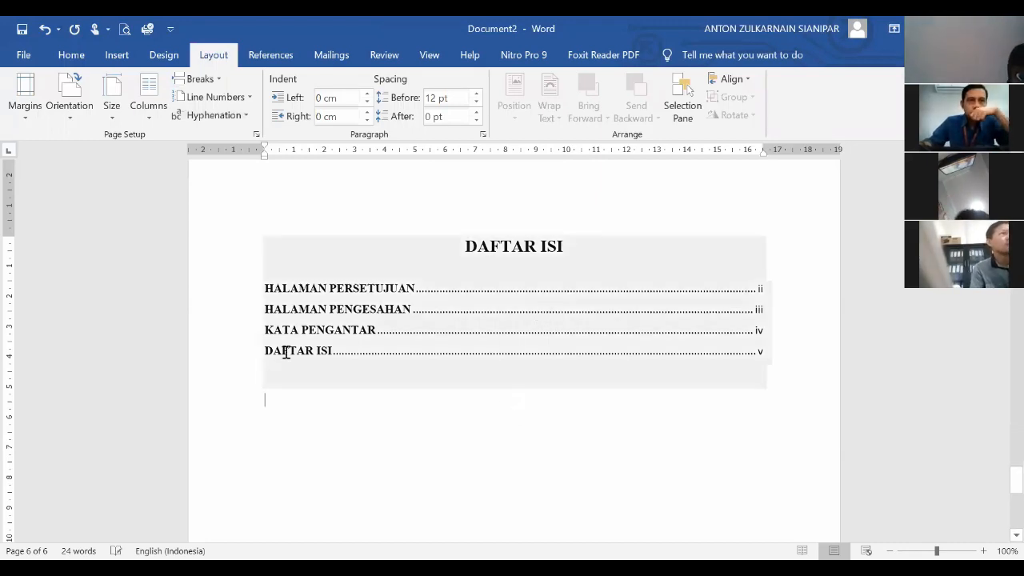
{"action": "scroll", "coordinate": [368, 416], "scroll_direction": "up", "scroll_amount": 1}
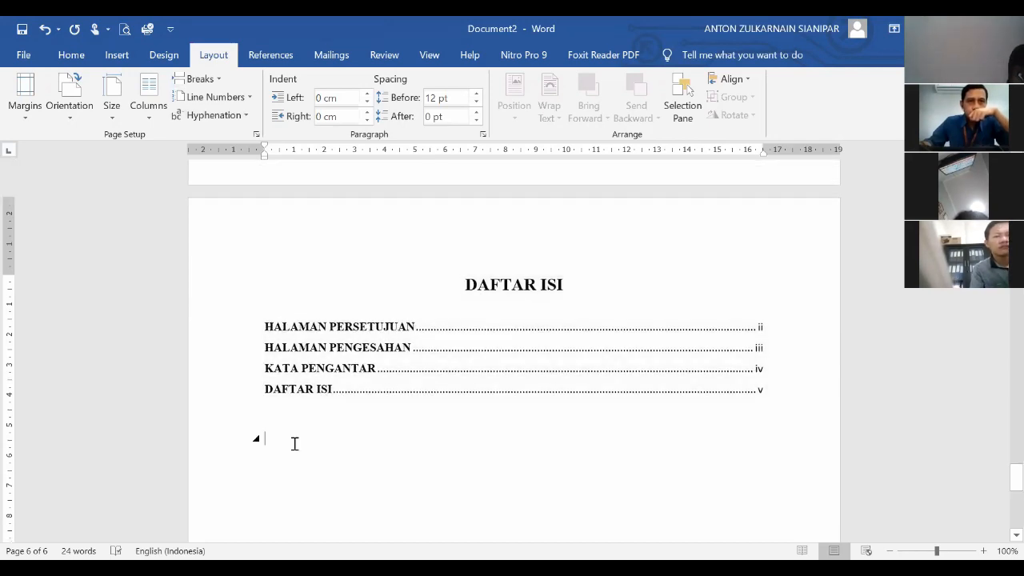
{"action": "left_click", "coordinate": [117, 55]}
{"action": "left_click", "coordinate": [276, 57]}
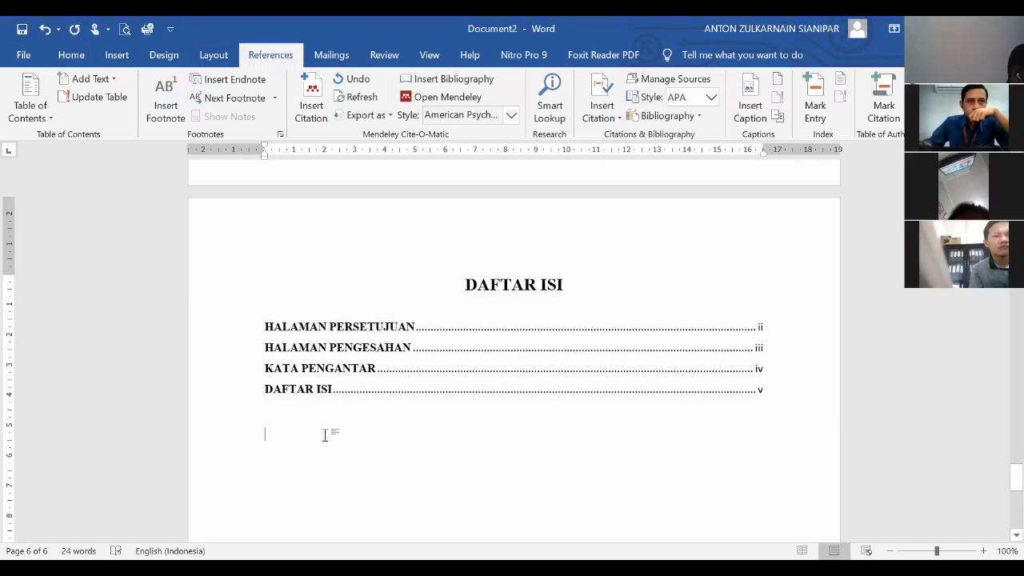
{"action": "scroll", "coordinate": [502, 440], "scroll_direction": "down", "scroll_amount": 1}
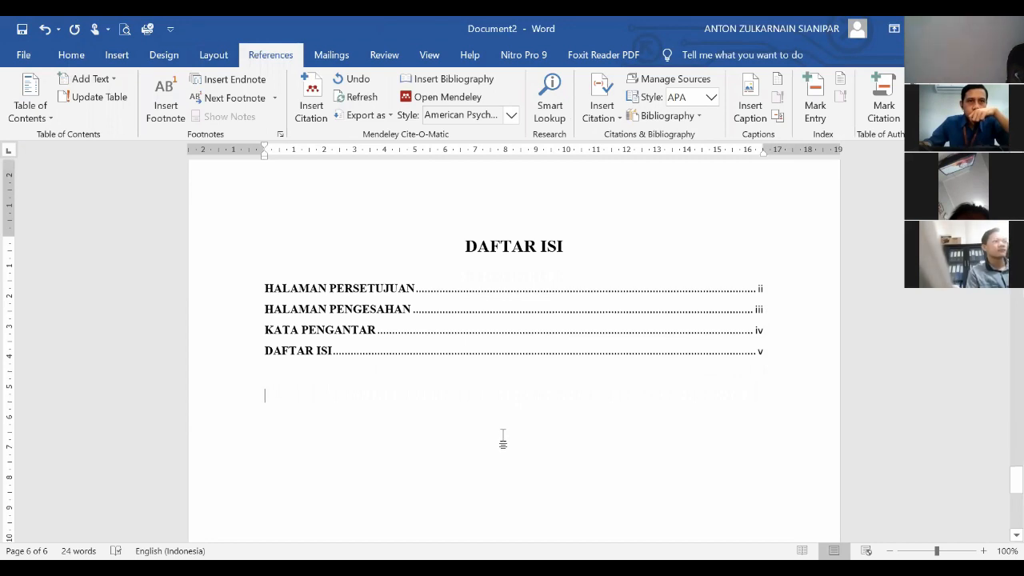
- Try an ordinary page break below the DAFTAR ISI table of contents and check the surrounding pages
{"action": "key", "text": "ctrl+Return"}
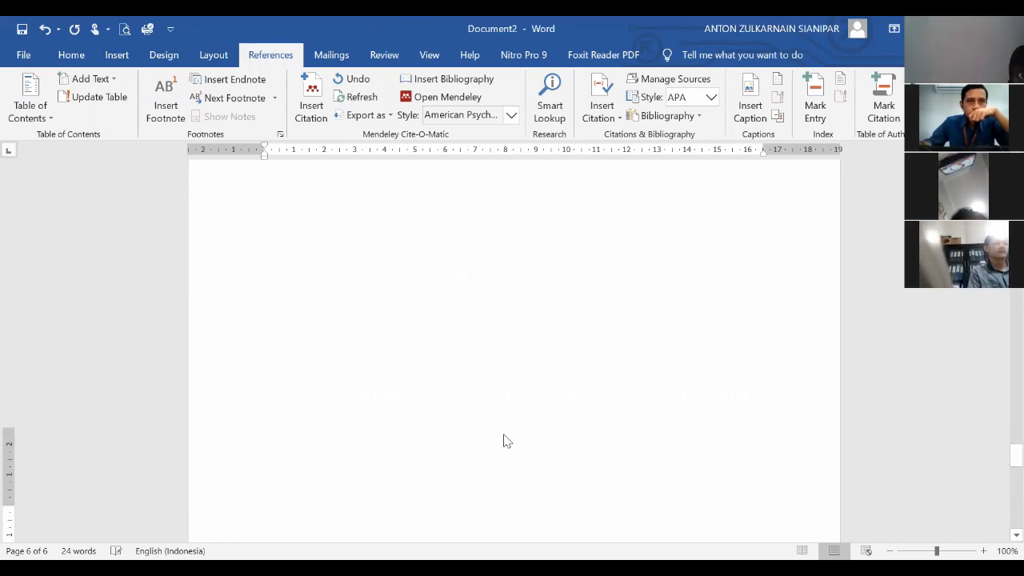
{"action": "scroll", "coordinate": [496, 452], "scroll_direction": "up", "scroll_amount": 3}
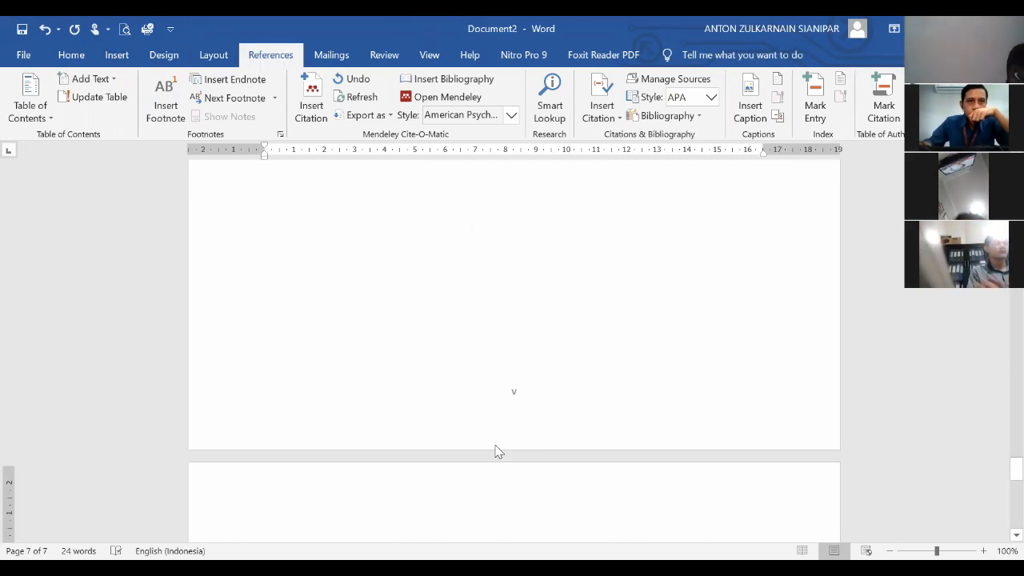
{"action": "scroll", "coordinate": [523, 418], "scroll_direction": "down", "scroll_amount": 2}
{"action": "scroll", "coordinate": [532, 400], "scroll_direction": "down", "scroll_amount": 5}
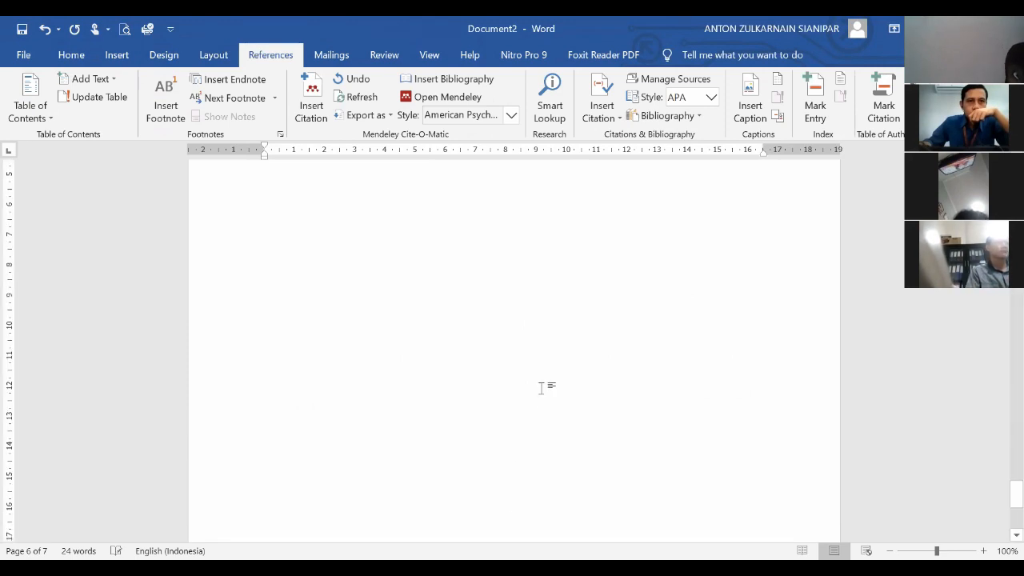
{"action": "scroll", "coordinate": [550, 378], "scroll_direction": "down", "scroll_amount": 10}
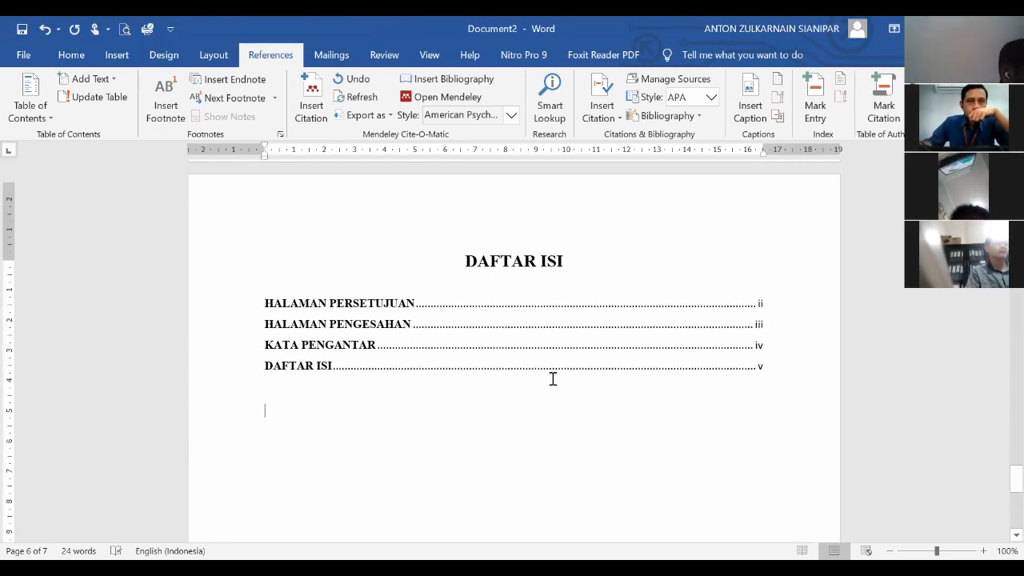
{"action": "scroll", "coordinate": [552, 382], "scroll_direction": "up", "scroll_amount": 4}
{"action": "scroll", "coordinate": [551, 385], "scroll_direction": "down", "scroll_amount": 3}
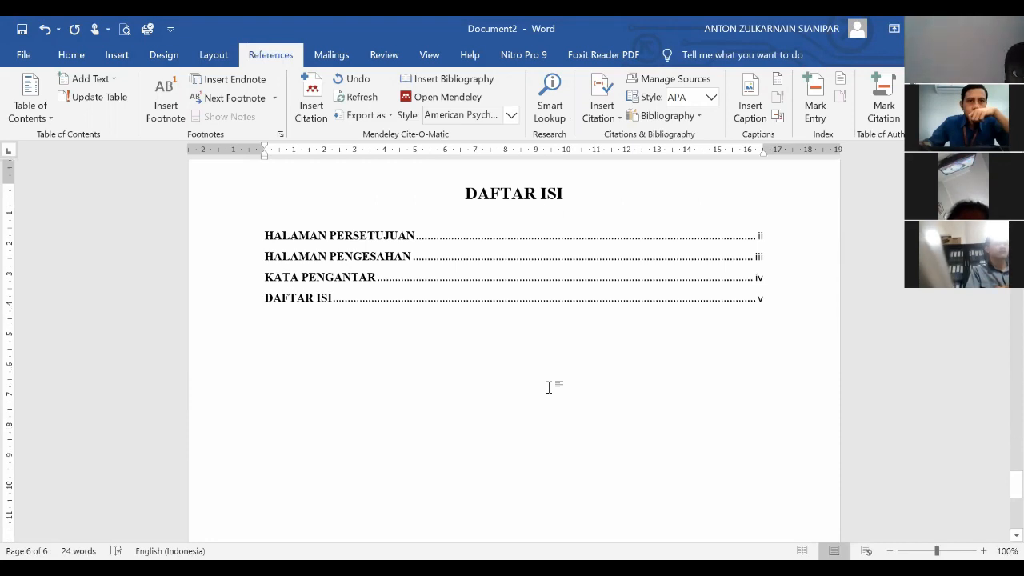
{"action": "scroll", "coordinate": [548, 387], "scroll_direction": "down", "scroll_amount": 3}
{"action": "scroll", "coordinate": [544, 384], "scroll_direction": "up", "scroll_amount": 4}
{"action": "scroll", "coordinate": [535, 379], "scroll_direction": "up", "scroll_amount": 2}
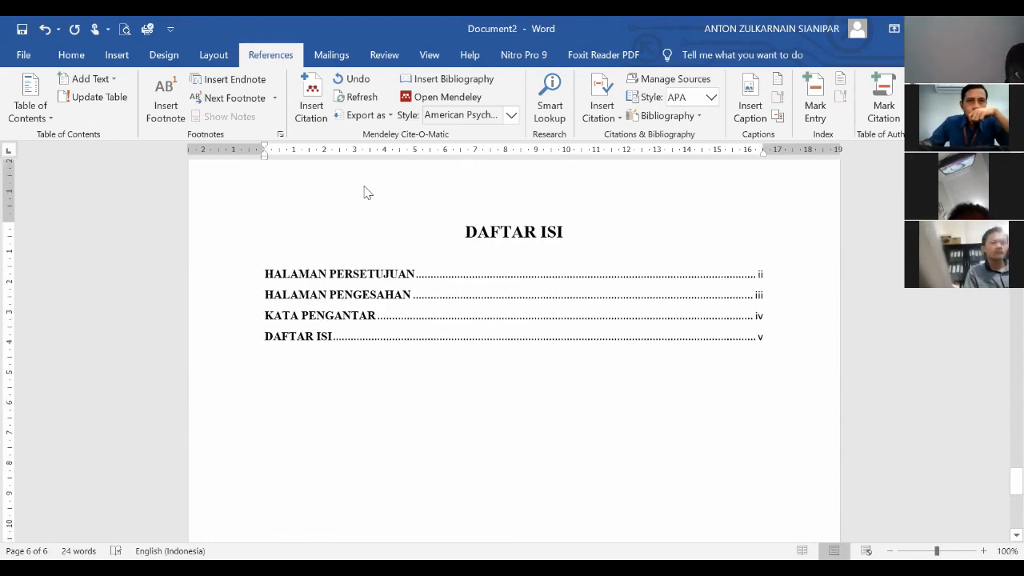
- Insert a Next Page section break on the empty line below the DAFTAR ISI table of contents
{"action": "left_click", "coordinate": [213, 55]}
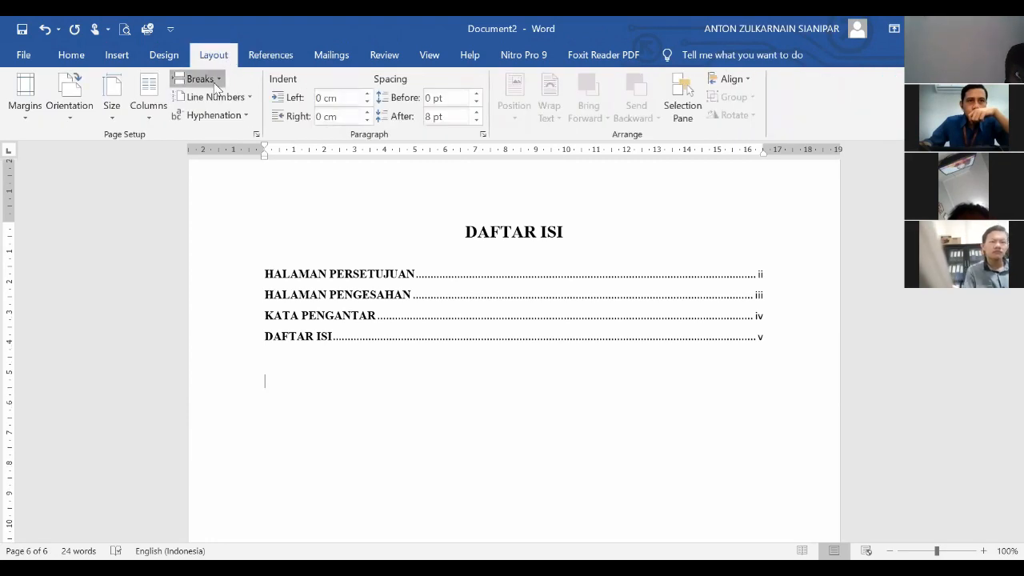
{"action": "left_click", "coordinate": [215, 84]}
{"action": "left_click", "coordinate": [243, 297]}
{"action": "scroll", "coordinate": [646, 391], "scroll_direction": "down", "scroll_amount": 5}
{"action": "scroll", "coordinate": [583, 424], "scroll_direction": "down", "scroll_amount": 3}
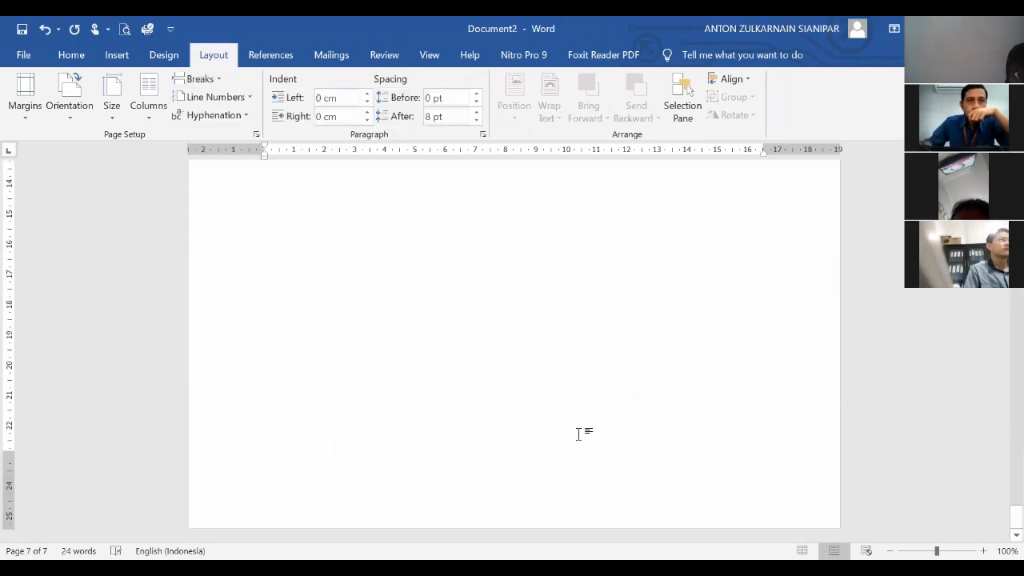
- Unlink Section 3's first-page footer and its header from the previous section, and turn off Different First Page
{"action": "double_click", "coordinate": [526, 502]}
{"action": "left_click", "coordinate": [448, 117]}
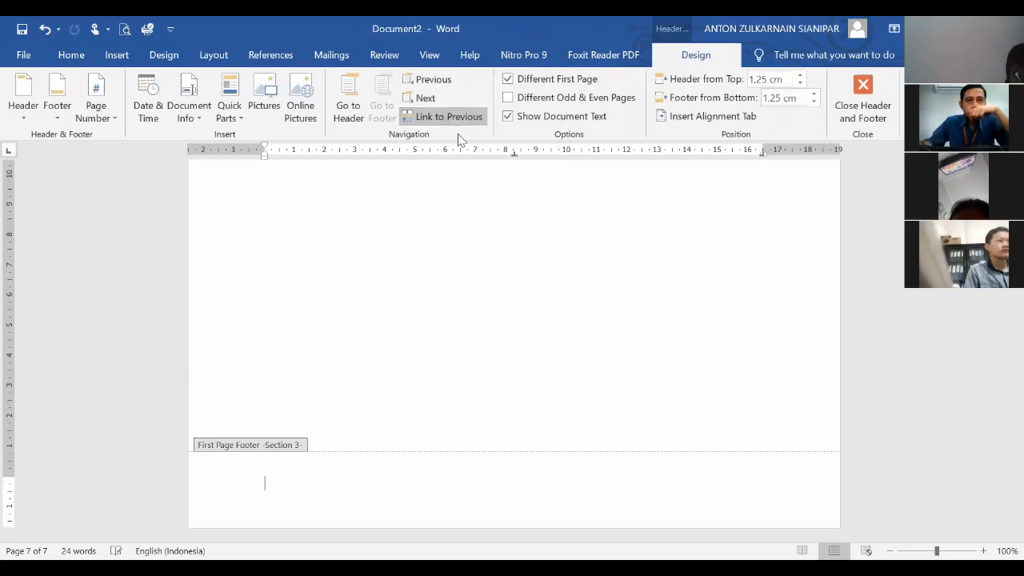
{"action": "scroll", "coordinate": [469, 220], "scroll_direction": "up", "scroll_amount": 3}
{"action": "left_click", "coordinate": [554, 80]}
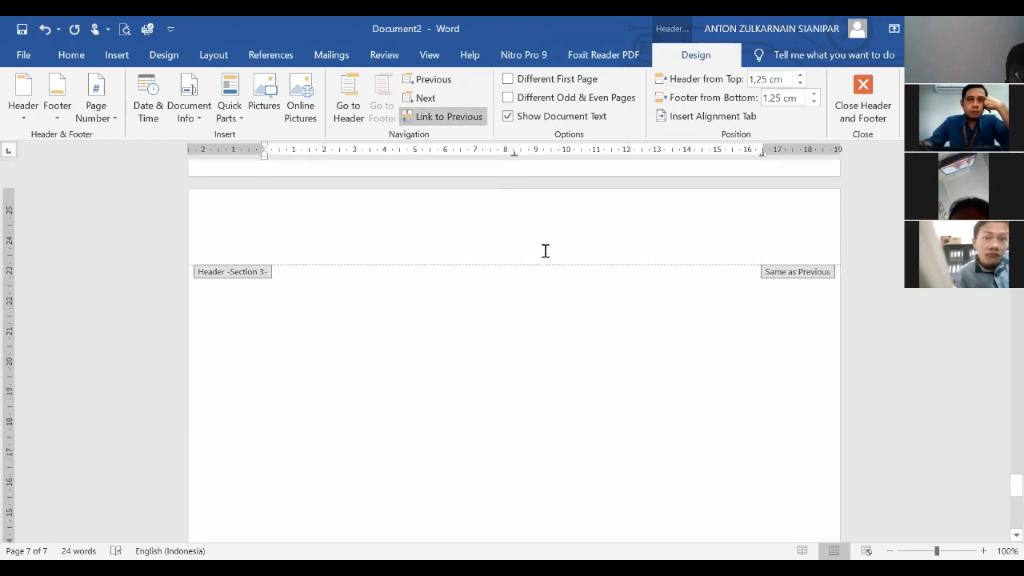
{"action": "left_click", "coordinate": [458, 120]}
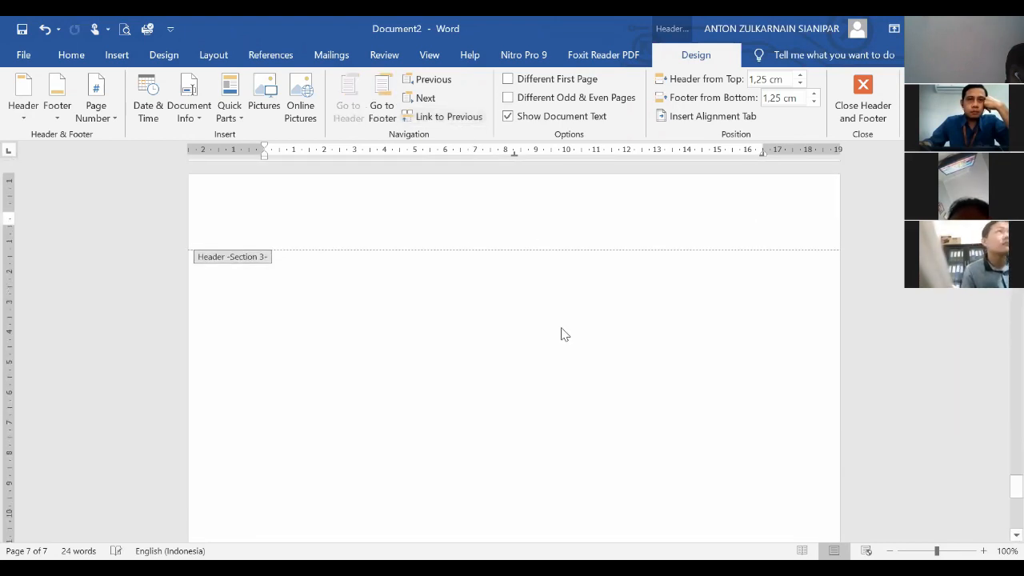
- Return to the body text of the Section 3 page and enter the centred chapter heading BAB I
{"action": "double_click", "coordinate": [519, 311]}
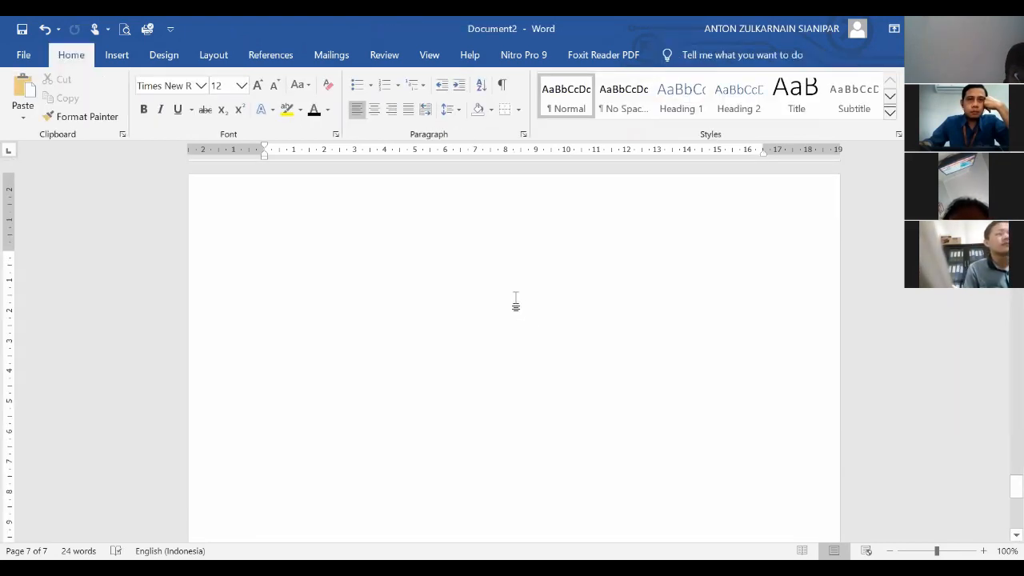
{"action": "type", "text": "BAB I"}
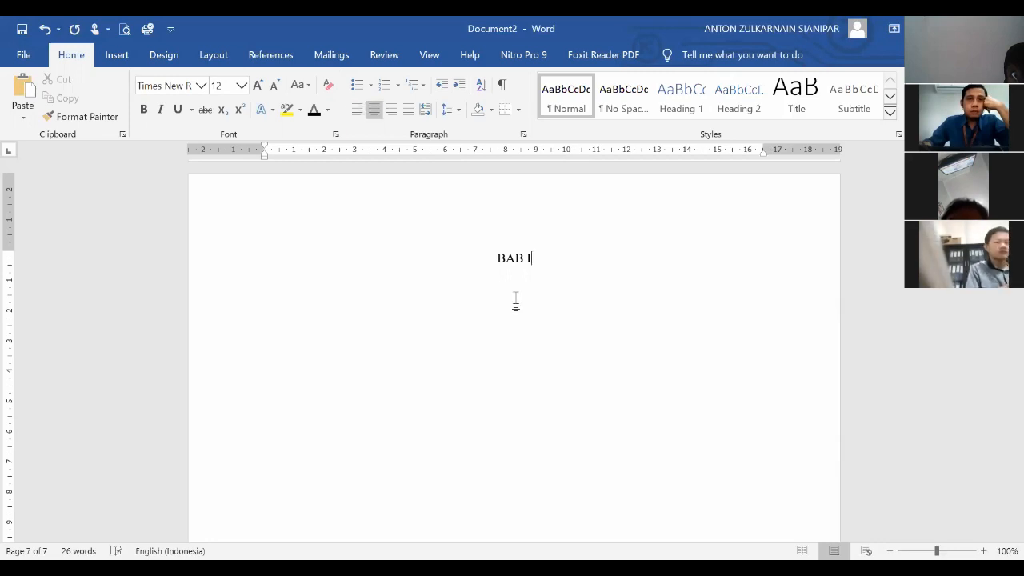
- Add the title PENDAHULUAN on the line below BAB I and make both heading lines bold
{"action": "type", "text": "PENDAHULUAN"}
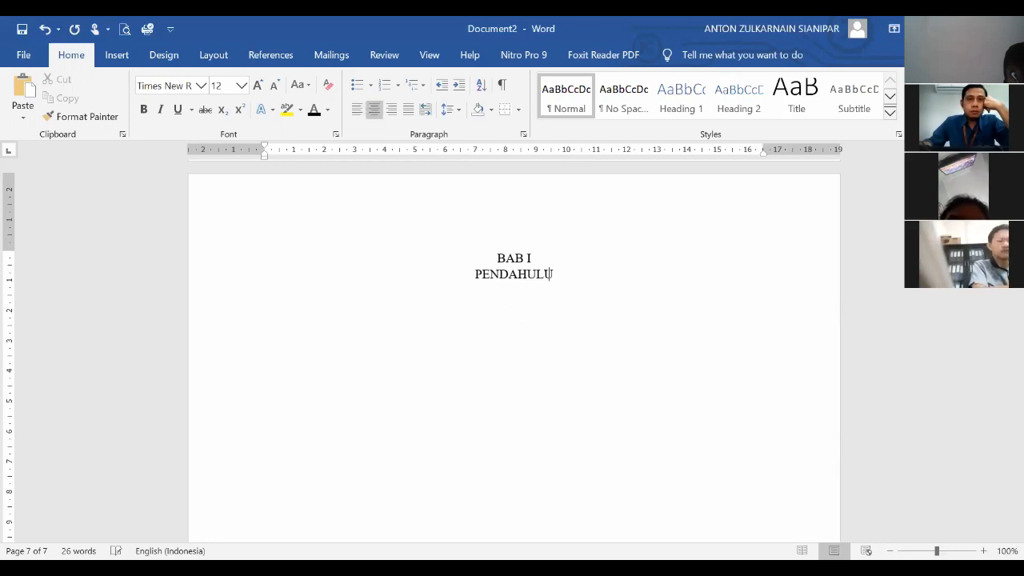
{"action": "left_click", "coordinate": [496, 258], "text": "shift"}
{"action": "key", "text": "ctrl+b"}
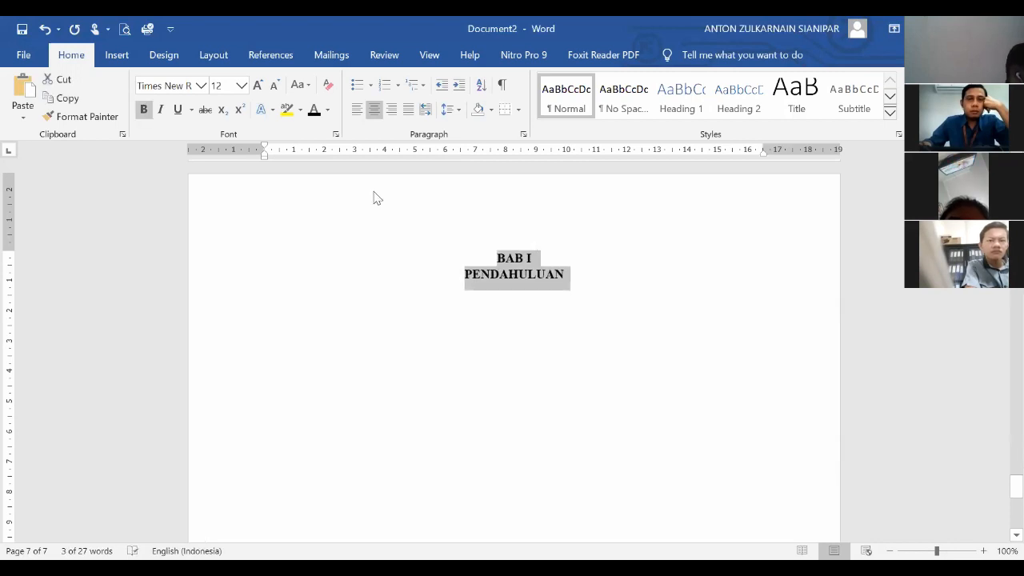
- Assign the two-line BAB I PENDAHULUAN heading to Level 1 of the table of contents and keep it centred
{"action": "left_click", "coordinate": [264, 54]}
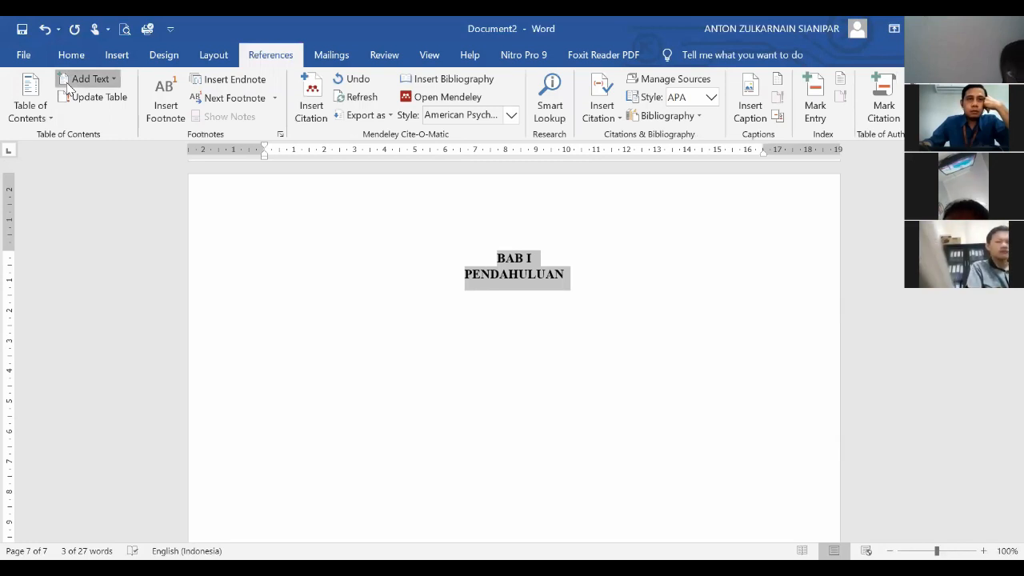
{"action": "key", "text": "ctrl+l"}
{"action": "key", "text": "ctrl+e"}
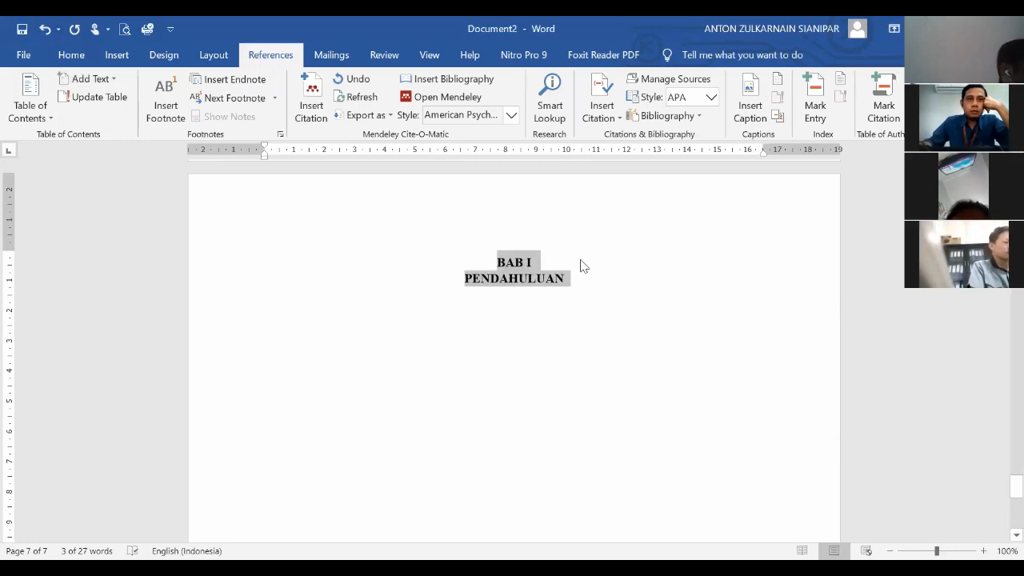
{"action": "left_click", "coordinate": [590, 274]}
{"action": "left_click_drag", "start_coordinate": [589, 279], "coordinate": [494, 264]}
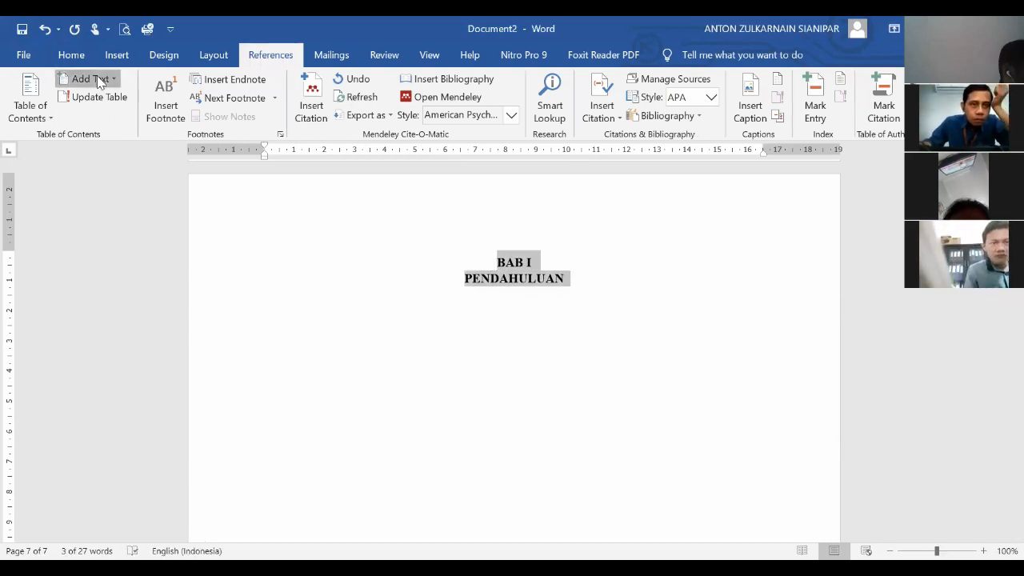
{"action": "left_click", "coordinate": [96, 114]}
{"action": "key", "text": "ctrl+e"}
{"action": "left_click", "coordinate": [598, 276]}
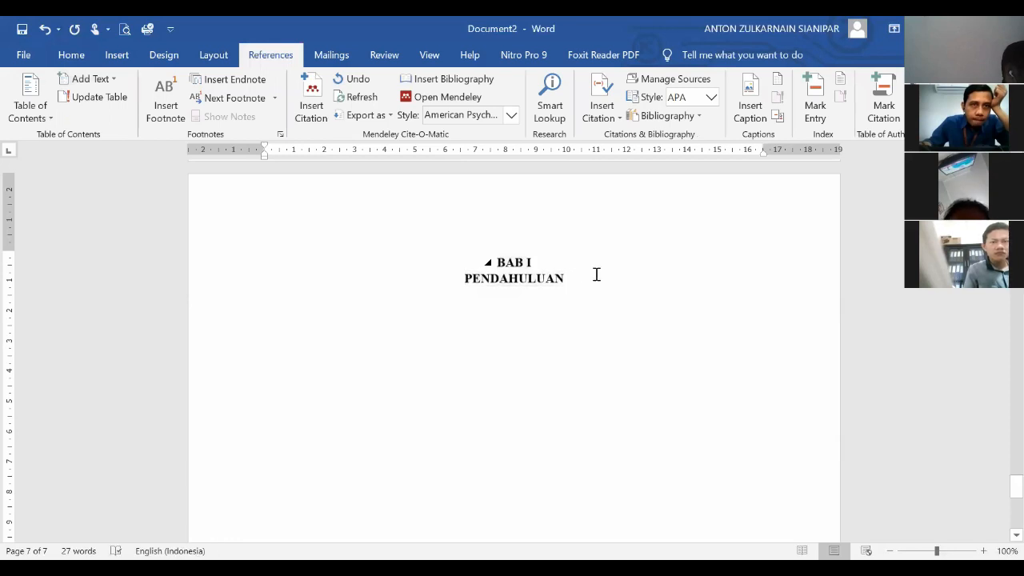
- Start an A., B., C. lettered list below the chapter heading with LATAR BELAKANG MASALAH as its first item
{"action": "key", "text": "Return"}
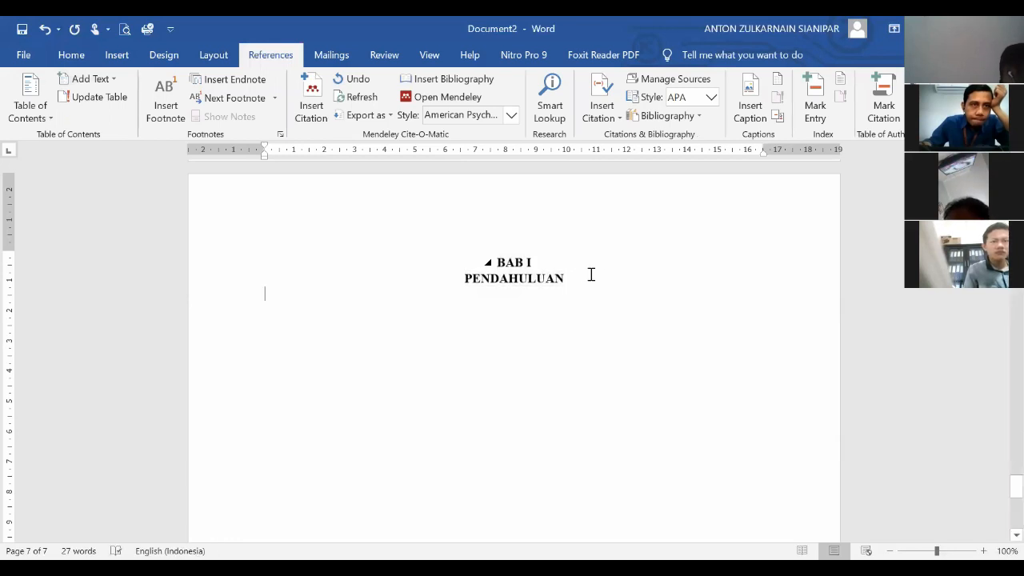
{"action": "left_click", "coordinate": [71, 55]}
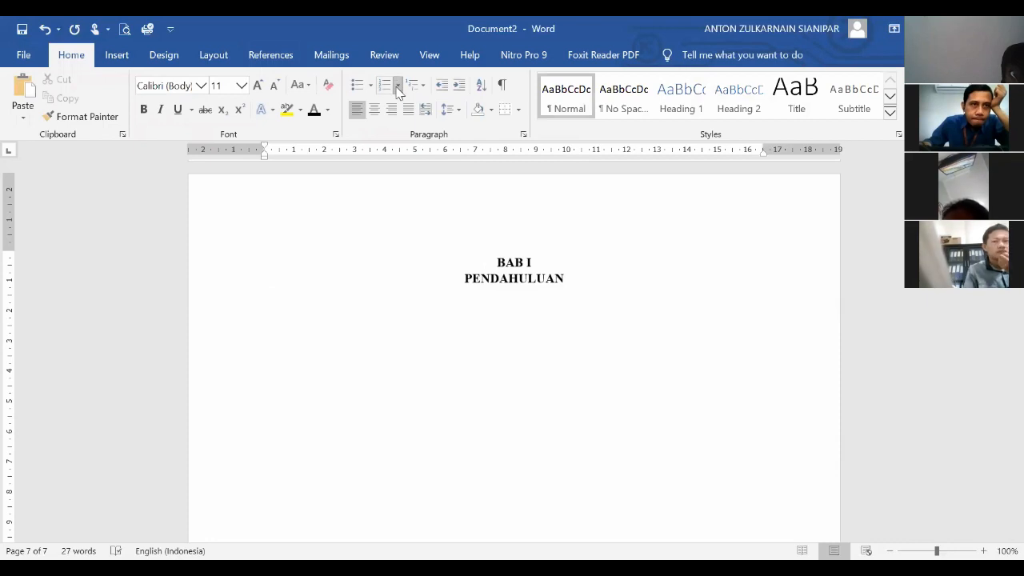
{"action": "left_click", "coordinate": [399, 91]}
{"action": "left_click", "coordinate": [450, 288]}
{"action": "type", "text": "P"}
{"action": "key", "text": "BackSpace"}
{"action": "type", "text": "LATAR B"}
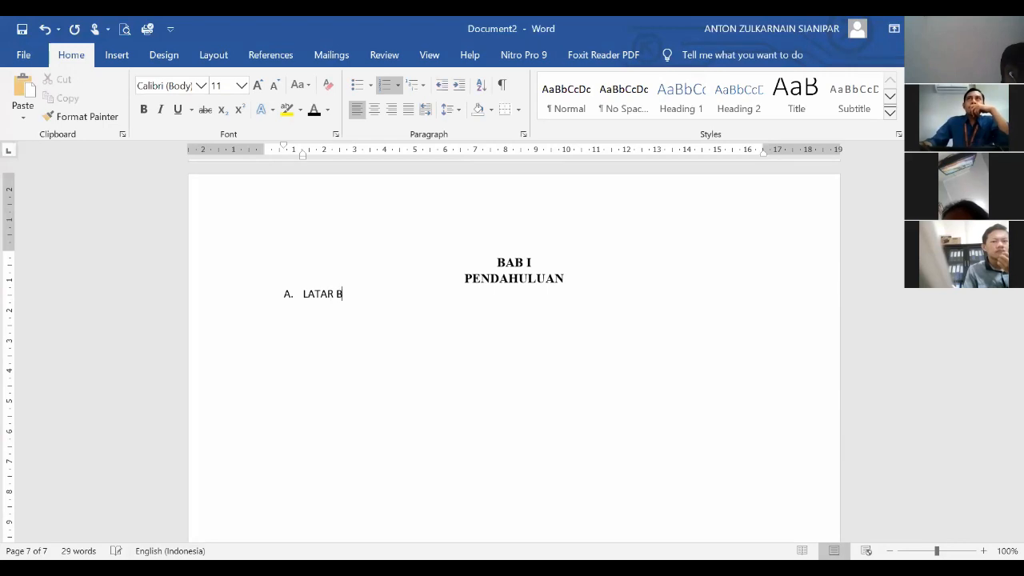
{"action": "type", "text": "ELAJANG "}
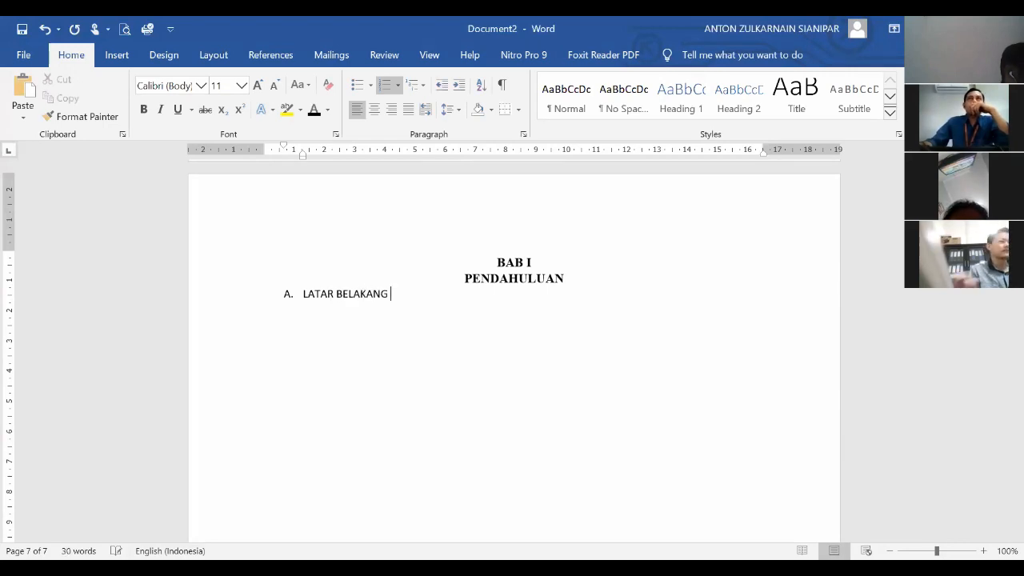
{"action": "type", "text": "MASALAH"}
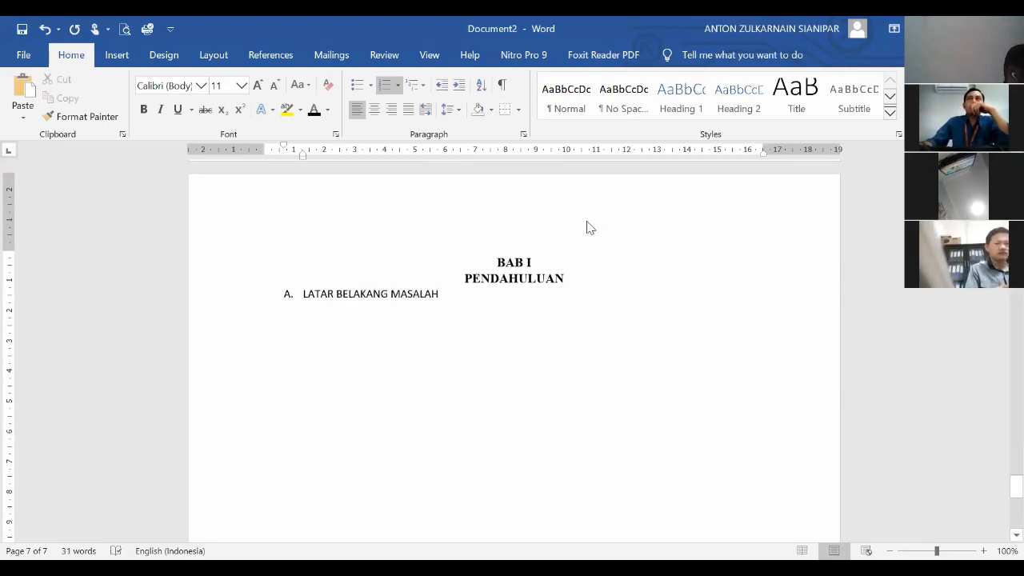
- Insert an unnumbered empty line between PENDAHULUAN and the lettered item LATAR BELAKANG MASALAH
{"action": "key", "text": "Return"}
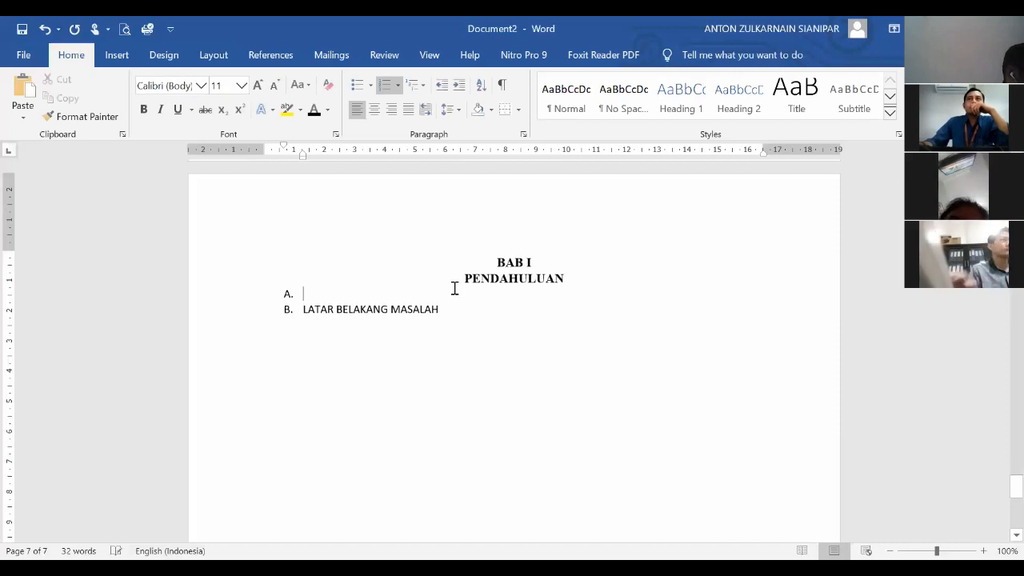
{"action": "key", "text": "BackSpace"}
{"action": "key", "text": "Return"}
- Set the LATAR BELAKANG MASALAH item to Times New Roman, size 12
{"action": "left_click_drag", "start_coordinate": [441, 330], "coordinate": [304, 335]}
{"action": "left_click", "coordinate": [186, 87]}
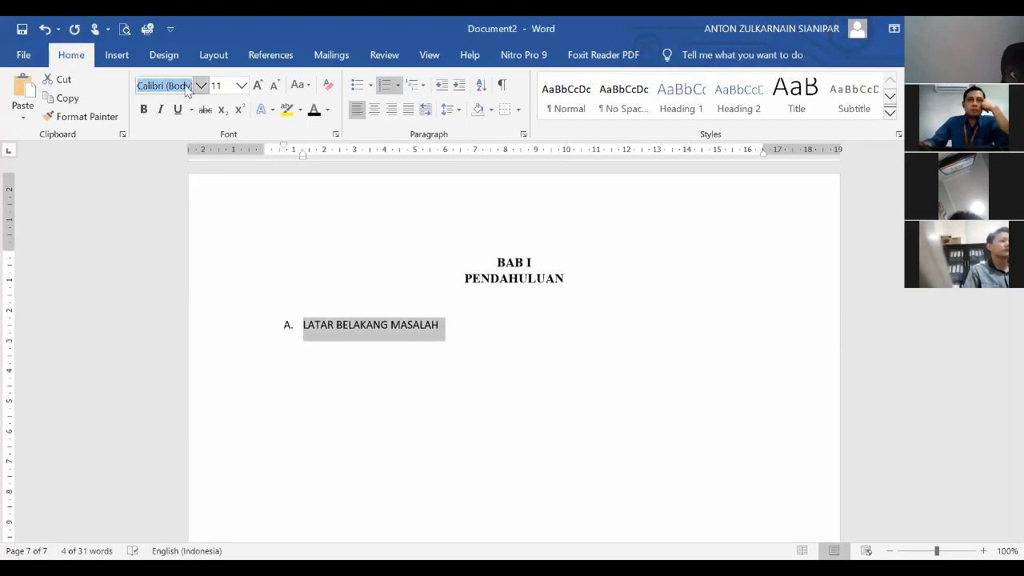
{"action": "type", "text": "Times New Roman"}
{"action": "key", "text": "Tab"}
{"action": "type", "text": "12"}
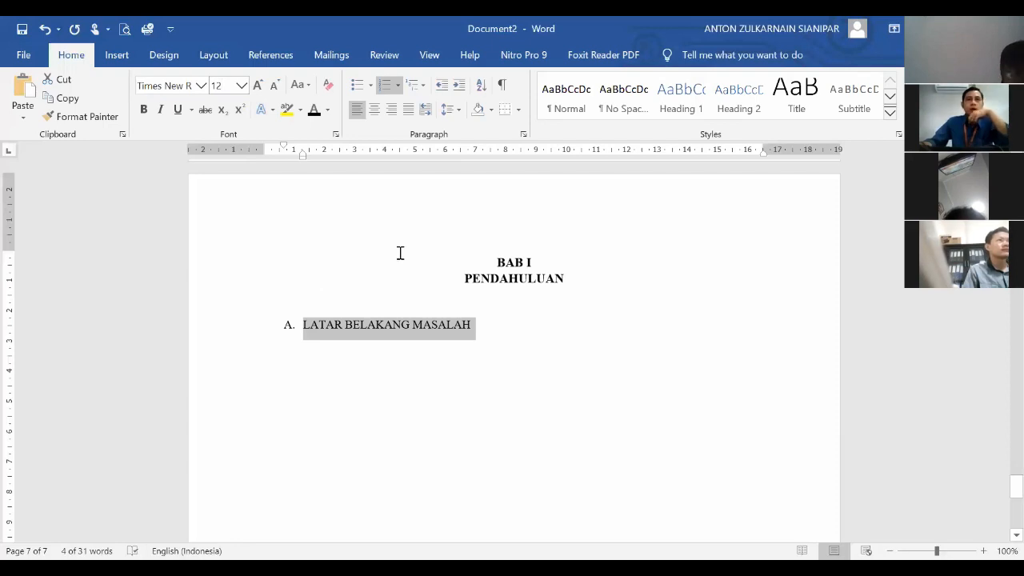
- Assign the LATAR BELAKANG MASALAH subheading to Level 2 of the table of contents
{"action": "left_click", "coordinate": [213, 55]}
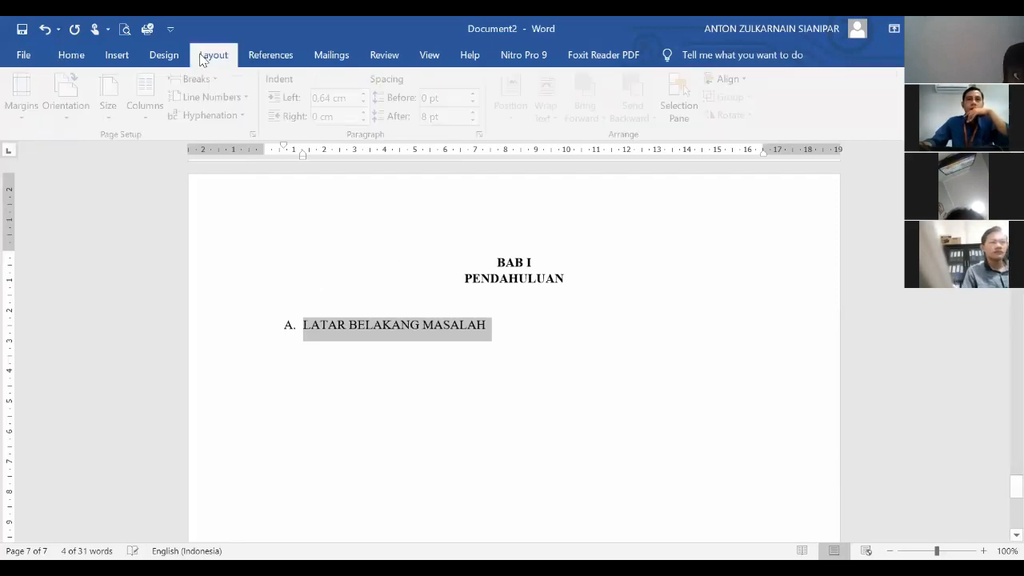
{"action": "left_click", "coordinate": [271, 54]}
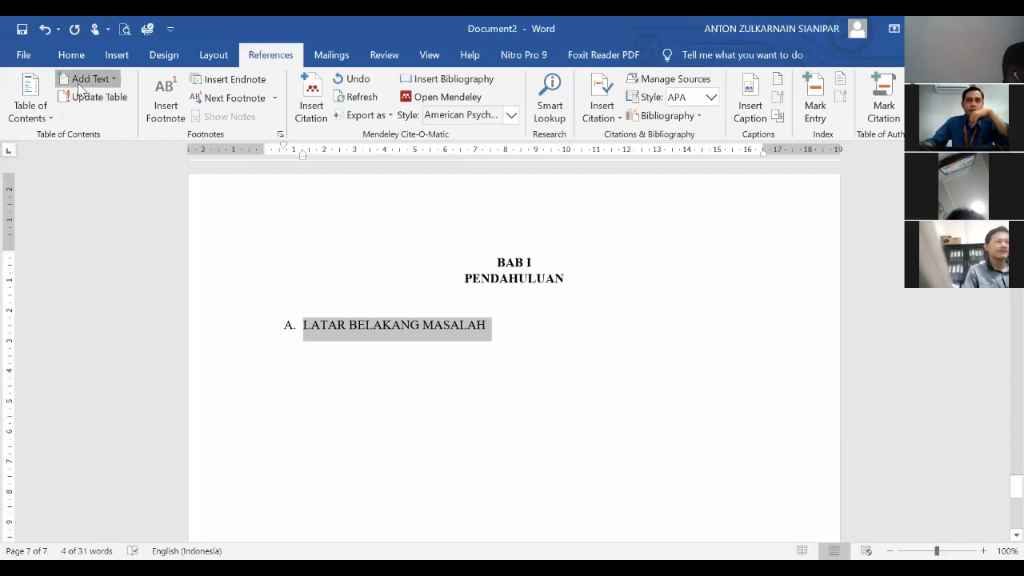
{"action": "left_click", "coordinate": [80, 80]}
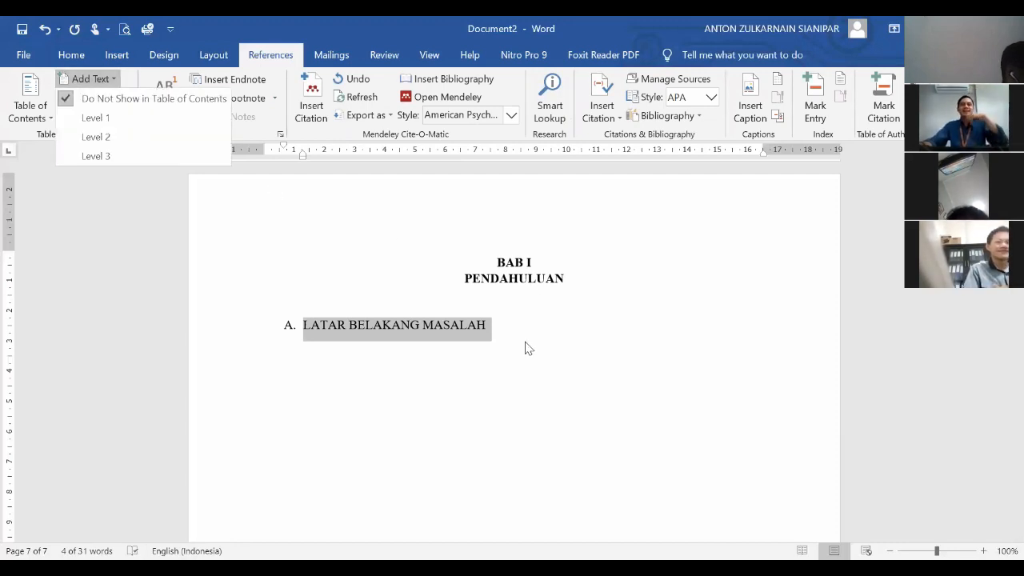
{"action": "left_click_drag", "start_coordinate": [517, 336], "coordinate": [303, 327]}
{"action": "left_click", "coordinate": [571, 275]}
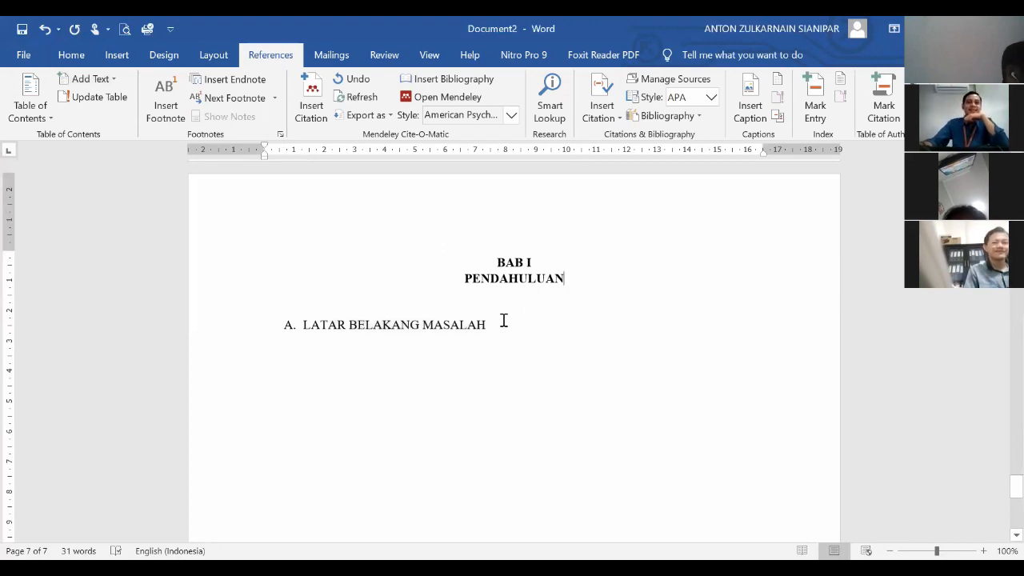
{"action": "left_click_drag", "start_coordinate": [503, 319], "coordinate": [306, 327]}
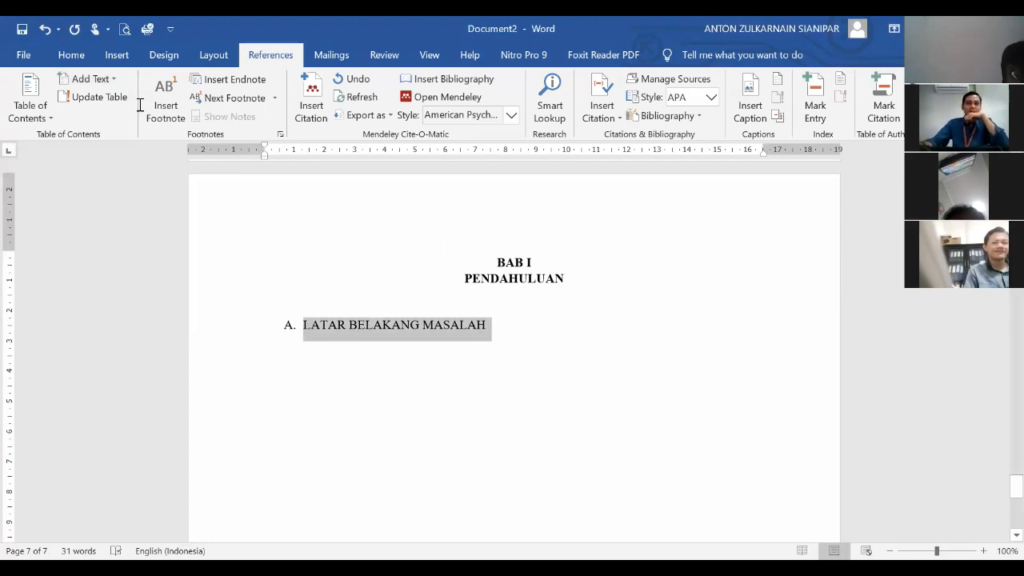
{"action": "left_click", "coordinate": [89, 79]}
{"action": "left_click", "coordinate": [112, 138]}
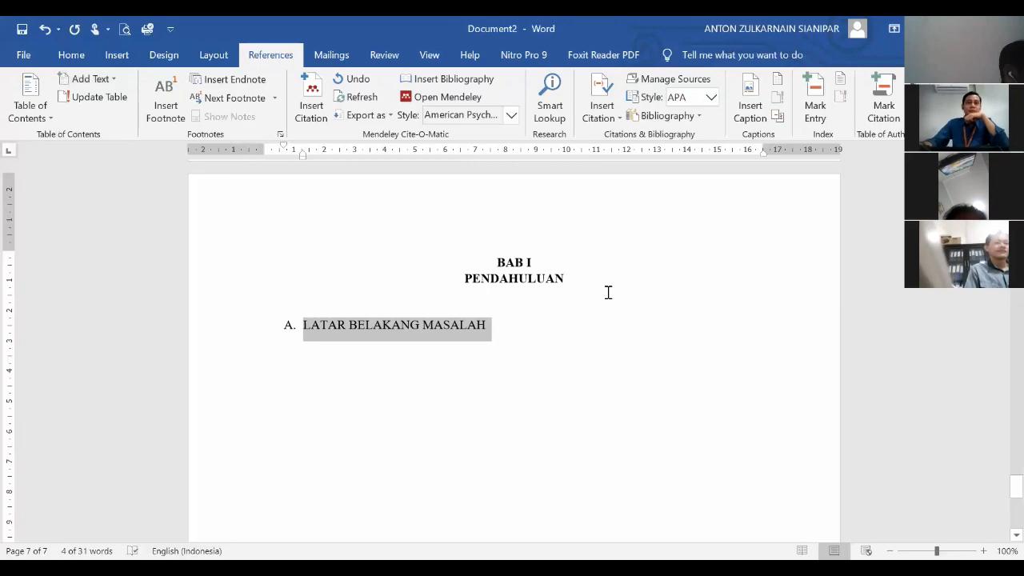
- Make the LATAR BELAKANG MASALAH subheading bold, including its list letter
{"action": "left_click", "coordinate": [607, 291]}
{"action": "left_click_drag", "start_coordinate": [536, 339], "coordinate": [291, 325]}
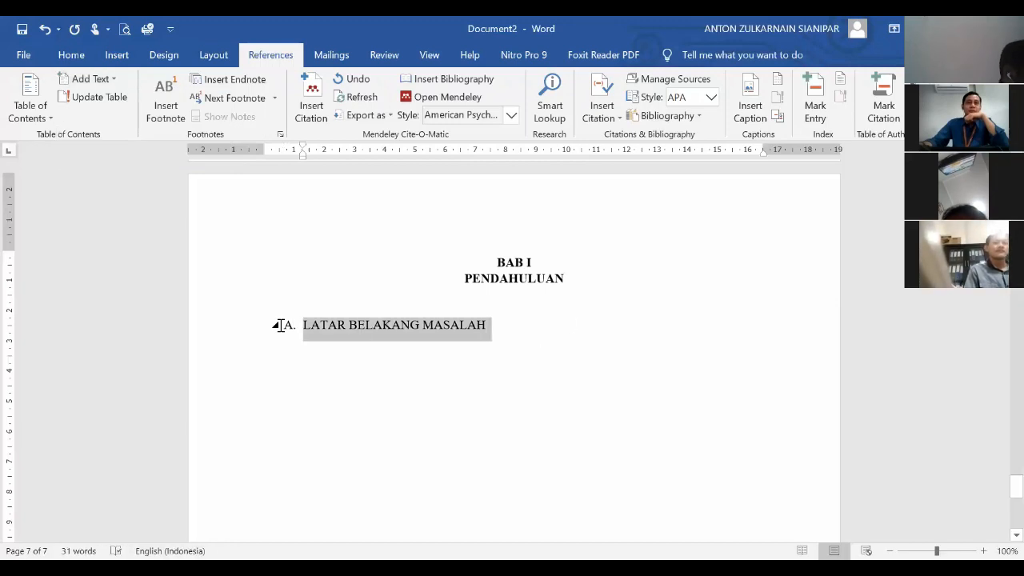
{"action": "key", "text": "ctrl+b"}
{"action": "left_click", "coordinate": [607, 338]}
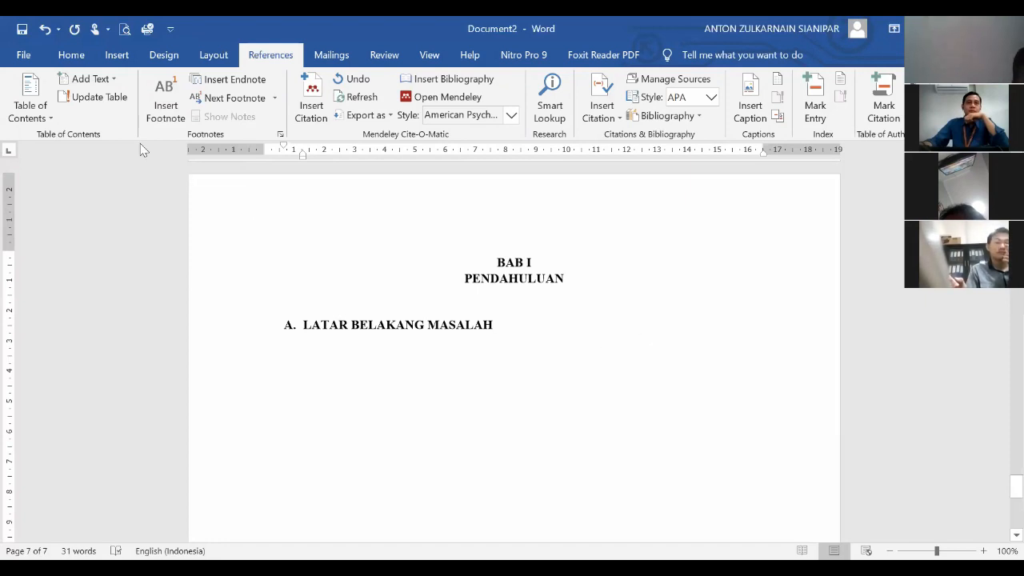
- Check which table-of-contents level is assigned to the LATAR BELAKANG MASALAH subheading
{"action": "left_click", "coordinate": [99, 83]}
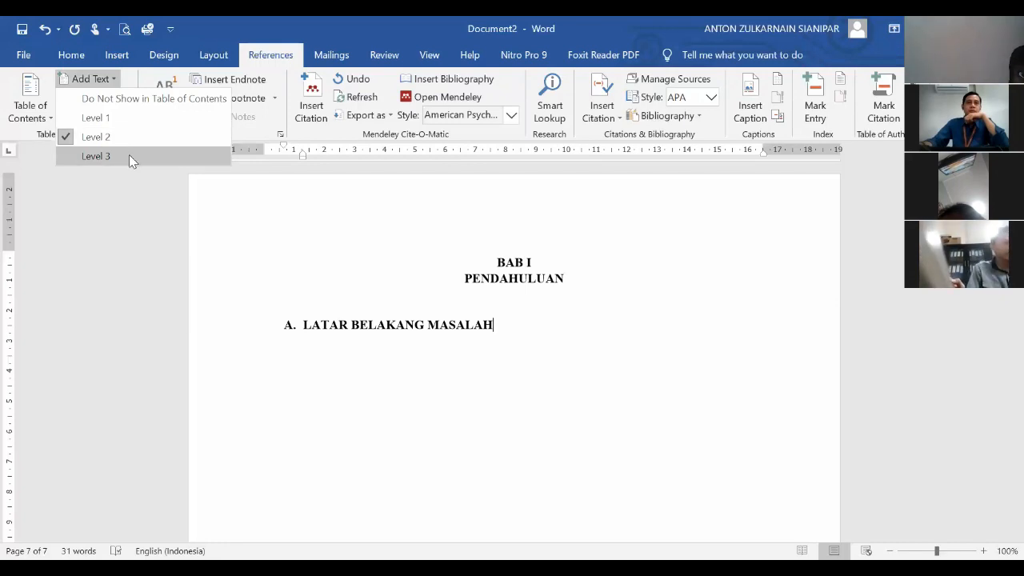
{"action": "left_click", "coordinate": [502, 326]}
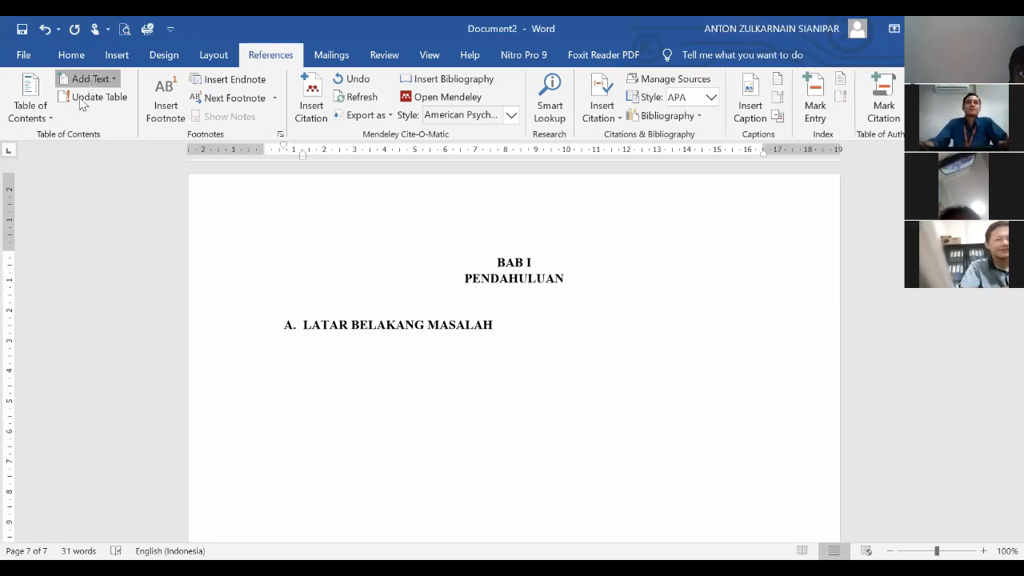
{"action": "left_click", "coordinate": [96, 80]}
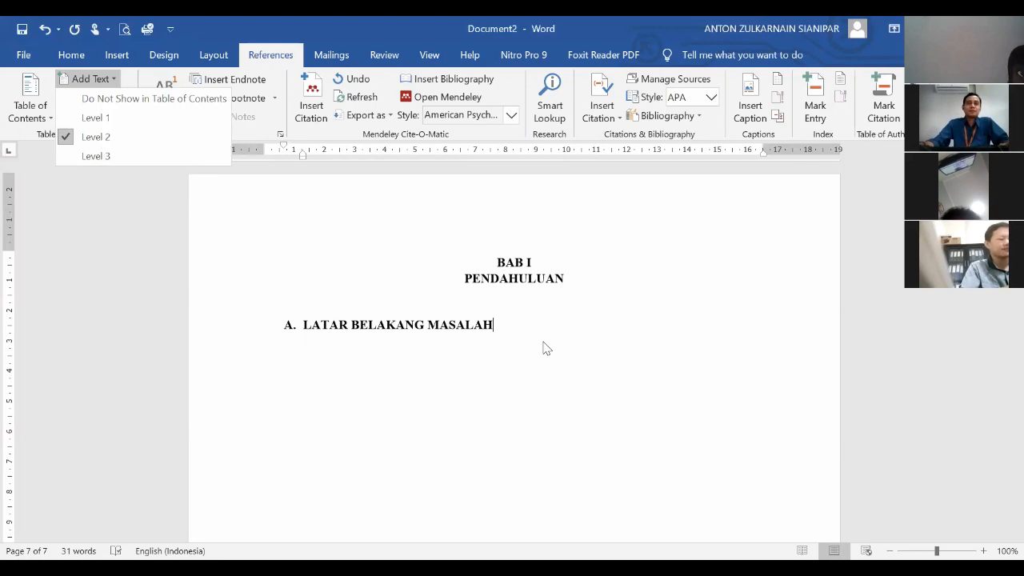
{"action": "left_click", "coordinate": [113, 84]}
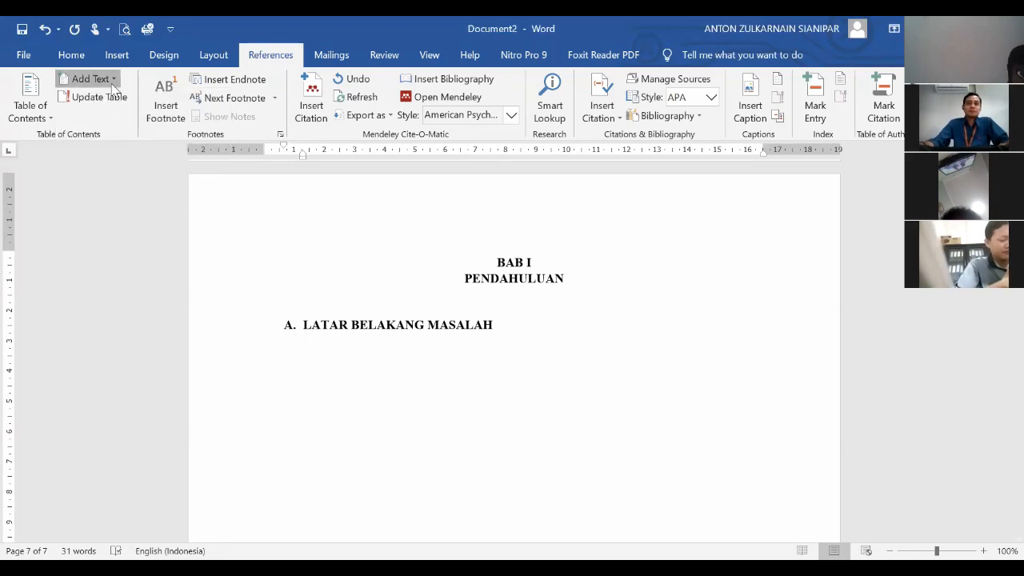
{"action": "left_click", "coordinate": [114, 80]}
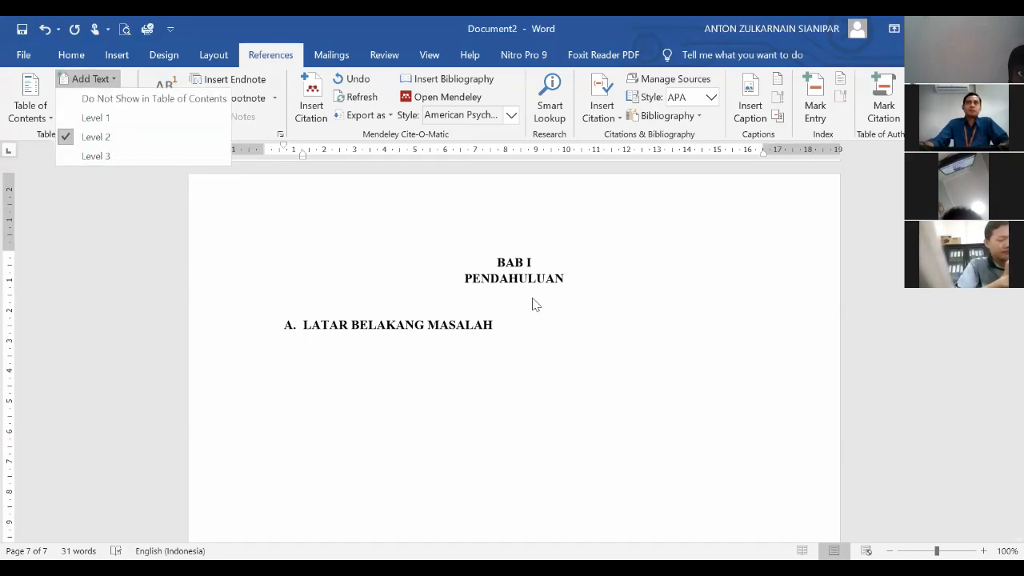
{"action": "left_click", "coordinate": [113, 85]}
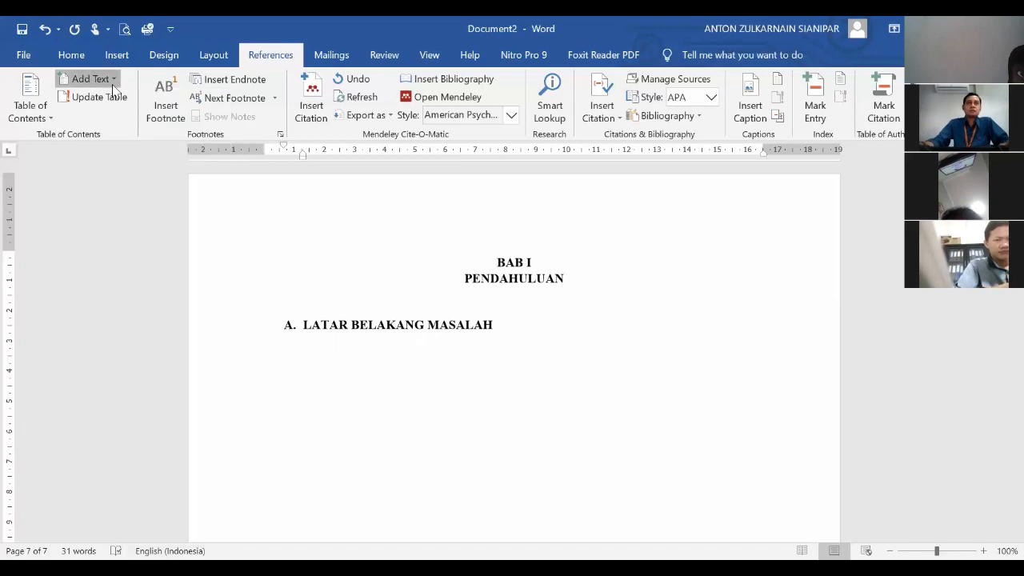
{"action": "left_click", "coordinate": [113, 83]}
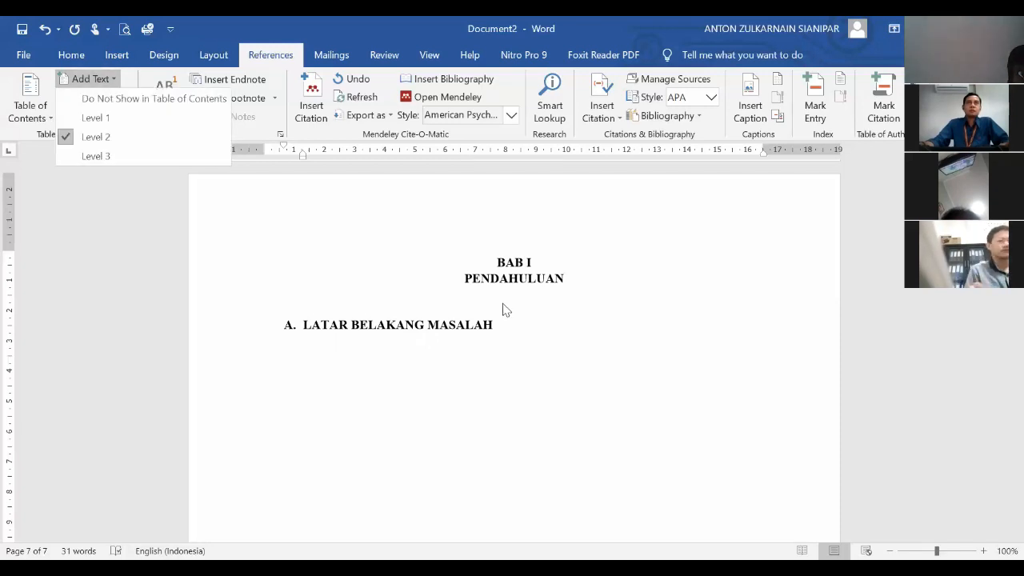
- Replace the existing DAFTAR ISI table with a custom table of contents covering the new BAB I headings
{"action": "left_click", "coordinate": [45, 123]}
{"action": "left_click", "coordinate": [46, 120]}
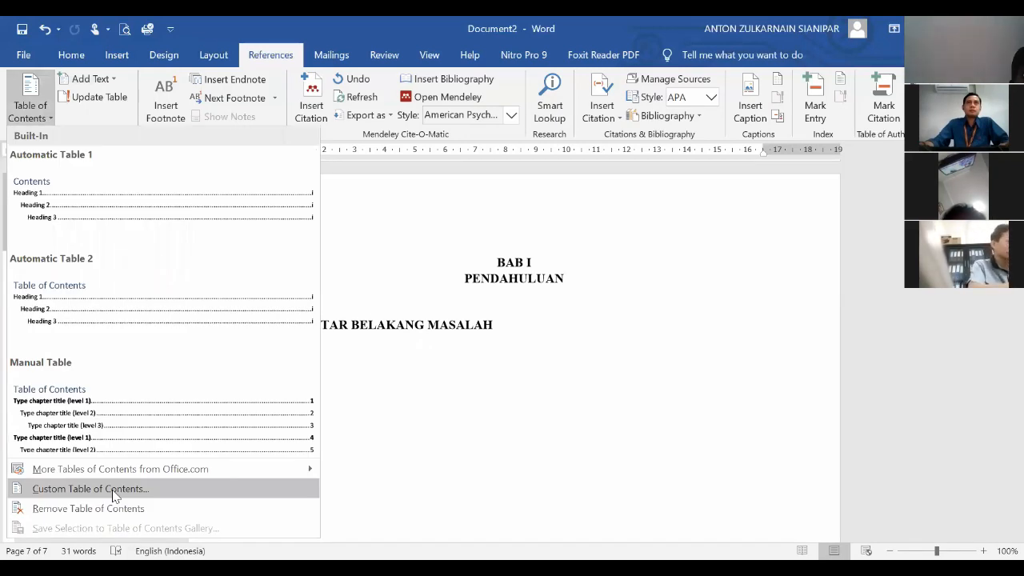
{"action": "left_click", "coordinate": [115, 491]}
{"action": "left_click", "coordinate": [412, 373]}
{"action": "left_click", "coordinate": [624, 456]}
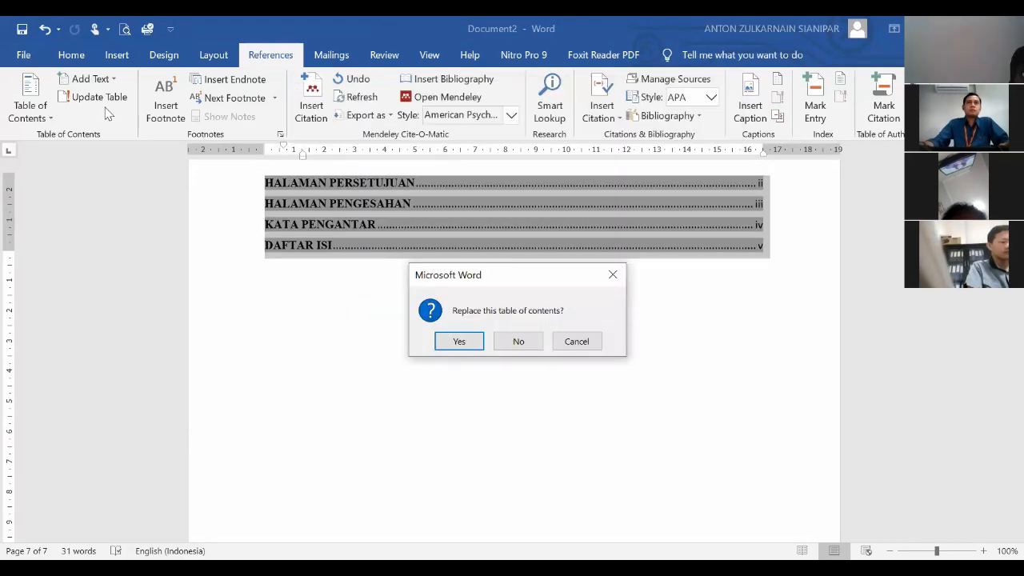
{"action": "left_click", "coordinate": [460, 342]}
- Review the regenerated table of contents and follow its BAB I PENDAHULUAN entry to check the chapter page
{"action": "scroll", "coordinate": [468, 336], "scroll_direction": "up", "scroll_amount": 1}
{"action": "scroll", "coordinate": [468, 337], "scroll_direction": "down", "scroll_amount": 2}
{"action": "scroll", "coordinate": [468, 337], "scroll_direction": "up", "scroll_amount": 1}
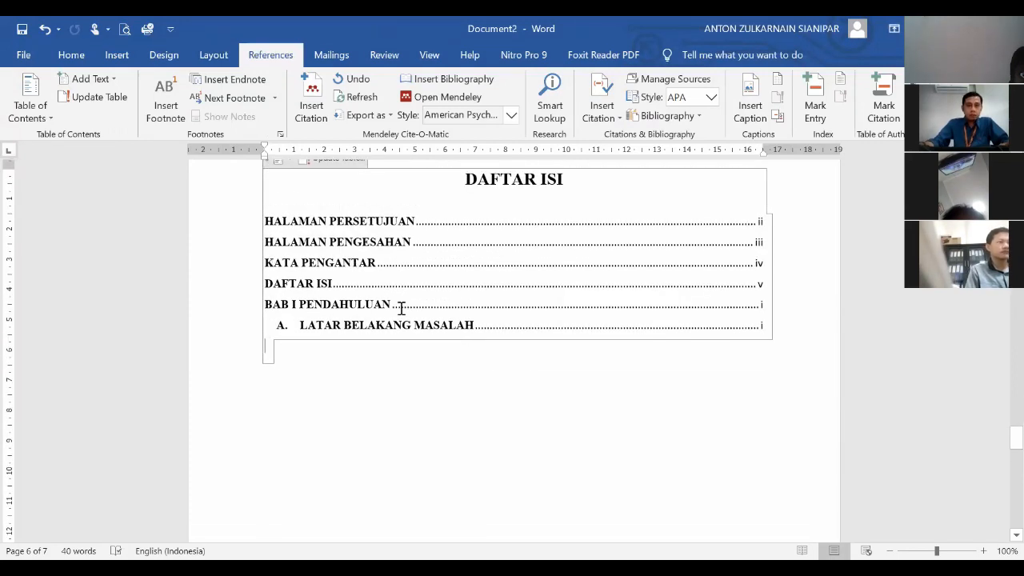
{"action": "left_click", "coordinate": [558, 304]}
{"action": "left_click", "coordinate": [557, 304], "text": "ctrl"}
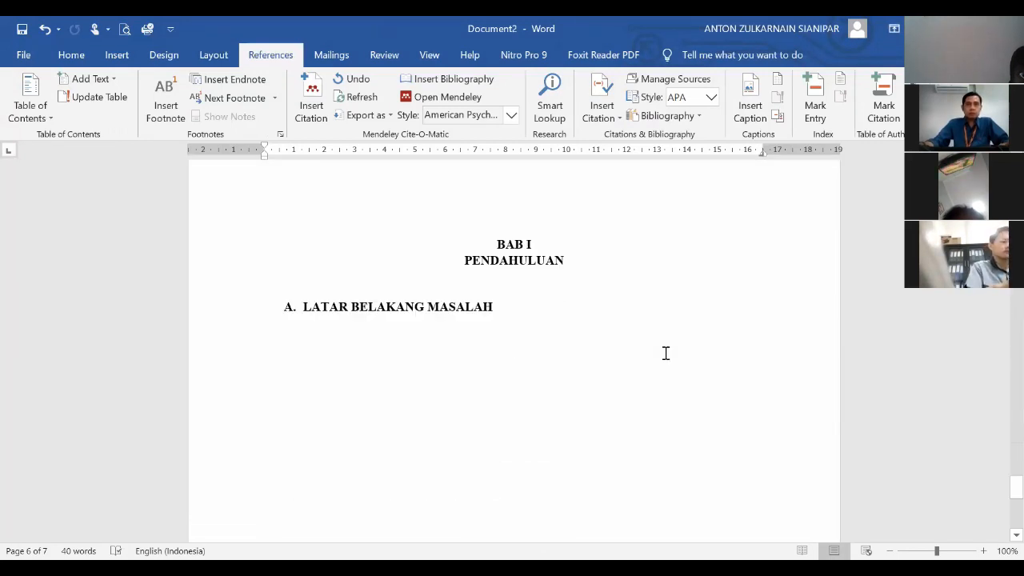
{"action": "left_click", "coordinate": [104, 80]}
{"action": "left_click", "coordinate": [521, 297]}
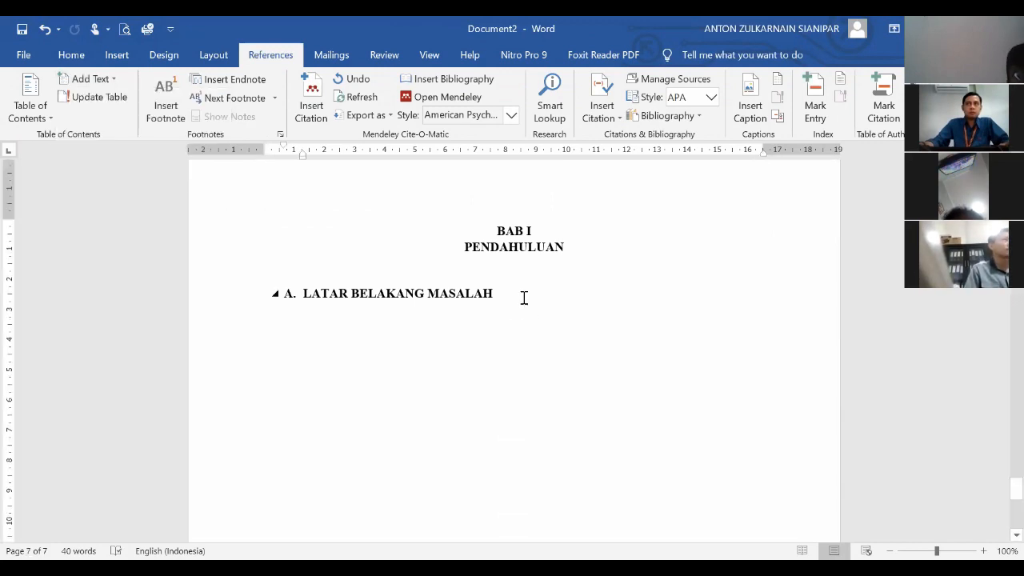
{"action": "scroll", "coordinate": [524, 298], "scroll_direction": "down", "scroll_amount": 6}
{"action": "scroll", "coordinate": [525, 298], "scroll_direction": "up", "scroll_amount": 7}
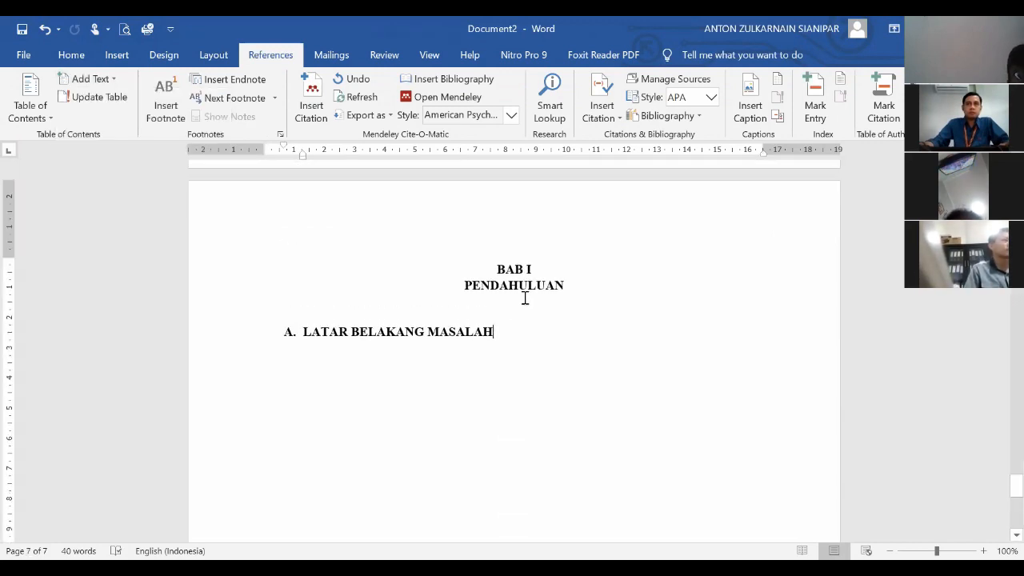
- Add the subheadings RUMUSAN MASALAH and IDENTIFIKASI MASALAH as list items B and C, each on its own new page
{"action": "key", "text": "ctrl+Return"}
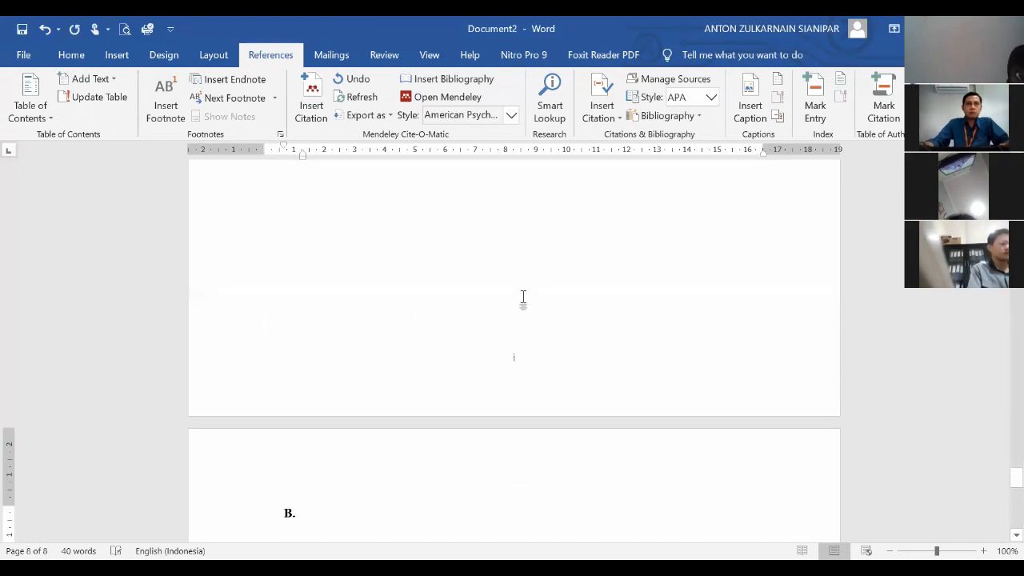
{"action": "type", "text": "RUMUSAAN MASALAH"}
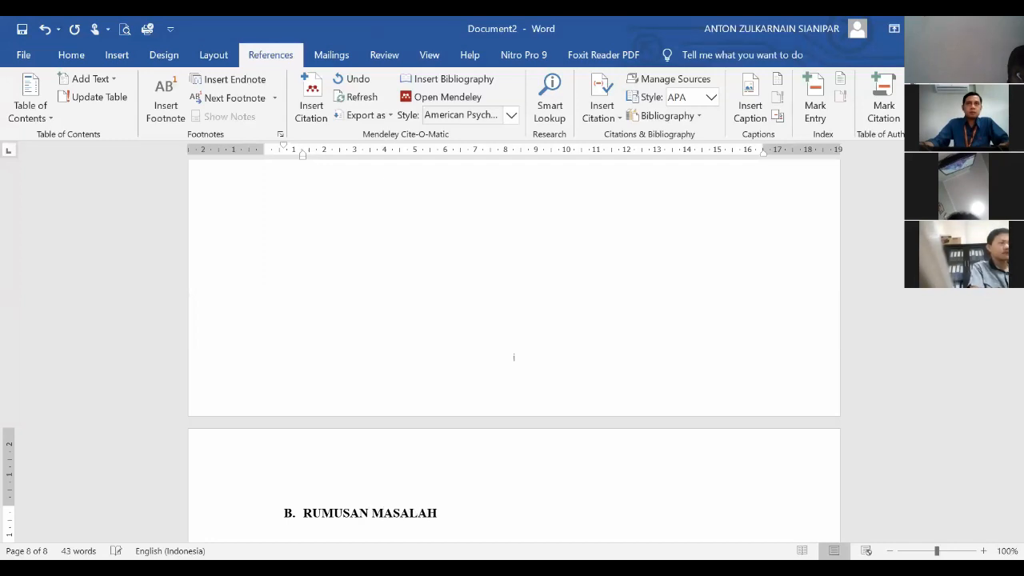
{"action": "key", "text": "ctrl+Return"}
{"action": "type", "text": "IDE"}
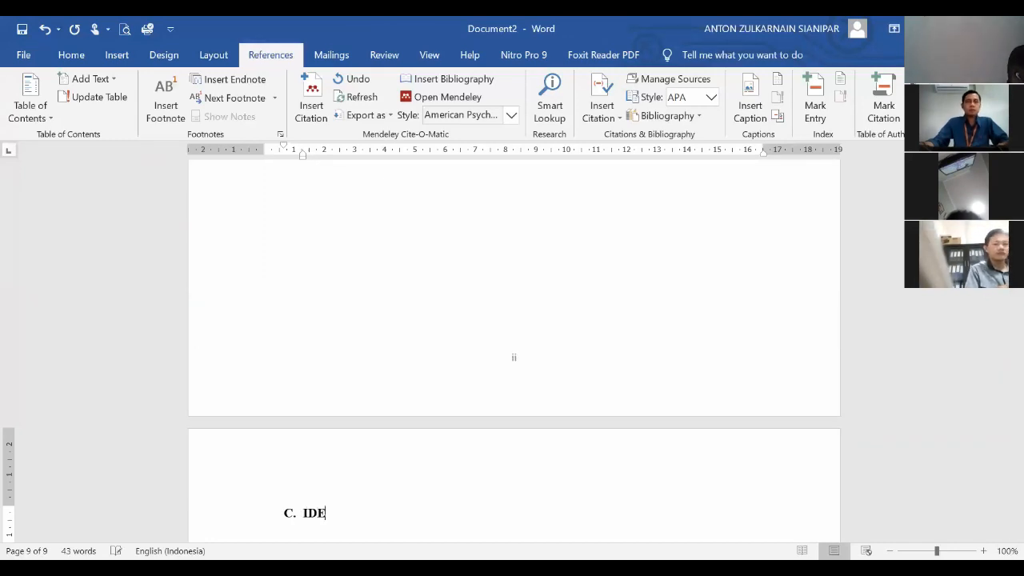
{"action": "type", "text": "NTIFIKASI MASALAH"}
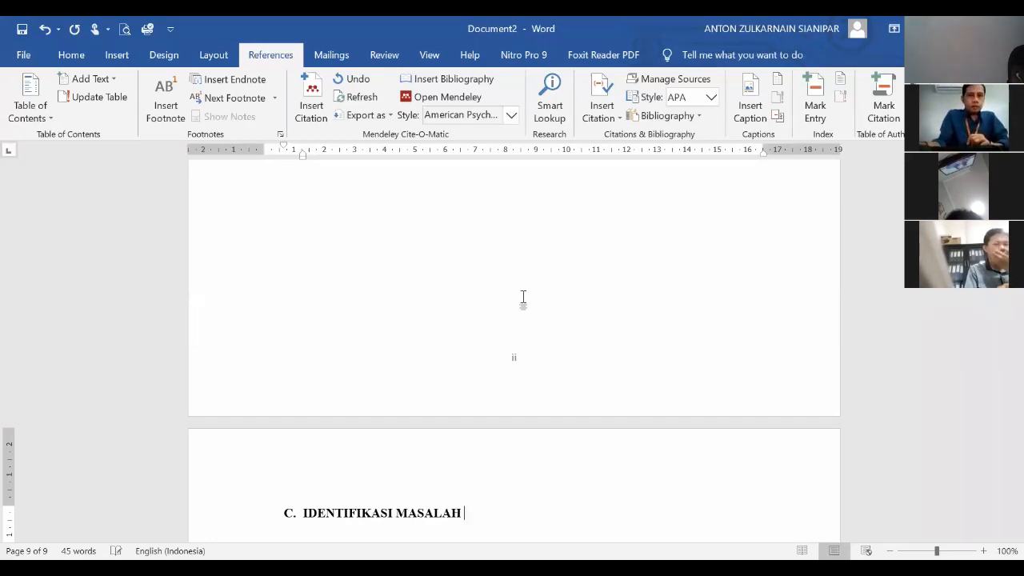
- Add the subheading BATASAN MASALAH as list item D on a new page
{"action": "key", "text": "ctrl+Return"}
{"action": "type", "text": "D"}
{"action": "key", "text": "BackSpace"}
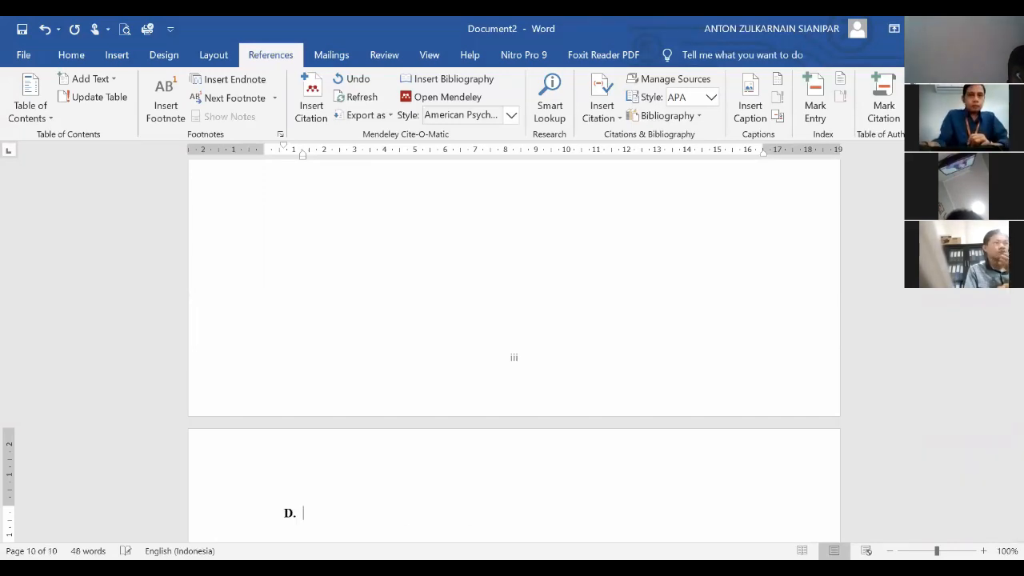
{"action": "type", "text": "BATASAN MAL"}
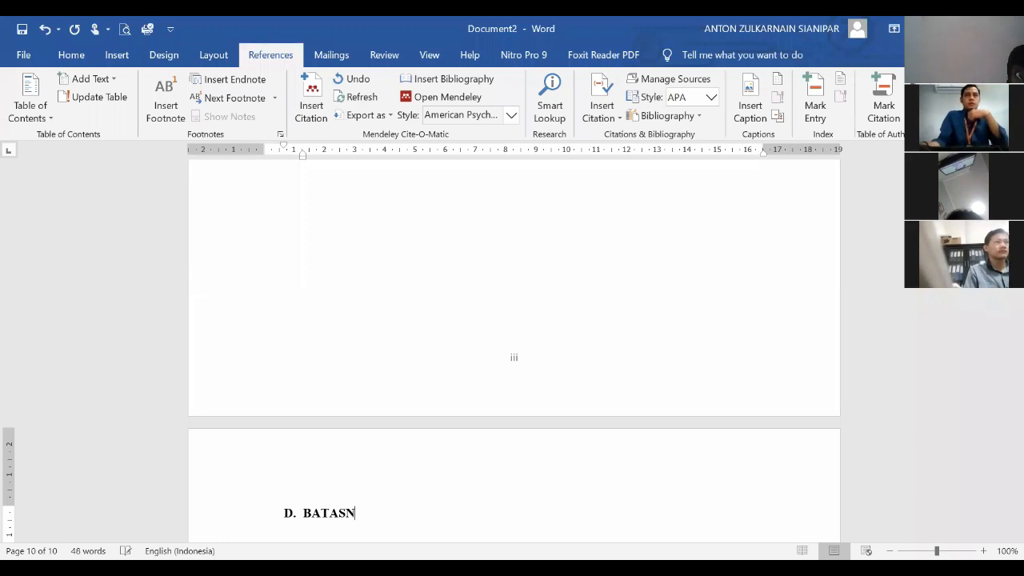
{"action": "type", "text": "SAAH"}
{"action": "key", "text": "BackSpace"}
{"action": "key", "text": "BackSpace"}
{"action": "key", "text": "BackSpace"}
{"action": "key", "text": "BackSpace"}
{"action": "key", "text": "BackSpace"}
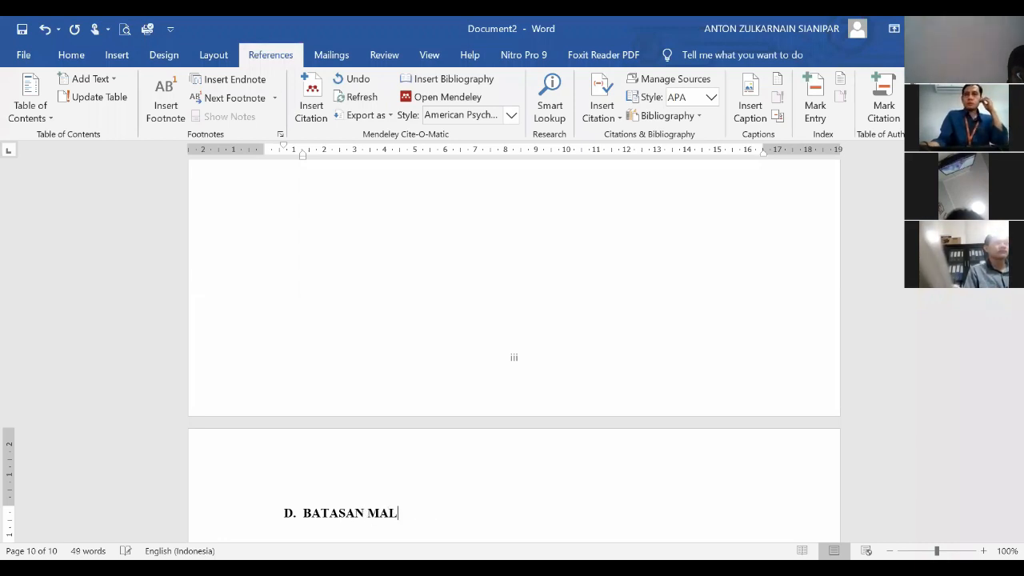
{"action": "type", "text": "SALAH"}
- Check the table-of-contents level of the RUMUSAN MASALAH, IDENTIFIKASI MASALAH and BATASAN MASALAH subheadings
{"action": "scroll", "coordinate": [359, 480], "scroll_direction": "up", "scroll_amount": 12}
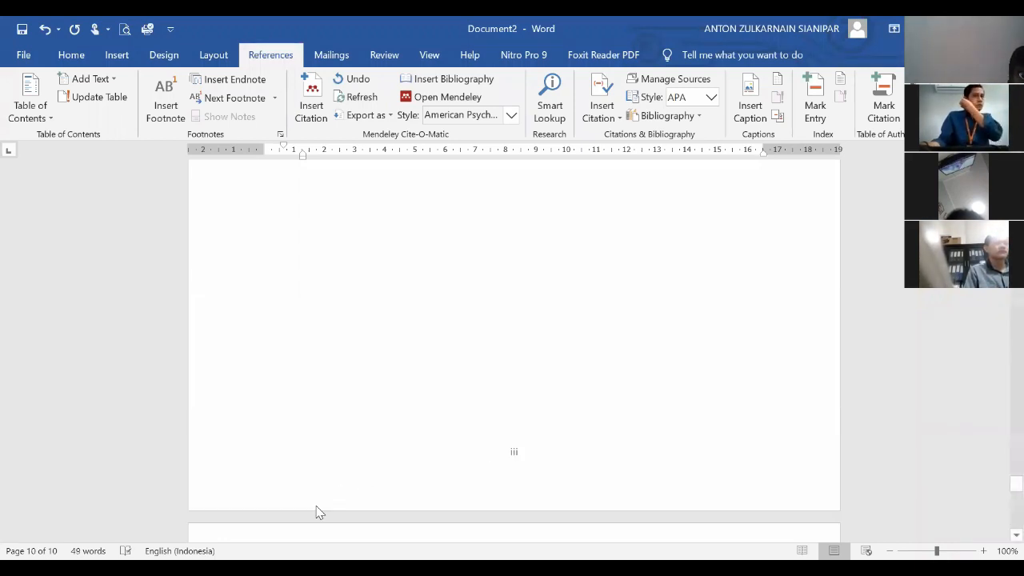
{"action": "scroll", "coordinate": [373, 349], "scroll_direction": "up", "scroll_amount": 15}
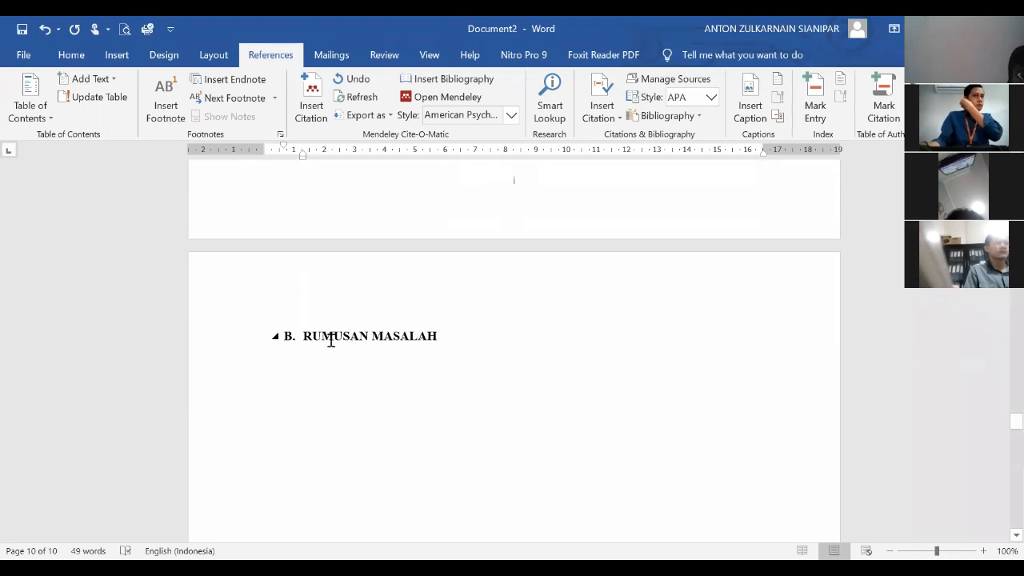
{"action": "left_click", "coordinate": [241, 340]}
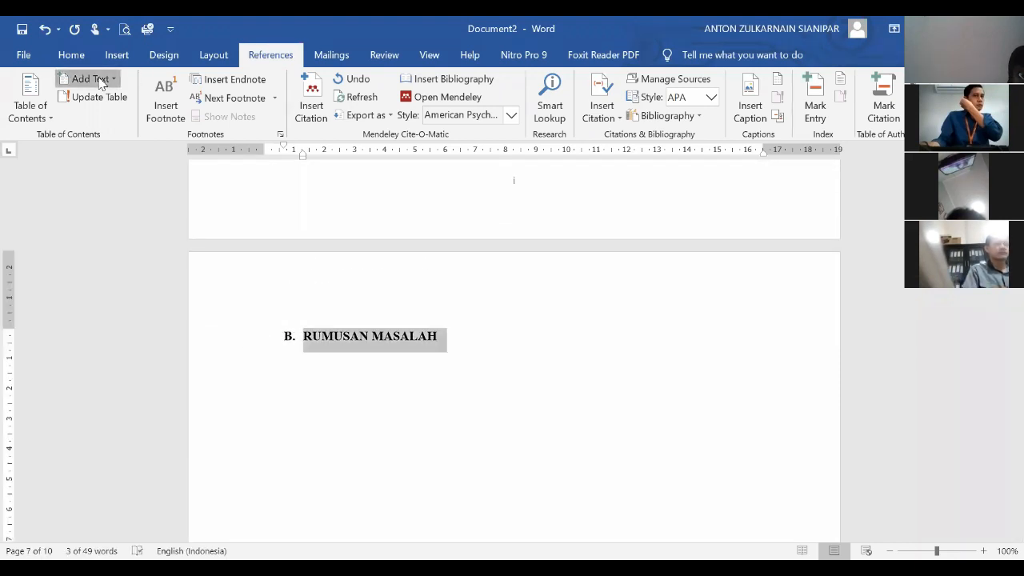
{"action": "scroll", "coordinate": [312, 366], "scroll_direction": "down", "scroll_amount": 5}
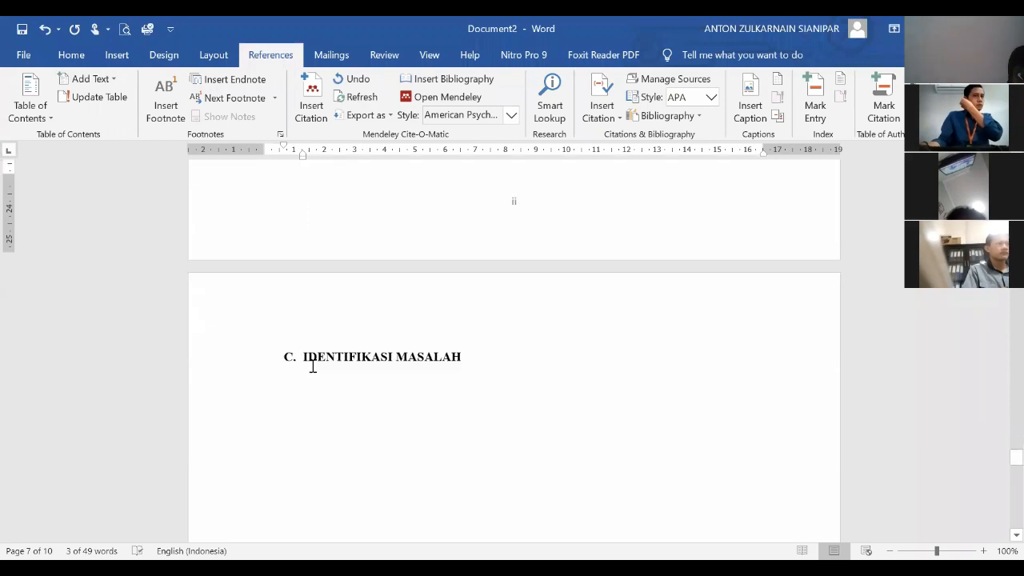
{"action": "left_click", "coordinate": [249, 355]}
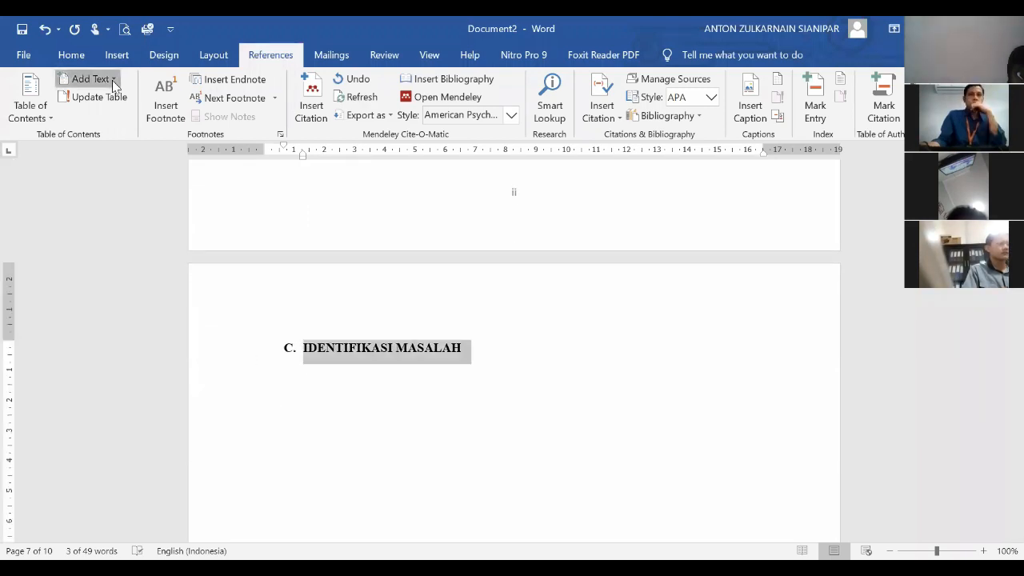
{"action": "scroll", "coordinate": [434, 394], "scroll_direction": "down", "scroll_amount": 4}
{"action": "scroll", "coordinate": [435, 394], "scroll_direction": "down", "scroll_amount": 3}
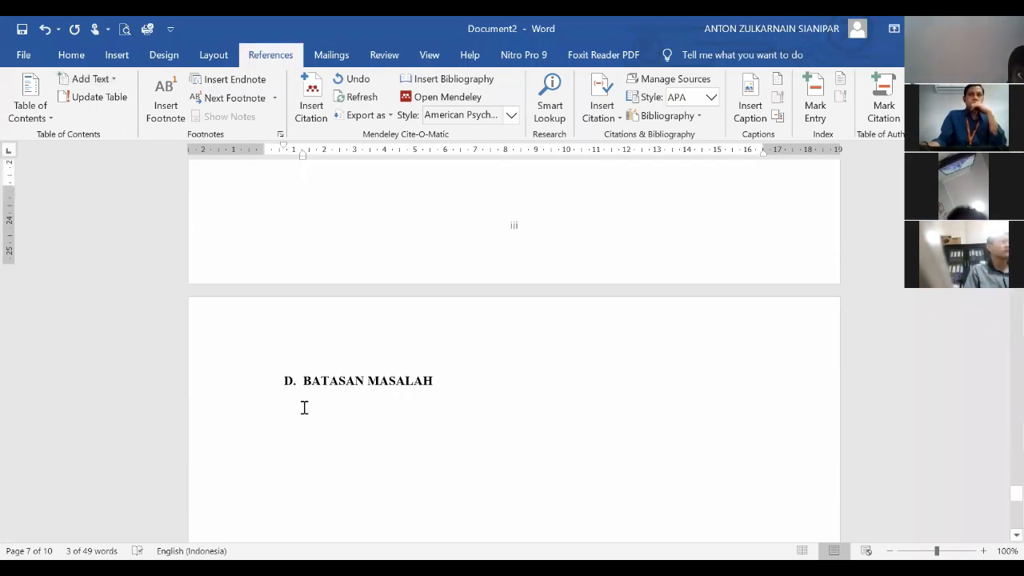
{"action": "left_click", "coordinate": [241, 367]}
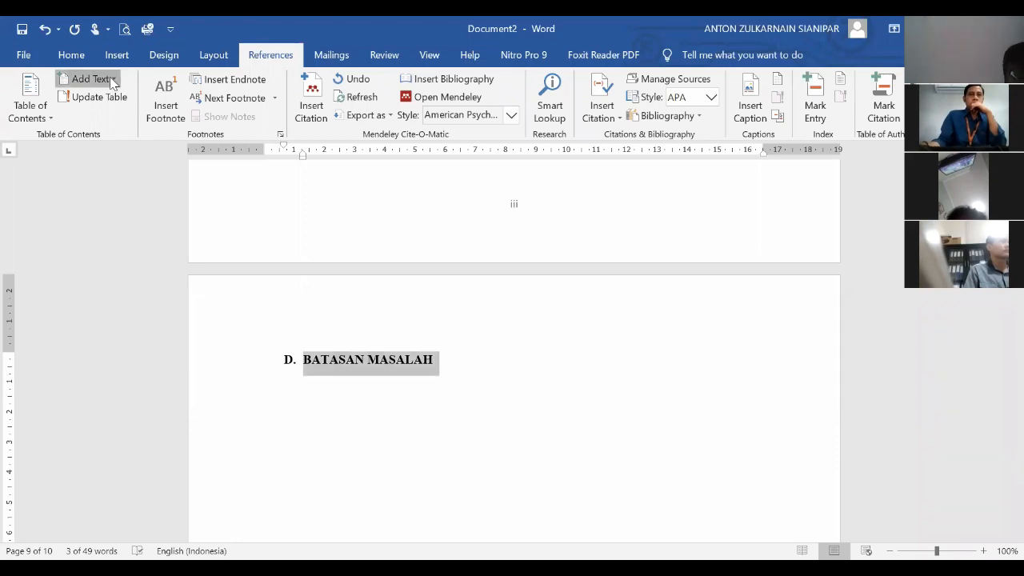
{"action": "scroll", "coordinate": [592, 352], "scroll_direction": "up", "scroll_amount": 20}
{"action": "scroll", "coordinate": [614, 346], "scroll_direction": "up", "scroll_amount": 15}
{"action": "scroll", "coordinate": [580, 374], "scroll_direction": "up", "scroll_amount": 15}
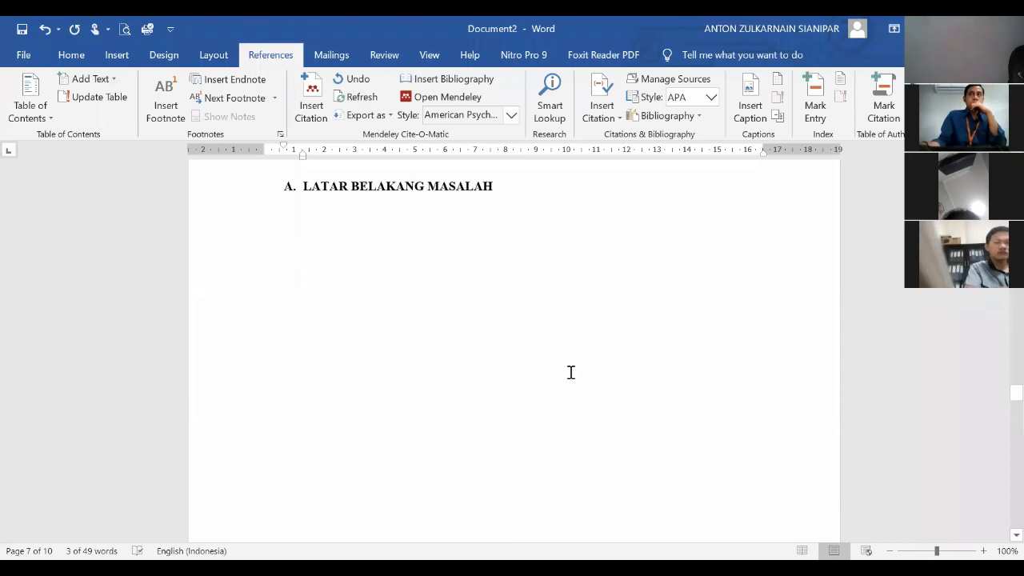
- Change the page number format of the BAB I section to 1, 2, 3 and return to the body text
{"action": "left_click", "coordinate": [197, 63]}
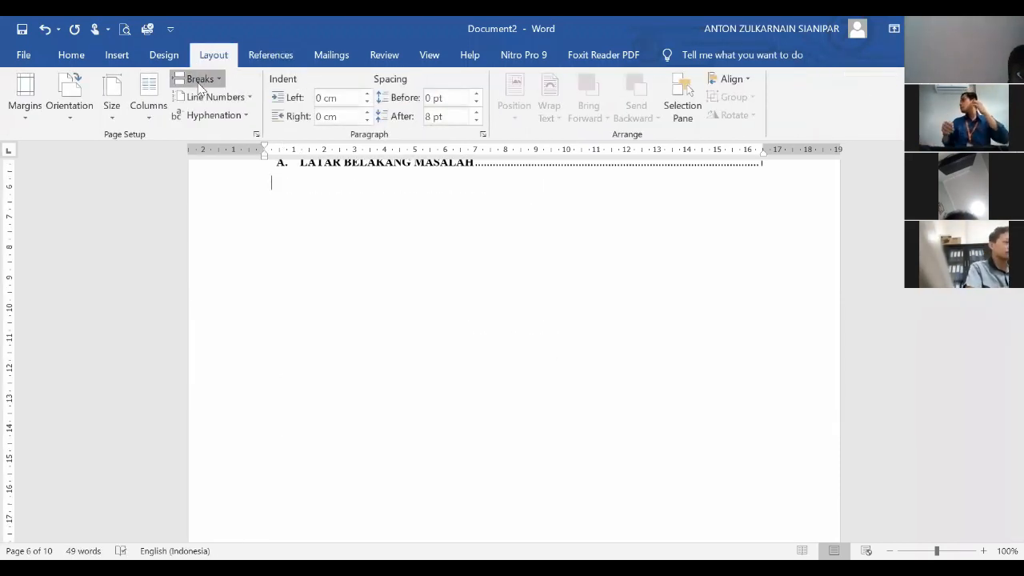
{"action": "scroll", "coordinate": [571, 315], "scroll_direction": "down", "scroll_amount": 15}
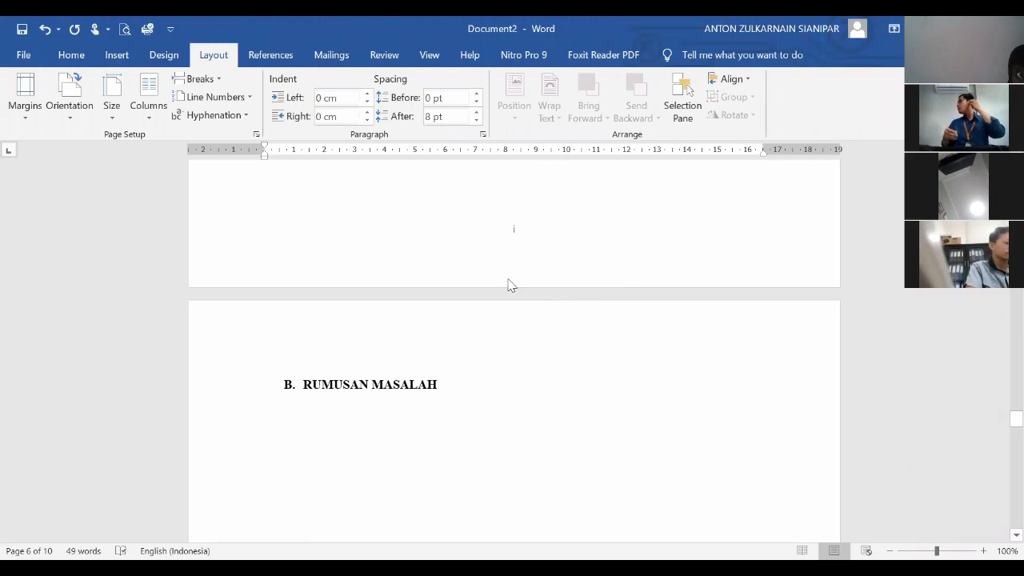
{"action": "double_click", "coordinate": [501, 235]}
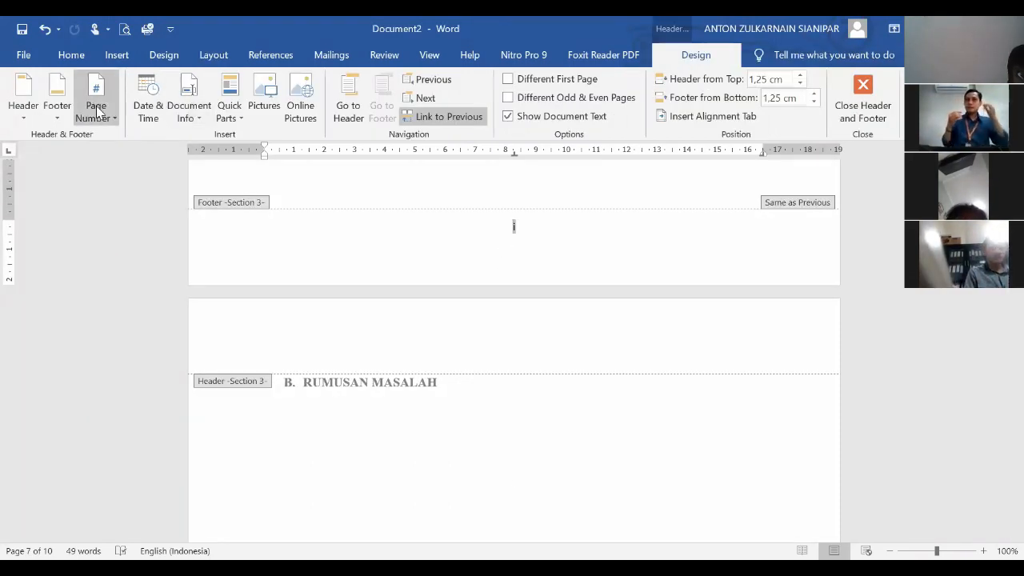
{"action": "left_click", "coordinate": [96, 112]}
{"action": "left_click", "coordinate": [152, 217]}
{"action": "left_click", "coordinate": [523, 197]}
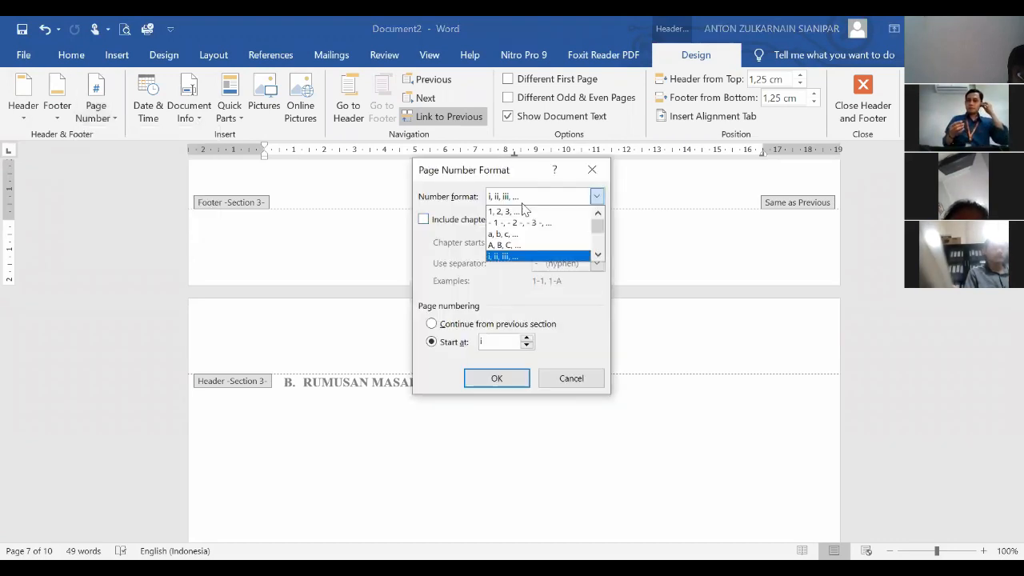
{"action": "left_click", "coordinate": [524, 214]}
{"action": "left_click", "coordinate": [498, 378]}
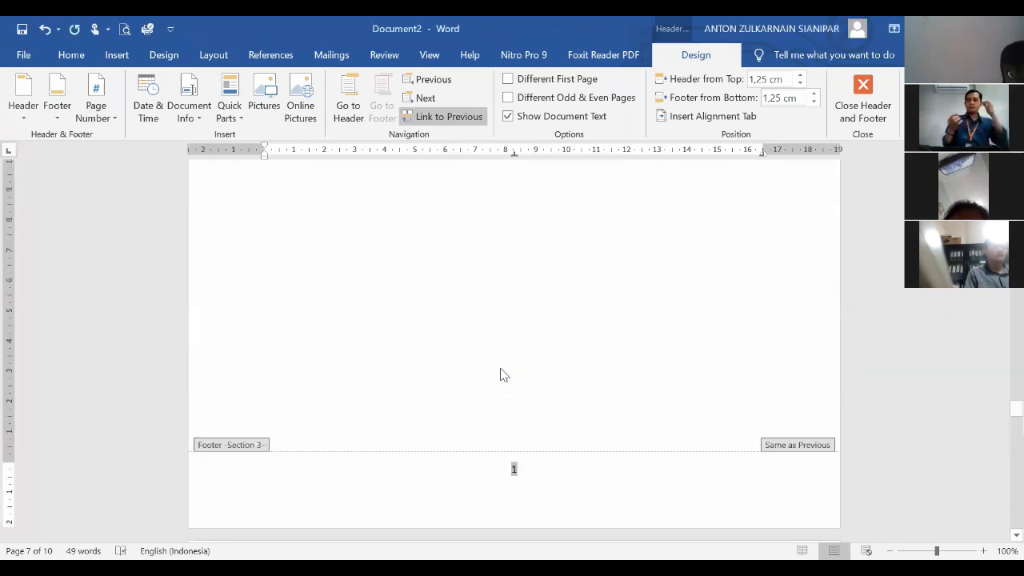
{"action": "double_click", "coordinate": [668, 238]}
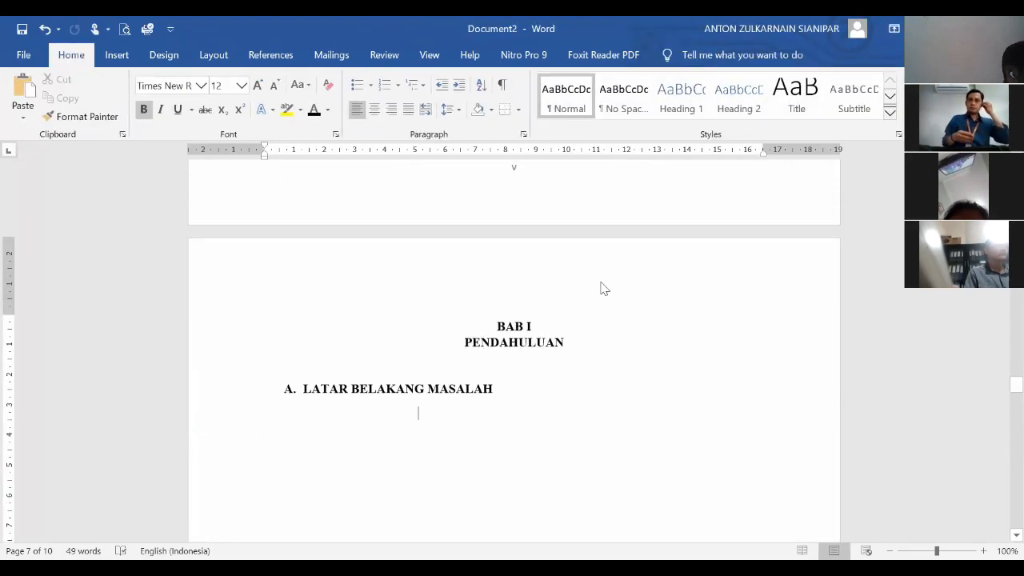
- Examine the footer page numbers across the BAB I pages and the footer's link to the previous section
{"action": "scroll", "coordinate": [602, 284], "scroll_direction": "down", "scroll_amount": 1}
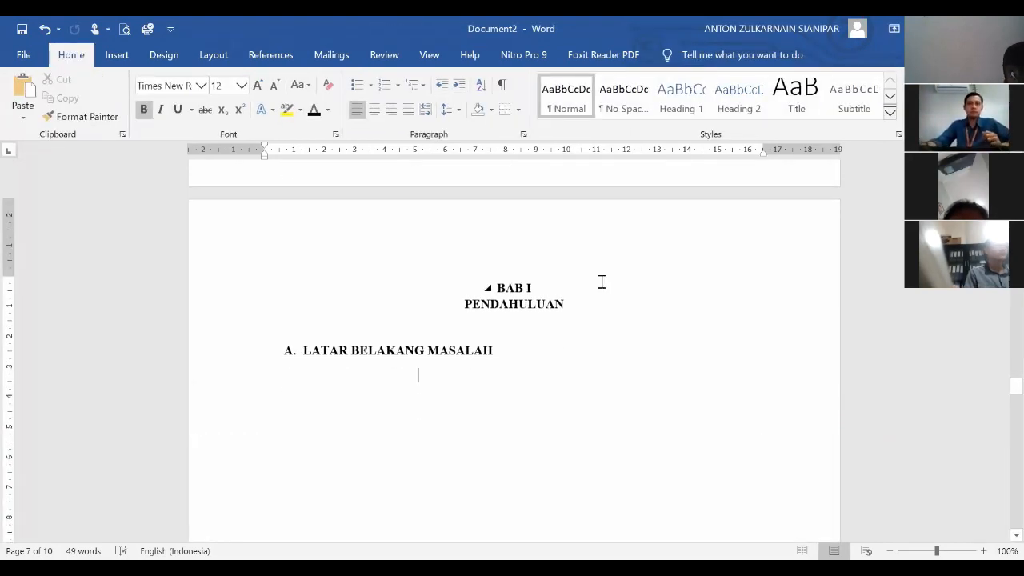
{"action": "scroll", "coordinate": [600, 282], "scroll_direction": "down", "scroll_amount": 1}
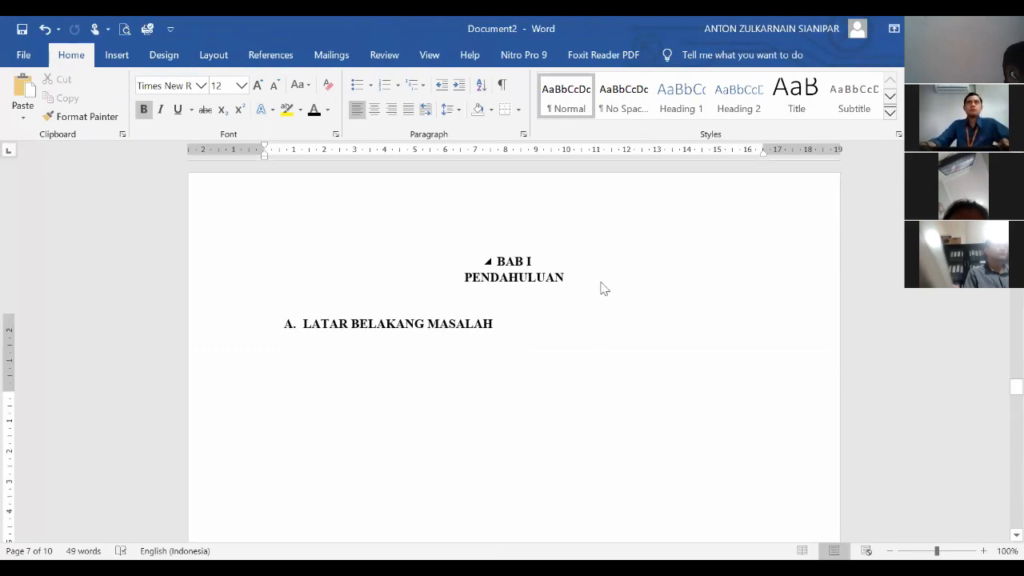
{"action": "scroll", "coordinate": [600, 286], "scroll_direction": "up", "scroll_amount": 5}
{"action": "scroll", "coordinate": [532, 324], "scroll_direction": "down", "scroll_amount": 15}
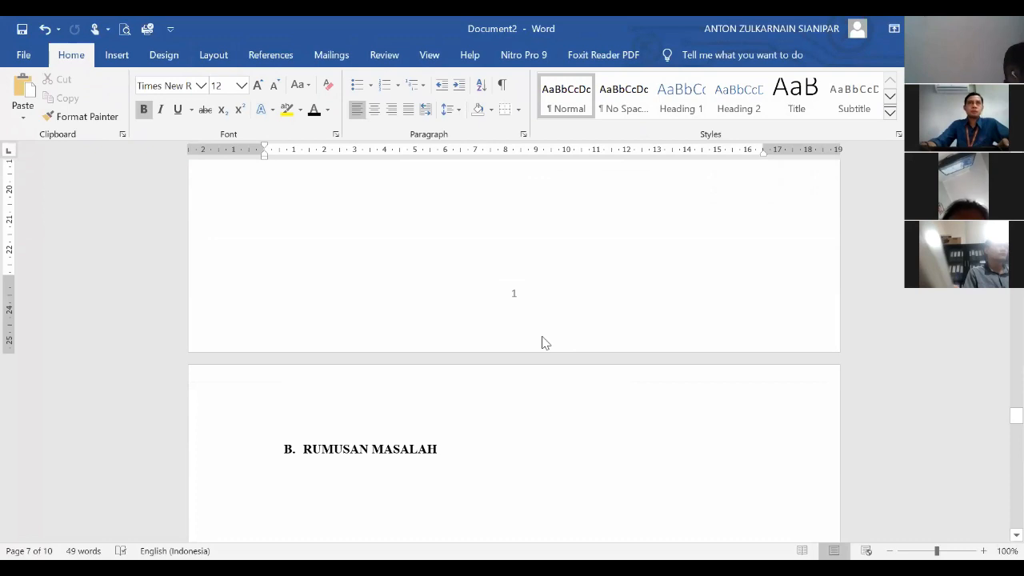
{"action": "scroll", "coordinate": [543, 337], "scroll_direction": "down", "scroll_amount": 15}
{"action": "scroll", "coordinate": [542, 337], "scroll_direction": "up", "scroll_amount": 15}
{"action": "scroll", "coordinate": [542, 344], "scroll_direction": "up", "scroll_amount": 2}
{"action": "scroll", "coordinate": [542, 340], "scroll_direction": "down", "scroll_amount": 15}
{"action": "scroll", "coordinate": [541, 336], "scroll_direction": "up", "scroll_amount": 15}
{"action": "scroll", "coordinate": [542, 338], "scroll_direction": "down", "scroll_amount": 15}
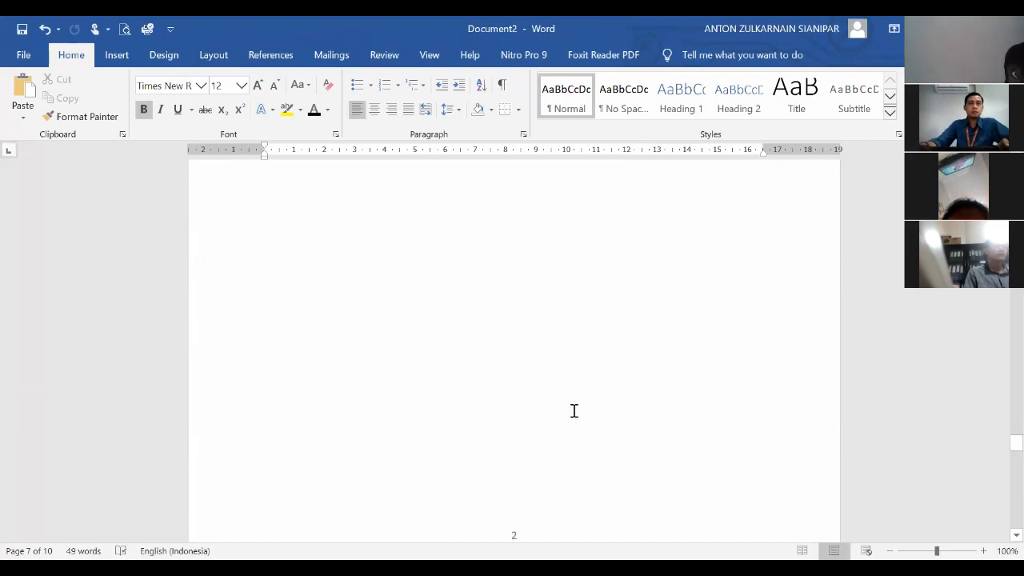
{"action": "scroll", "coordinate": [544, 411], "scroll_direction": "down", "scroll_amount": 5}
{"action": "scroll", "coordinate": [552, 383], "scroll_direction": "up", "scroll_amount": 4}
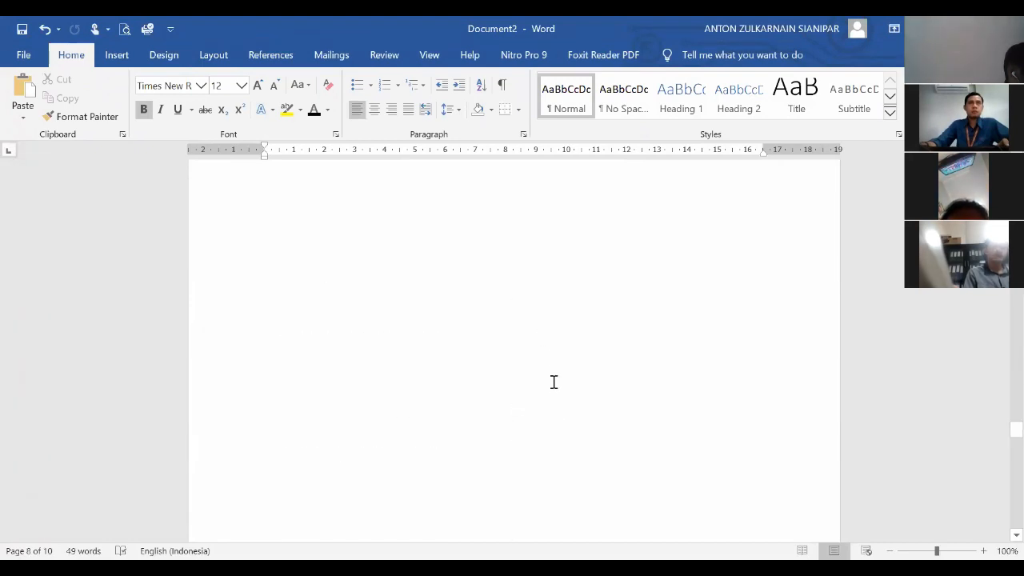
{"action": "scroll", "coordinate": [491, 384], "scroll_direction": "down", "scroll_amount": 6}
{"action": "double_click", "coordinate": [483, 377]}
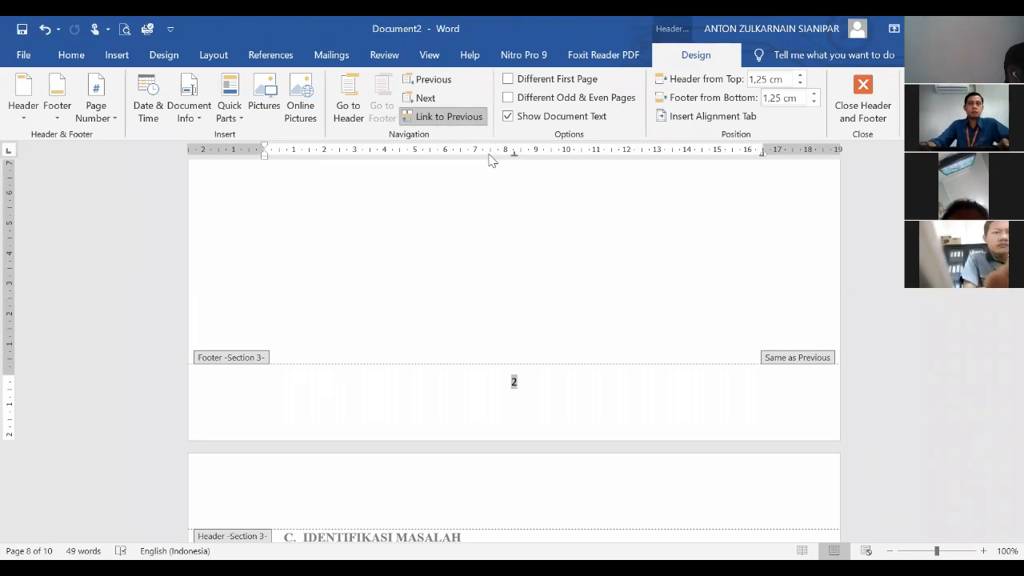
{"action": "double_click", "coordinate": [523, 271]}
- Insert a new-page section break below LATAR BELAKANG MASALAH and remove the blank line above RUMUSAN MASALAH
{"action": "scroll", "coordinate": [516, 268], "scroll_direction": "up", "scroll_amount": 20}
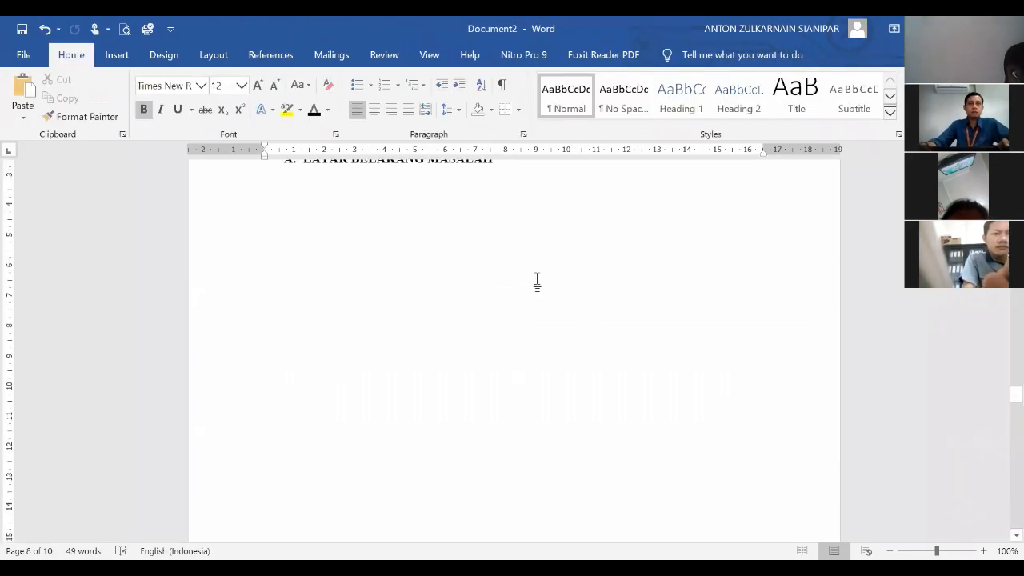
{"action": "scroll", "coordinate": [360, 208], "scroll_direction": "up", "scroll_amount": 1}
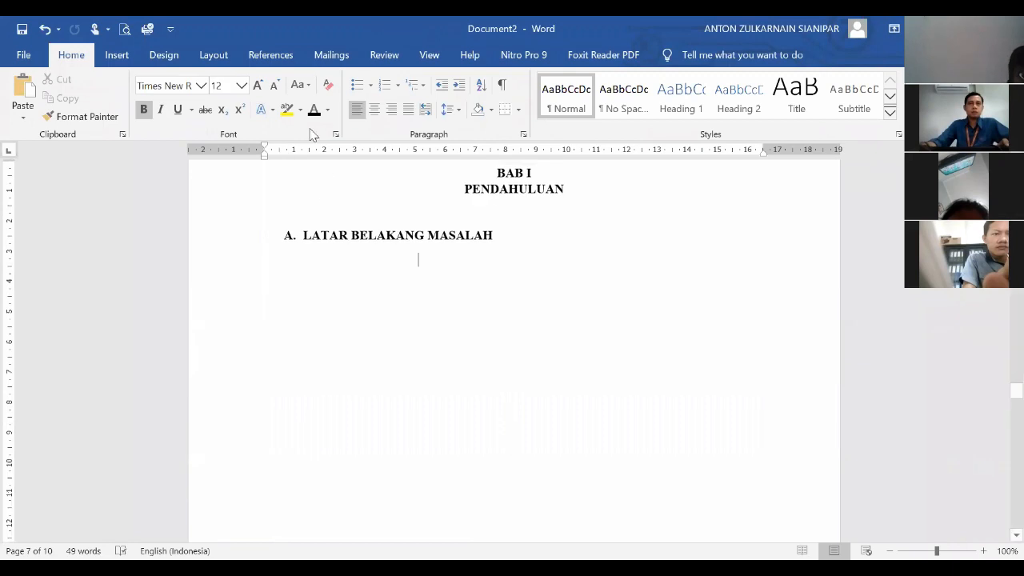
{"action": "left_click", "coordinate": [214, 54]}
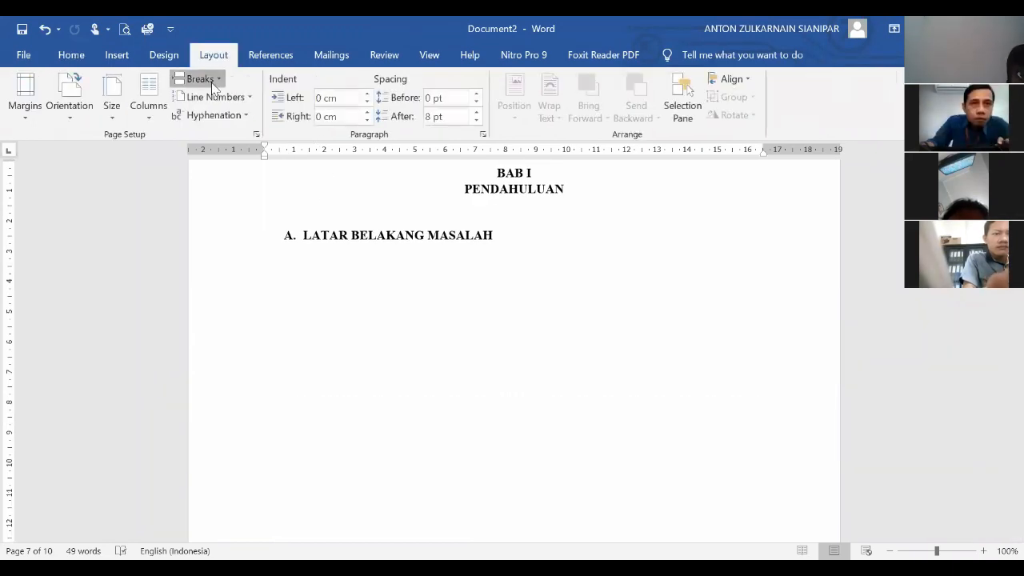
{"action": "left_click", "coordinate": [248, 272]}
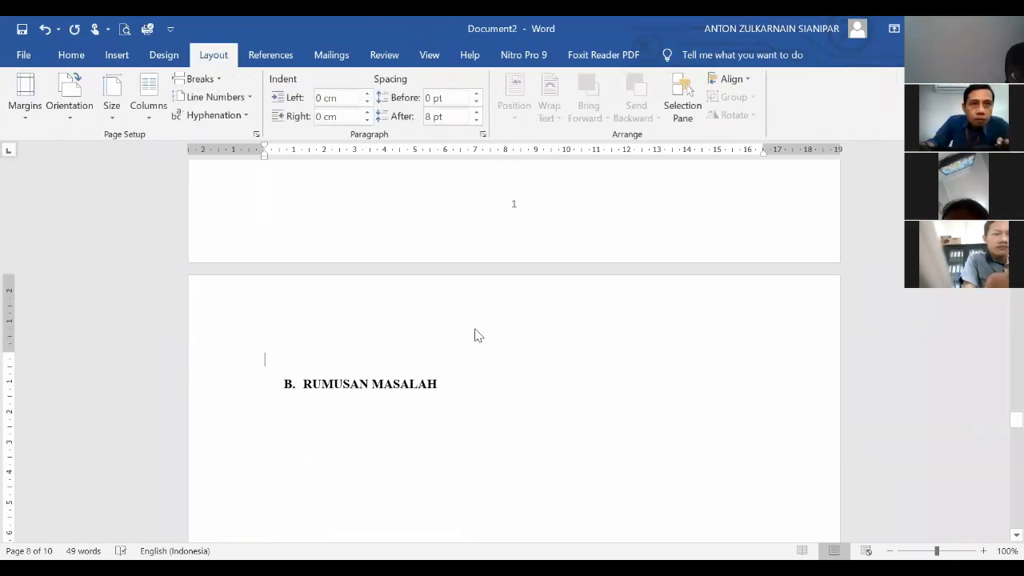
{"action": "key", "text": "Delete"}
{"action": "scroll", "coordinate": [533, 370], "scroll_direction": "down", "scroll_amount": 15}
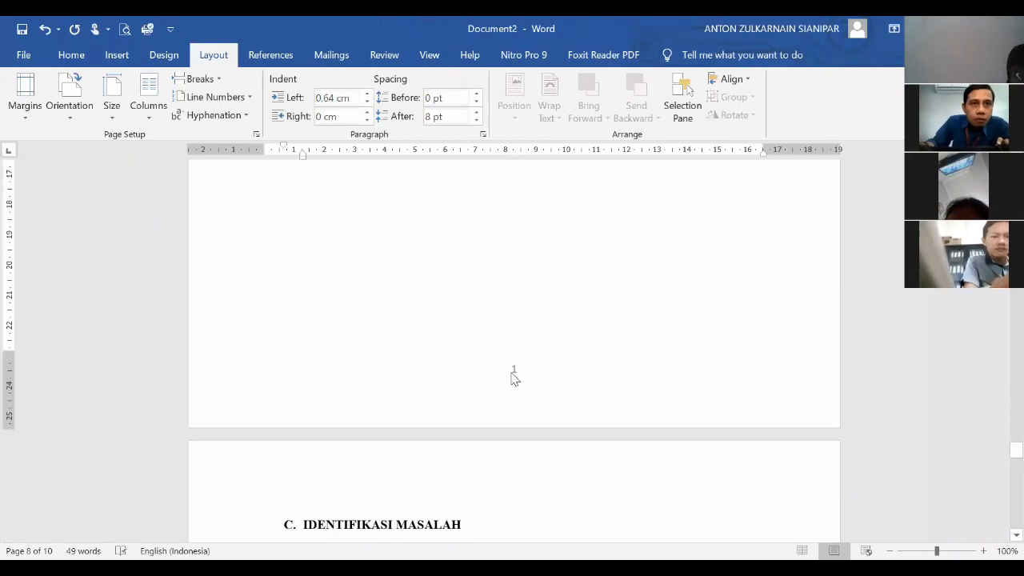
- Unlink the footer and header of the section starting with RUMUSAN MASALAH from the previous section
{"action": "double_click", "coordinate": [511, 373]}
{"action": "left_click", "coordinate": [448, 120]}
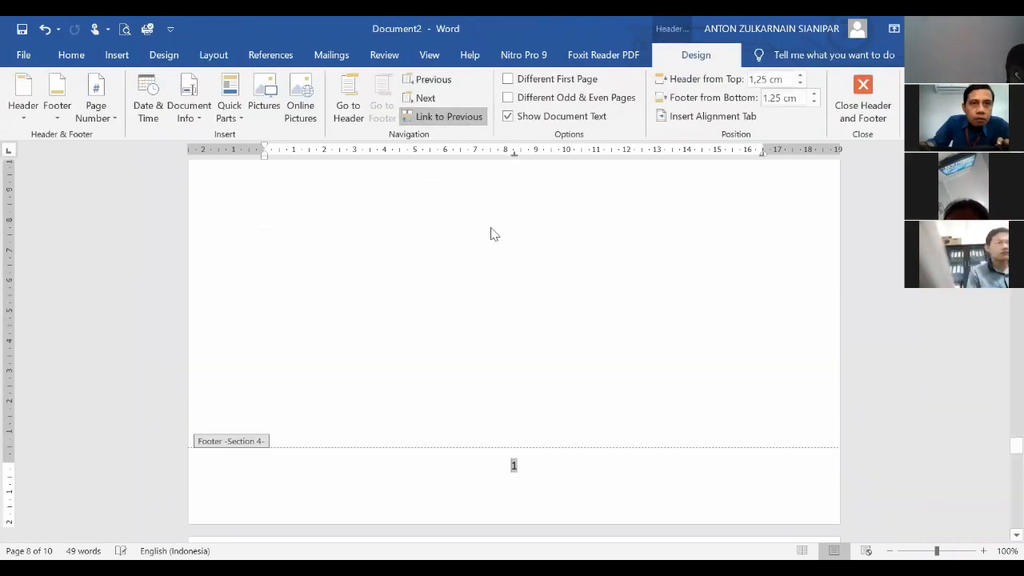
{"action": "scroll", "coordinate": [494, 234], "scroll_direction": "up", "scroll_amount": 10}
{"action": "left_click", "coordinate": [521, 414]}
{"action": "left_click", "coordinate": [447, 117]}
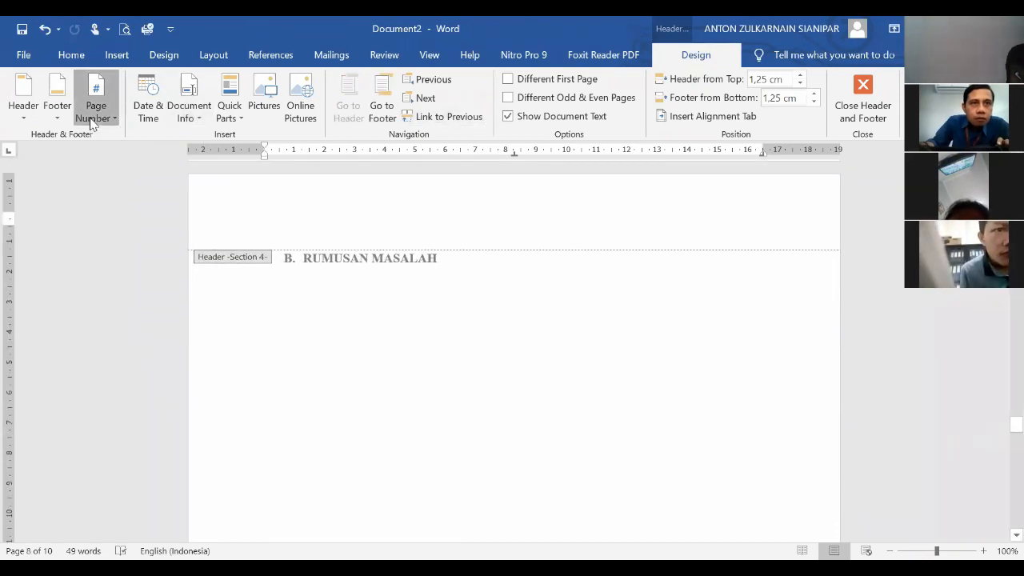
- Insert the Plain Number 3 page number at the top of the page in the RUMUSAN MASALAH section
{"action": "left_click", "coordinate": [92, 120]}
{"action": "mouse_move", "coordinate": [125, 137]}
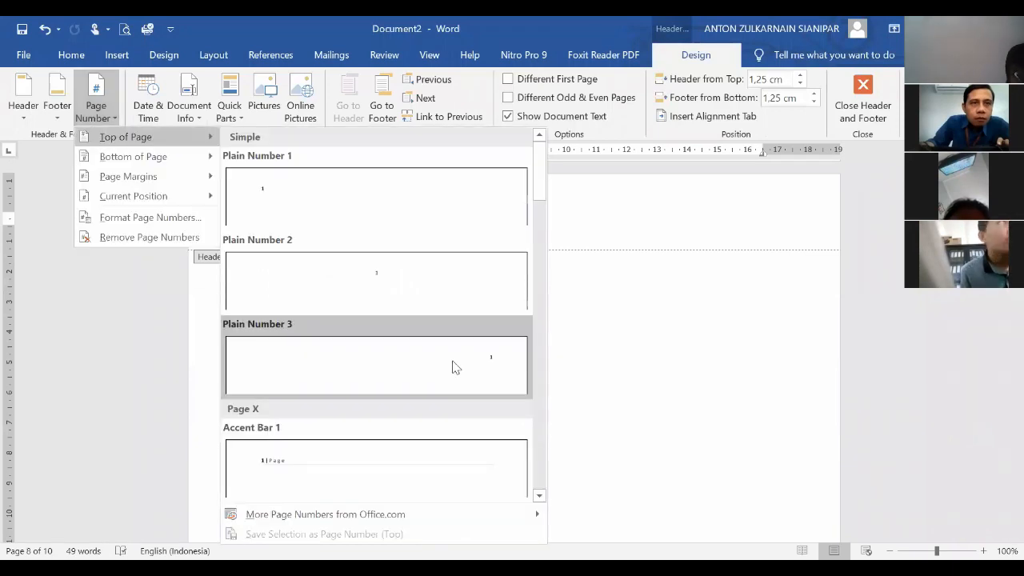
{"action": "left_click", "coordinate": [452, 366]}
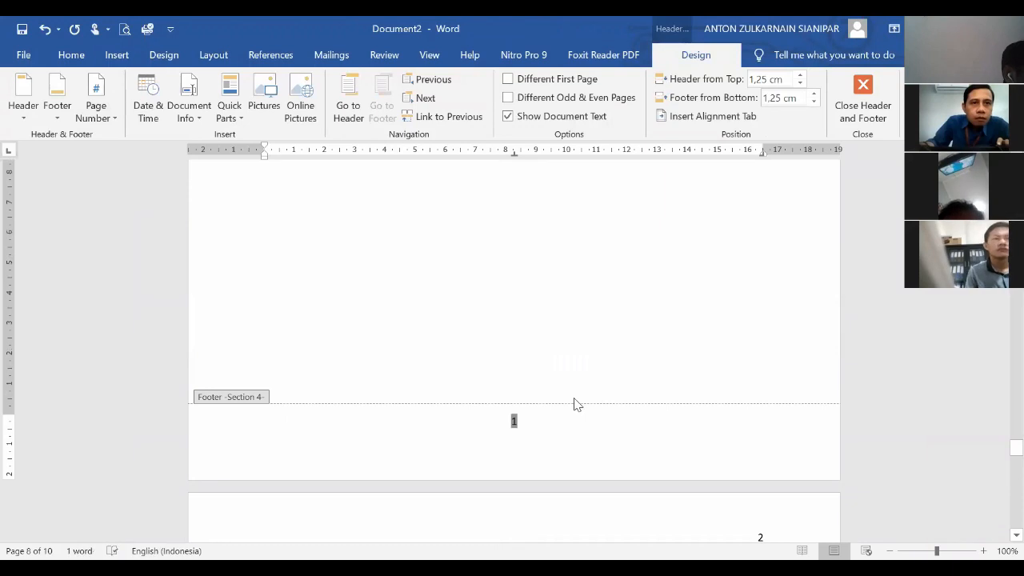
{"action": "scroll", "coordinate": [582, 398], "scroll_direction": "up", "scroll_amount": 10}
{"action": "left_click", "coordinate": [756, 383]}
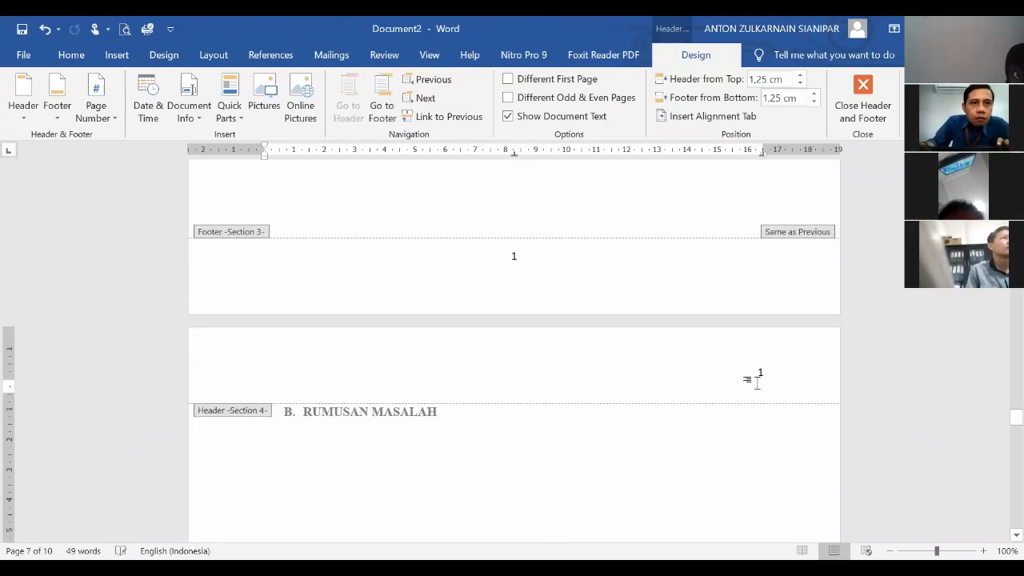
- Set the page numbering of the RUMUSAN MASALAH section to start at 2 and return to the body text
{"action": "left_click", "coordinate": [110, 122]}
{"action": "left_click", "coordinate": [138, 207]}
{"action": "left_click", "coordinate": [526, 339]}
{"action": "left_click", "coordinate": [496, 378]}
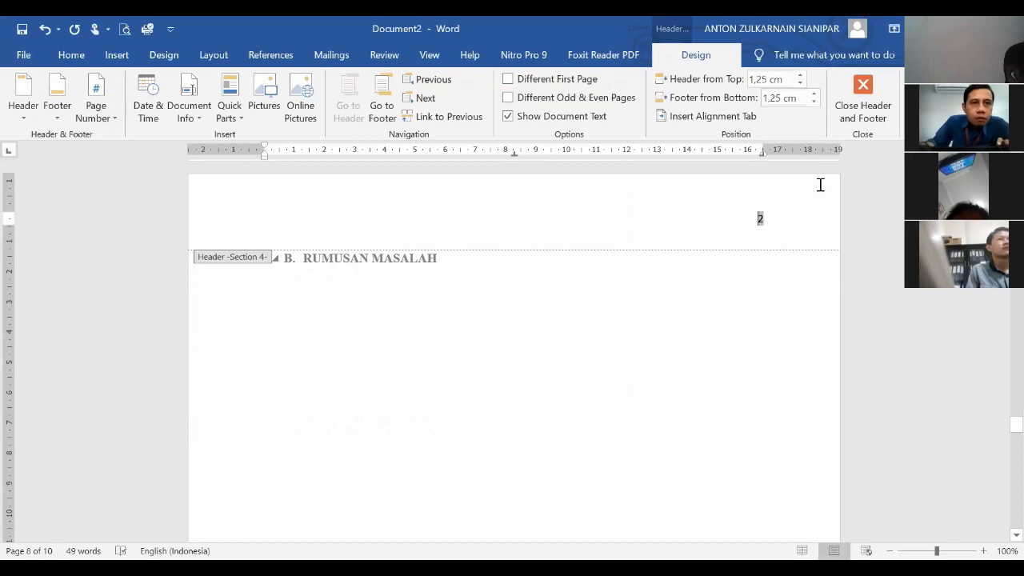
{"action": "double_click", "coordinate": [667, 344]}
- Add an unnumbered blank line below BATASAN MASALAH and insert a new-page section break there
{"action": "scroll", "coordinate": [647, 340], "scroll_direction": "down", "scroll_amount": 20}
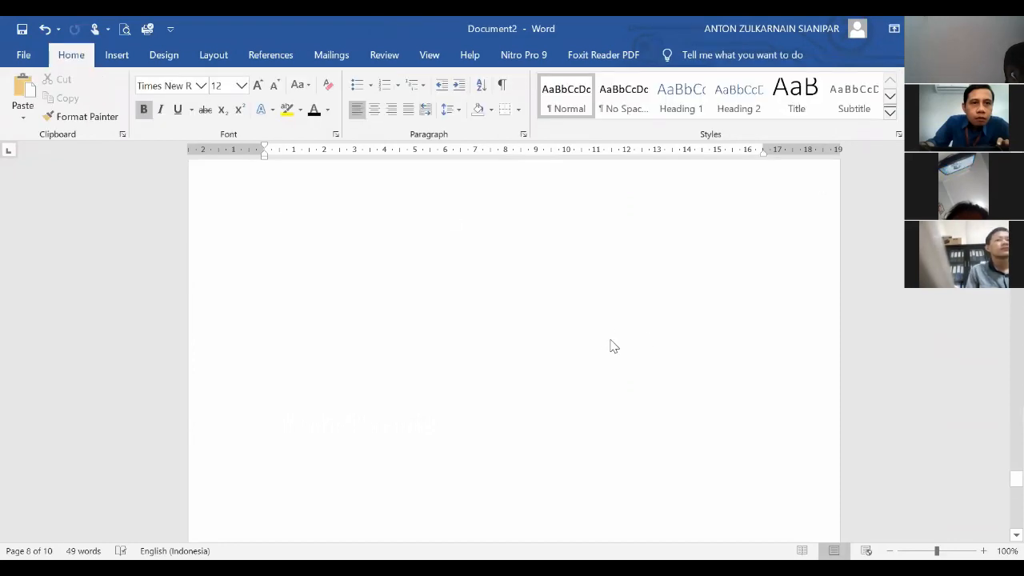
{"action": "scroll", "coordinate": [614, 337], "scroll_direction": "down", "scroll_amount": 10}
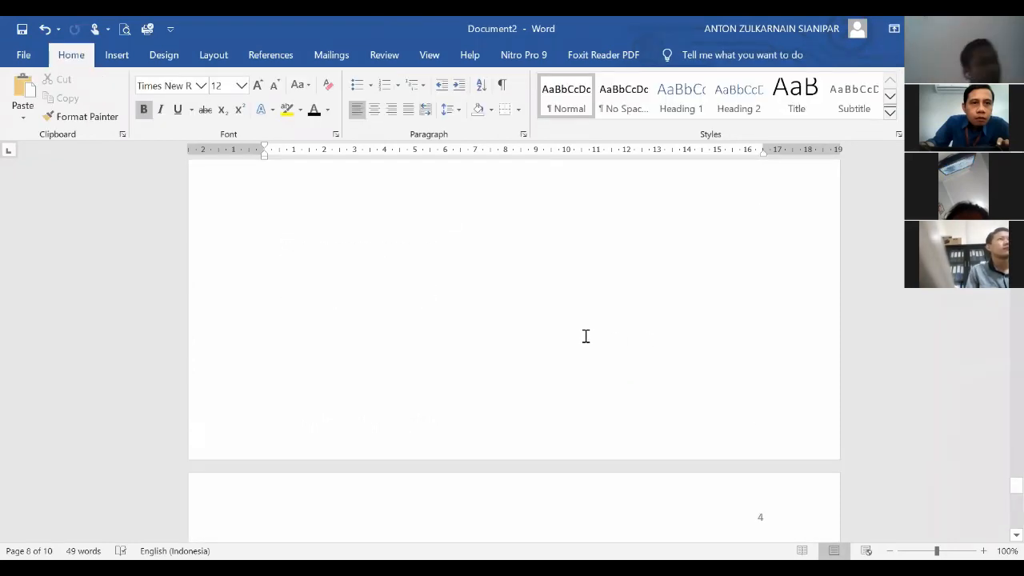
{"action": "scroll", "coordinate": [587, 338], "scroll_direction": "down", "scroll_amount": 5}
{"action": "scroll", "coordinate": [586, 340], "scroll_direction": "up", "scroll_amount": 5}
{"action": "scroll", "coordinate": [578, 335], "scroll_direction": "down", "scroll_amount": 7}
{"action": "left_click", "coordinate": [544, 284]}
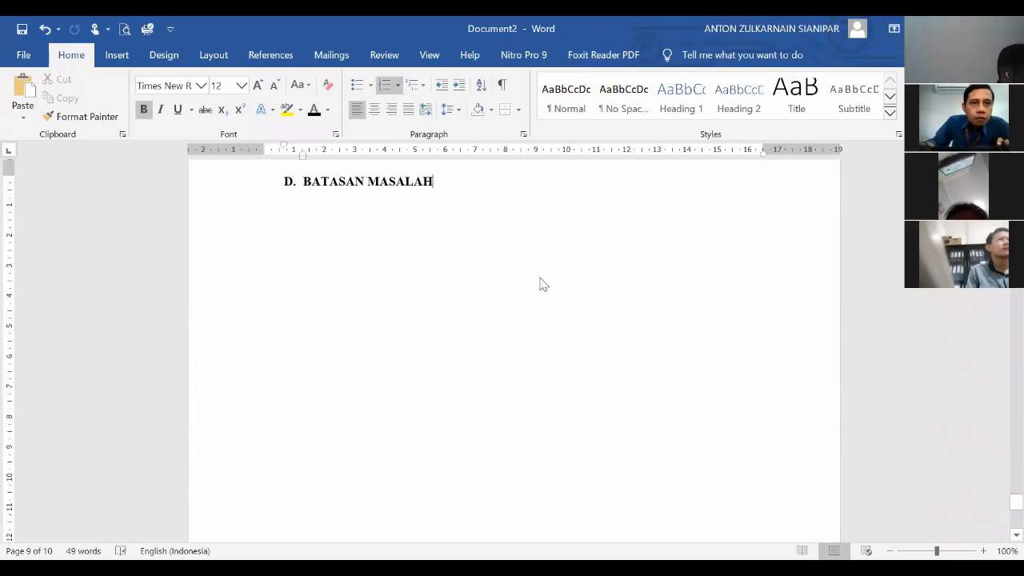
{"action": "scroll", "coordinate": [543, 287], "scroll_direction": "up", "scroll_amount": 2}
{"action": "key", "text": "ctrl+Return"}
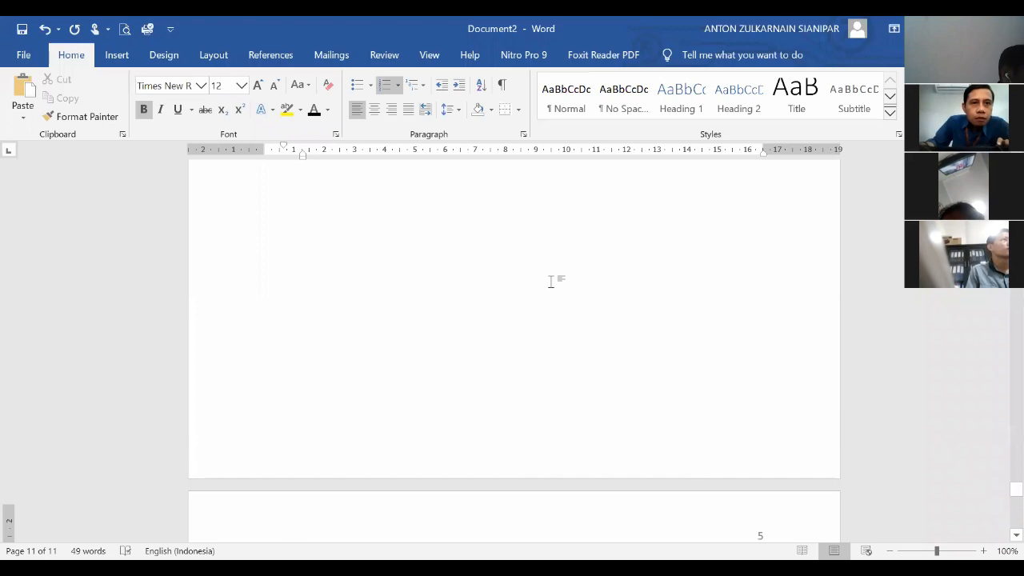
{"action": "key", "text": "BackSpace"}
{"action": "key", "text": "BackSpace"}
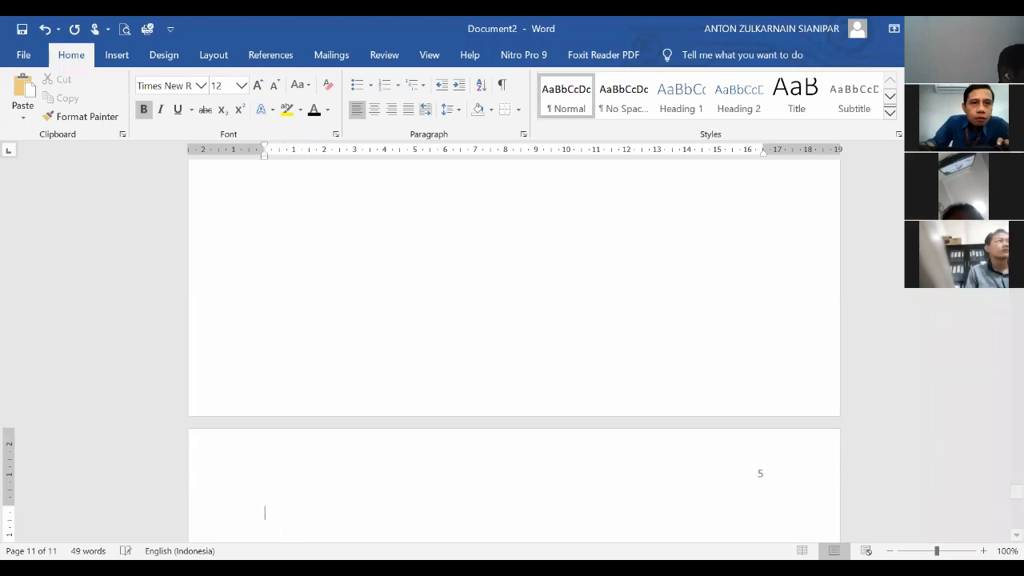
{"action": "scroll", "coordinate": [552, 300], "scroll_direction": "down", "scroll_amount": 7}
{"action": "key", "text": "BackSpace"}
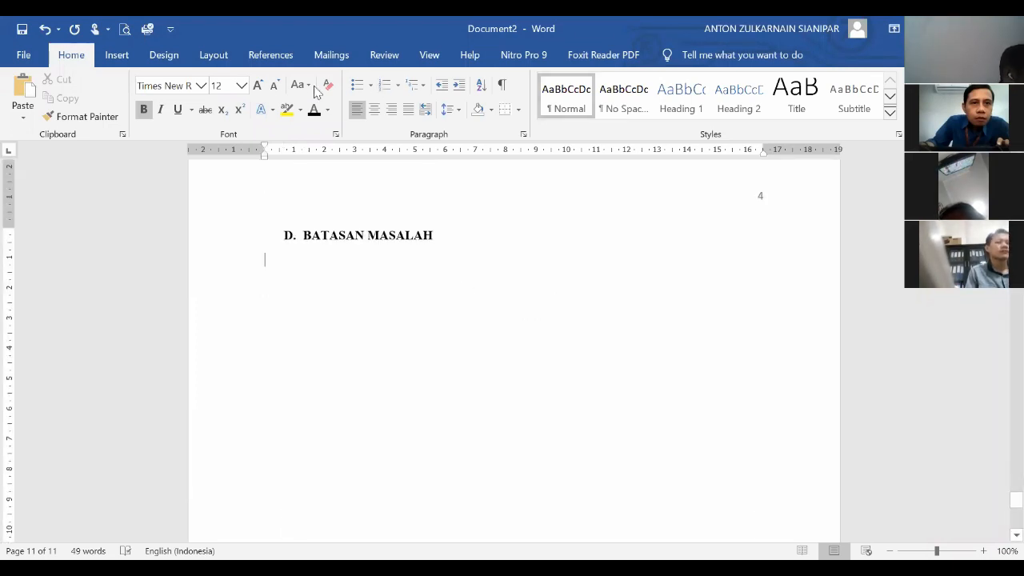
{"action": "left_click", "coordinate": [216, 56]}
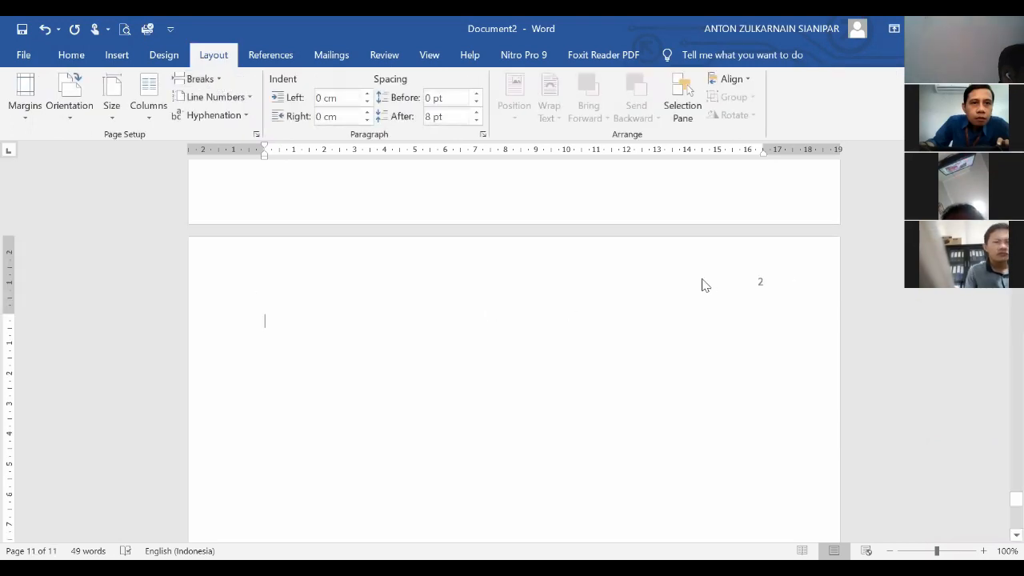
- Unlink the header and footer of the new last section from the previous section
{"action": "double_click", "coordinate": [703, 281]}
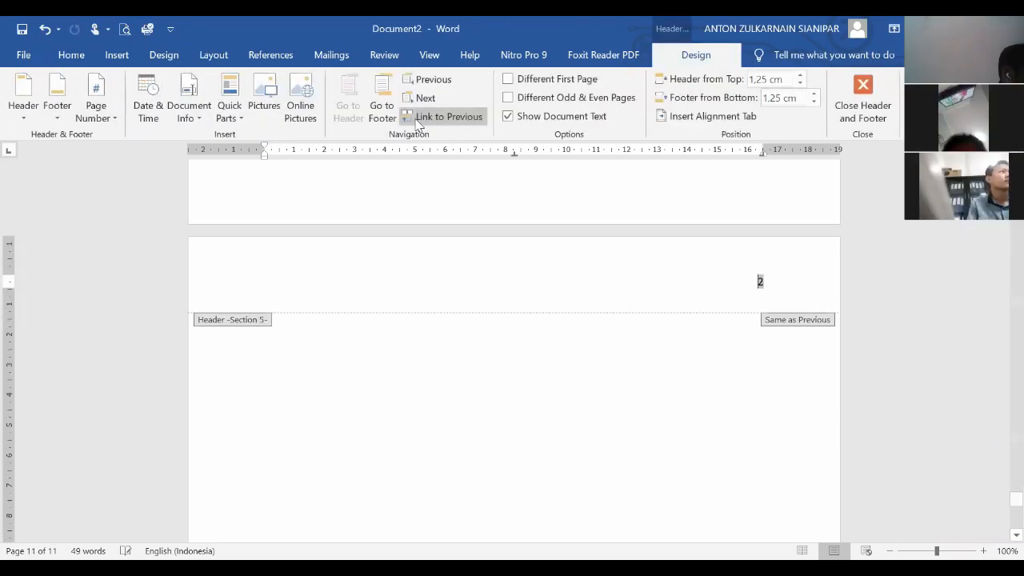
{"action": "scroll", "coordinate": [624, 443], "scroll_direction": "down", "scroll_amount": 10}
{"action": "left_click", "coordinate": [600, 488]}
{"action": "left_click", "coordinate": [460, 117]}
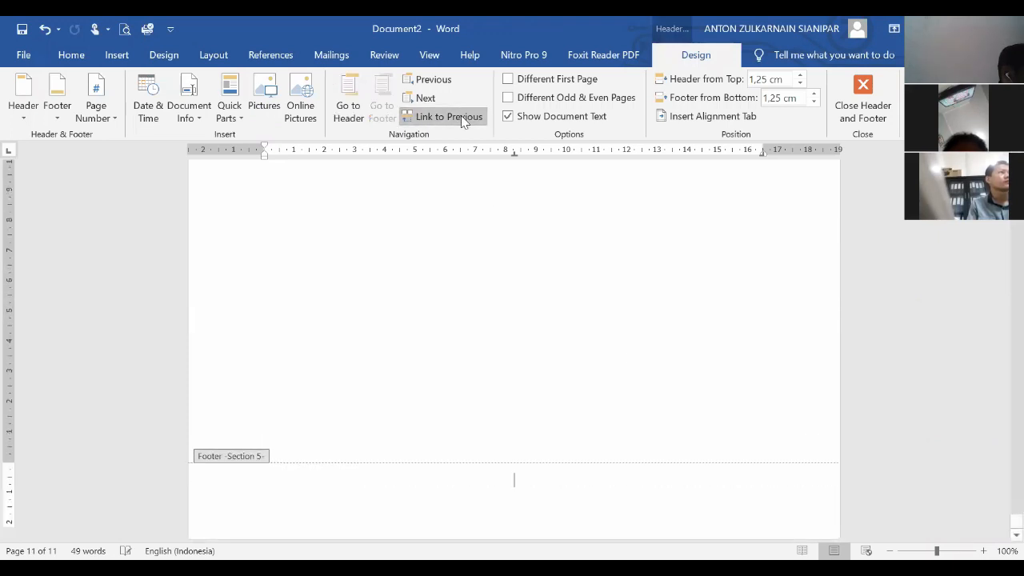
- Insert a centred page number in the last section's footer and delete the page number from its header
{"action": "left_click", "coordinate": [107, 121]}
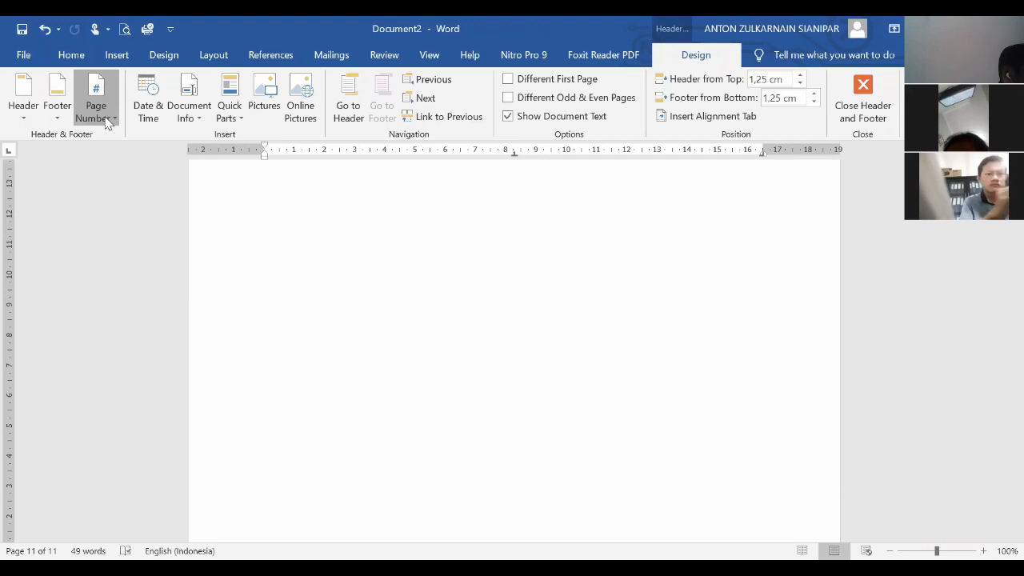
{"action": "left_click", "coordinate": [720, 319]}
{"action": "scroll", "coordinate": [722, 313], "scroll_direction": "up", "scroll_amount": 6}
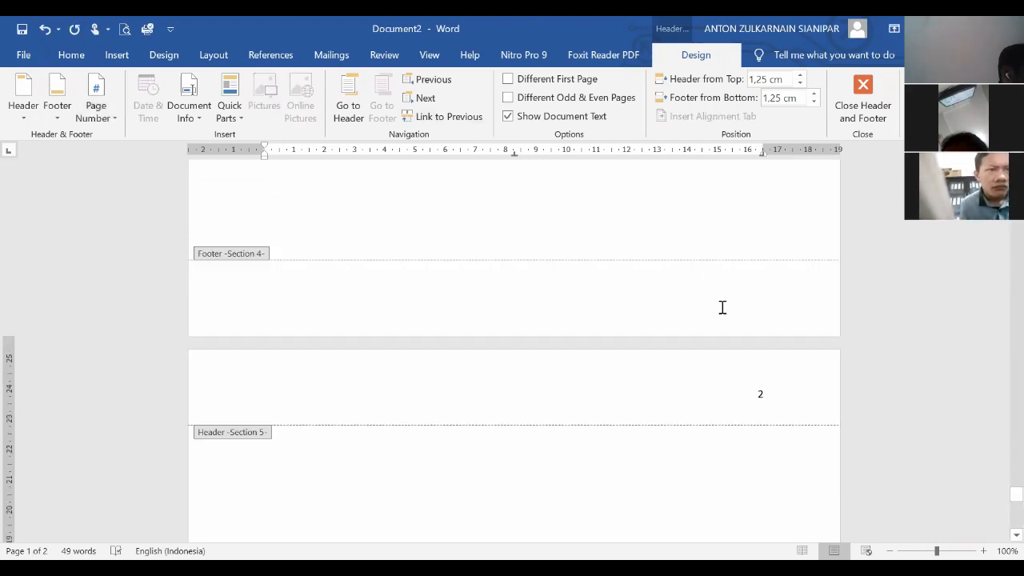
{"action": "left_click_drag", "start_coordinate": [777, 373], "coordinate": [363, 247]}
{"action": "key", "text": "Delete"}
{"action": "scroll", "coordinate": [389, 242], "scroll_direction": "up", "scroll_amount": 1}
{"action": "scroll", "coordinate": [459, 258], "scroll_direction": "up", "scroll_amount": 10}
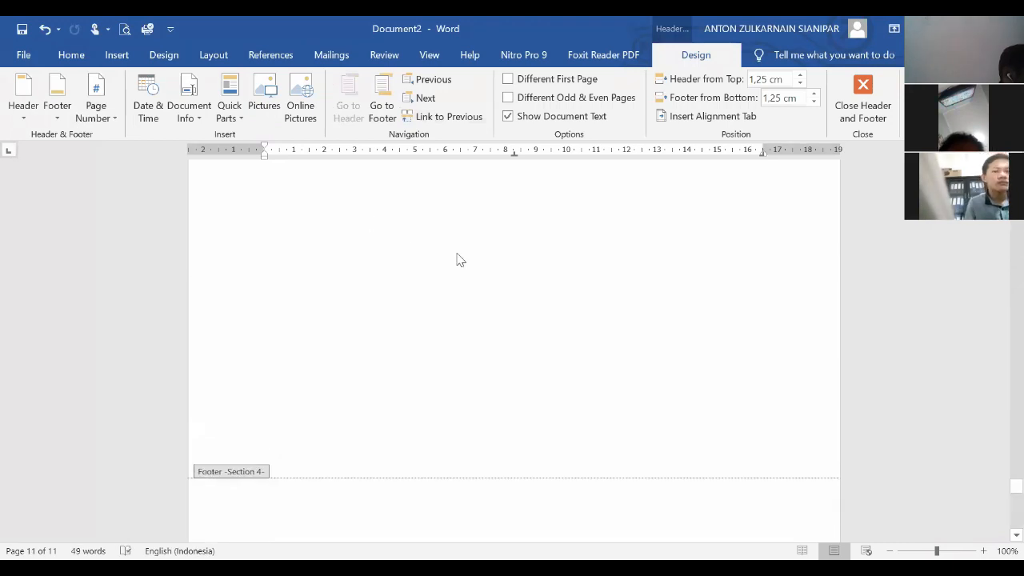
- Try starting the page numbering at 5 in the RUMUSAN MASALAH section and return to the body text
{"action": "scroll", "coordinate": [486, 274], "scroll_direction": "down", "scroll_amount": 5}
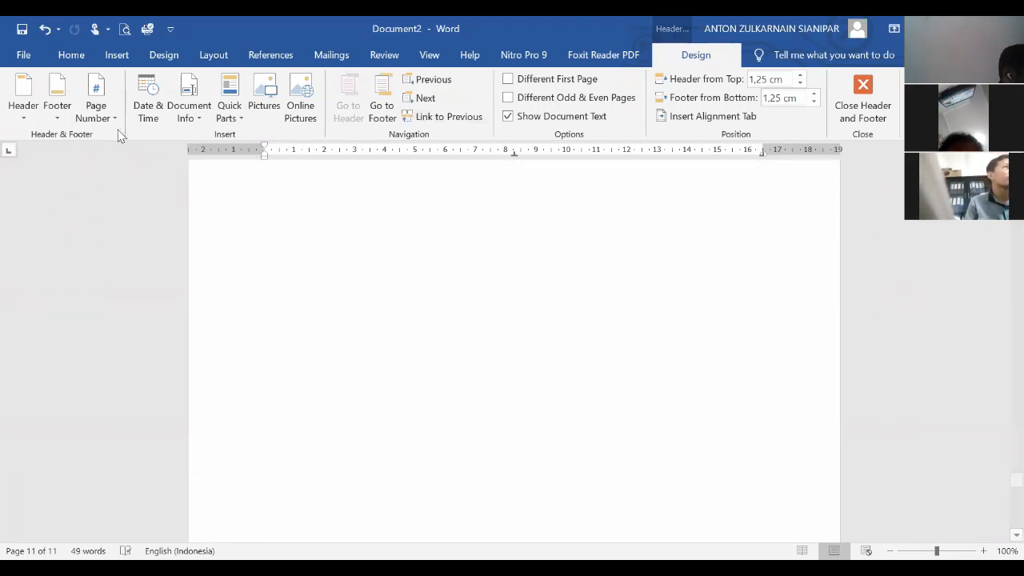
{"action": "left_click", "coordinate": [116, 118]}
{"action": "left_click", "coordinate": [136, 212]}
{"action": "left_click_drag", "start_coordinate": [504, 342], "coordinate": [470, 343]}
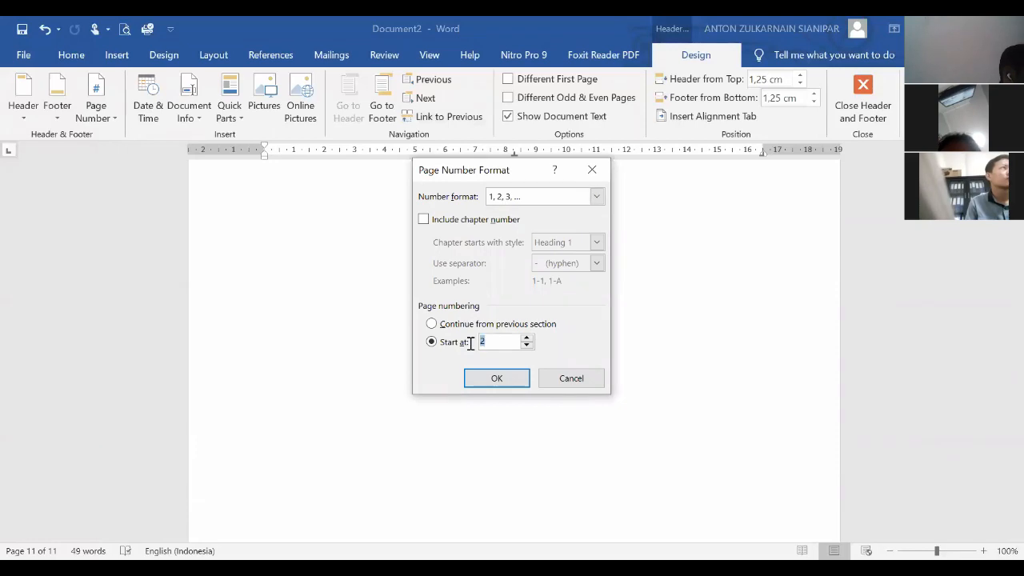
{"action": "type", "text": "5"}
{"action": "left_click", "coordinate": [498, 379]}
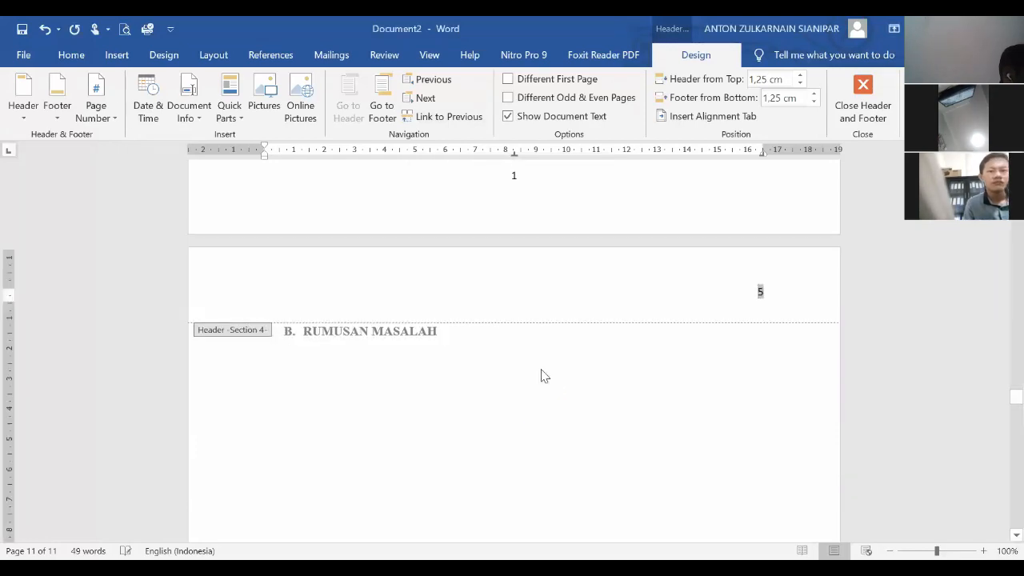
{"action": "scroll", "coordinate": [552, 376], "scroll_direction": "down", "scroll_amount": 5}
{"action": "scroll", "coordinate": [567, 378], "scroll_direction": "up", "scroll_amount": 6}
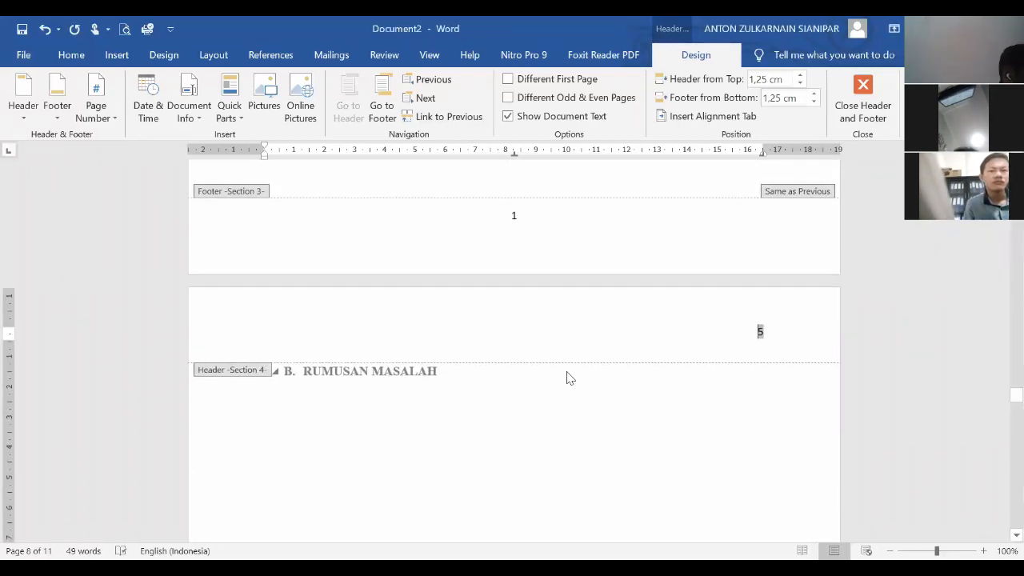
{"action": "scroll", "coordinate": [574, 378], "scroll_direction": "down", "scroll_amount": 10}
{"action": "double_click", "coordinate": [608, 371]}
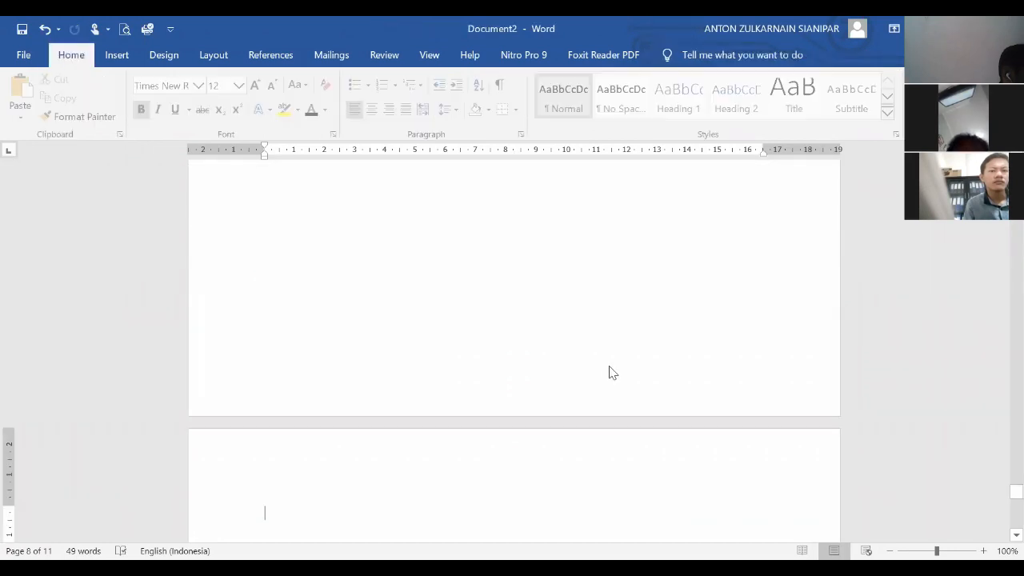
- Undo the start-number change made to the RUMUSAN MASALAH section
{"action": "scroll", "coordinate": [613, 365], "scroll_direction": "up", "scroll_amount": 13}
{"action": "scroll", "coordinate": [622, 373], "scroll_direction": "down", "scroll_amount": 6}
{"action": "scroll", "coordinate": [622, 368], "scroll_direction": "up", "scroll_amount": 4}
{"action": "key", "text": "ctrl+z"}
{"action": "key", "text": "ctrl+z"}
{"action": "key", "text": "ctrl+z"}
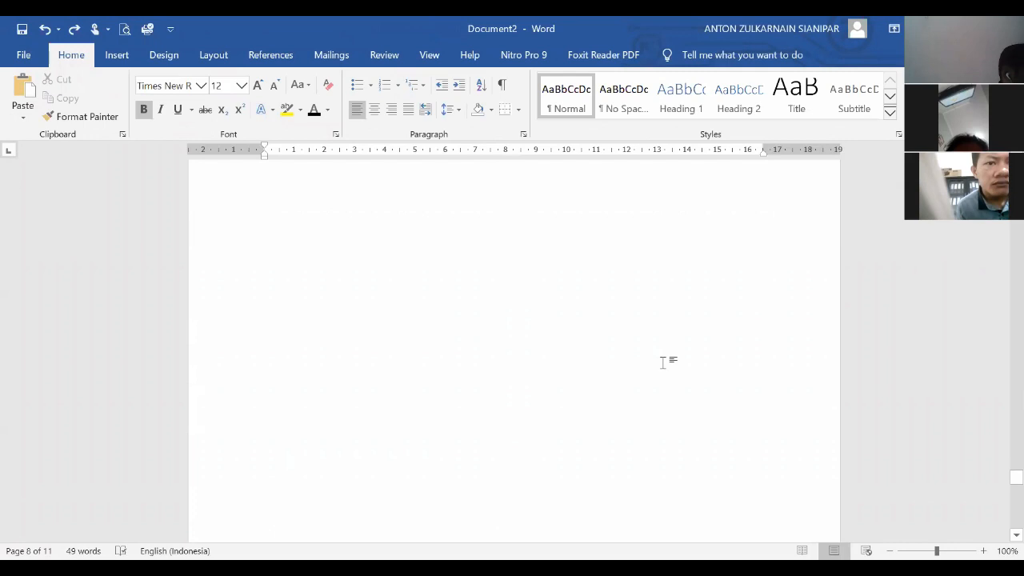
- Set the page numbering of the last section to start at 5 from its footer and return to the body text
{"action": "scroll", "coordinate": [668, 362], "scroll_direction": "down", "scroll_amount": 8}
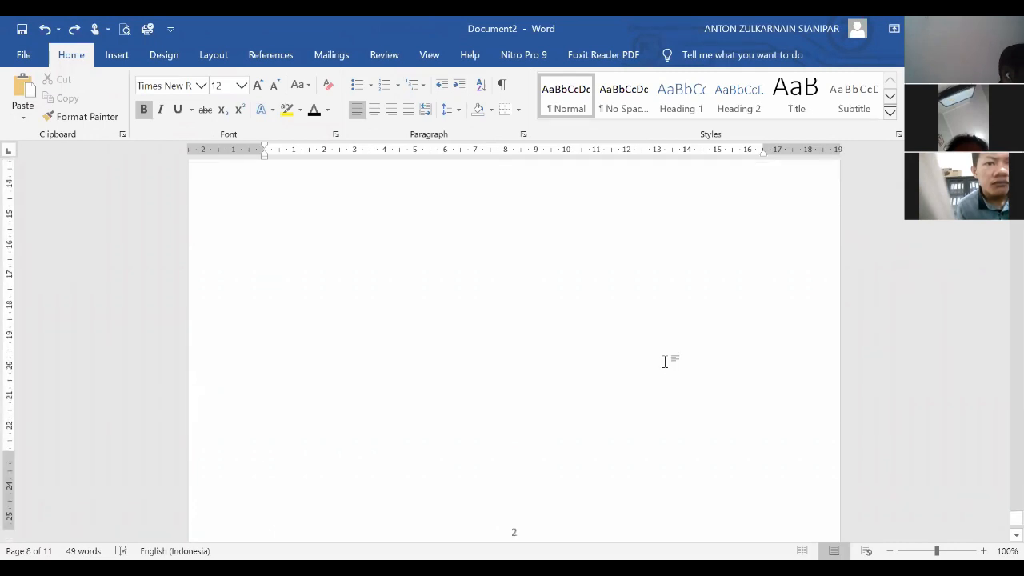
{"action": "double_click", "coordinate": [504, 476]}
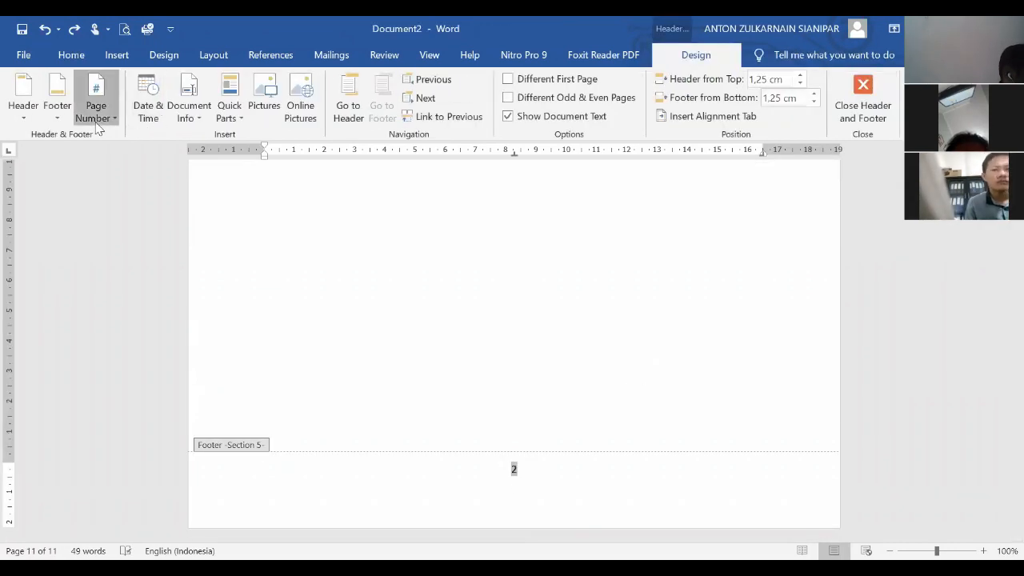
{"action": "left_click", "coordinate": [132, 215]}
{"action": "left_click_drag", "start_coordinate": [484, 342], "coordinate": [479, 344]}
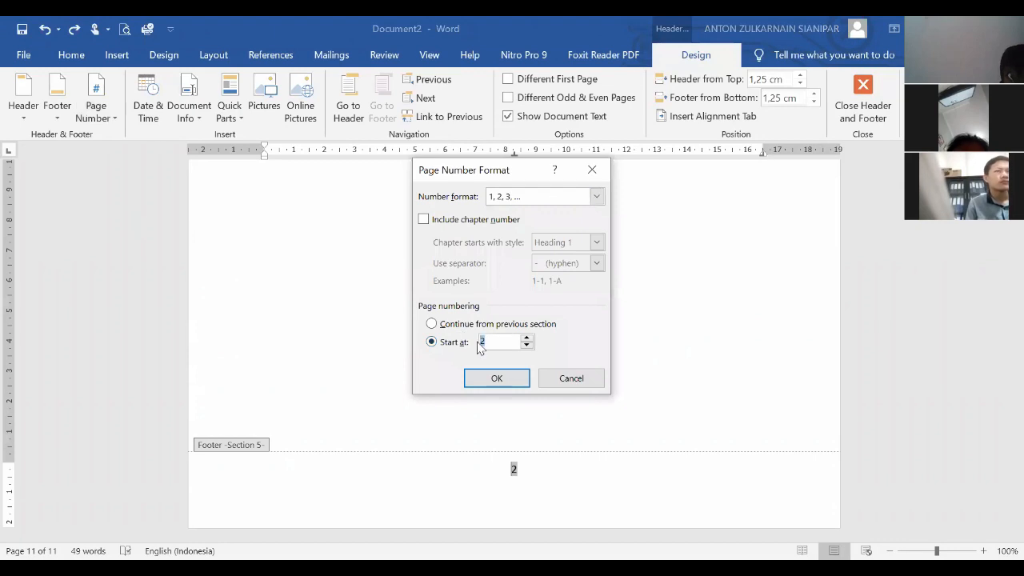
{"action": "type", "text": "5"}
{"action": "left_click", "coordinate": [522, 376]}
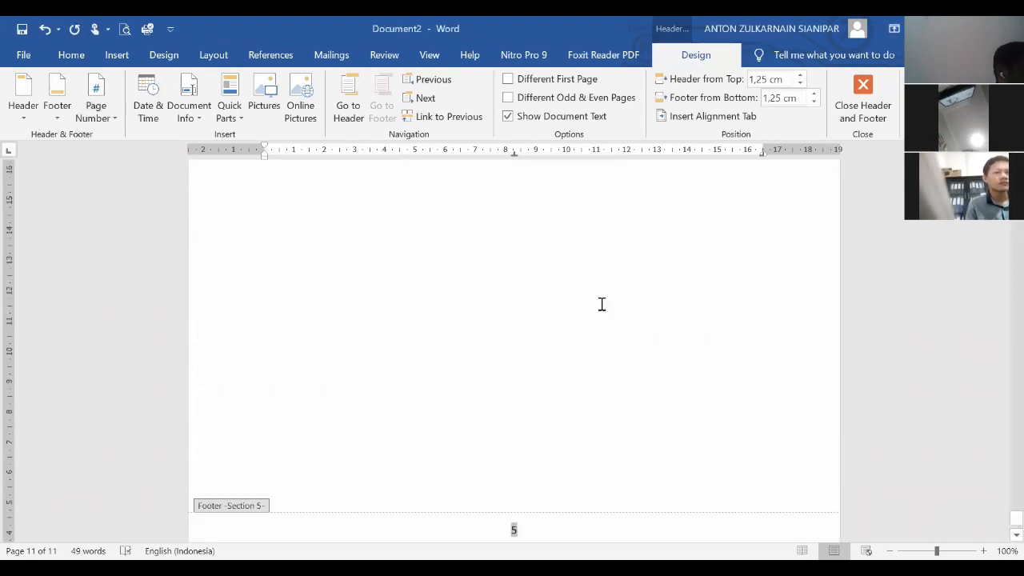
{"action": "scroll", "coordinate": [603, 305], "scroll_direction": "up", "scroll_amount": 12}
{"action": "double_click", "coordinate": [605, 304]}
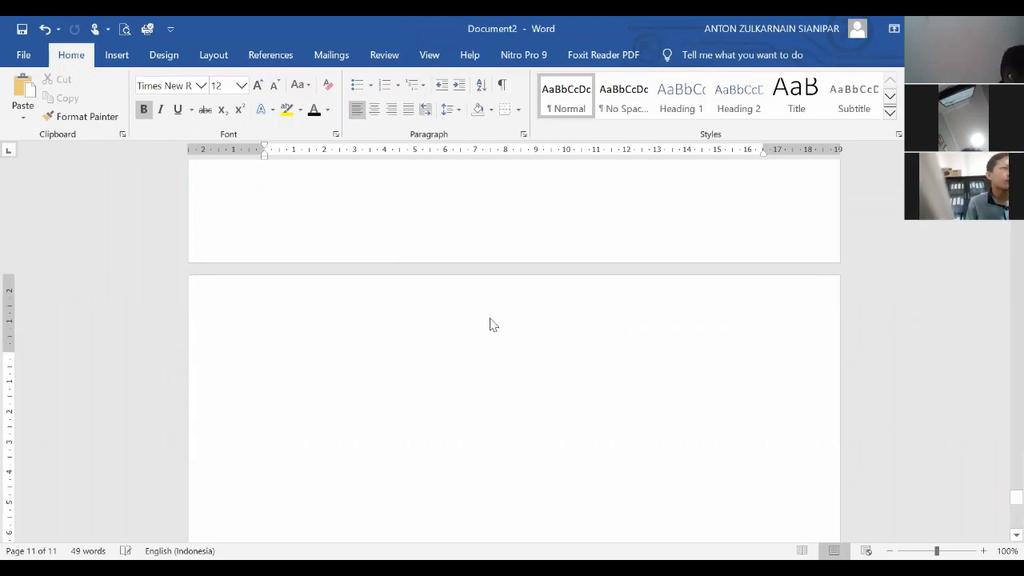
- Enter the centred chapter heading BAB II on the last page and start a new line below it
{"action": "key", "text": "ctrl+e"}
{"action": "type", "text": "B"}
{"action": "key", "text": "BackSpace"}
{"action": "key", "text": "BackSpace"}
{"action": "type", "text": "BA"}
{"action": "key", "text": "BackSpace"}
{"action": "key", "text": "BackSpace"}
{"action": "type", "text": "AB II"}
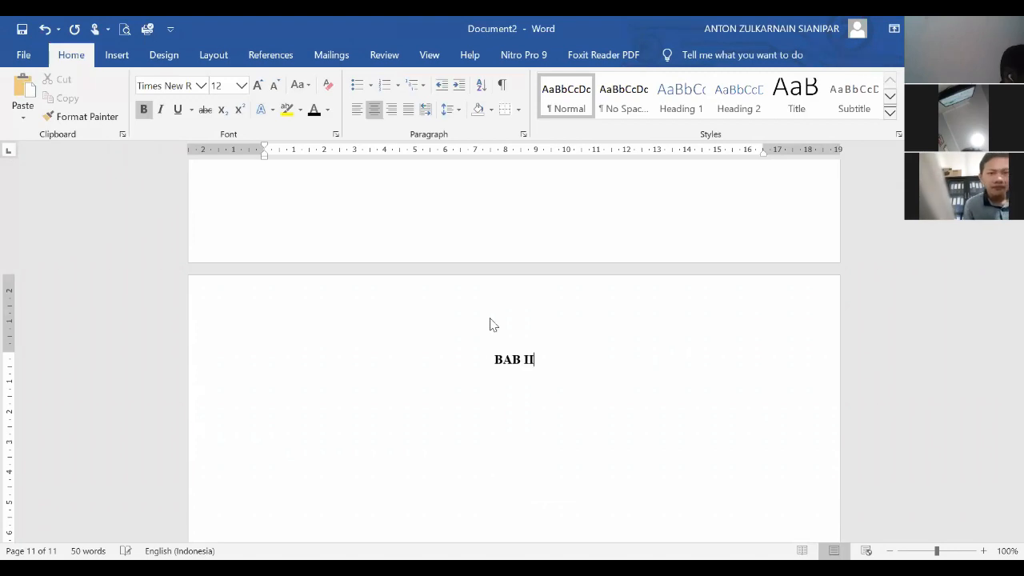
{"action": "key", "text": "Return"}
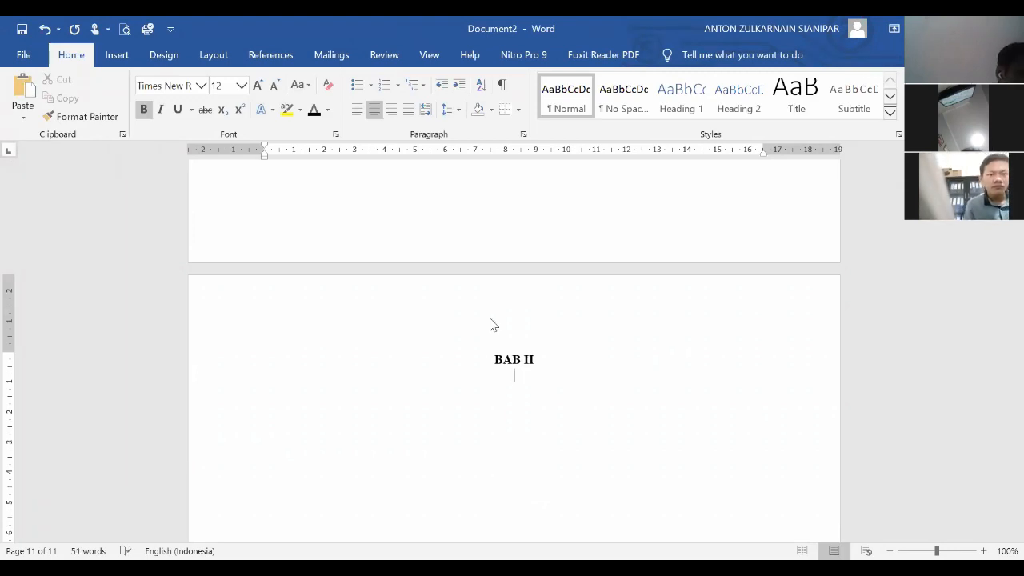
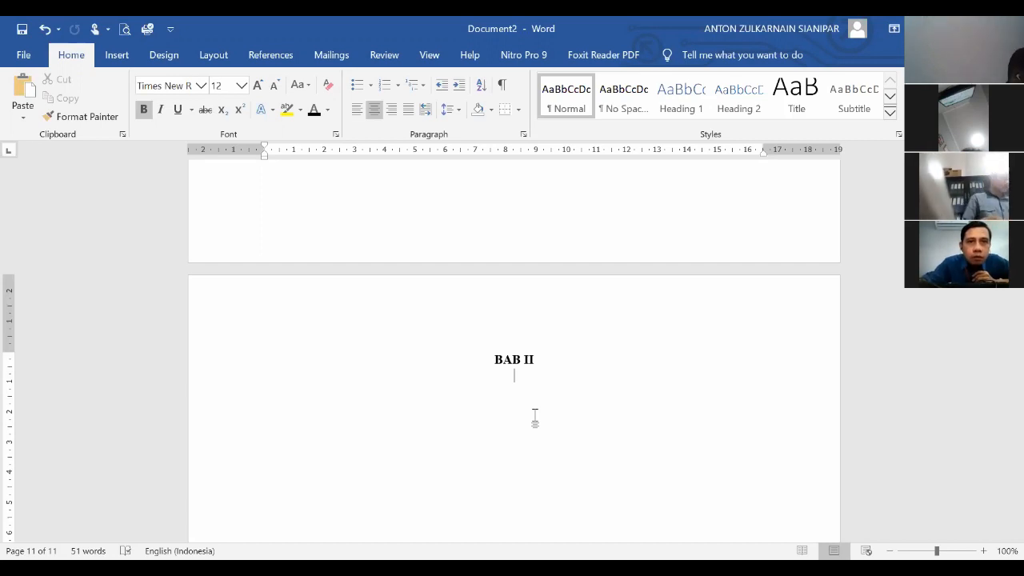
- Enter the chapter title TINJAUAN PUSTAKA below BAB II and start a left-aligned line with A. underneath
{"action": "type", "text": "NDA"}
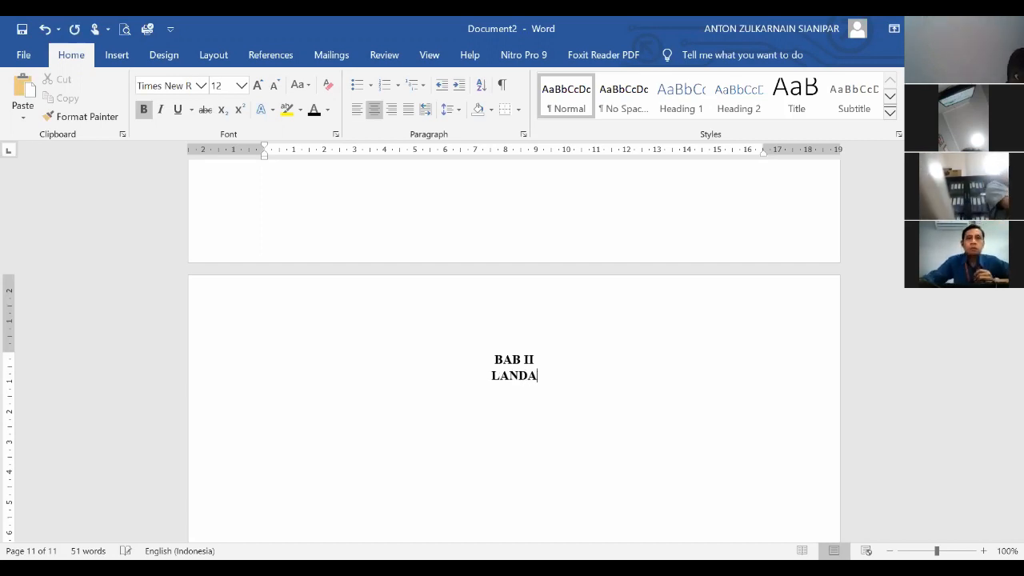
{"action": "key", "text": "BackSpace"}
{"action": "key", "text": "BackSpace"}
{"action": "type", "text": "AUAN PUSATA"}
{"action": "key", "text": "BackSpace"}
{"action": "key", "text": "BackSpace"}
{"action": "key", "text": "BackSpace"}
{"action": "type", "text": "TAKA "}
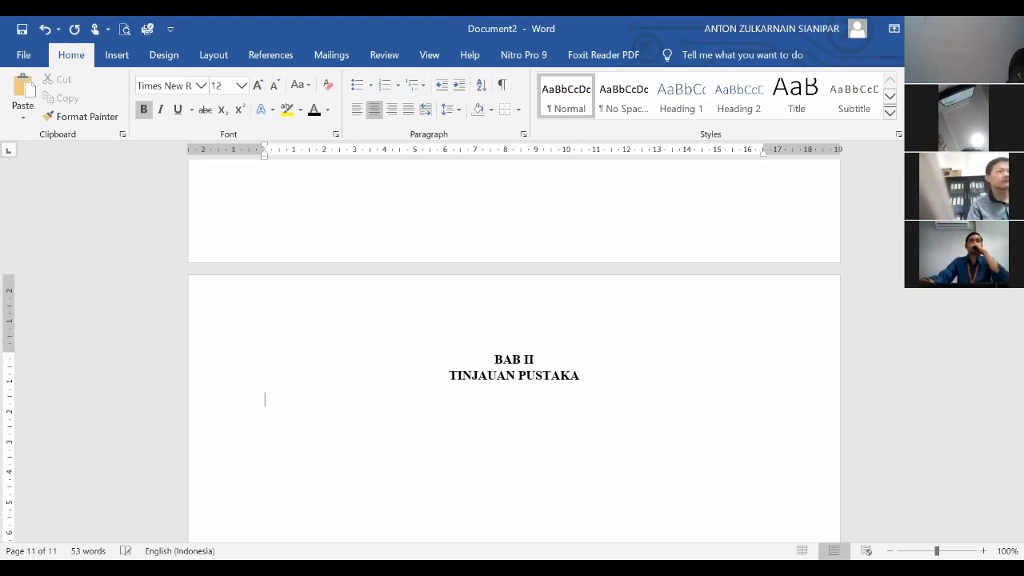
{"action": "type", "text": "A."}
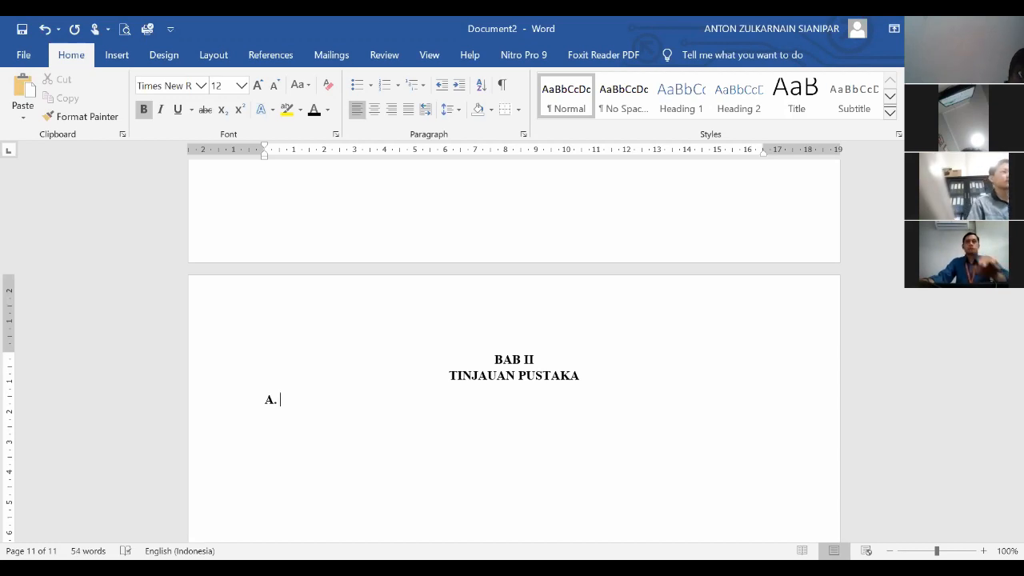
- Mark BAB II and TINJAUAN PUSTAKA as level 1 for the table of contents, centre both lines and make their text black
{"action": "left_click_drag", "start_coordinate": [491, 355], "coordinate": [580, 382]}
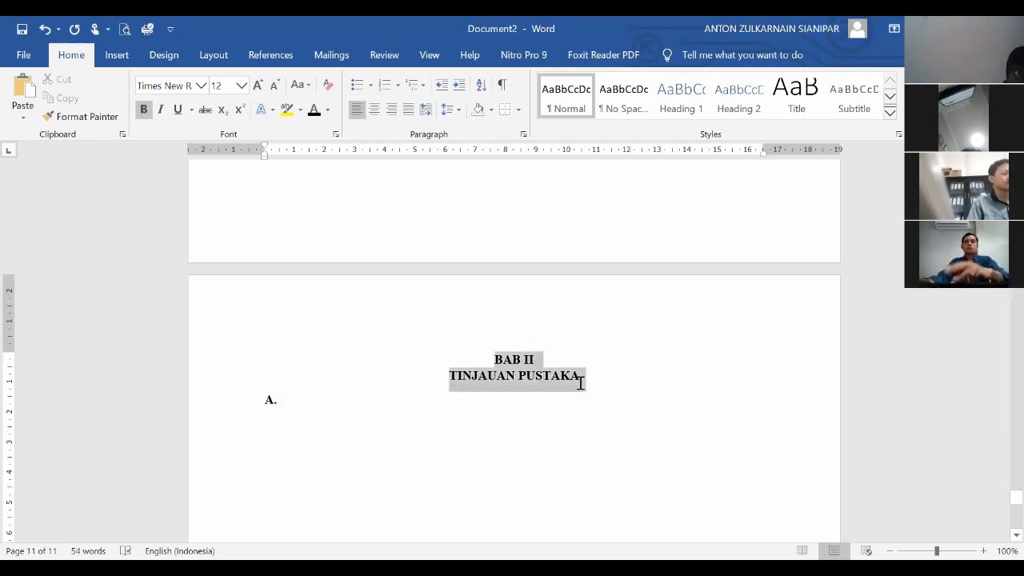
{"action": "left_click", "coordinate": [274, 56]}
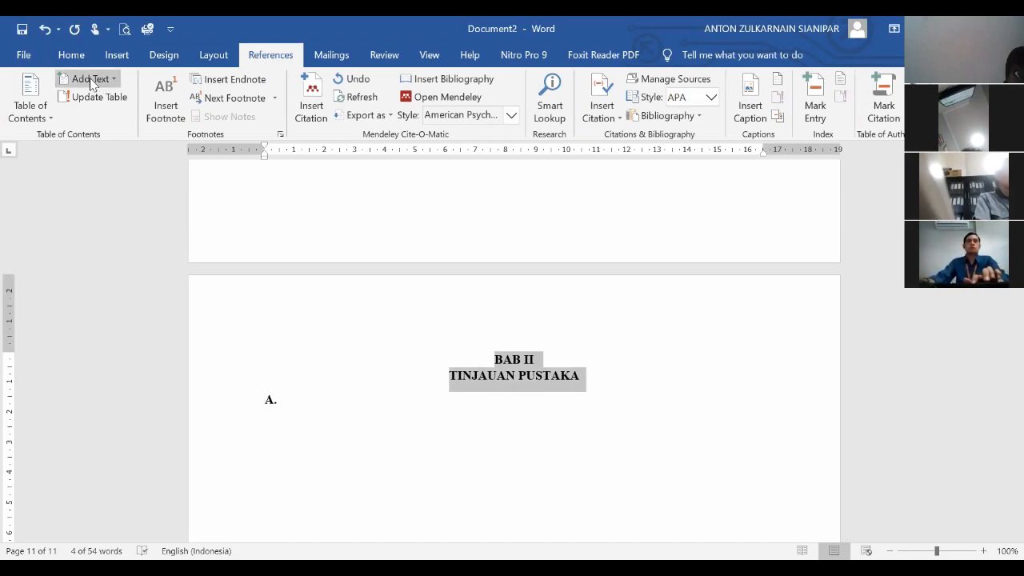
{"action": "key", "text": "ctrl+l"}
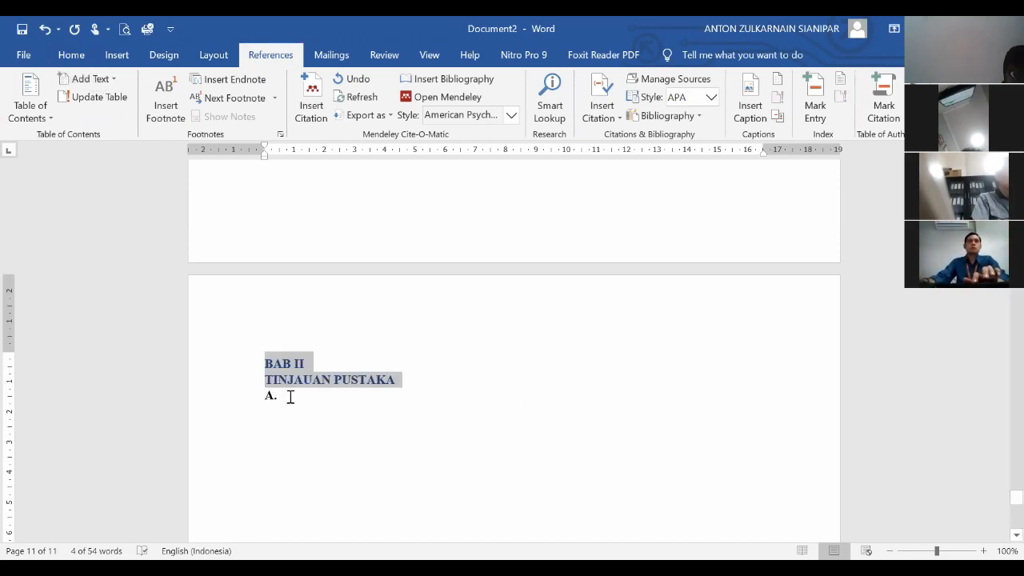
{"action": "key", "text": "ctrl+e"}
{"action": "left_click", "coordinate": [84, 57]}
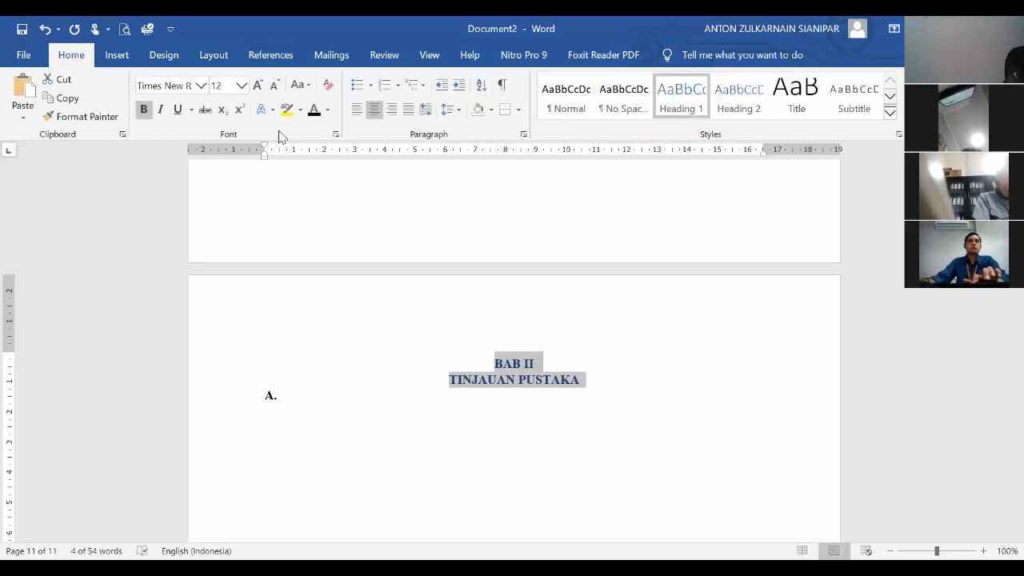
{"action": "left_click", "coordinate": [300, 402]}
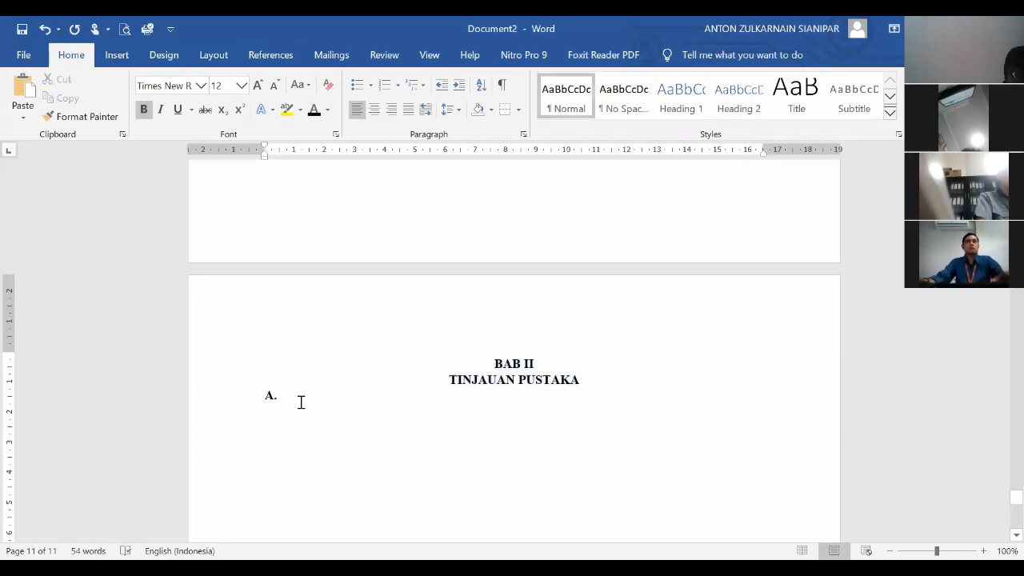
- Add blank space below TINJAUAN PUSTAKA and enter the subheading UML as lettered list item A
{"action": "left_click", "coordinate": [593, 384]}
{"action": "key", "text": "Return"}
{"action": "left_click", "coordinate": [389, 440]}
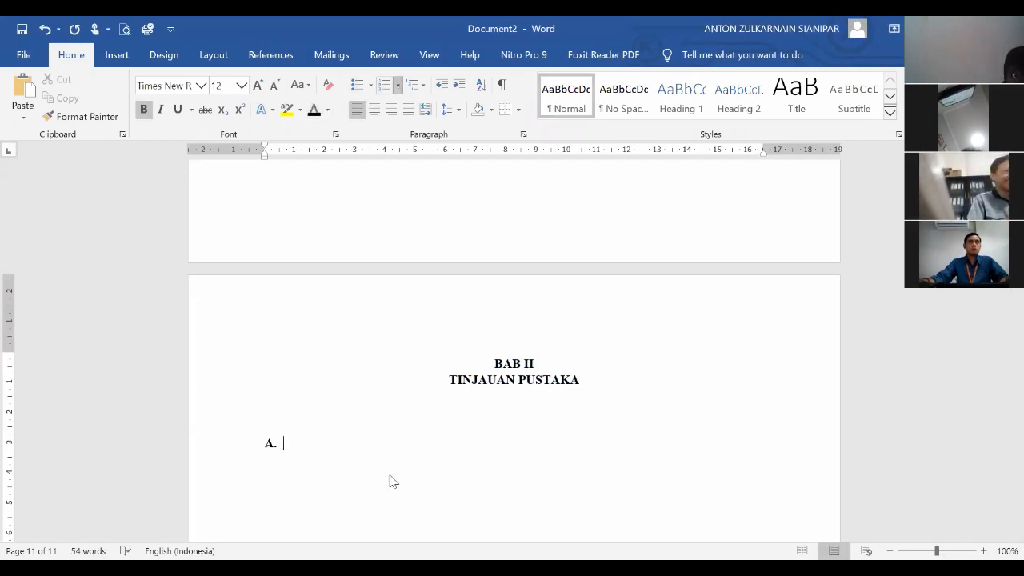
{"action": "type", "text": "A."}
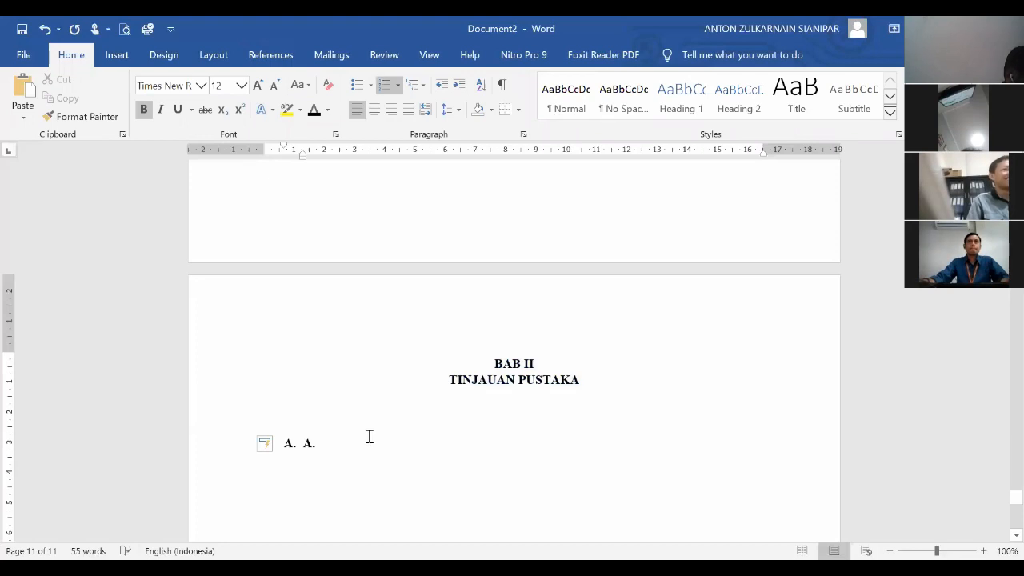
{"action": "key", "text": "BackSpace"}
{"action": "key", "text": "BackSpace"}
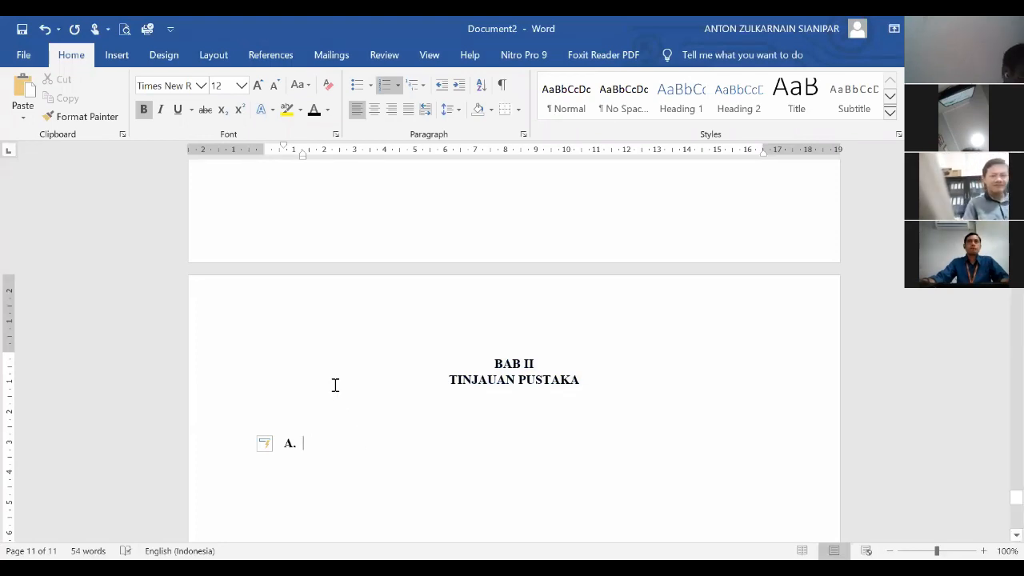
{"action": "type", "text": "UMO"}
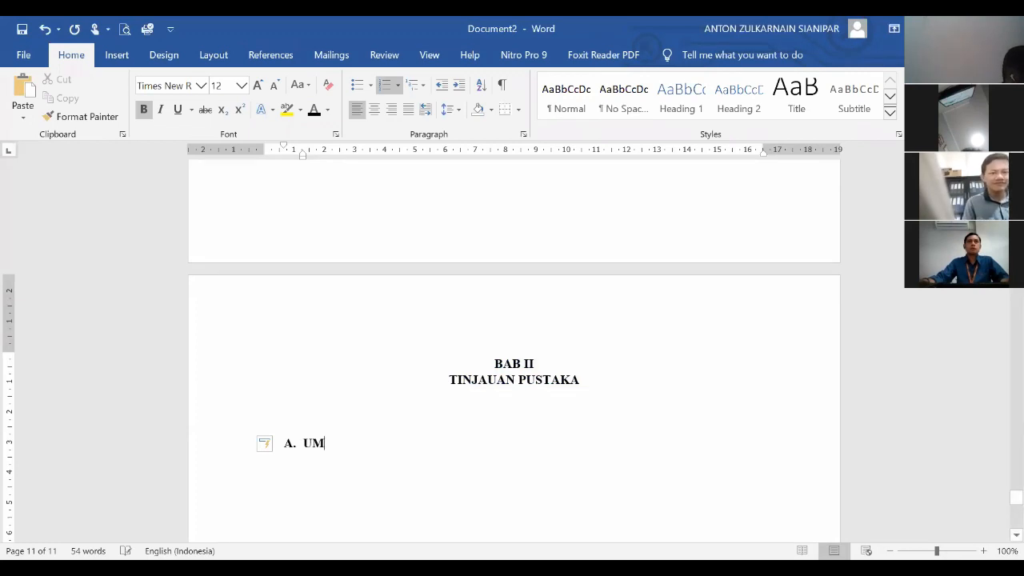
{"action": "key", "text": "BackSpace"}
{"action": "type", "text": "L"}
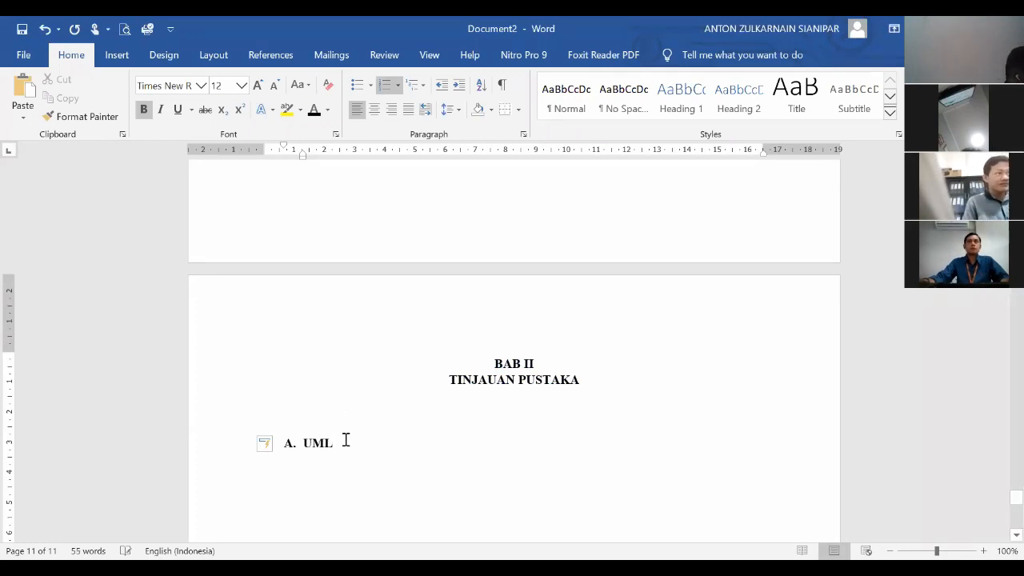
- Mark the UML subheading as level 2 for the table of contents and update the entire table
{"action": "left_click_drag", "start_coordinate": [345, 439], "coordinate": [287, 444]}
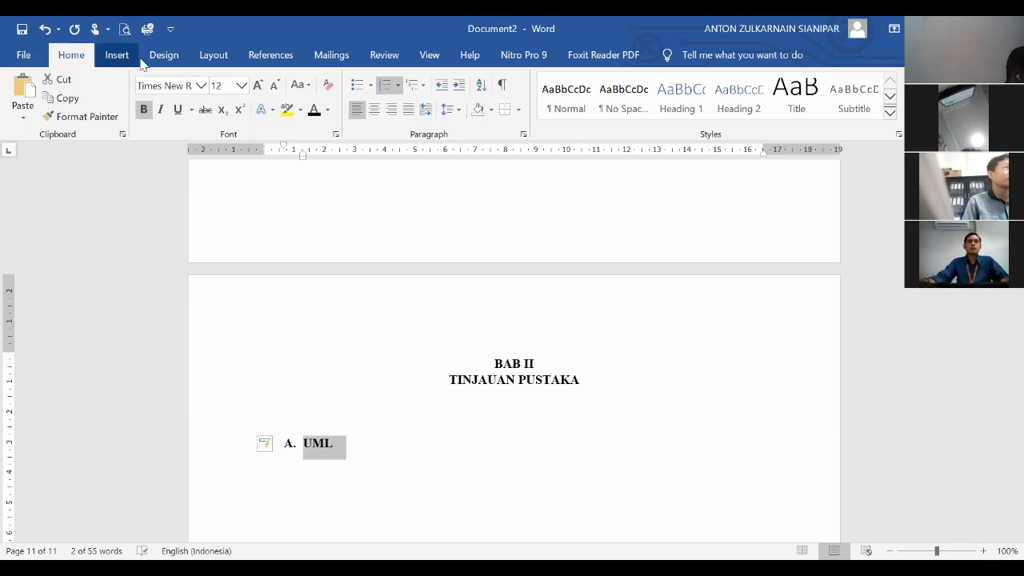
{"action": "left_click", "coordinate": [270, 56]}
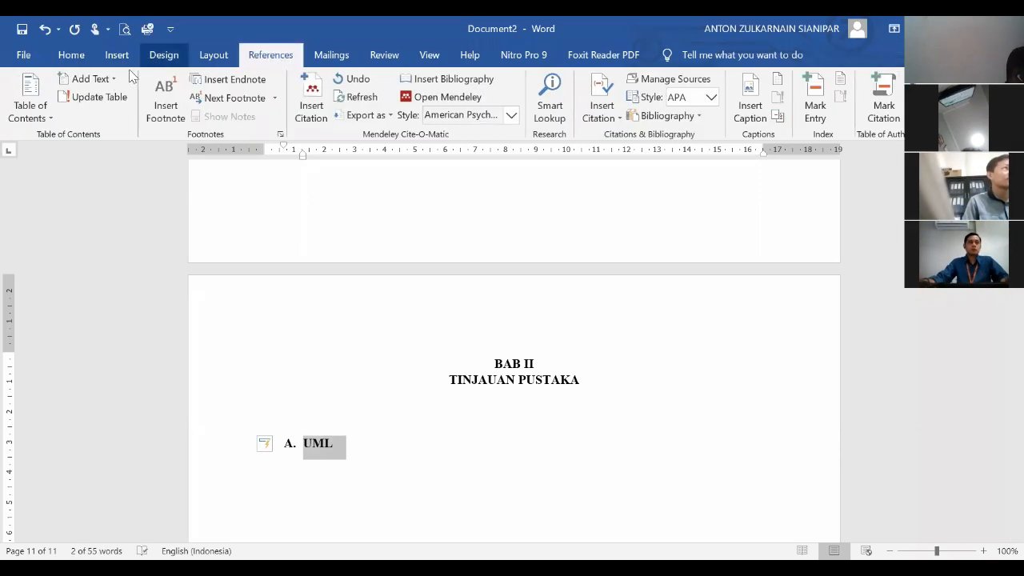
{"action": "scroll", "coordinate": [532, 400], "scroll_direction": "up", "scroll_amount": 20}
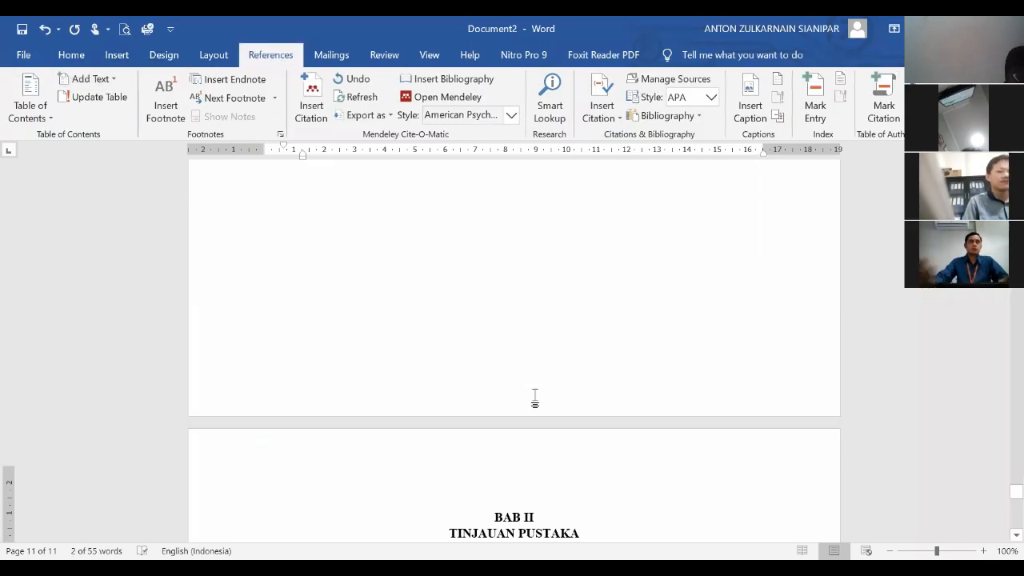
{"action": "scroll", "coordinate": [530, 394], "scroll_direction": "up", "scroll_amount": 20}
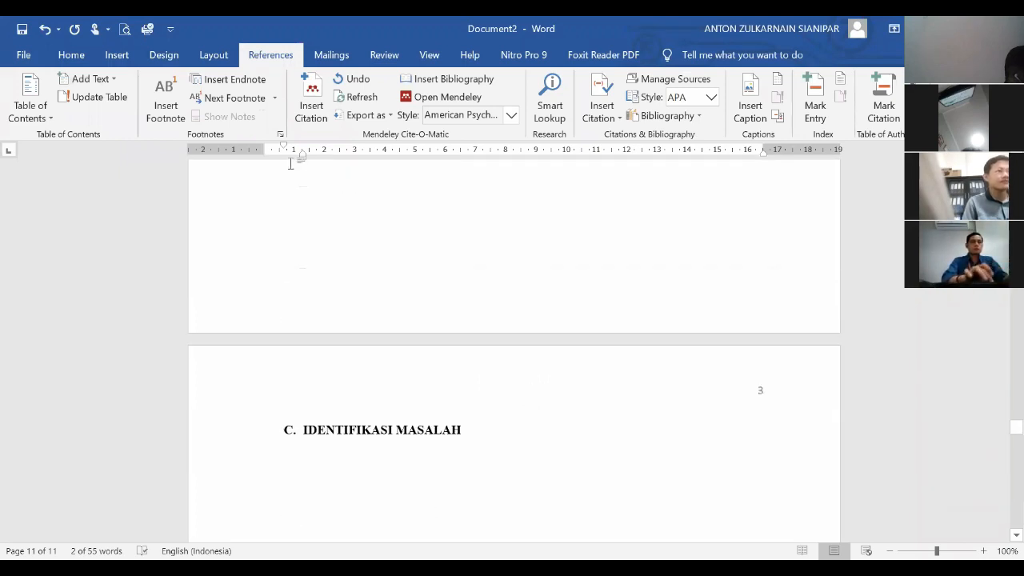
{"action": "left_click", "coordinate": [72, 97]}
{"action": "left_click", "coordinate": [496, 296]}
{"action": "left_click", "coordinate": [512, 322]}
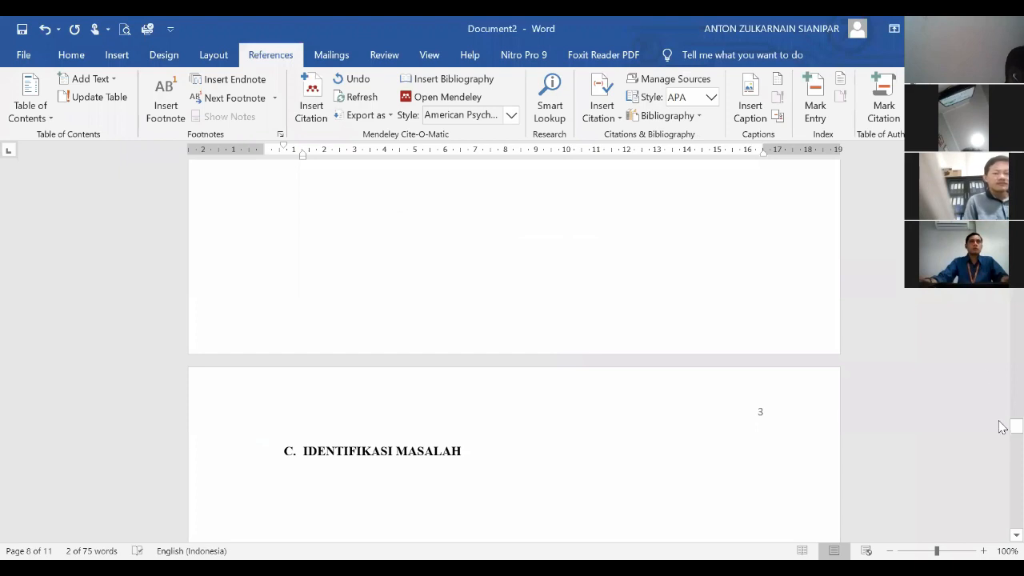
- Review the updated DAFTAR ISI entries and page numbers, and check the header area of that page
{"action": "mouse_move", "coordinate": [1015, 427]}
{"action": "left_mouse_down"}
{"action": "mouse_move", "coordinate": [1009, 205]}
{"action": "mouse_move", "coordinate": [1006, 327]}
{"action": "left_mouse_up"}
{"action": "left_click", "coordinate": [626, 440]}
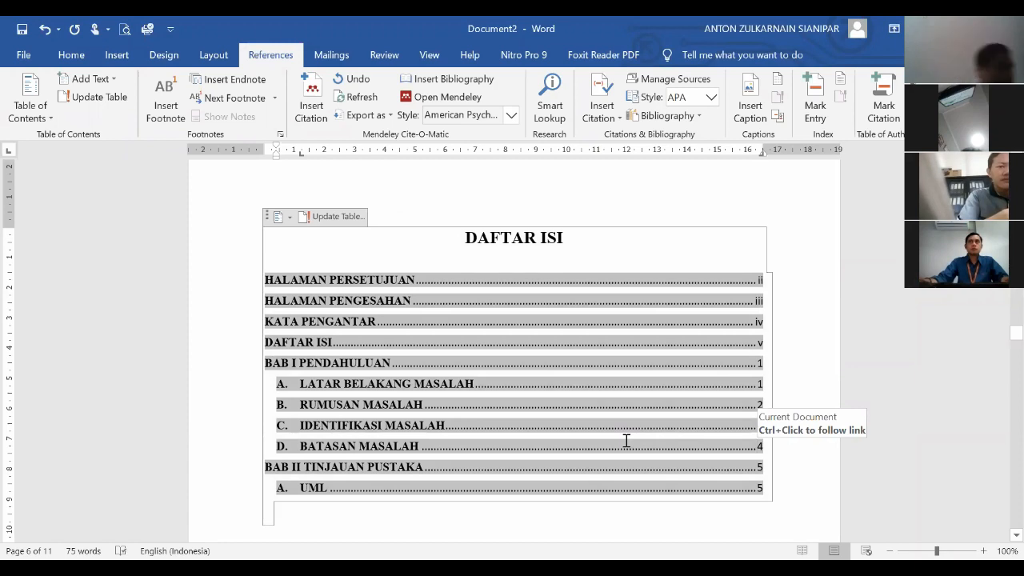
{"action": "left_click", "coordinate": [663, 530]}
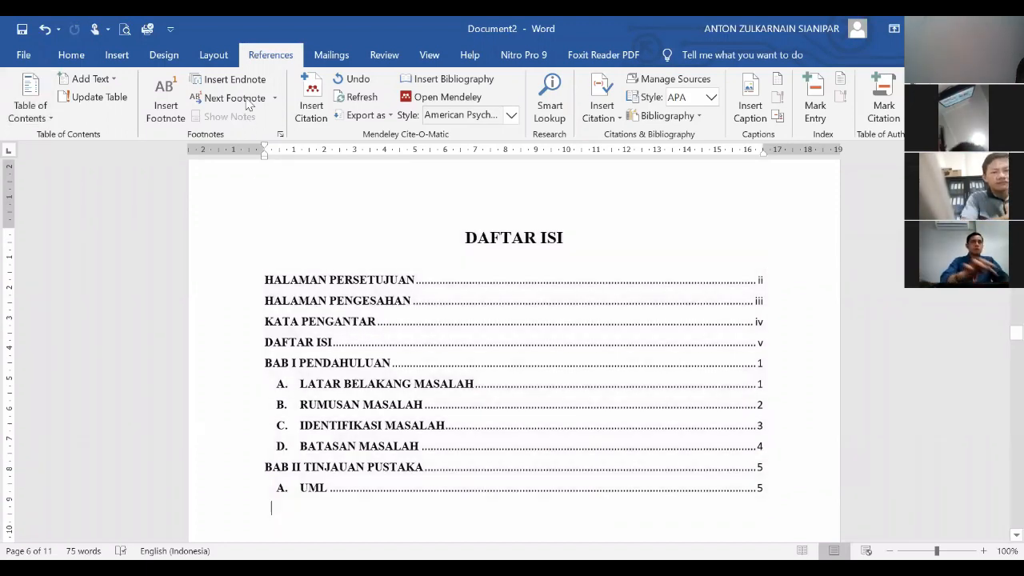
{"action": "left_click", "coordinate": [213, 54]}
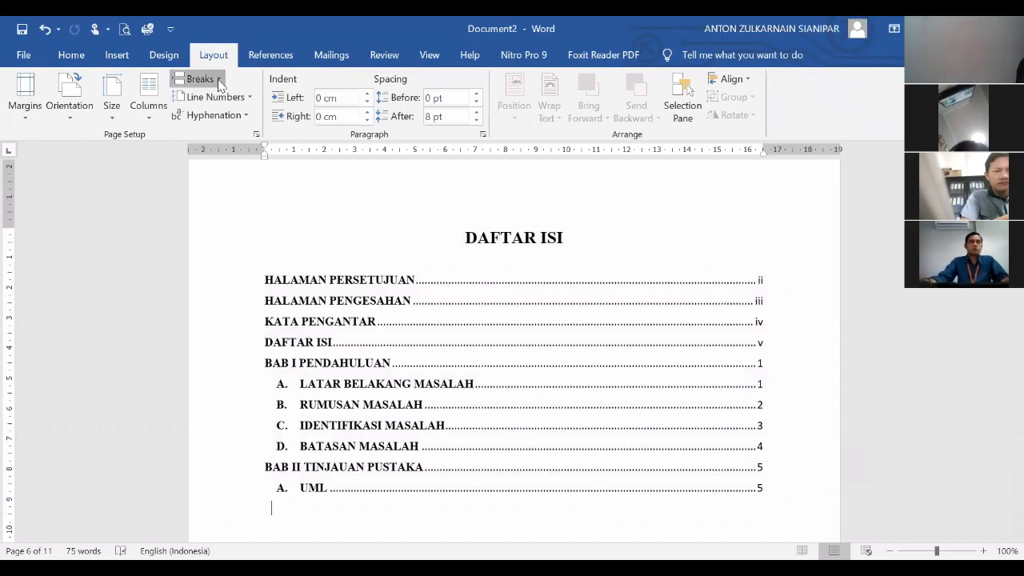
{"action": "left_click", "coordinate": [269, 79]}
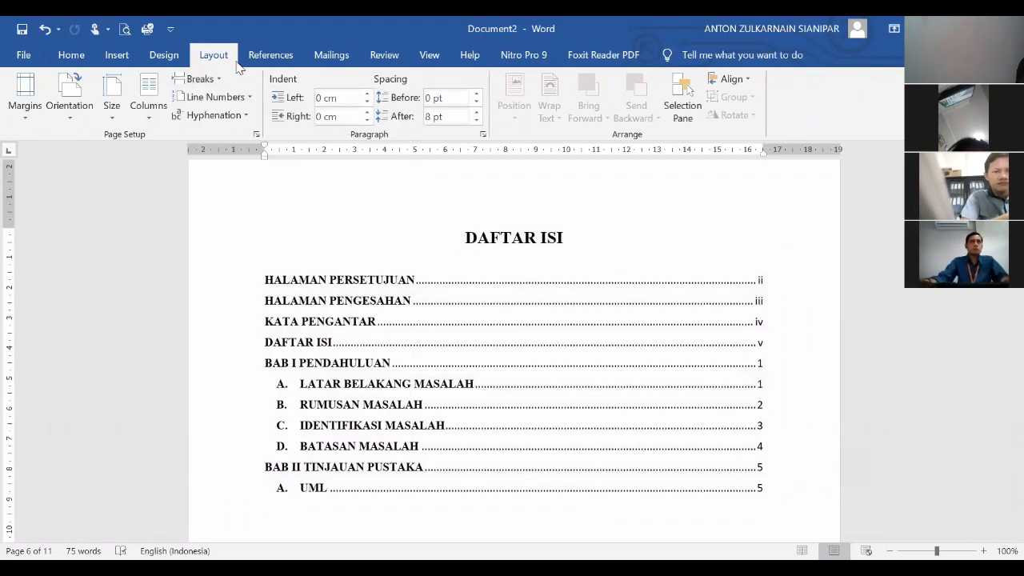
{"action": "scroll", "coordinate": [474, 222], "scroll_direction": "up", "scroll_amount": 1}
{"action": "double_click", "coordinate": [475, 221]}
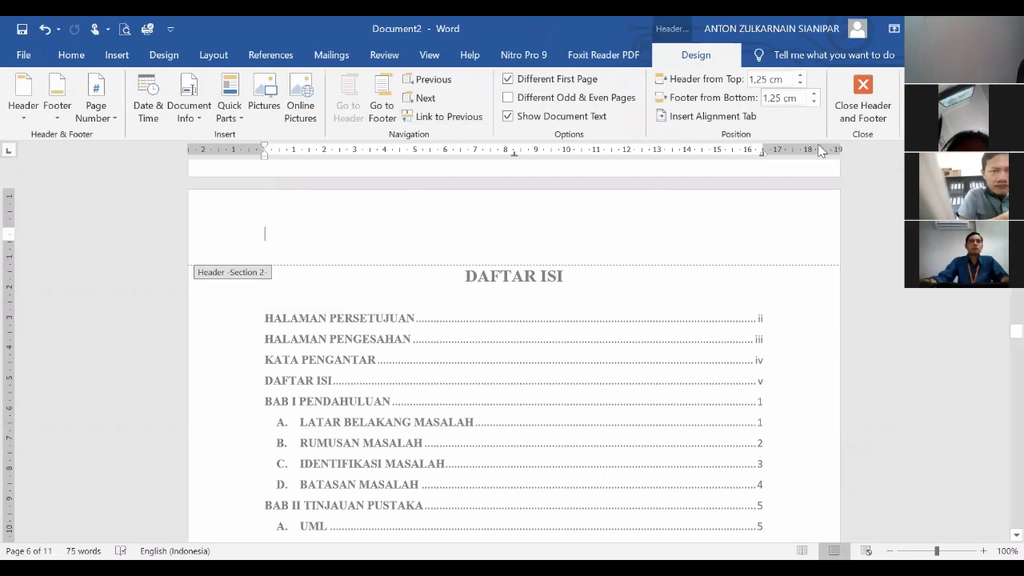
{"action": "double_click", "coordinate": [507, 343]}
{"action": "scroll", "coordinate": [479, 384], "scroll_direction": "down", "scroll_amount": 1}
{"action": "left_click", "coordinate": [440, 398]}
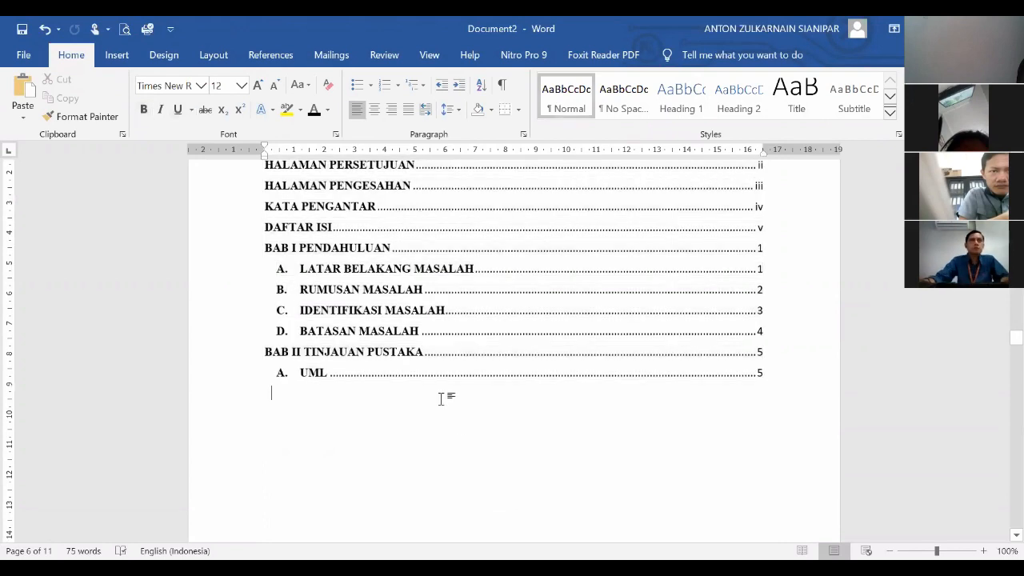
{"action": "scroll", "coordinate": [439, 398], "scroll_direction": "up", "scroll_amount": 2}
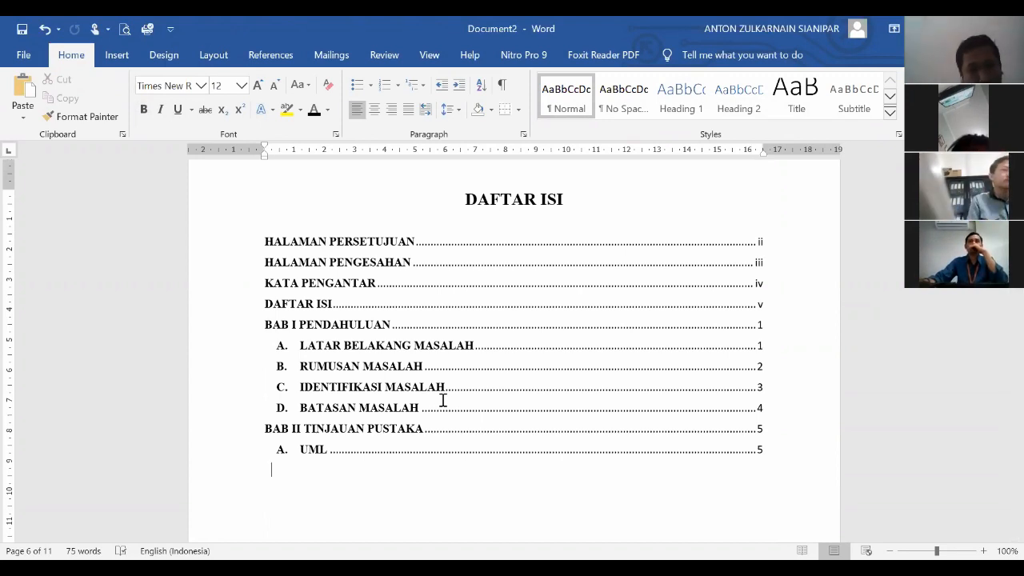
{"action": "left_click", "coordinate": [436, 400]}
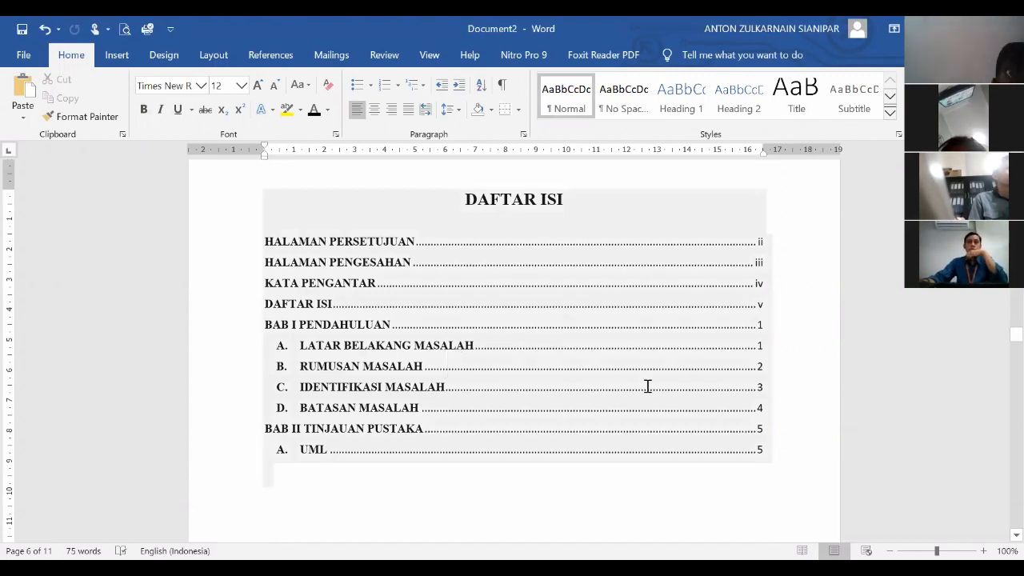
- Insert a page break after A. UML in BAB II, enter HTML as item B on the new page and check its page number
{"action": "scroll", "coordinate": [648, 387], "scroll_direction": "down", "scroll_amount": 20}
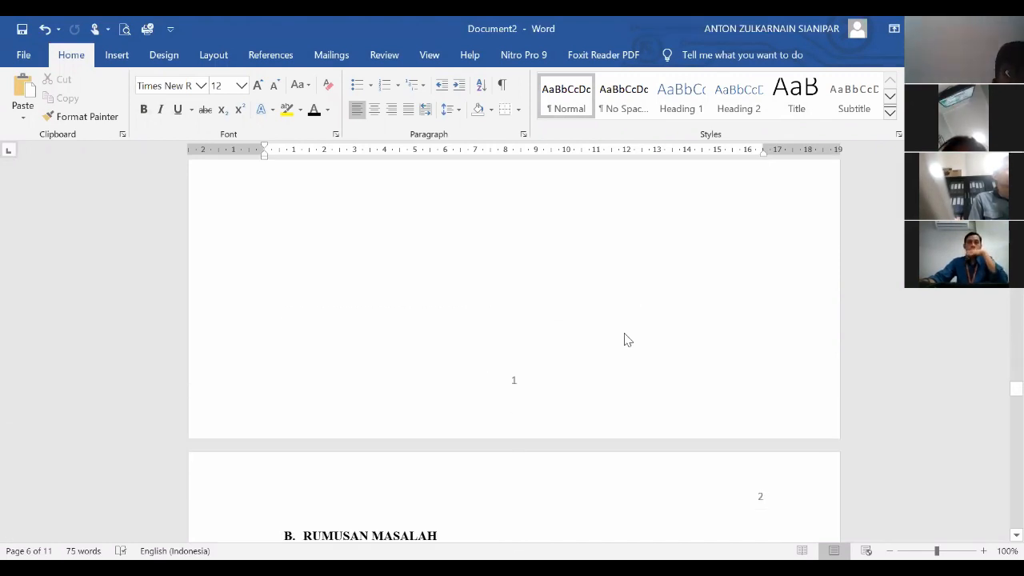
{"action": "scroll", "coordinate": [625, 339], "scroll_direction": "down", "scroll_amount": 20}
{"action": "scroll", "coordinate": [624, 332], "scroll_direction": "down", "scroll_amount": 15}
{"action": "scroll", "coordinate": [624, 326], "scroll_direction": "down", "scroll_amount": 20}
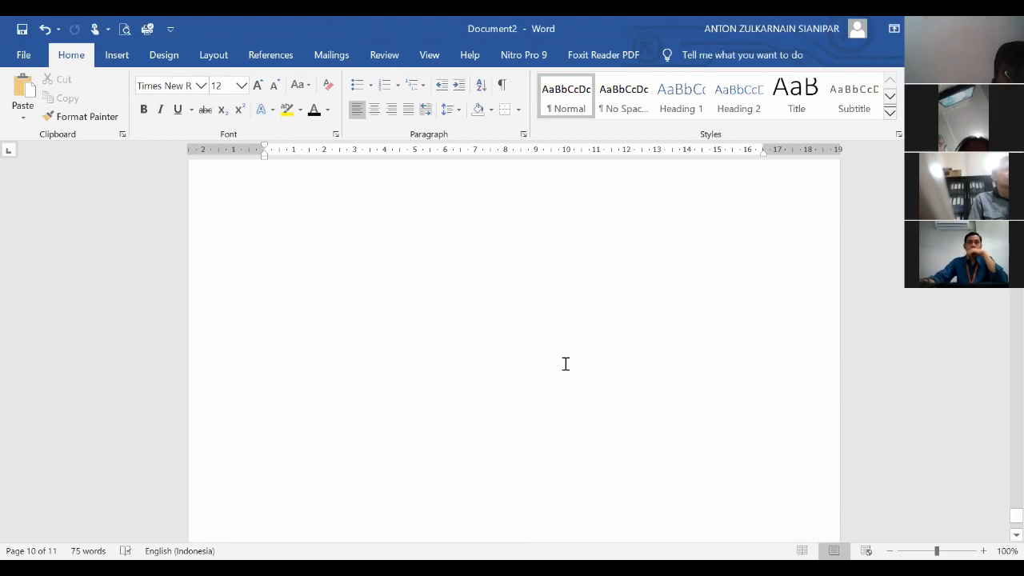
{"action": "left_click", "coordinate": [437, 277]}
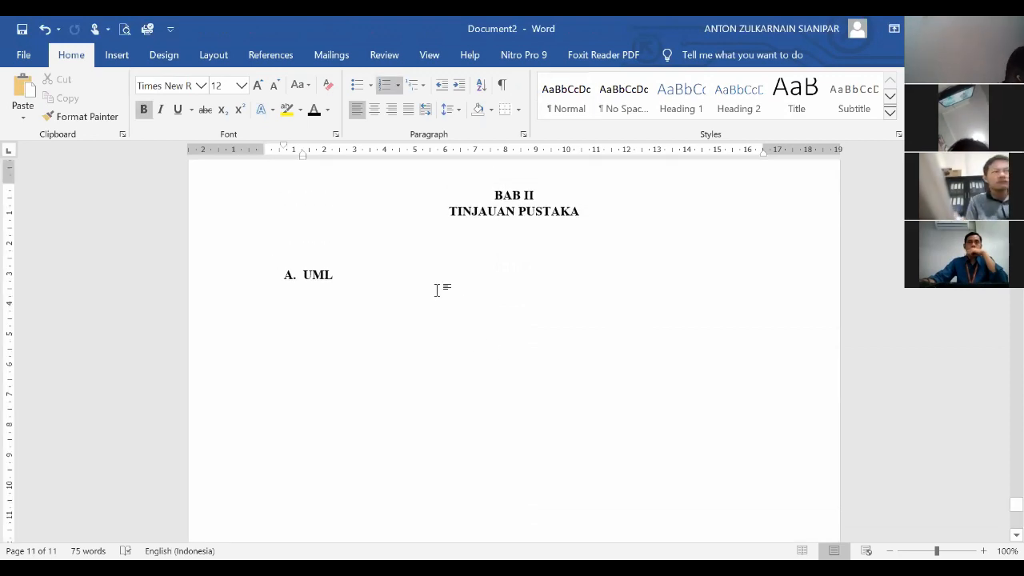
{"action": "key", "text": "BackSpace"}
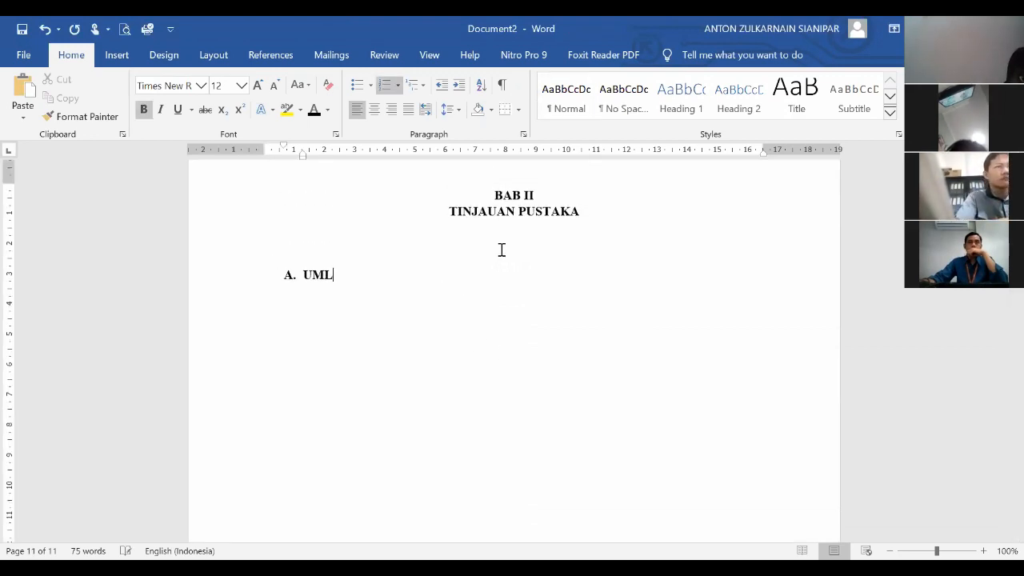
{"action": "key", "text": "ctrl+Return"}
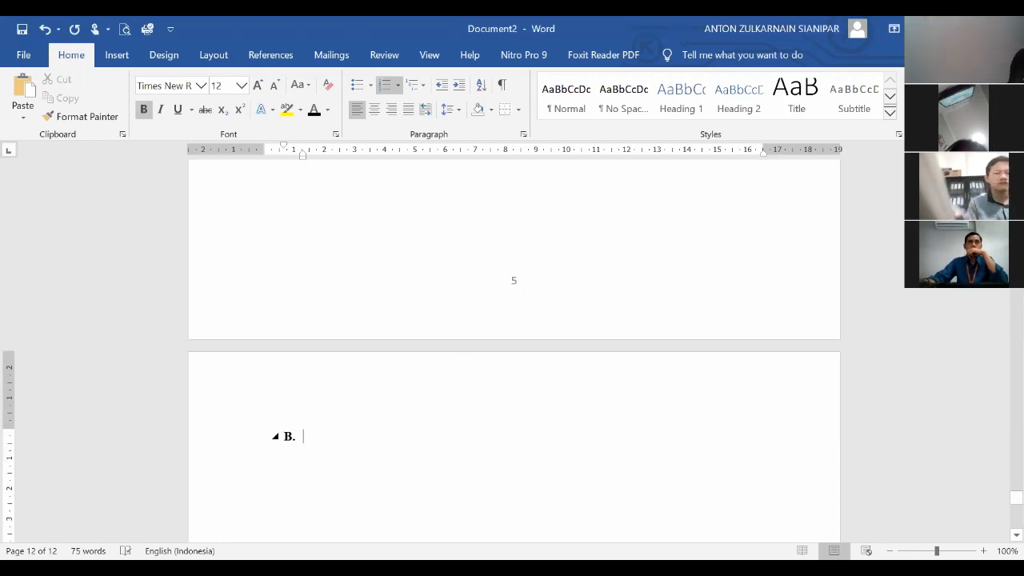
{"action": "type", "text": "HTML"}
{"action": "scroll", "coordinate": [555, 459], "scroll_direction": "down", "scroll_amount": 9}
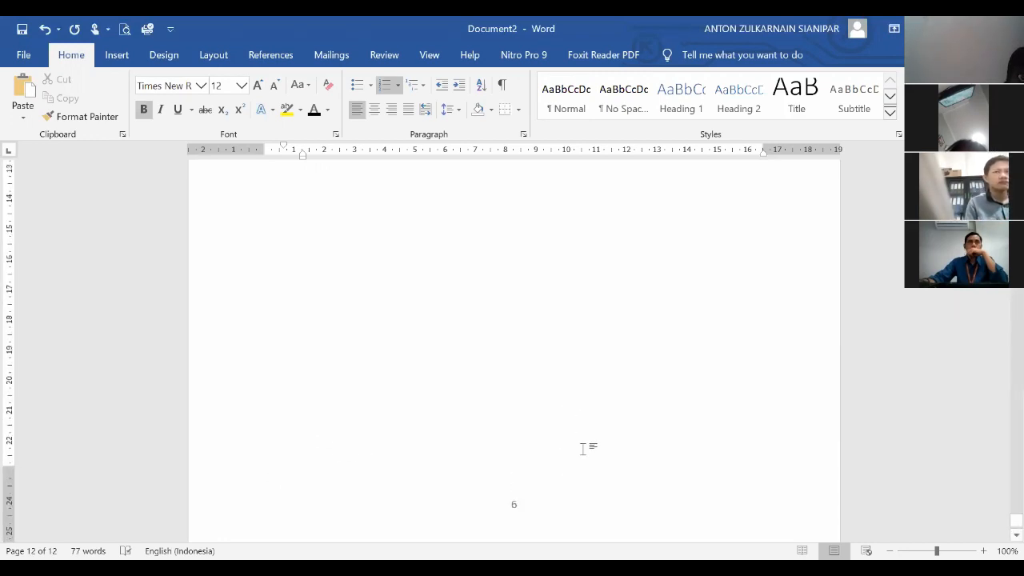
{"action": "scroll", "coordinate": [508, 463], "scroll_direction": "up", "scroll_amount": 16}
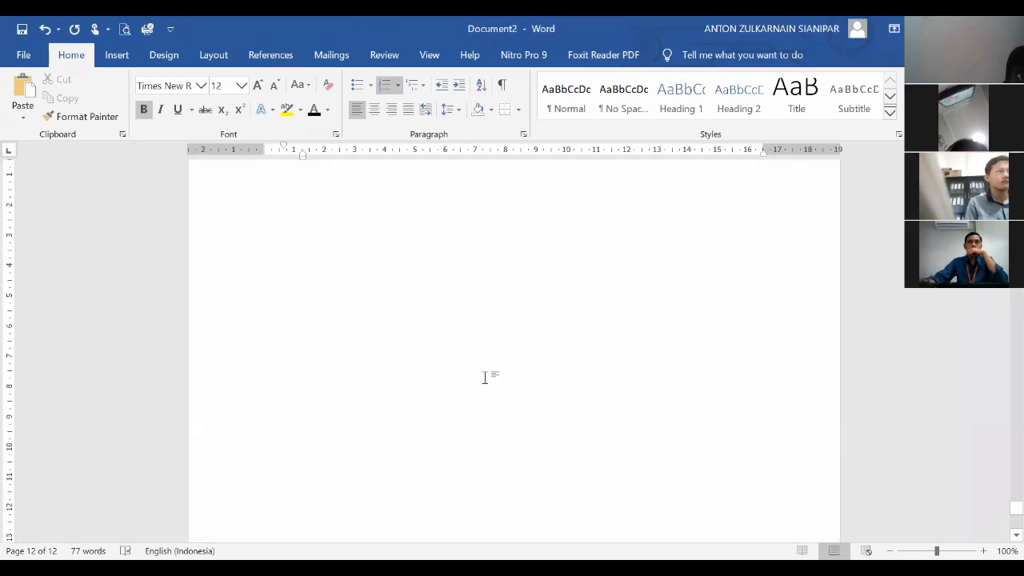
- Insert a section break between the A. UML page and B. HTML, and delete the empty line above B. HTML
{"action": "left_click", "coordinate": [439, 214]}
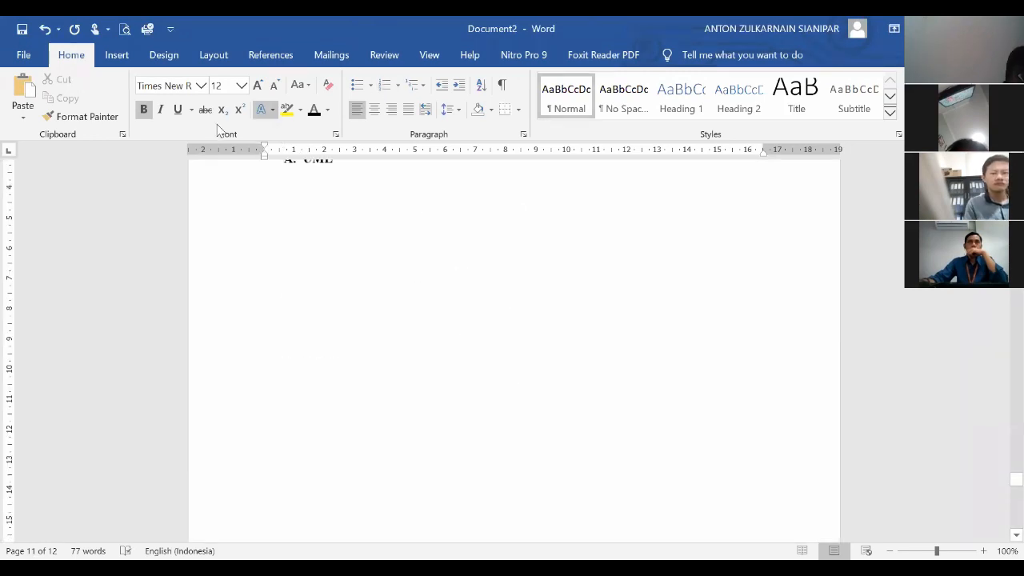
{"action": "left_click", "coordinate": [225, 57]}
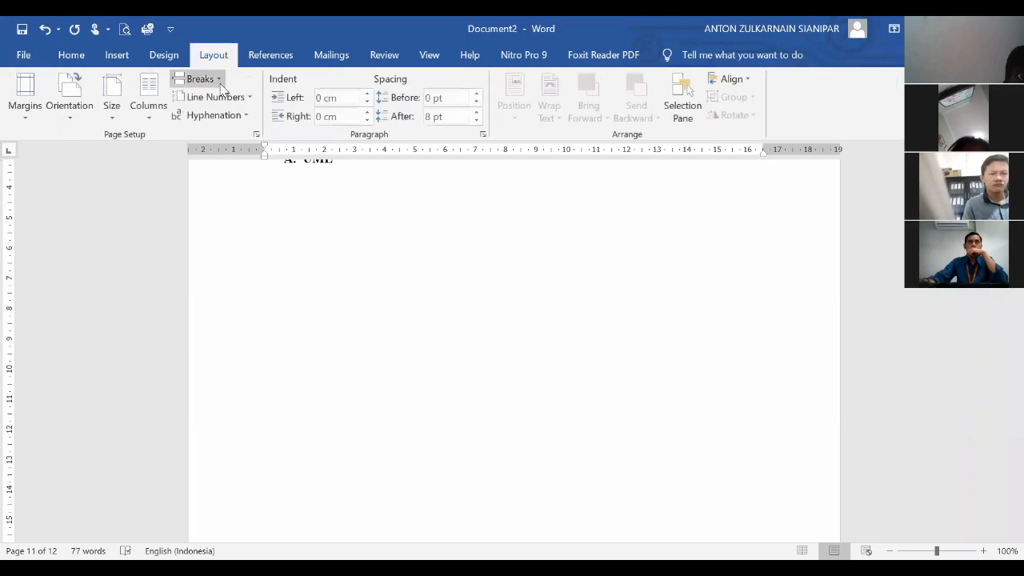
{"action": "scroll", "coordinate": [405, 275], "scroll_direction": "down", "scroll_amount": 10}
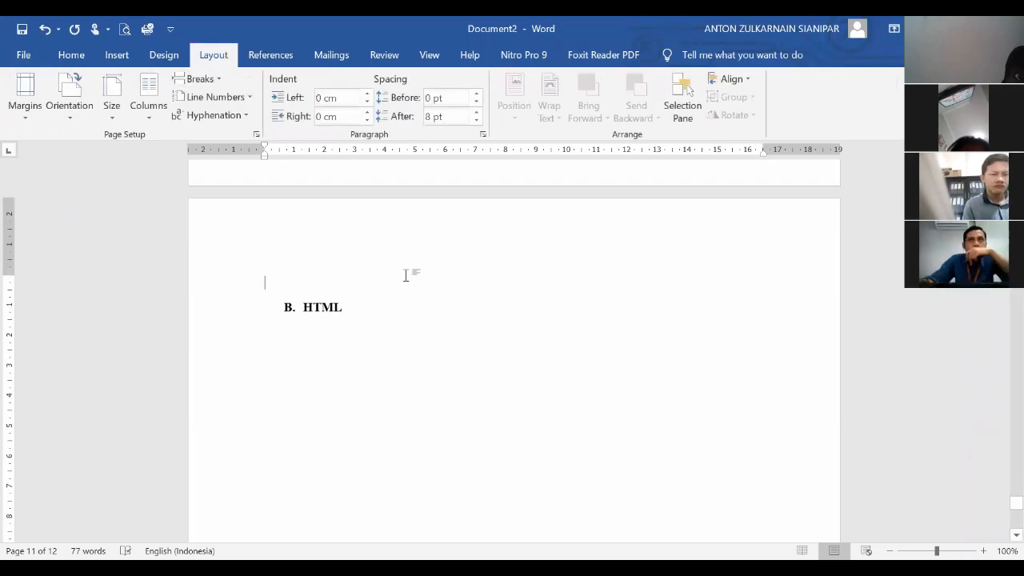
{"action": "key", "text": "Delete"}
- Open the footer on the B. HTML page for editing and unlink it from the previous section
{"action": "scroll", "coordinate": [491, 326], "scroll_direction": "down", "scroll_amount": 7}
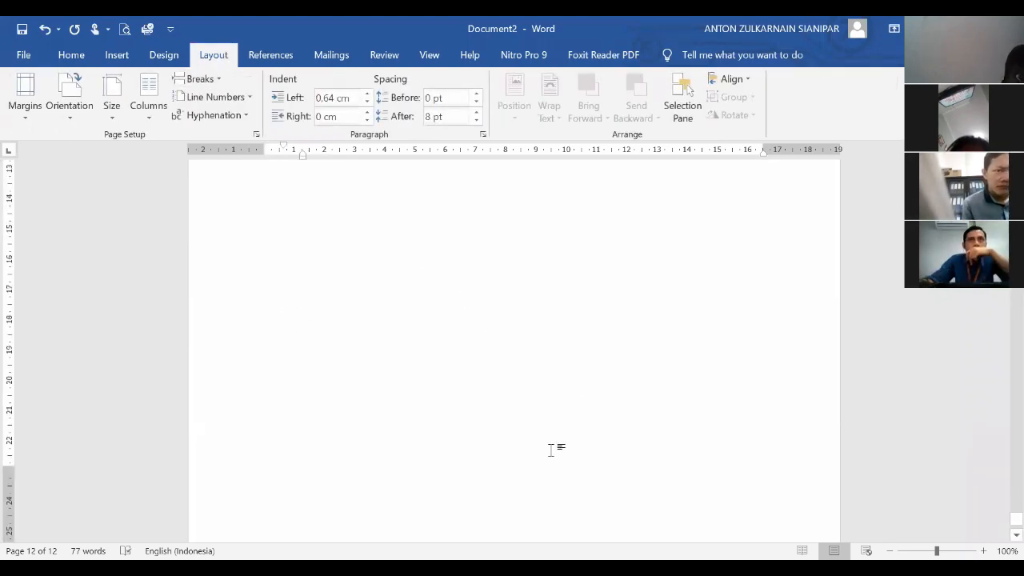
{"action": "double_click", "coordinate": [506, 475]}
{"action": "left_click", "coordinate": [443, 117]}
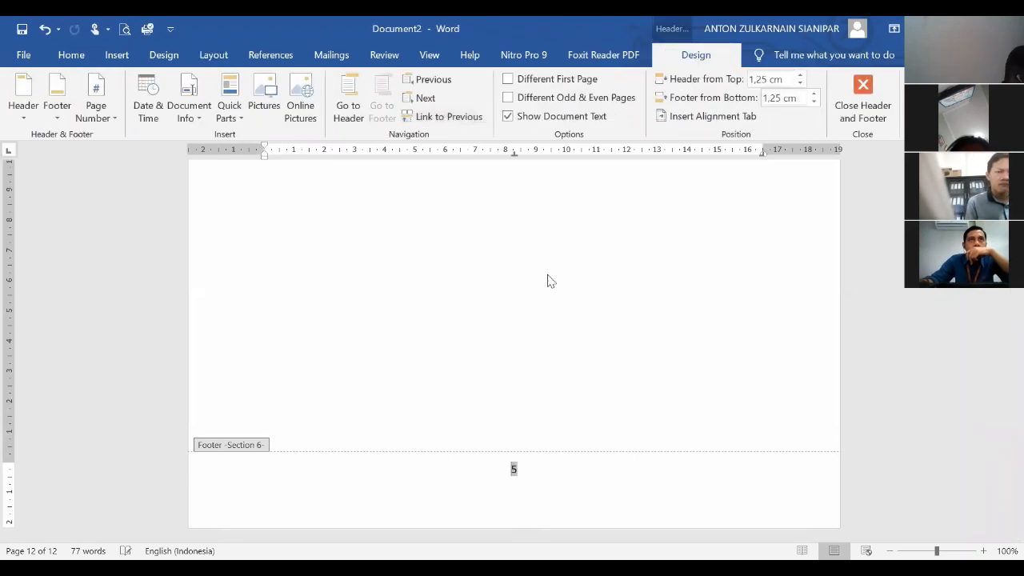
- Unlink the B. HTML section's header from the previous section and delete the page number from that section's footer
{"action": "scroll", "coordinate": [549, 283], "scroll_direction": "up", "scroll_amount": 10}
{"action": "left_click", "coordinate": [541, 256]}
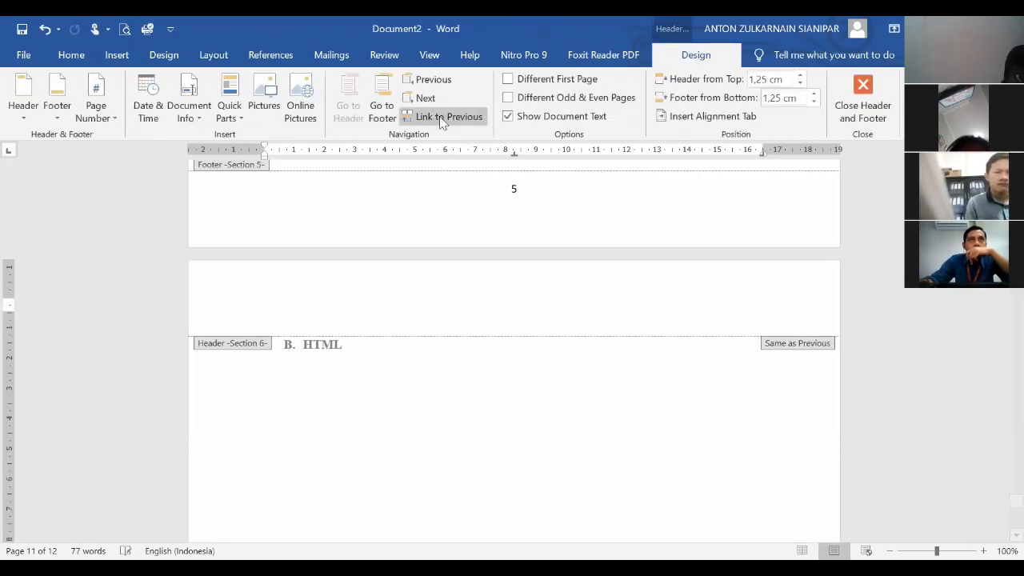
{"action": "scroll", "coordinate": [525, 382], "scroll_direction": "down", "scroll_amount": 8}
{"action": "left_click", "coordinate": [540, 469]}
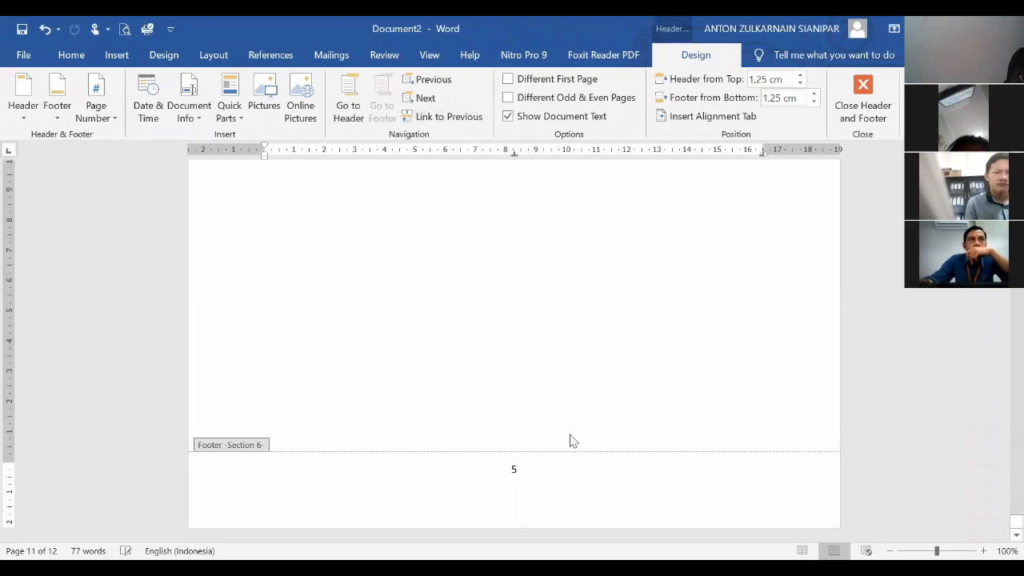
{"action": "key", "text": "BackSpace"}
{"action": "key", "text": "BackSpace"}
- Insert a Plain Number 3 page number at the top of the page in the B. HTML section's header
{"action": "scroll", "coordinate": [571, 425], "scroll_direction": "up", "scroll_amount": 8}
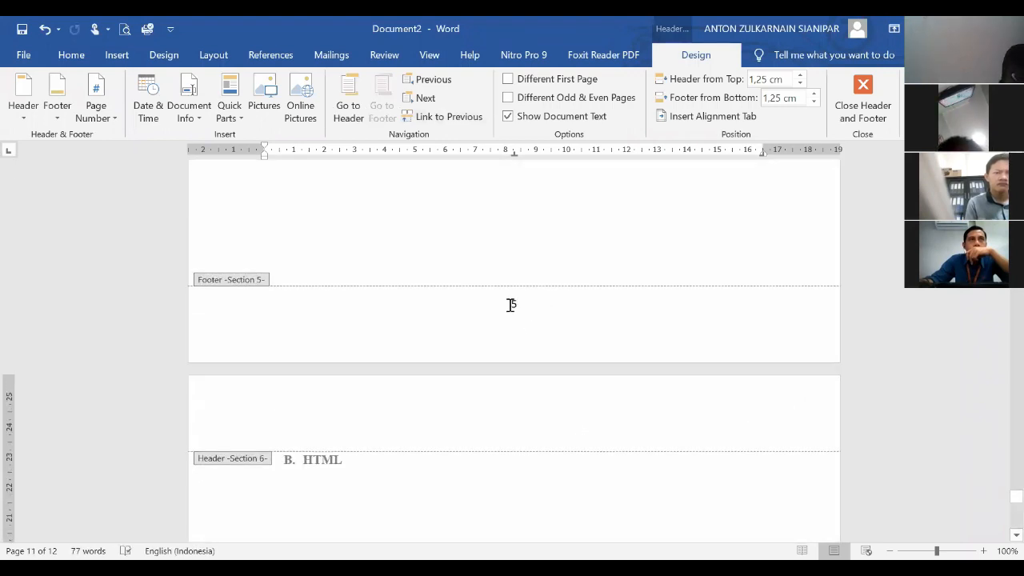
{"action": "left_click", "coordinate": [752, 429]}
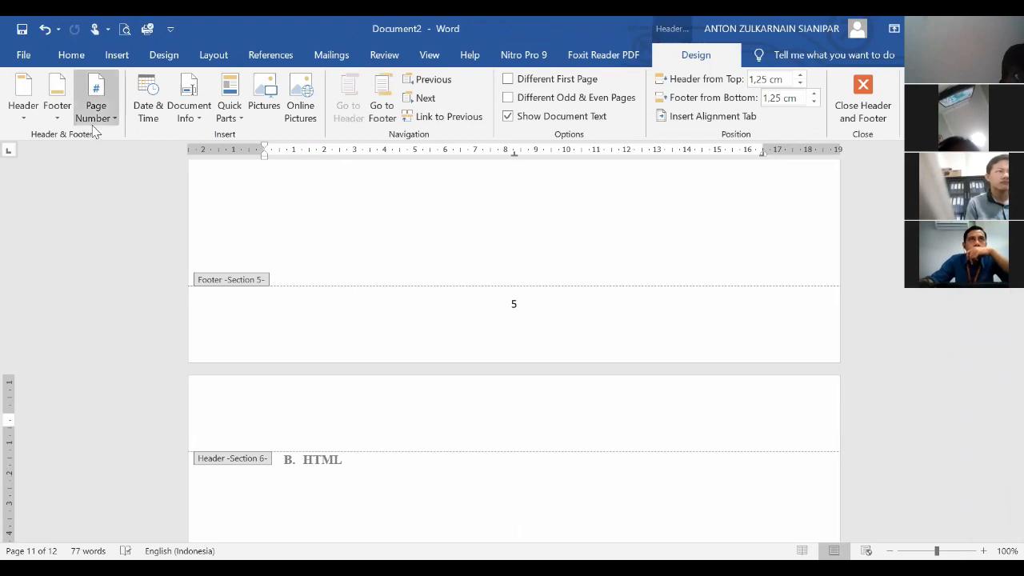
{"action": "left_click", "coordinate": [95, 126]}
{"action": "mouse_move", "coordinate": [126, 137]}
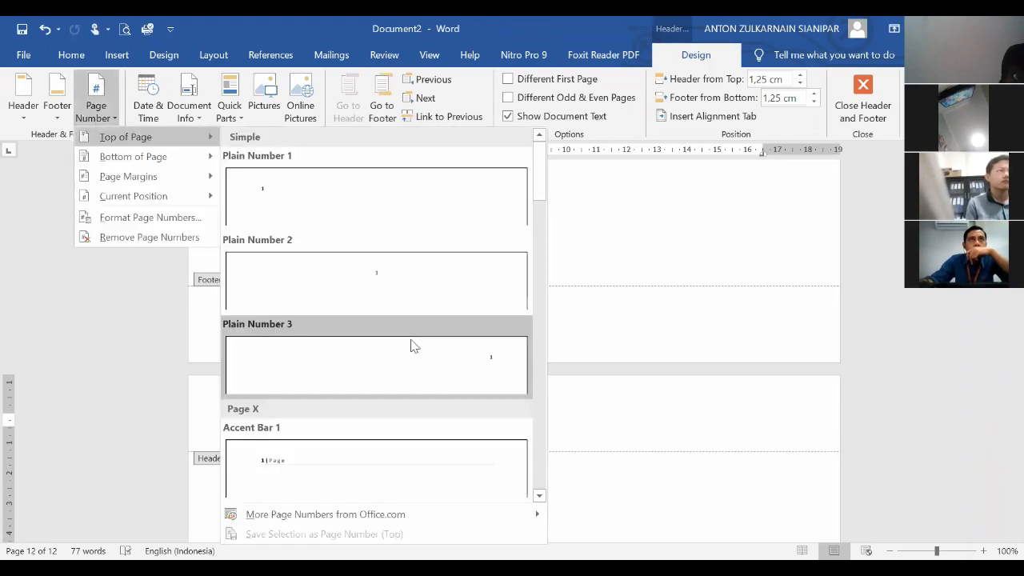
{"action": "left_click", "coordinate": [411, 345]}
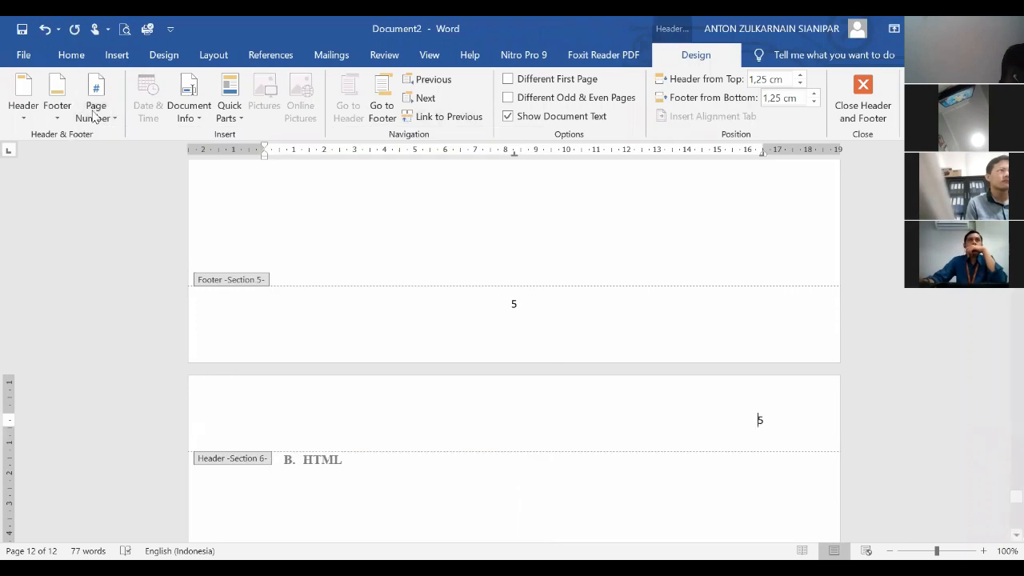
- Set the B. HTML section's page numbering to start at 6 and return to the document body
{"action": "left_click", "coordinate": [89, 116]}
{"action": "left_click", "coordinate": [138, 209]}
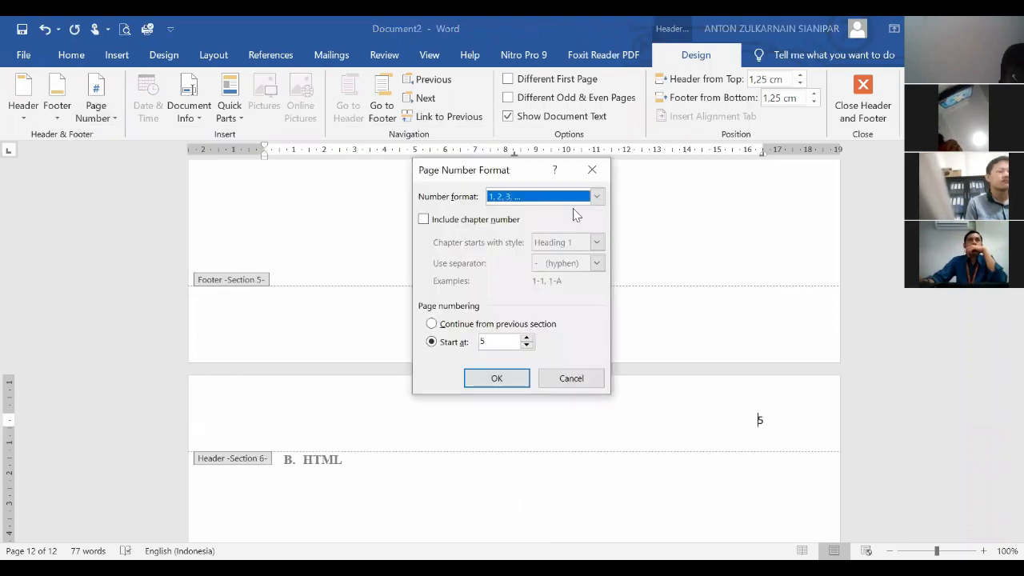
{"action": "left_click_drag", "start_coordinate": [518, 174], "coordinate": [792, 157]}
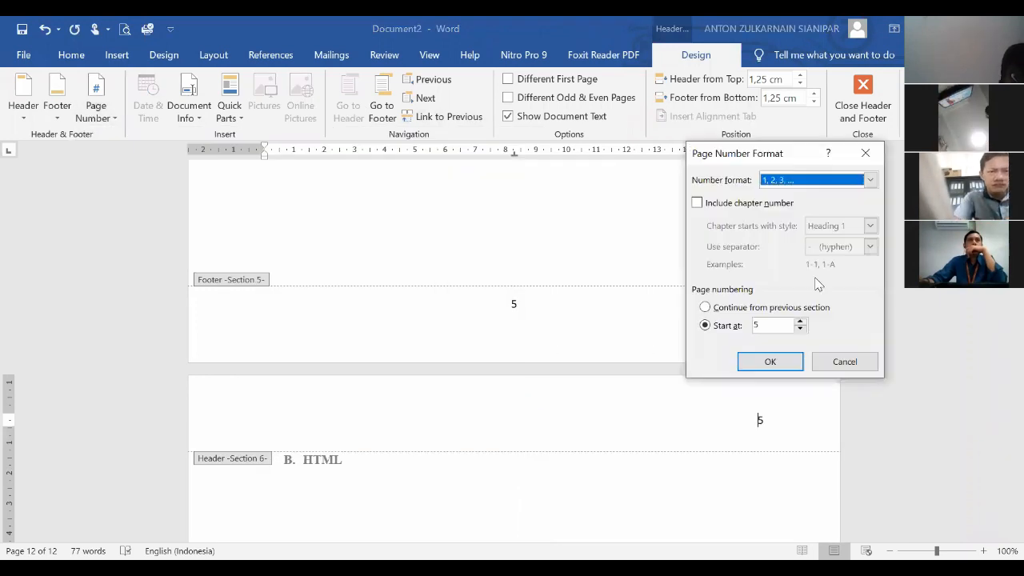
{"action": "left_click", "coordinate": [800, 320]}
{"action": "left_click", "coordinate": [771, 362]}
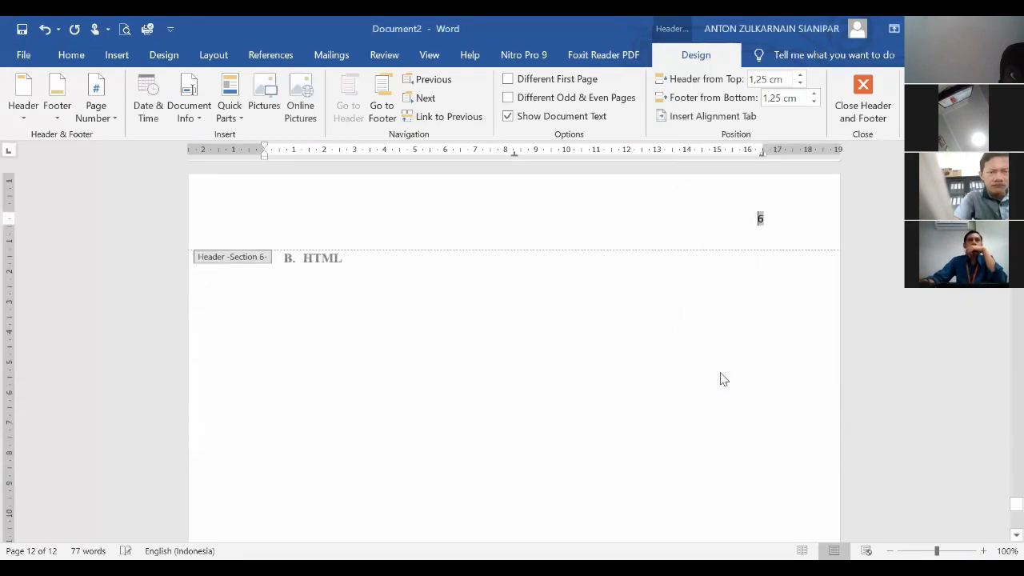
{"action": "double_click", "coordinate": [548, 263]}
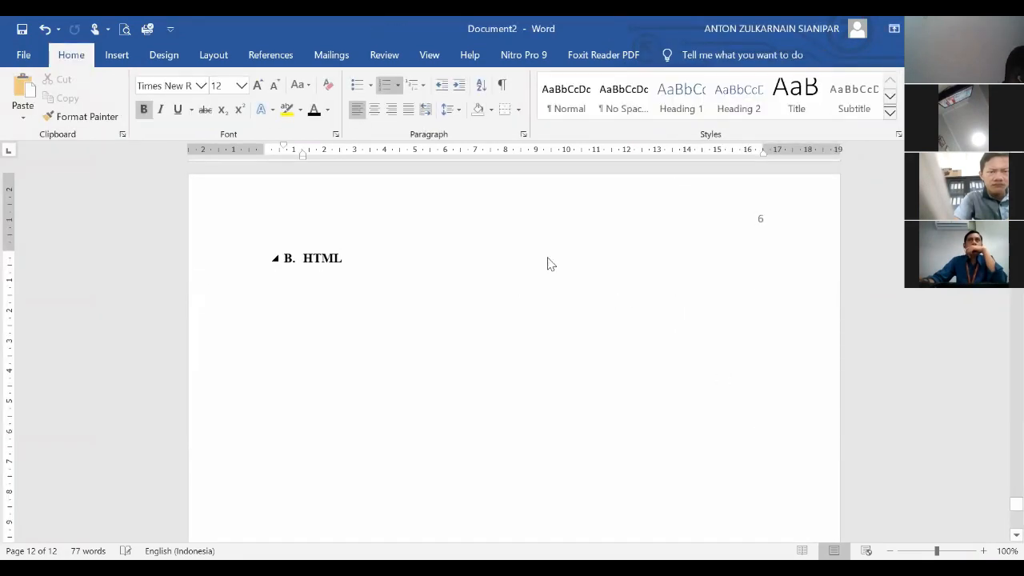
- Insert a page break after B. HTML, enter HTTP as item C on the new page and select that heading text
{"action": "scroll", "coordinate": [547, 257], "scroll_direction": "down", "scroll_amount": 5}
{"action": "type", "text": "HTTP"}
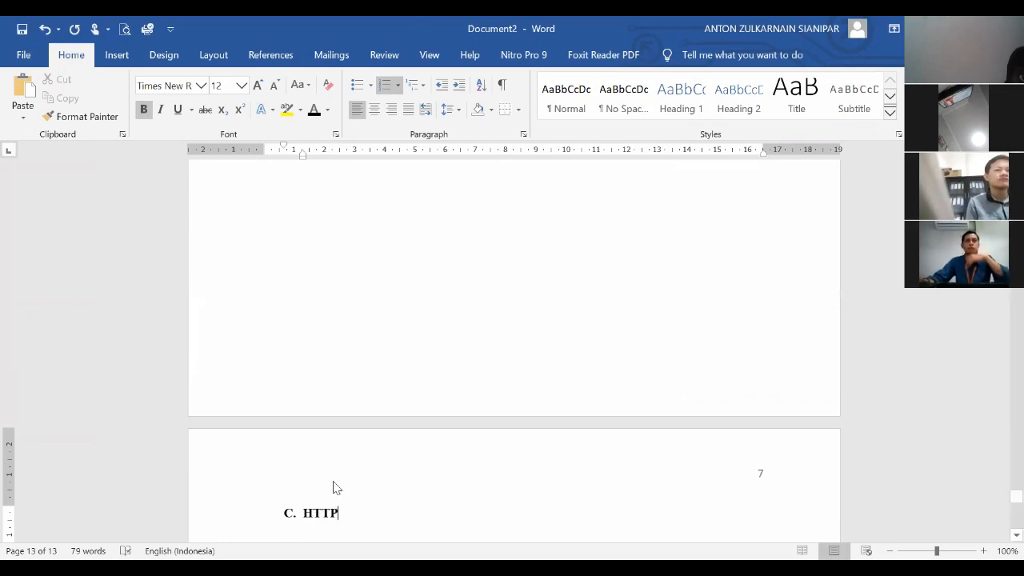
{"action": "left_click_drag", "start_coordinate": [338, 518], "coordinate": [278, 513]}
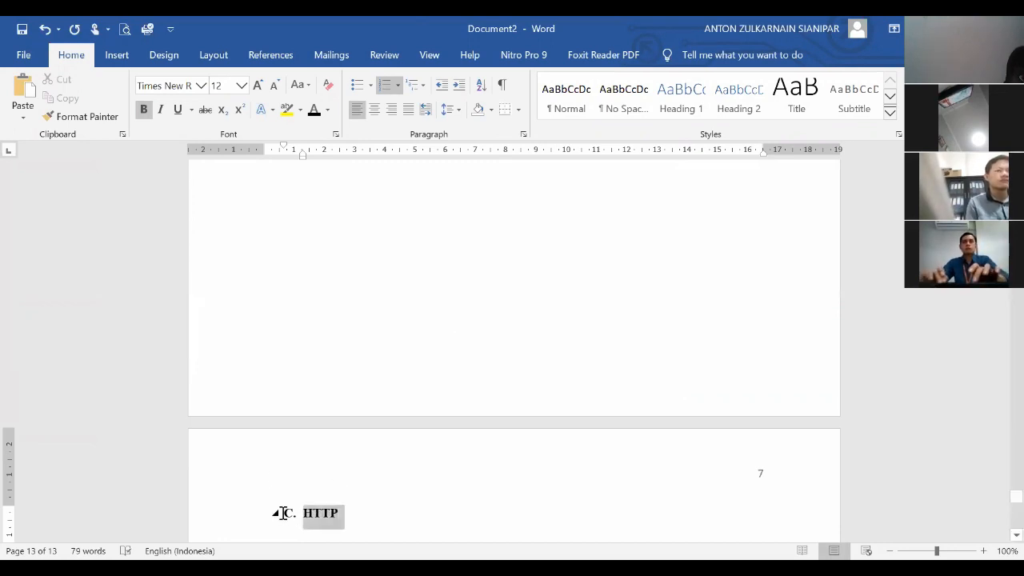
{"action": "left_click", "coordinate": [271, 55]}
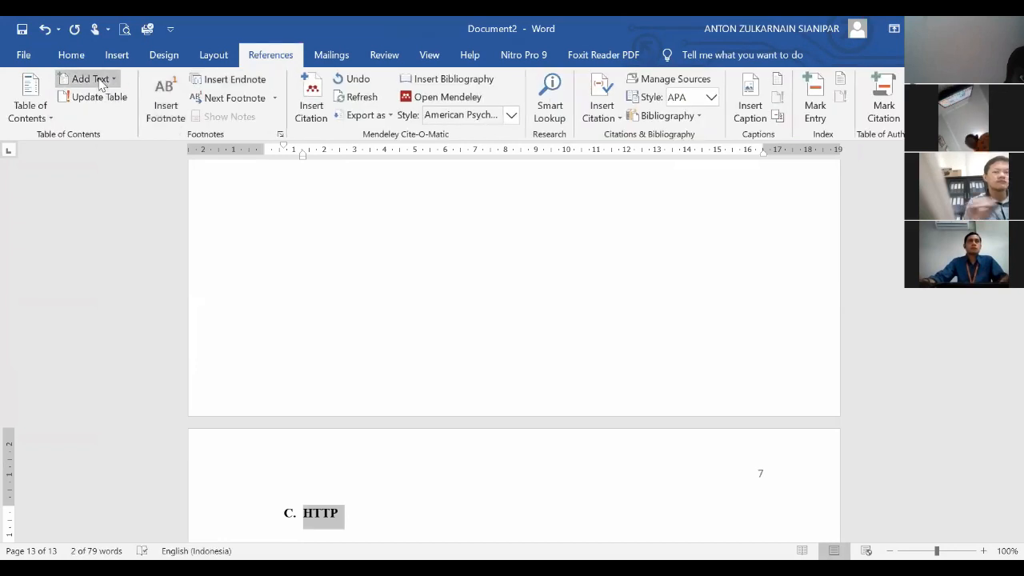
- Update the entire DAFTAR ISI table of contents, including its entries and page numbers, and leave the table
{"action": "scroll", "coordinate": [479, 340], "scroll_direction": "up", "scroll_amount": 3}
{"action": "scroll", "coordinate": [479, 340], "scroll_direction": "up", "scroll_amount": 10}
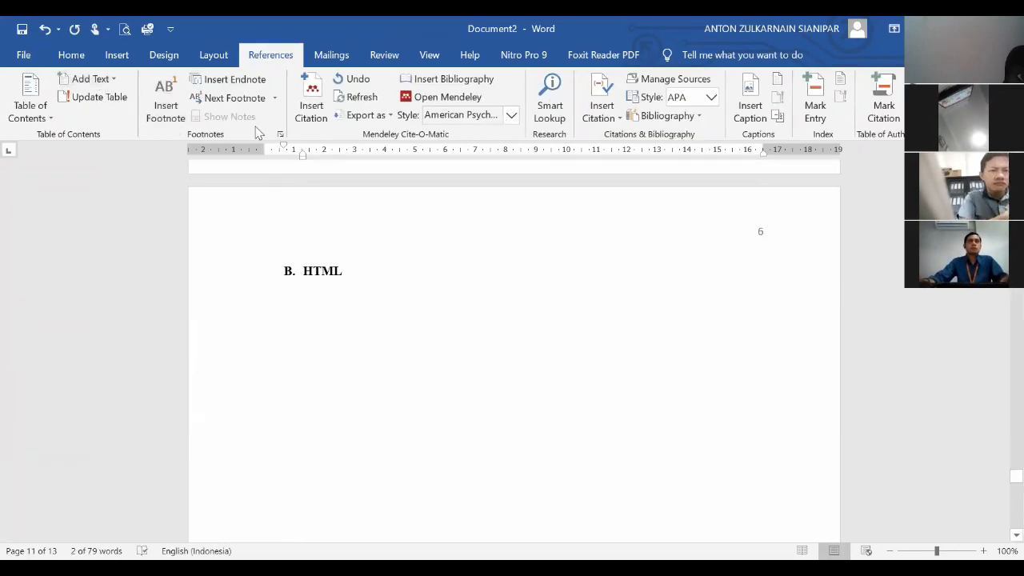
{"action": "left_click_drag", "start_coordinate": [1014, 479], "coordinate": [1003, 316]}
{"action": "left_click", "coordinate": [536, 336]}
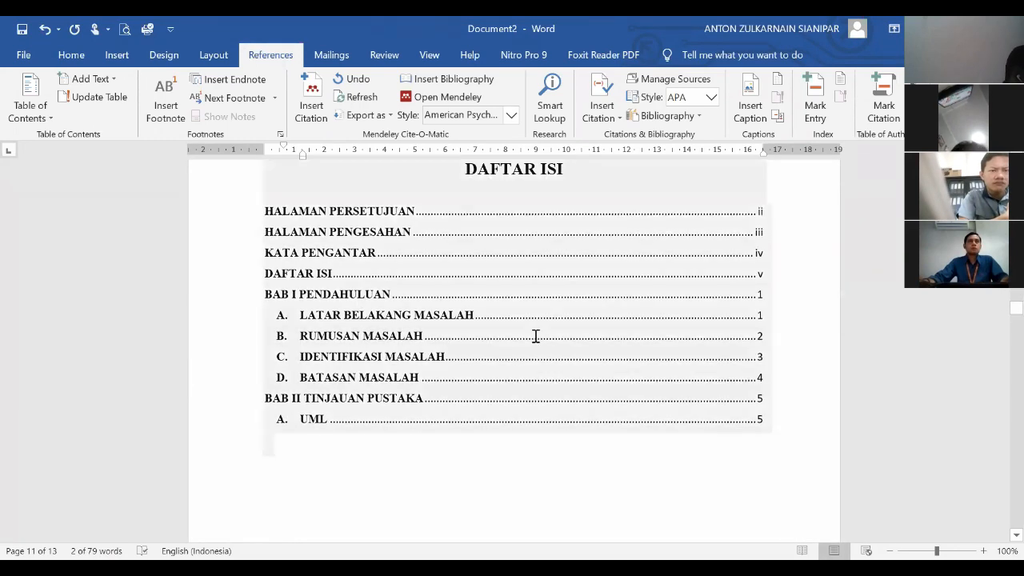
{"action": "left_click", "coordinate": [536, 336]}
{"action": "scroll", "coordinate": [558, 369], "scroll_direction": "up", "scroll_amount": 2}
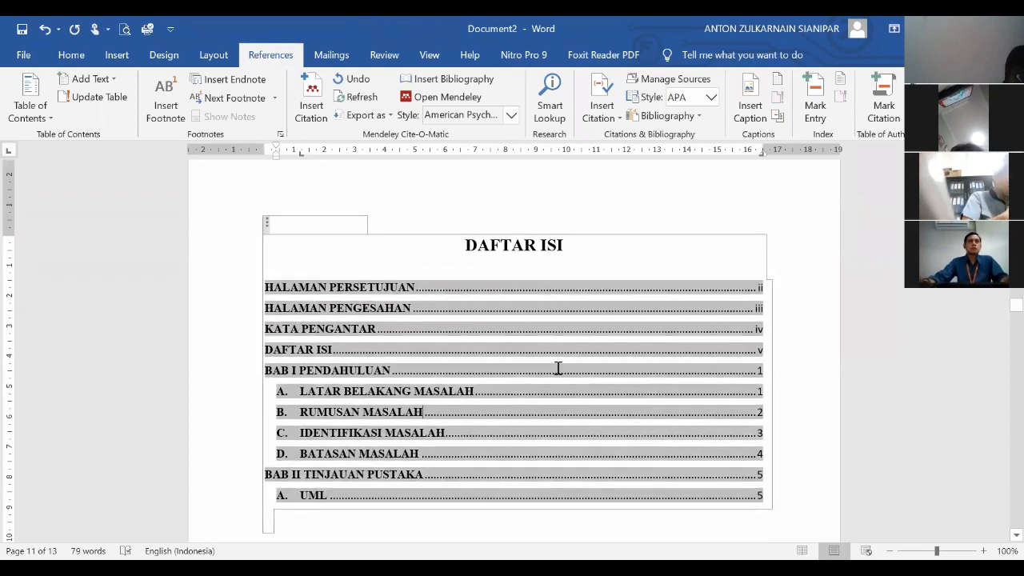
{"action": "left_click", "coordinate": [332, 224]}
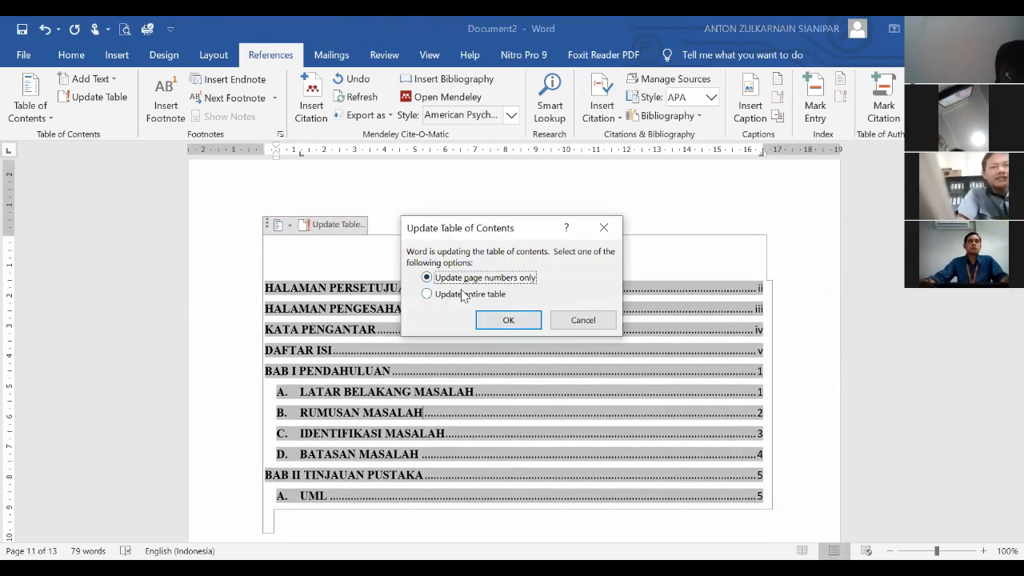
{"action": "left_click", "coordinate": [469, 295]}
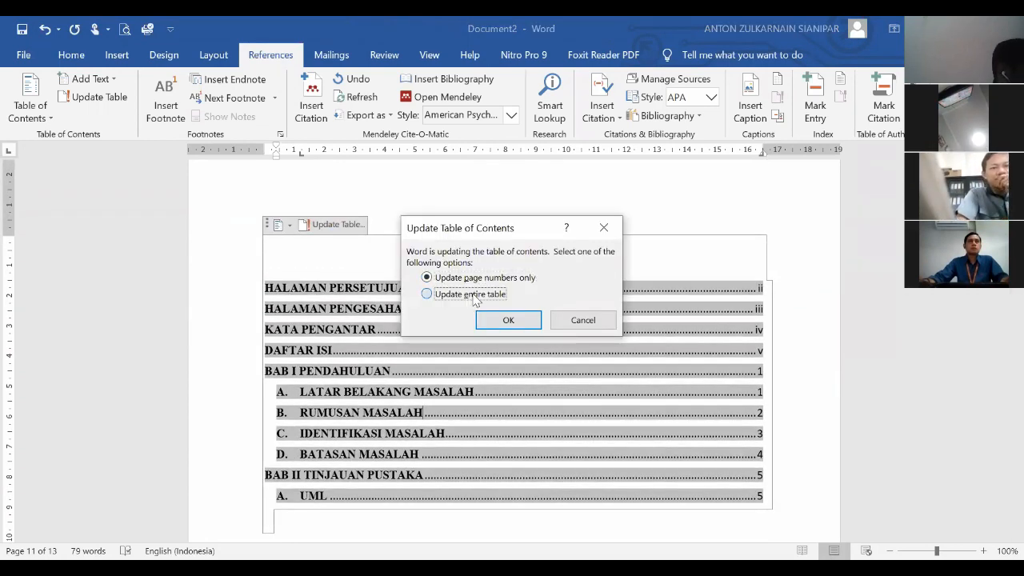
{"action": "left_click", "coordinate": [526, 326]}
{"action": "scroll", "coordinate": [599, 416], "scroll_direction": "down", "scroll_amount": 2}
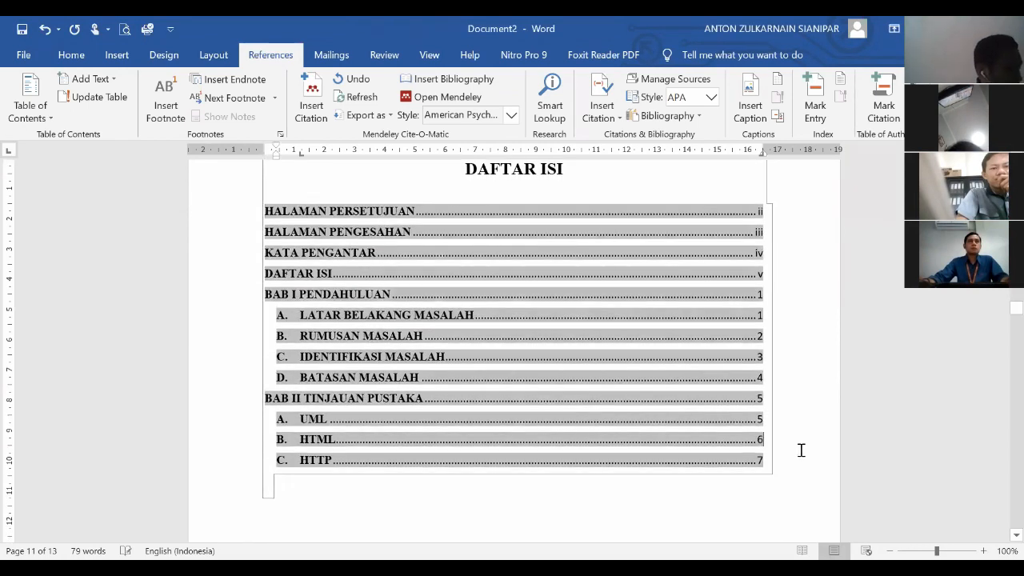
{"action": "left_click", "coordinate": [734, 500]}
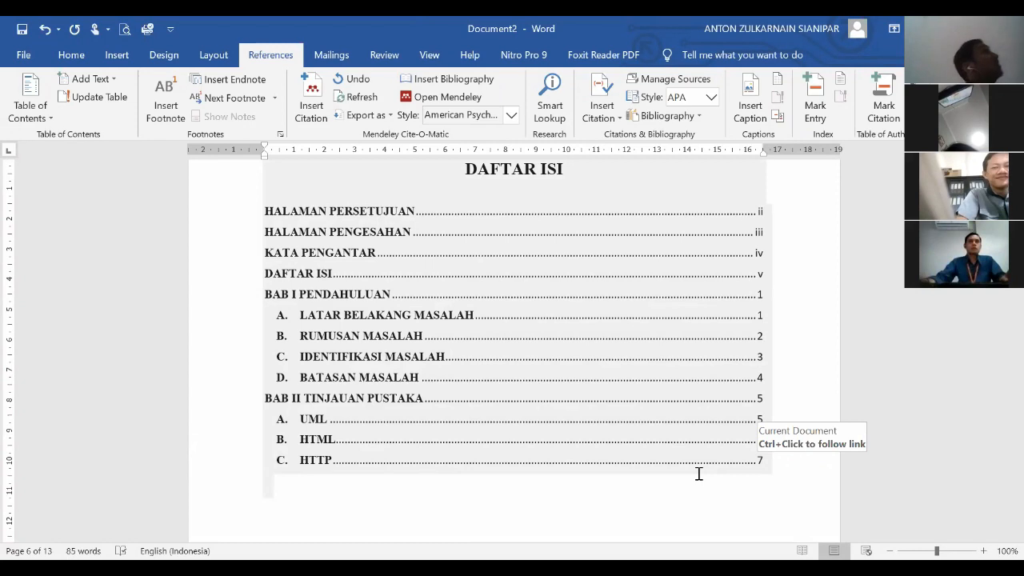
{"action": "left_click", "coordinate": [716, 488]}
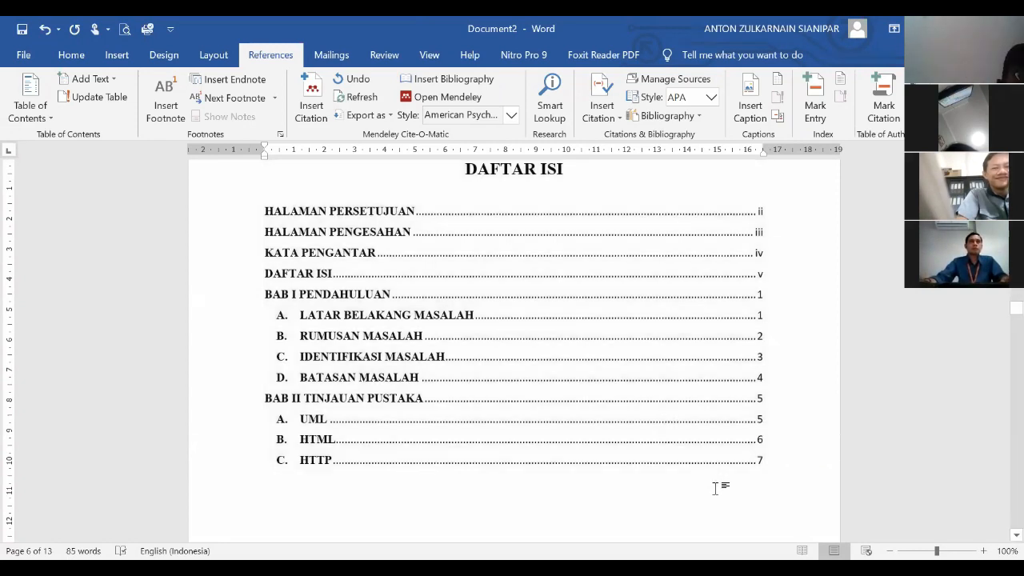